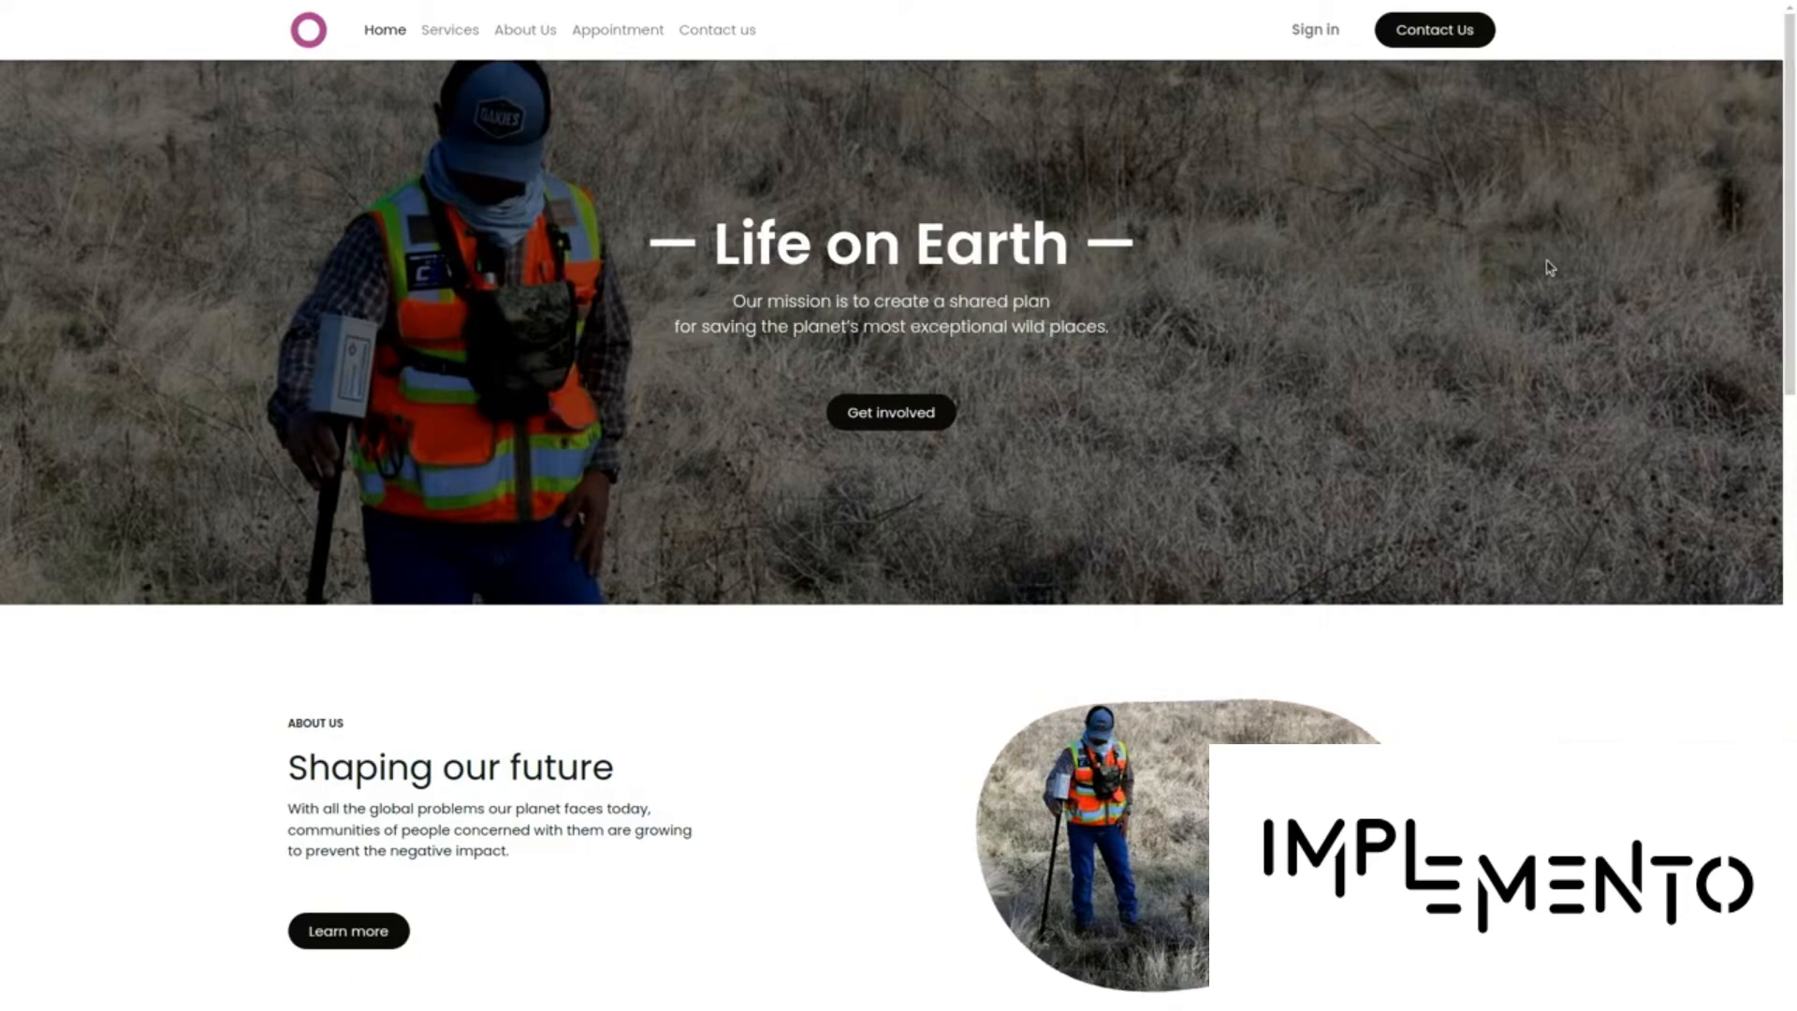
On the Contact us page, fill in the visitor's full name from the autofill suggestion
left_click(733, 31)
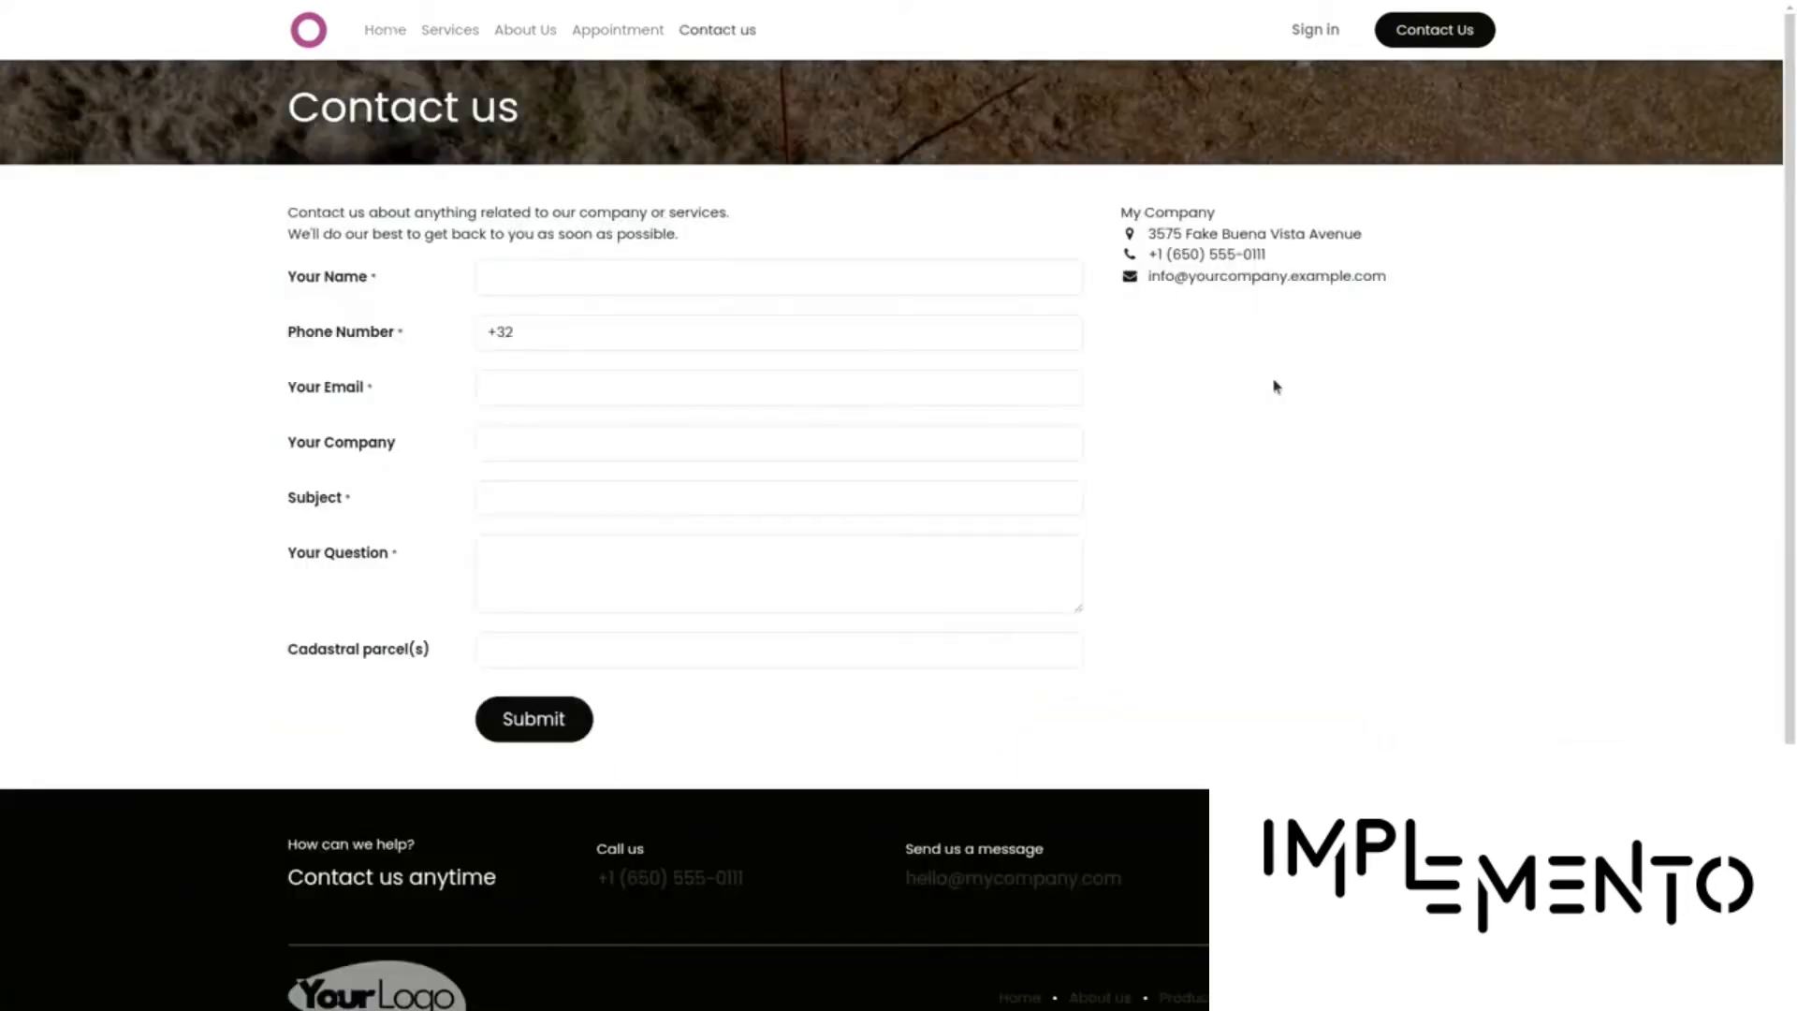
left_click(625, 284)
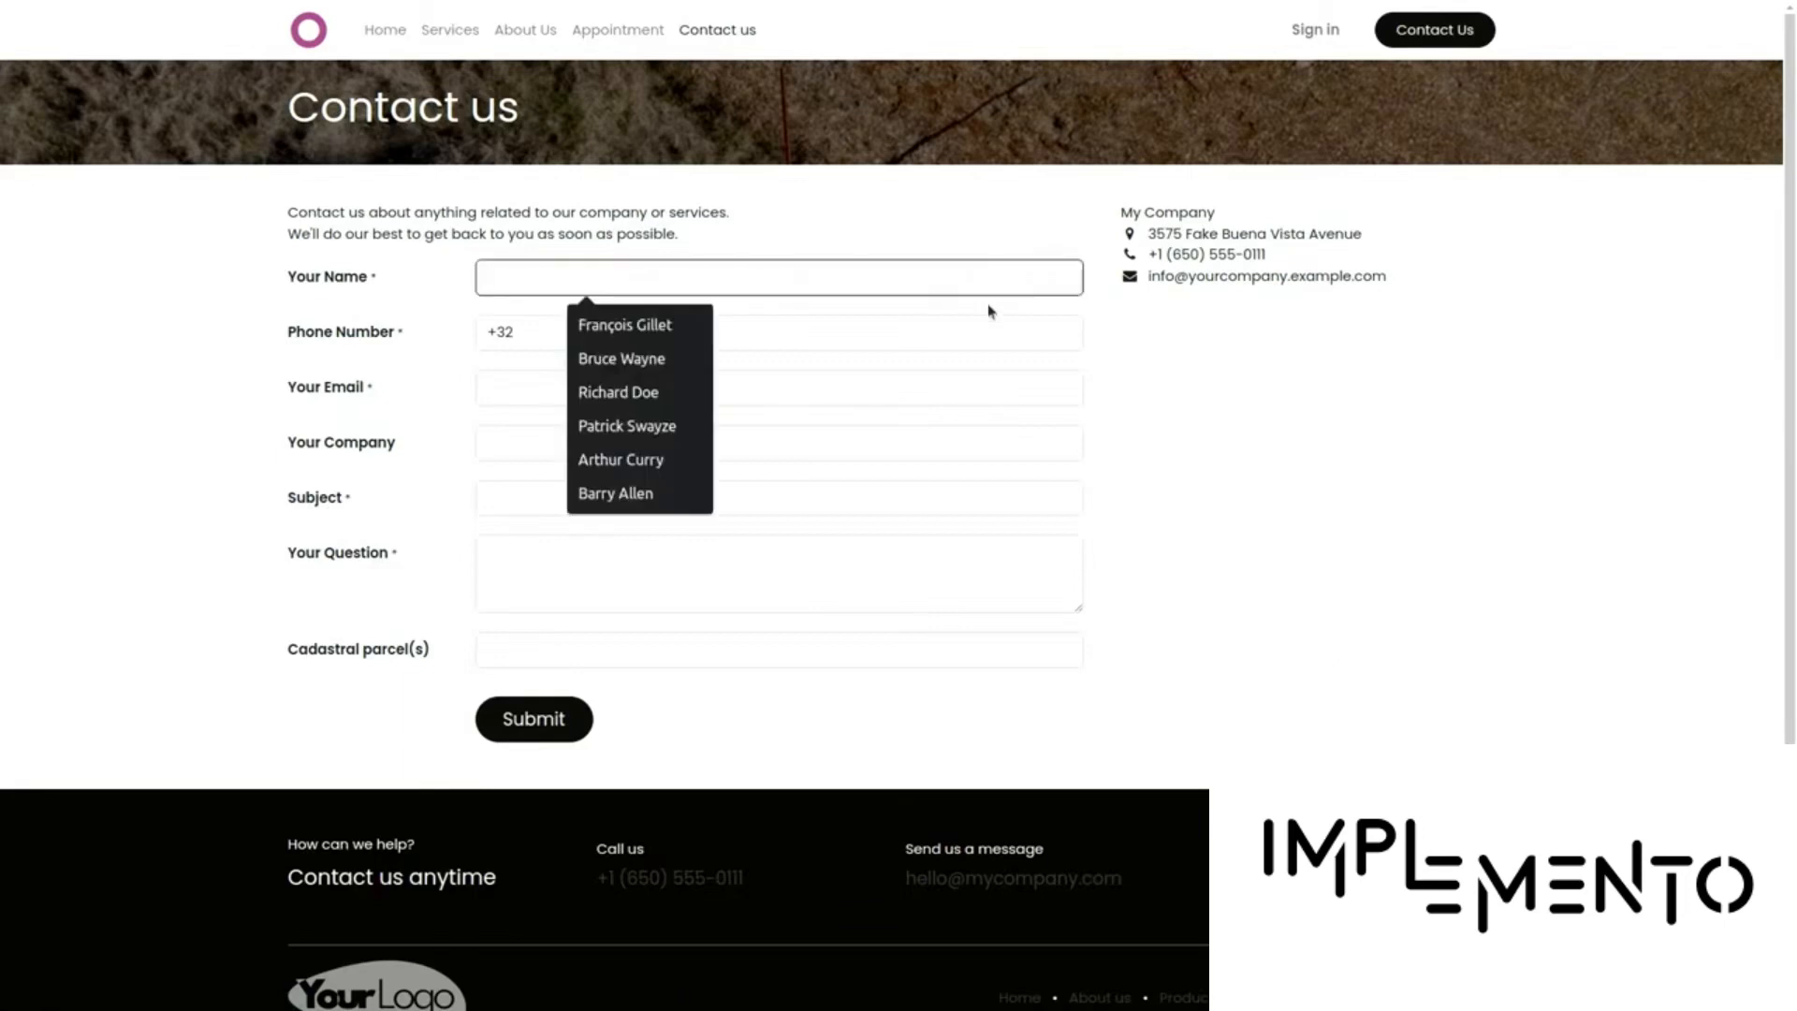
type("Bruce")
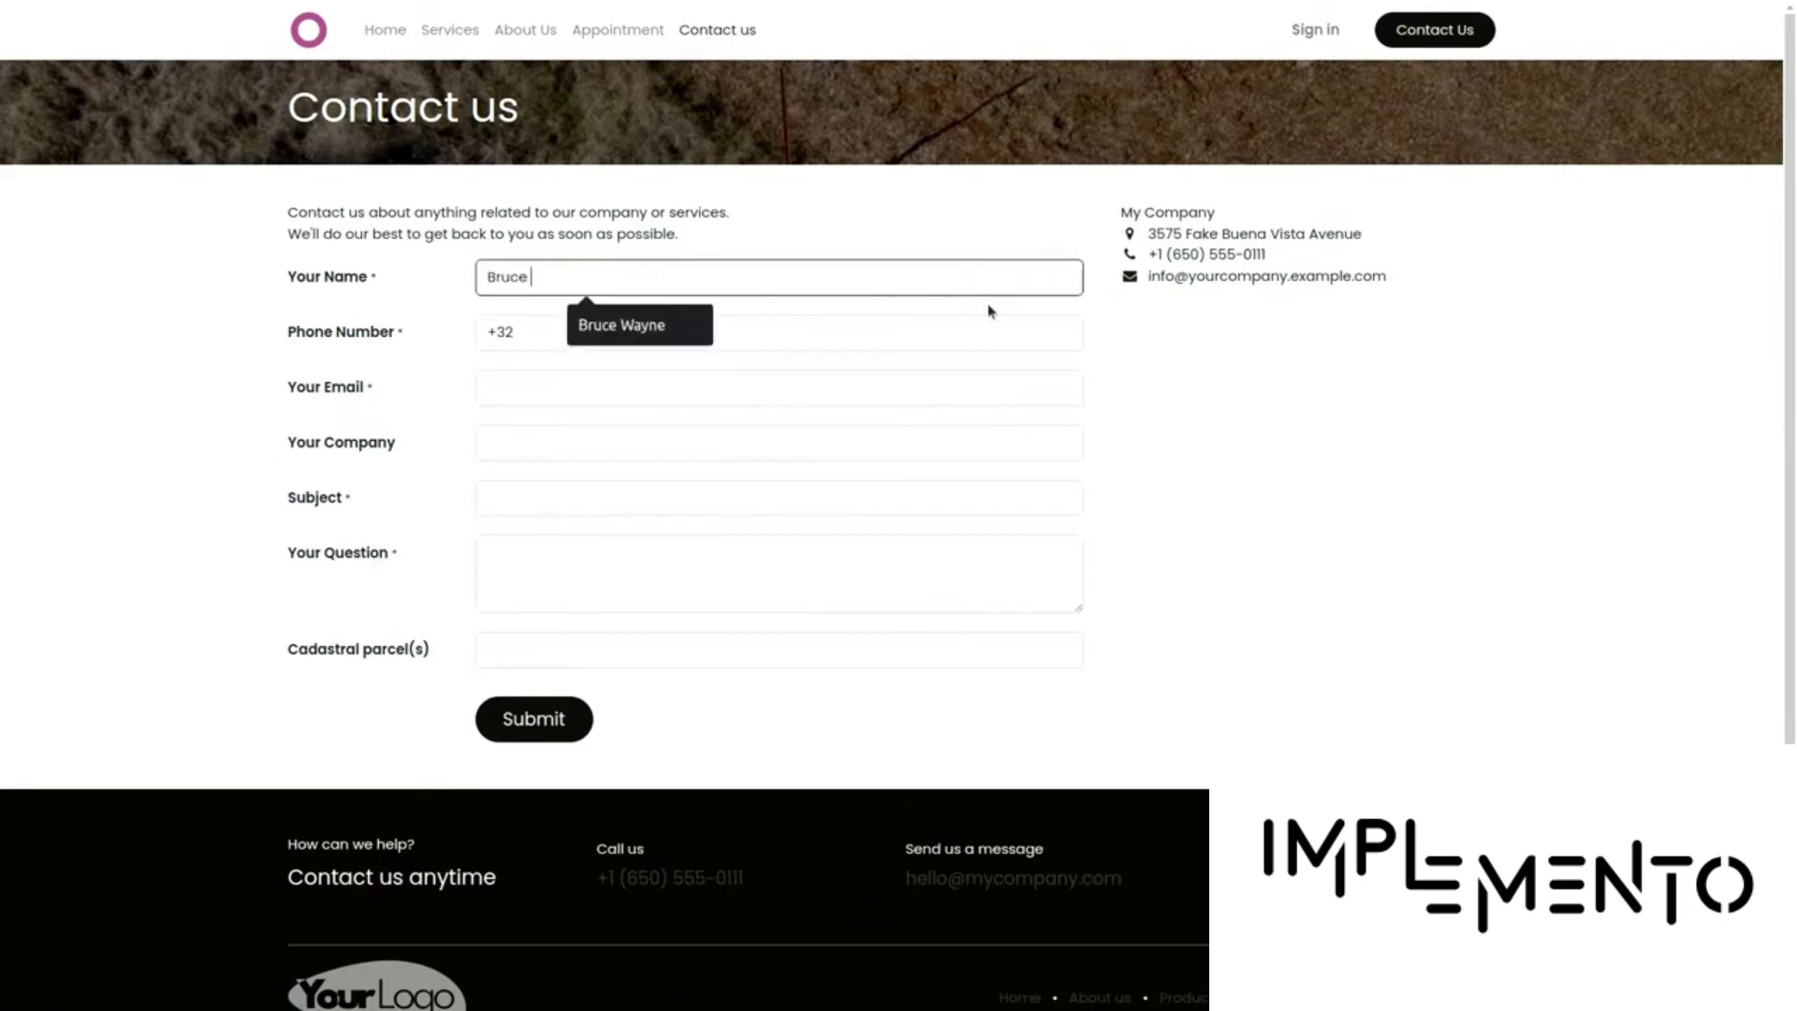
left_click(660, 330)
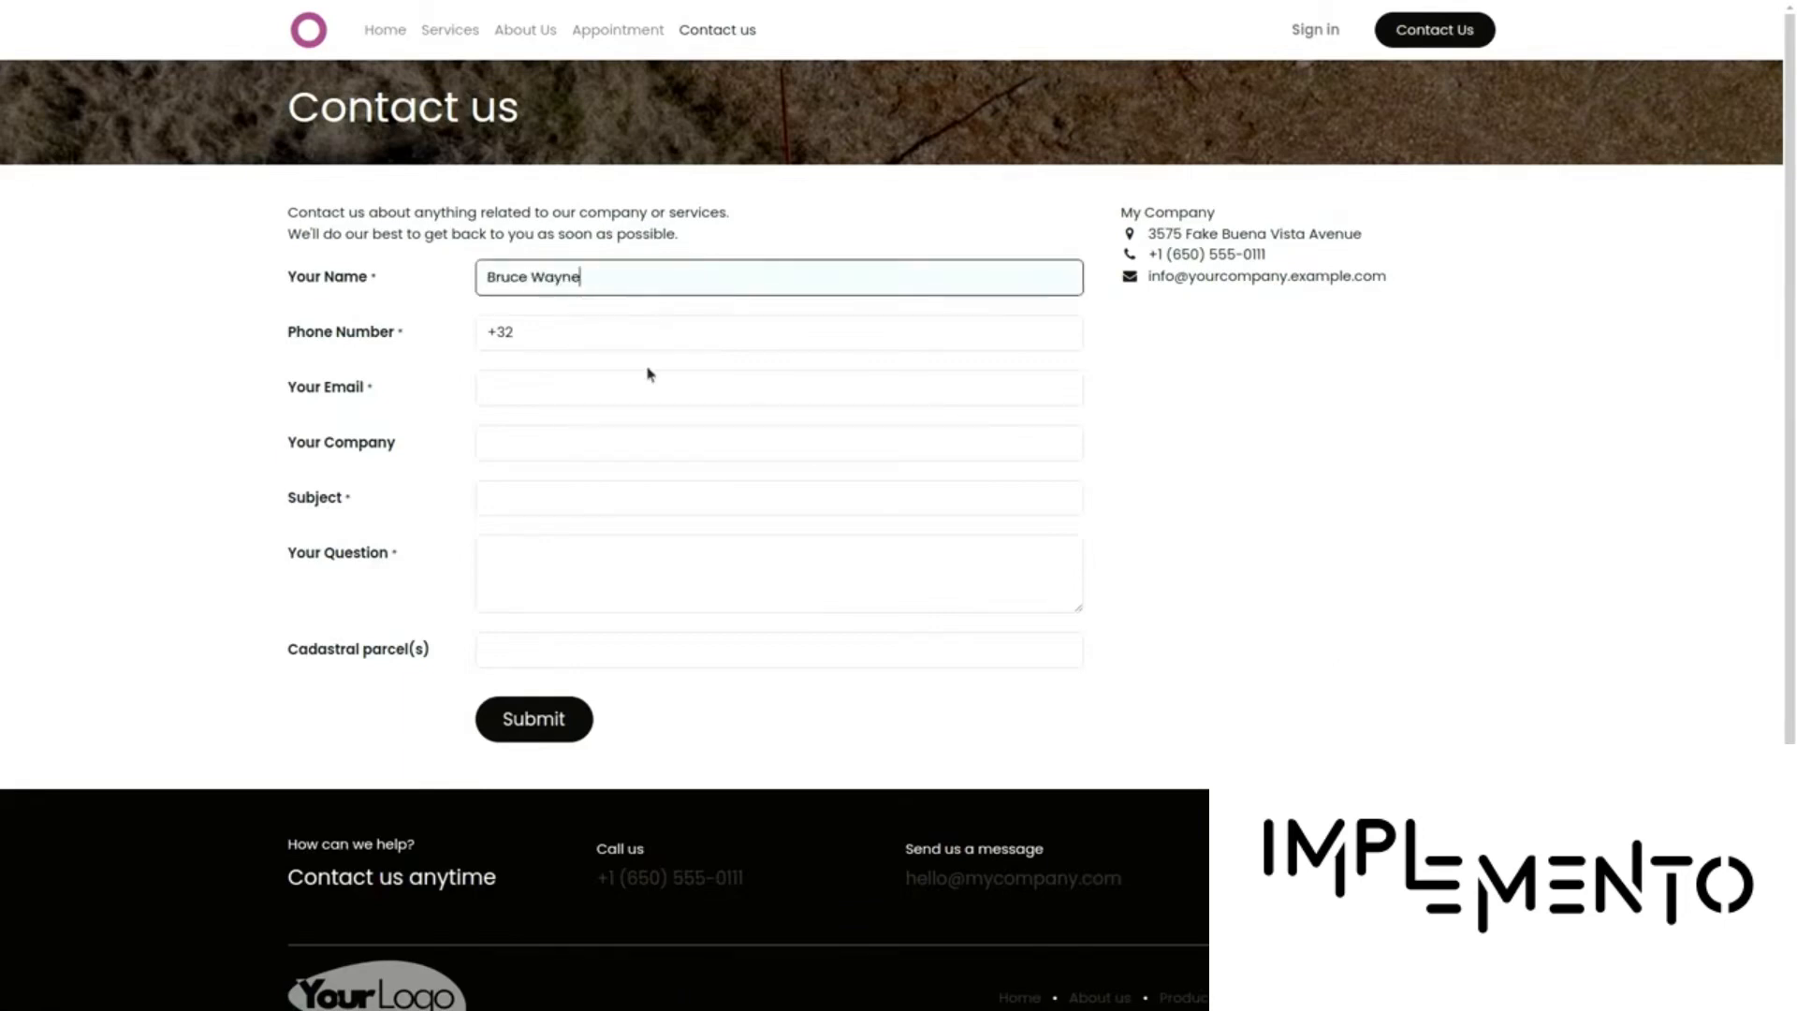
Fill in the saved phone number and e-mail address, then start the Subject with 'I need'
left_click(630, 333)
left_click(640, 377)
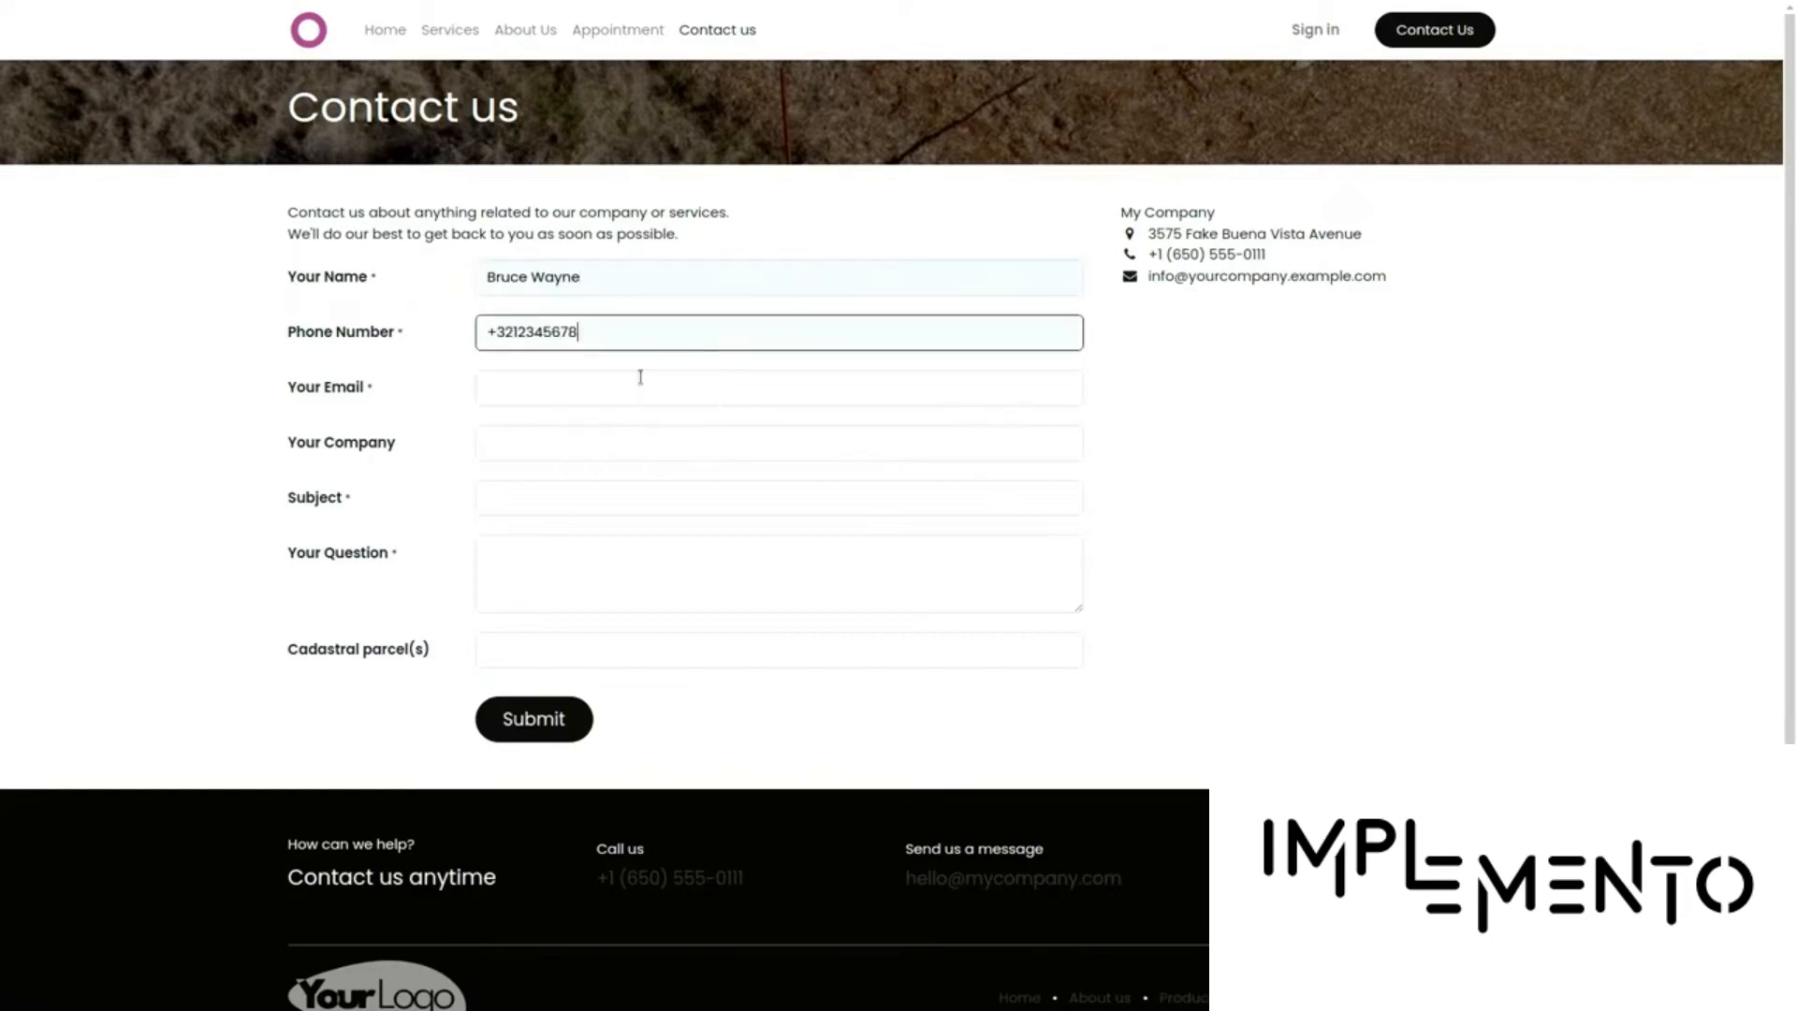
left_click(641, 377)
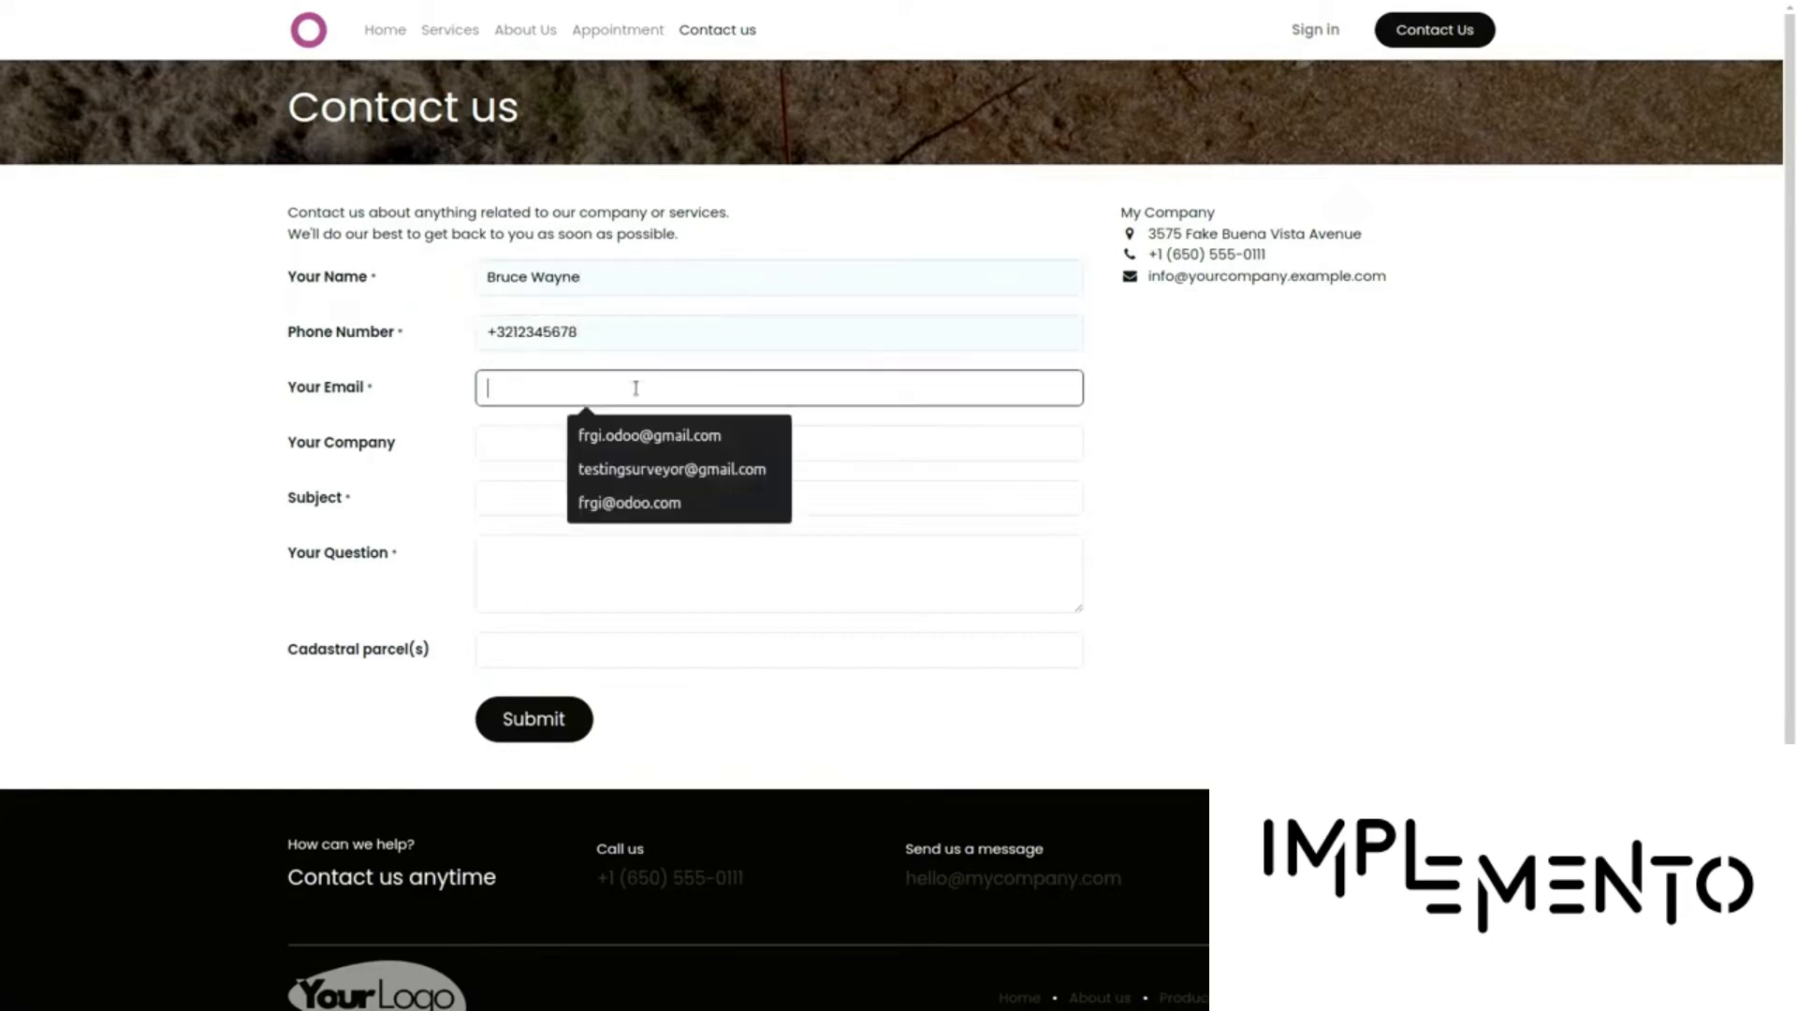
left_click(655, 503)
left_click(565, 495)
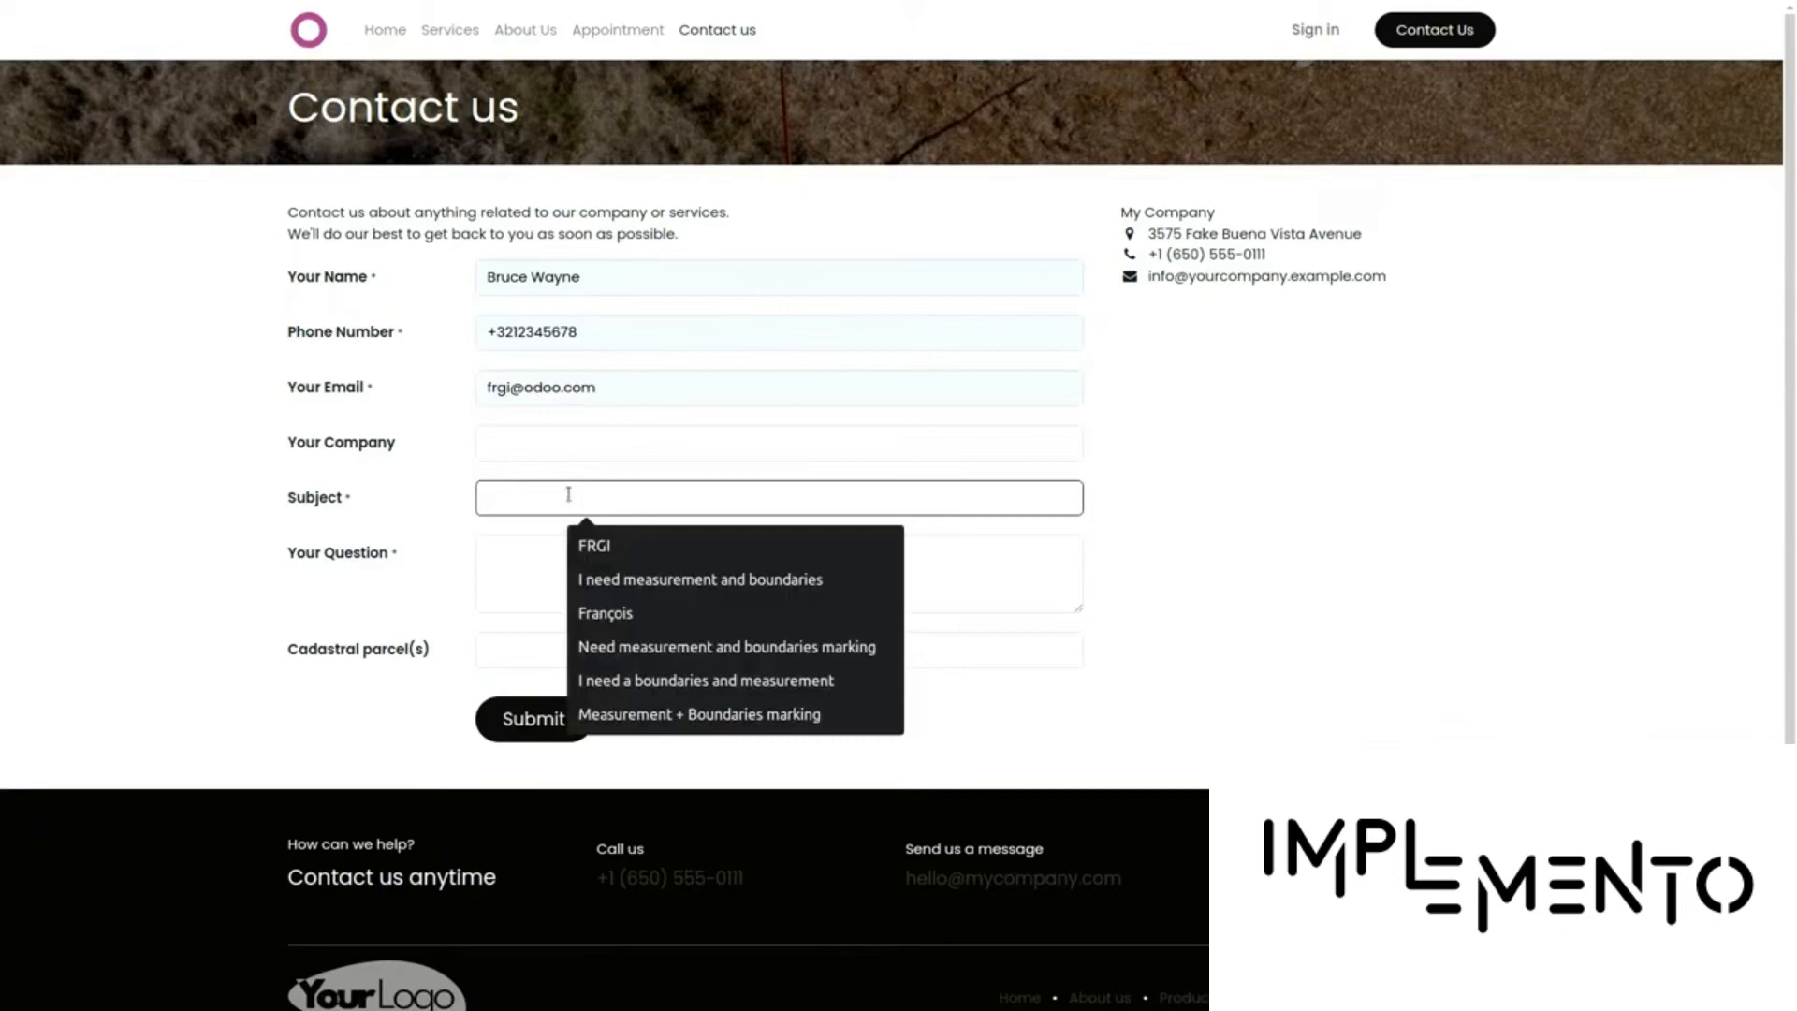
type("I need")
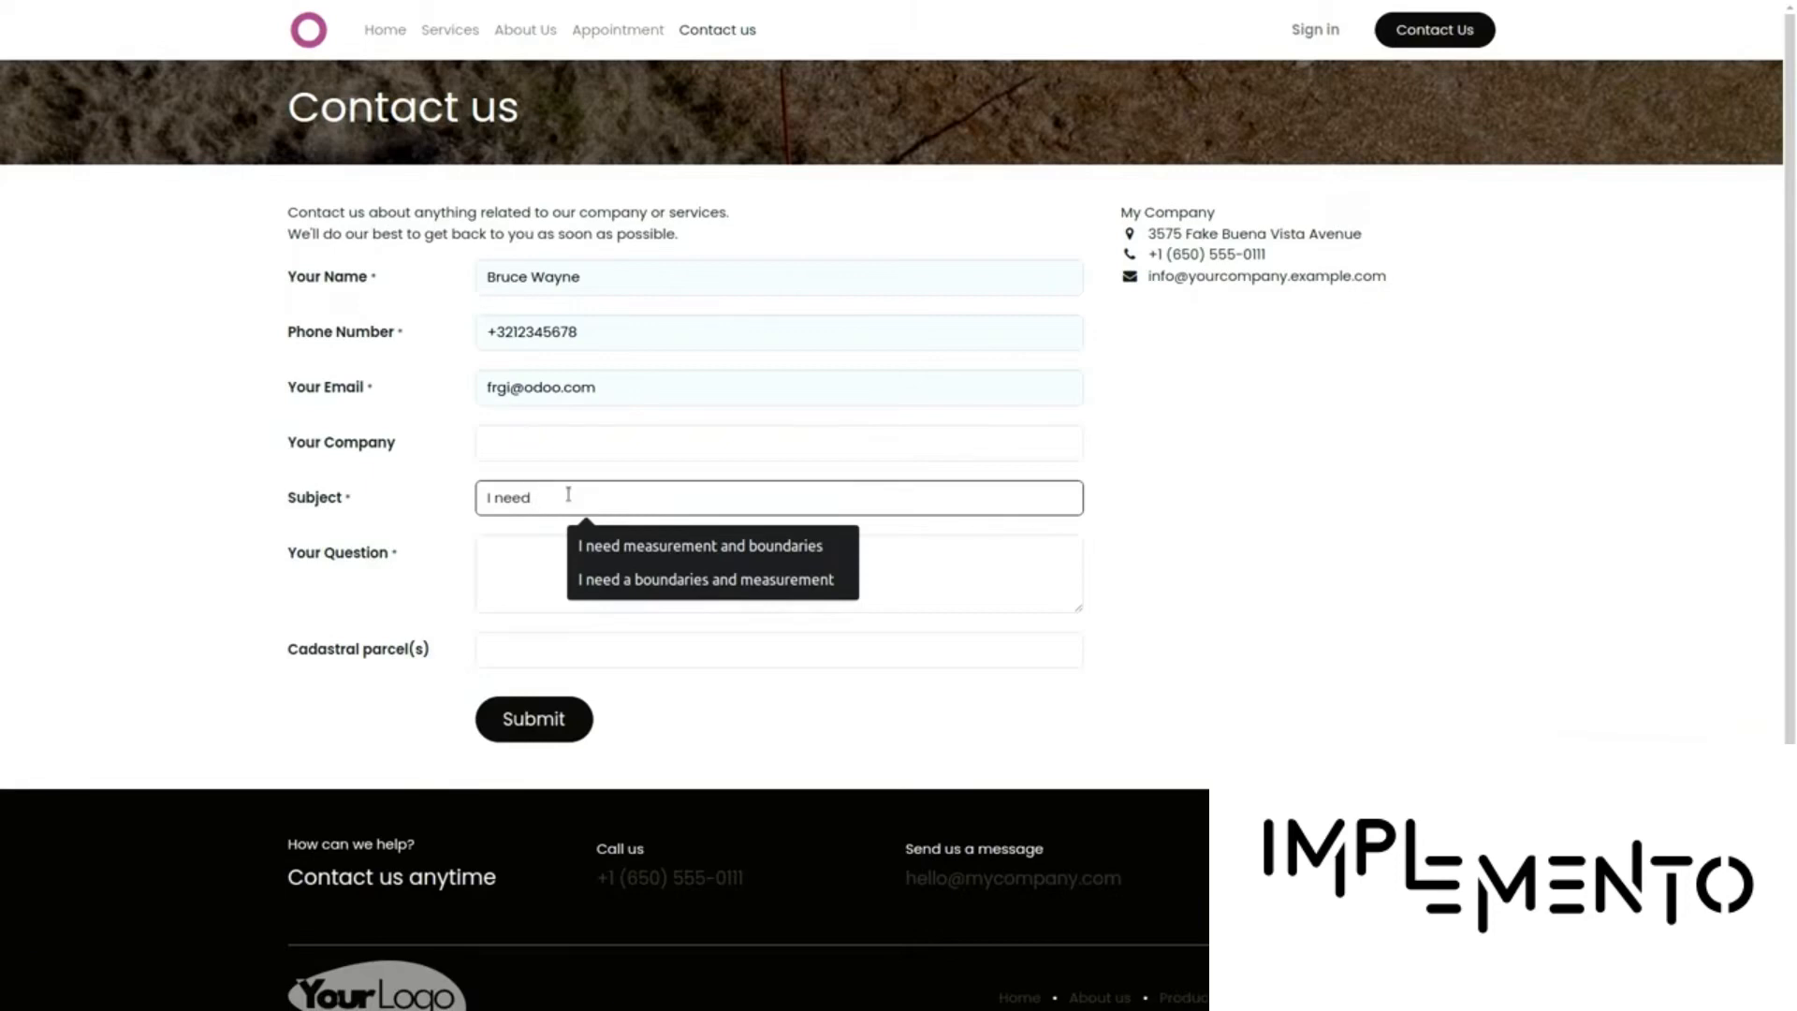
Complete the subject 'I need boundaries on my parcels' and ask 'Could you send me a quote pls?'
type("boundaire")
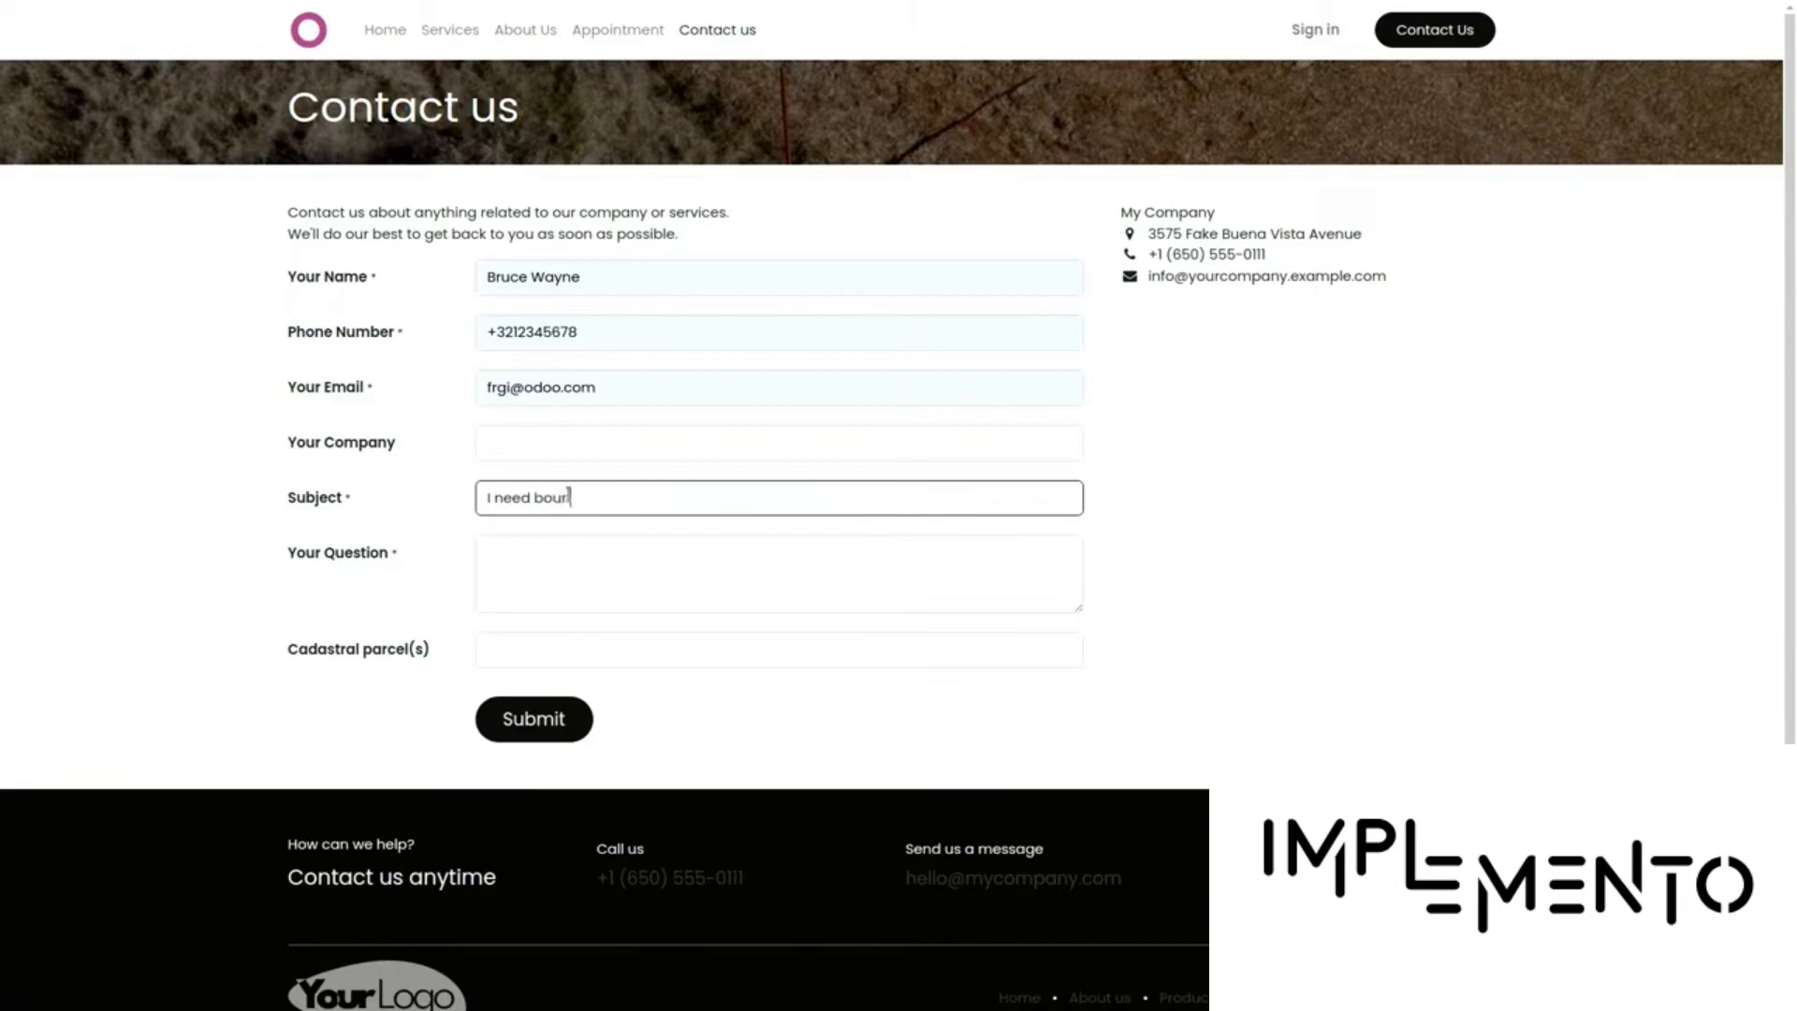
key("BackSpace")
key("BackSpace")
key("BackSpace")
type("ries on my parcels")
key("Tab")
type("COuld send")
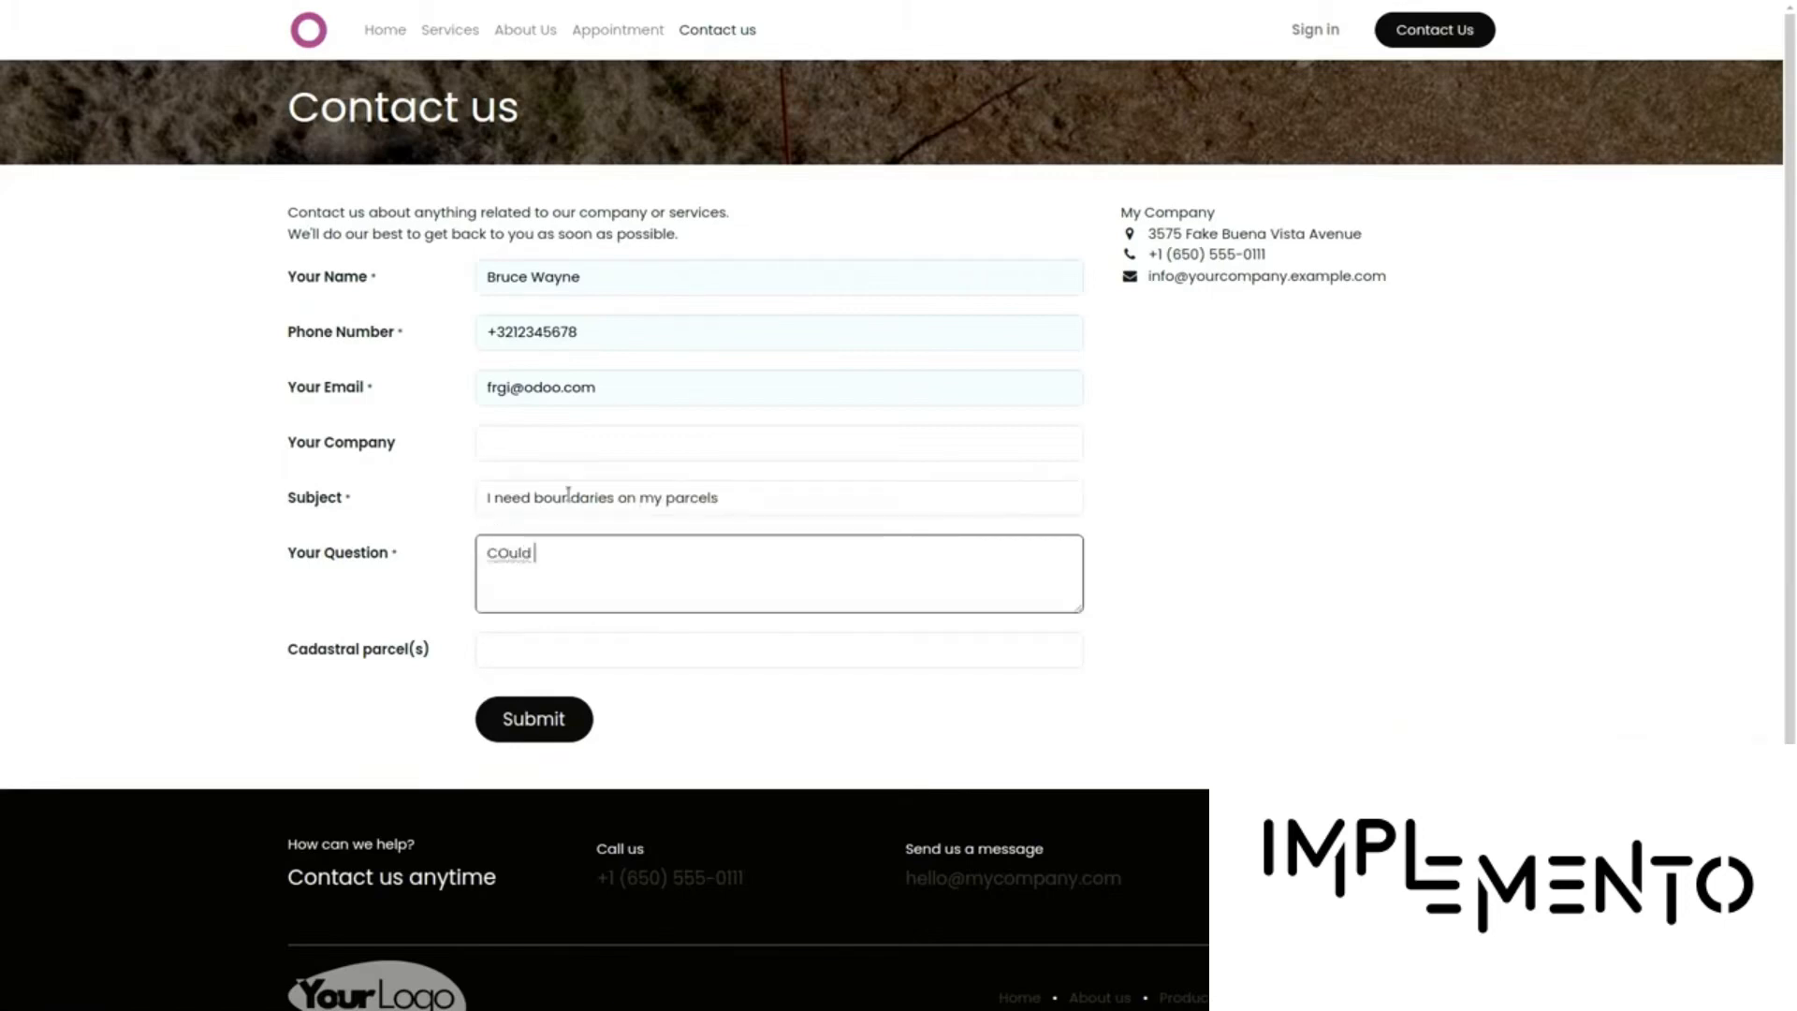
key("BackSpace")
key("BackSpace")
key("BackSpace")
key("BackSpace")
key("BackSpace")
key("BackSpace")
key("BackSpace")
key("BackSpace")
key("BackSpace")
type("ould you send me a quote pls")
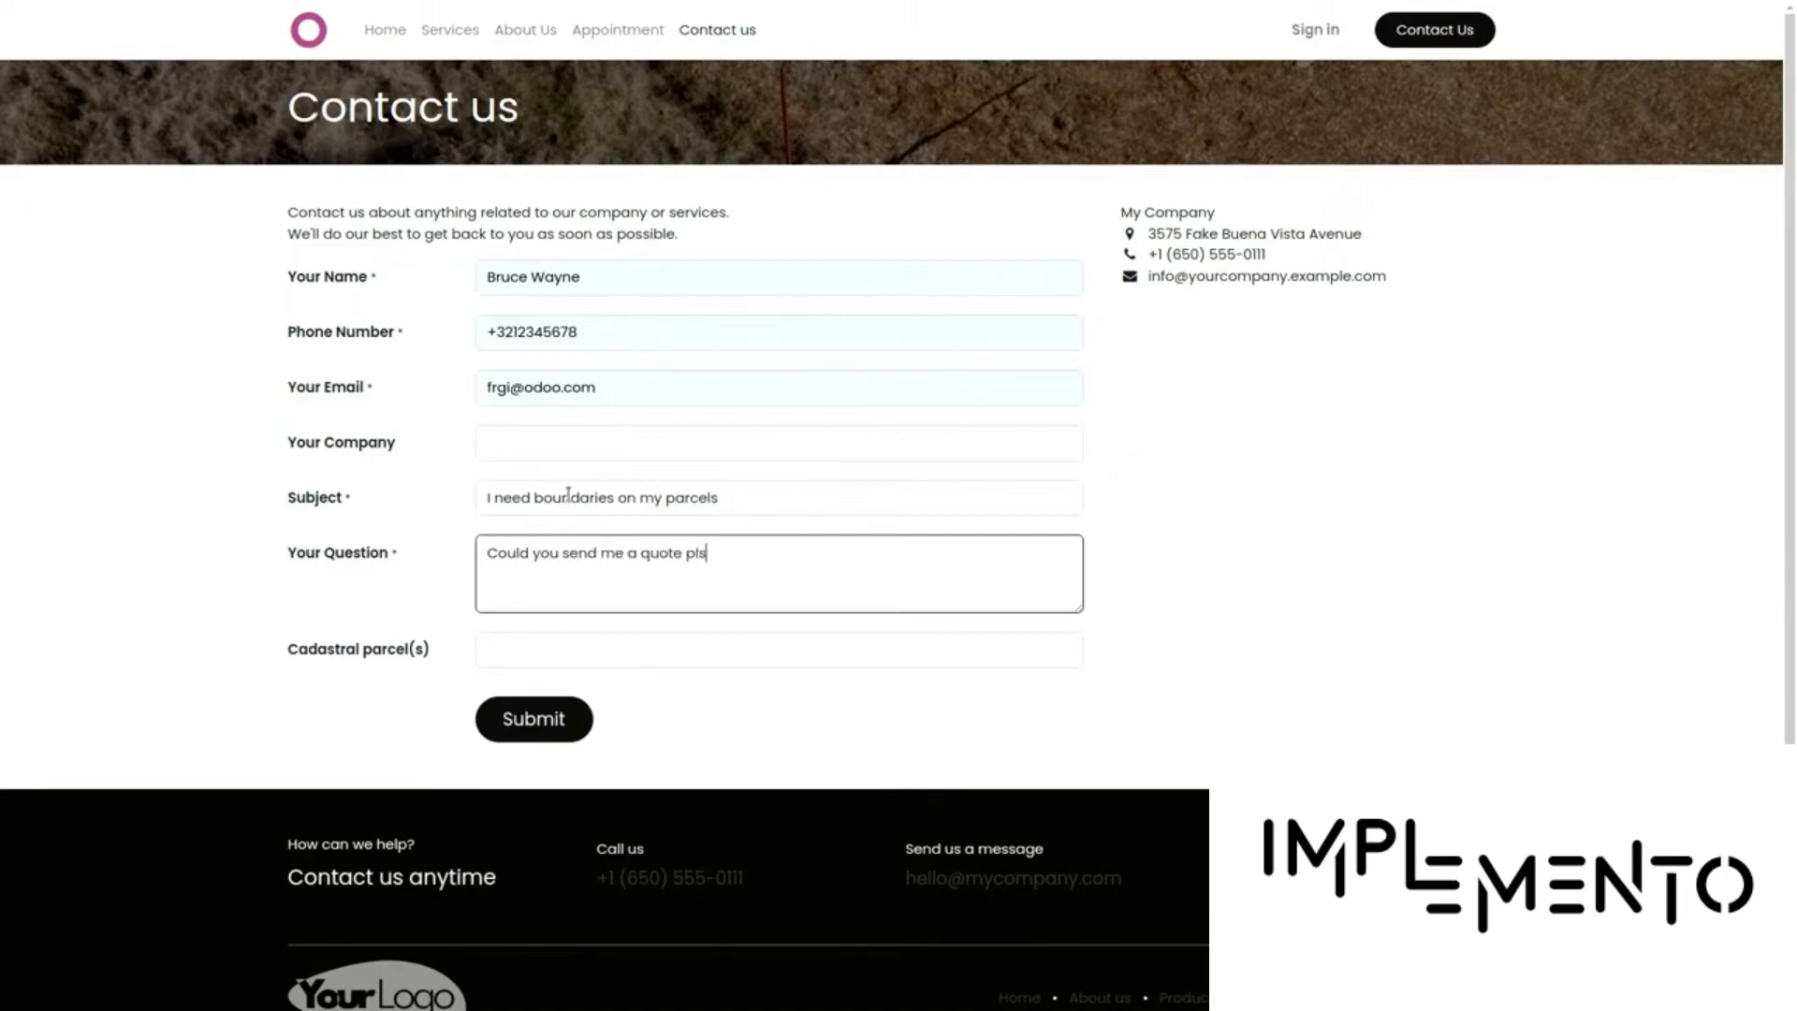
type("?")
Choose cadastral parcels CAD123 & CAD124 and submit the contact request
left_click(589, 662)
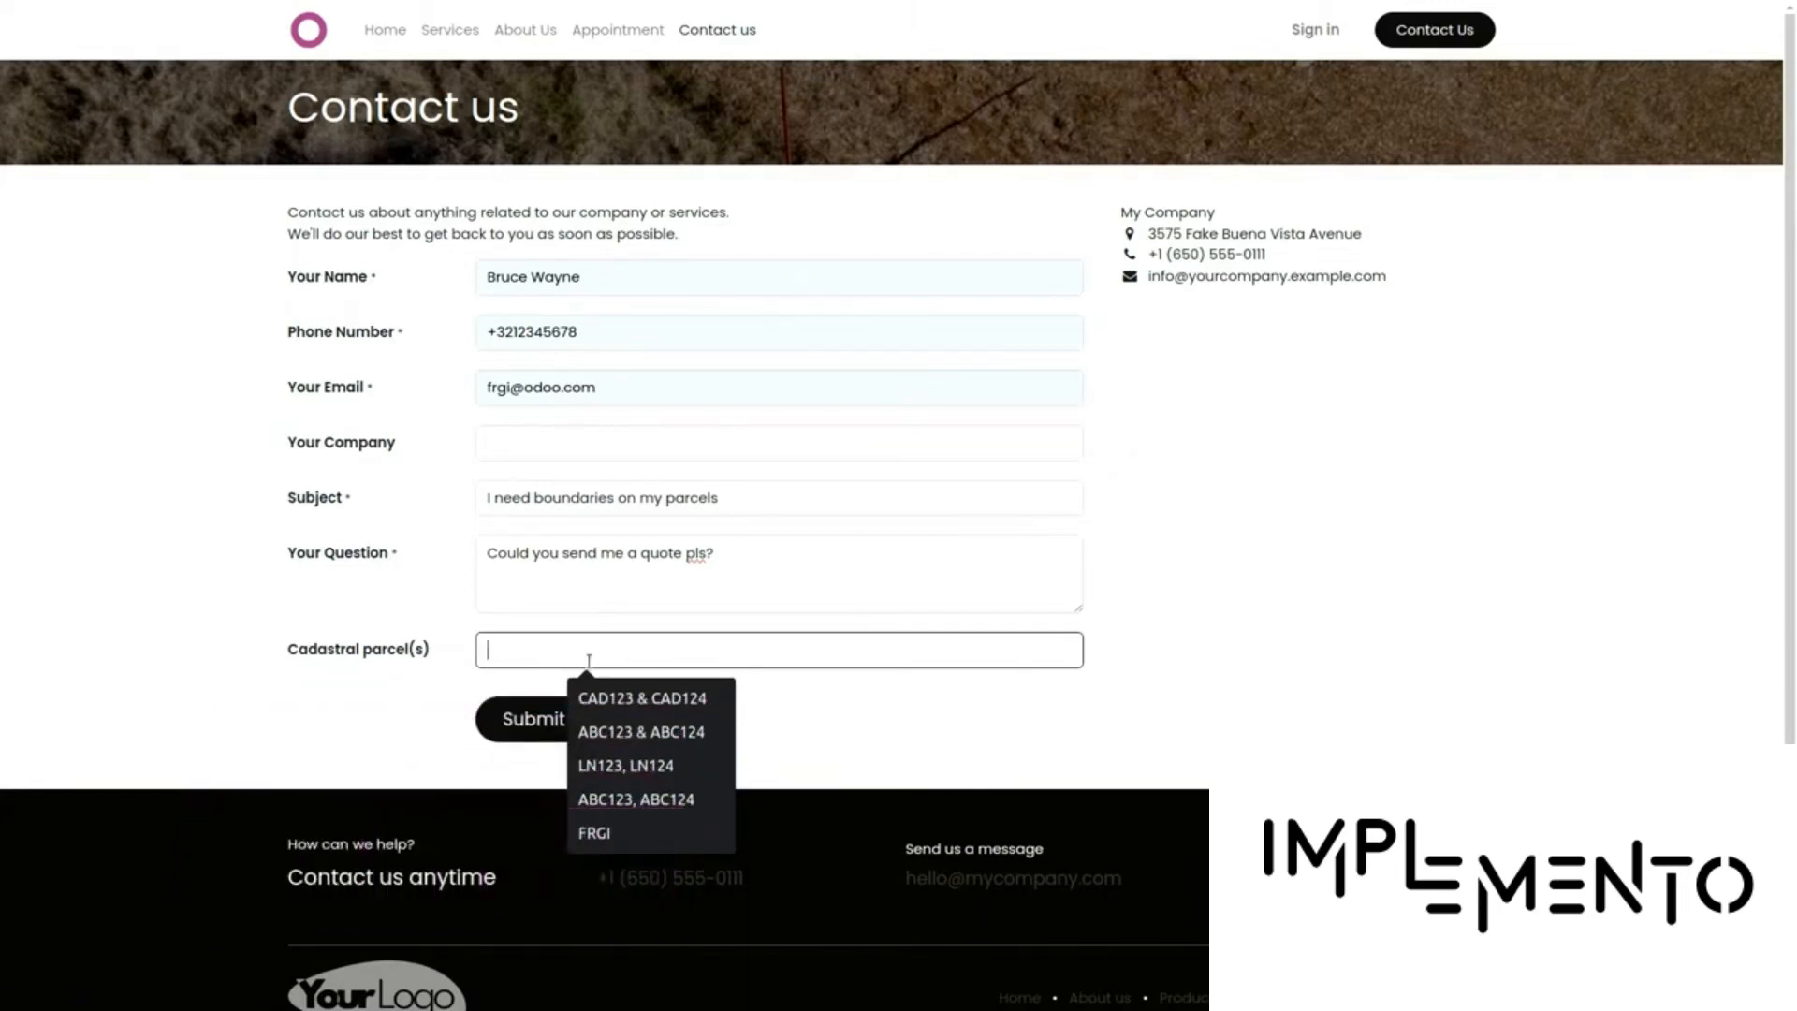
left_click(689, 697)
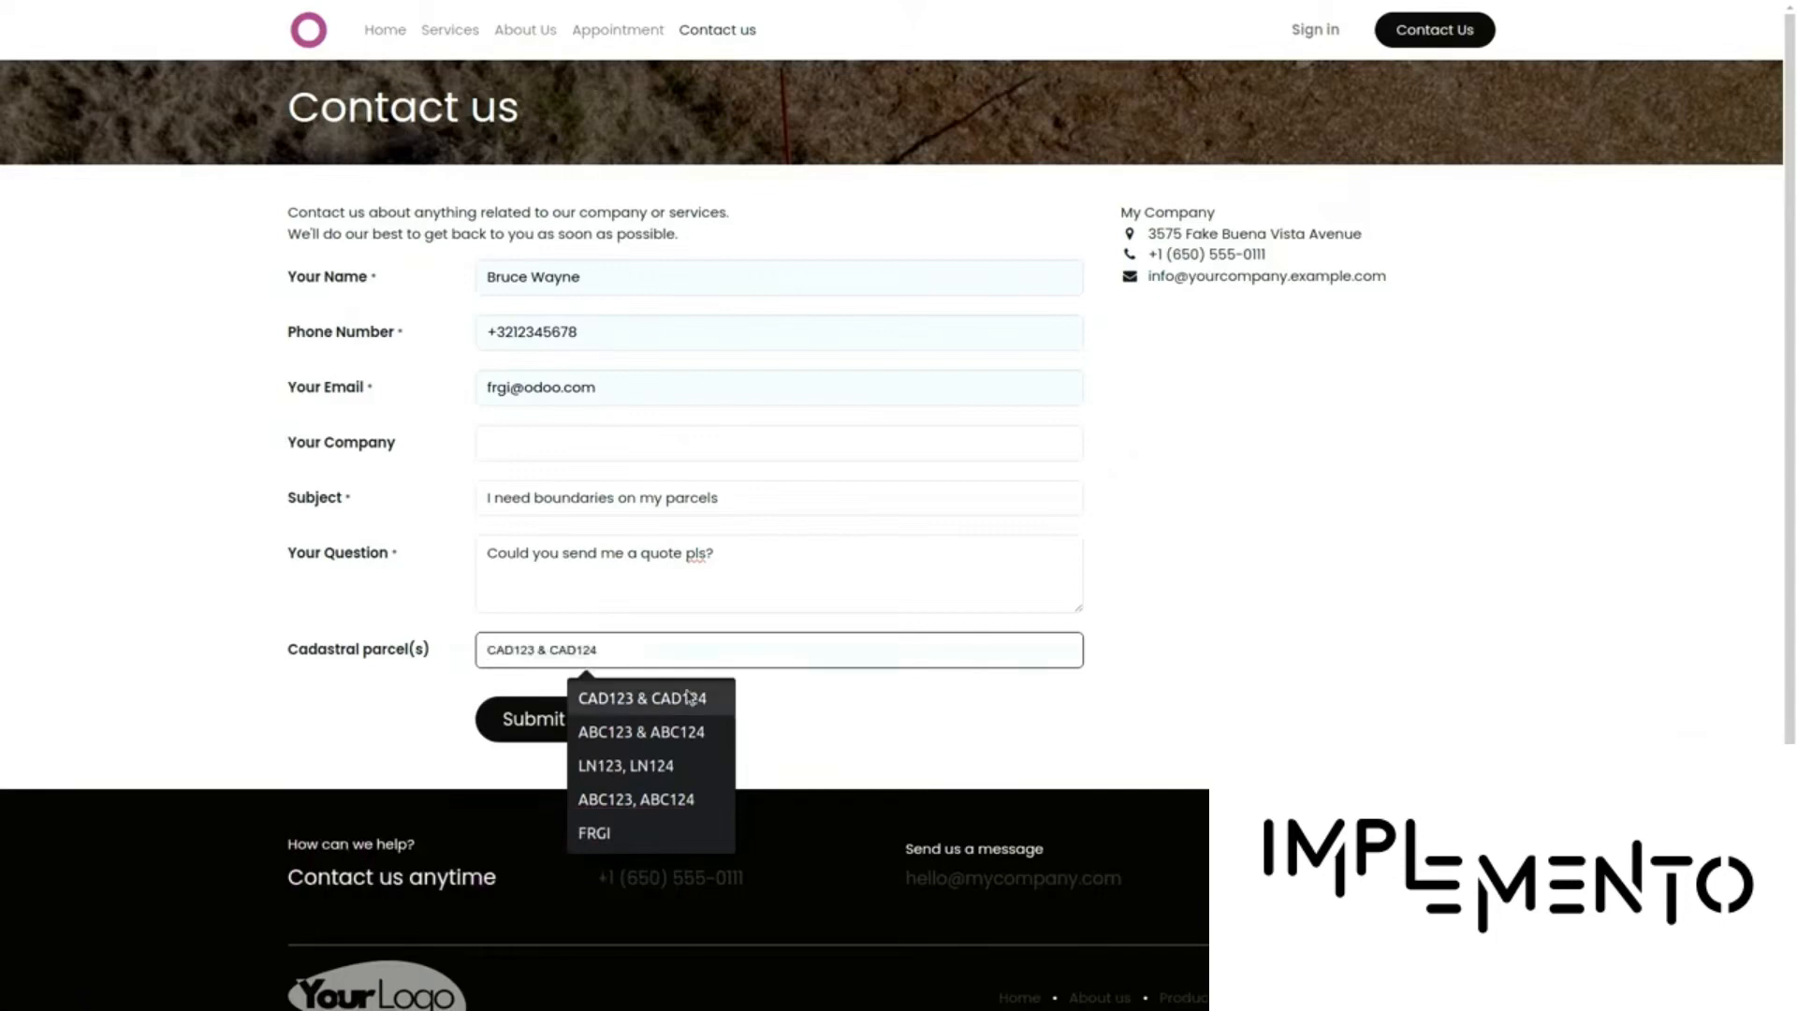
left_click(689, 698)
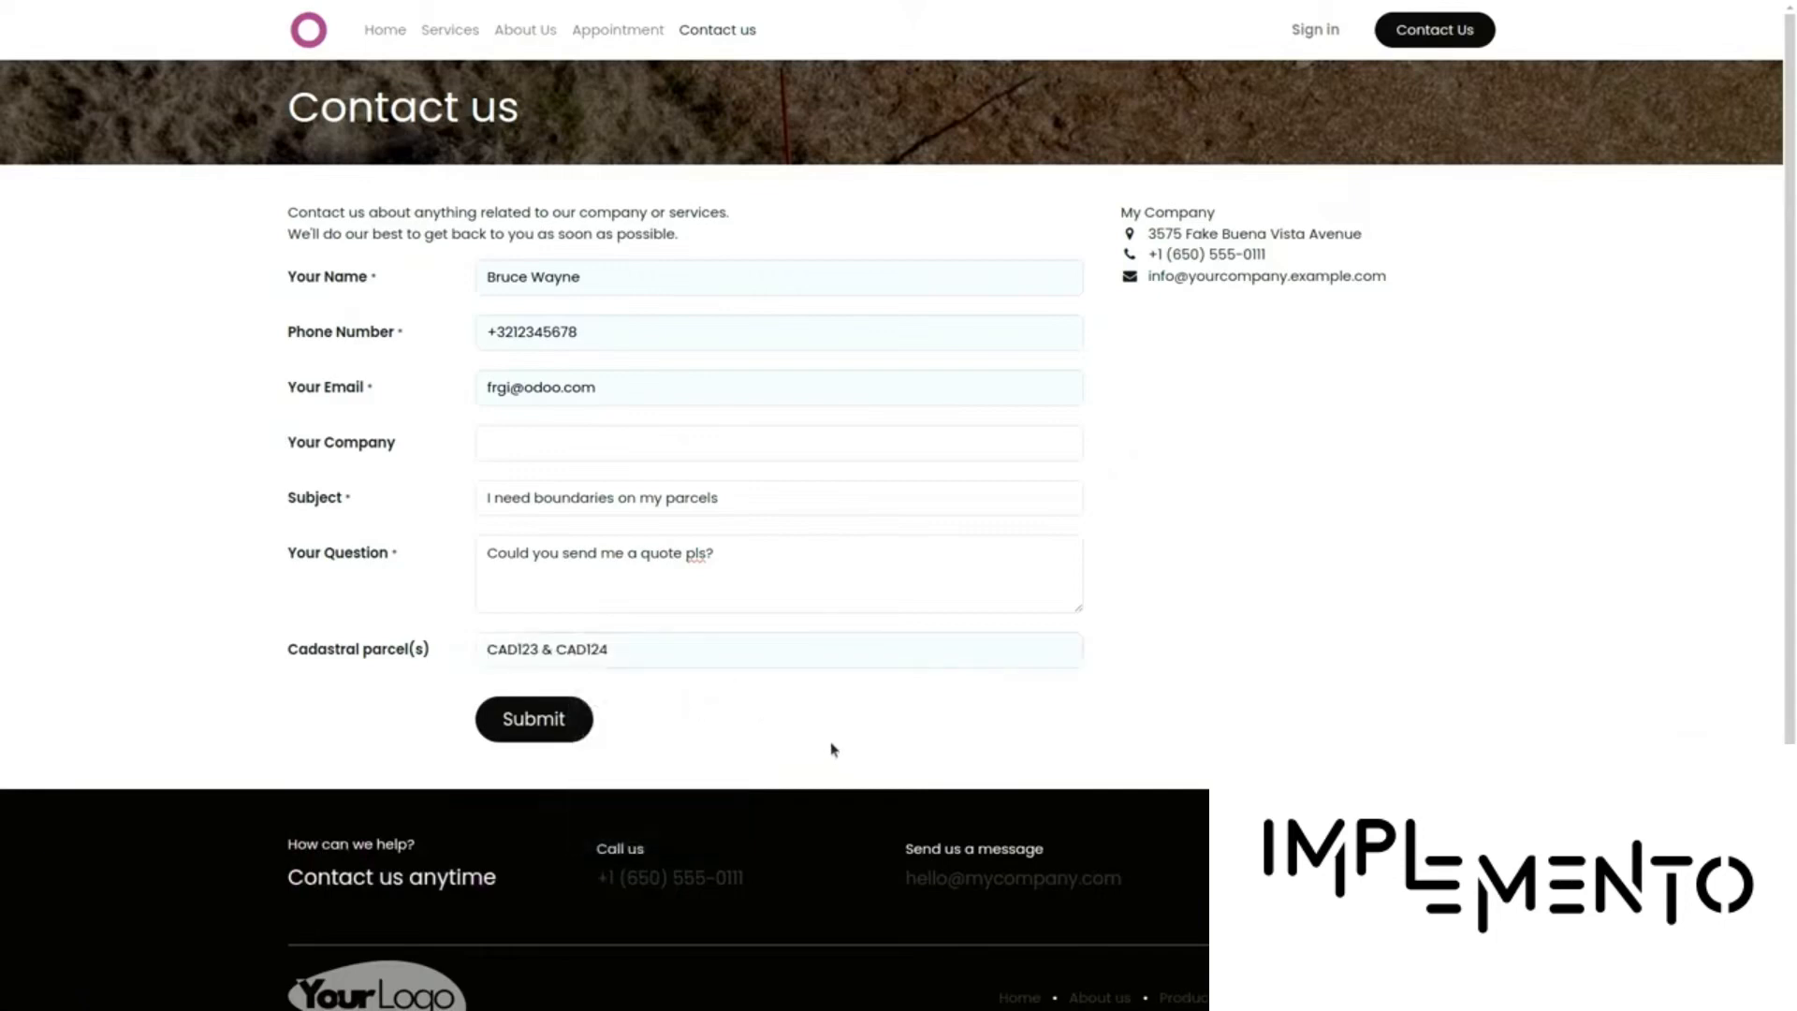
left_click(513, 727)
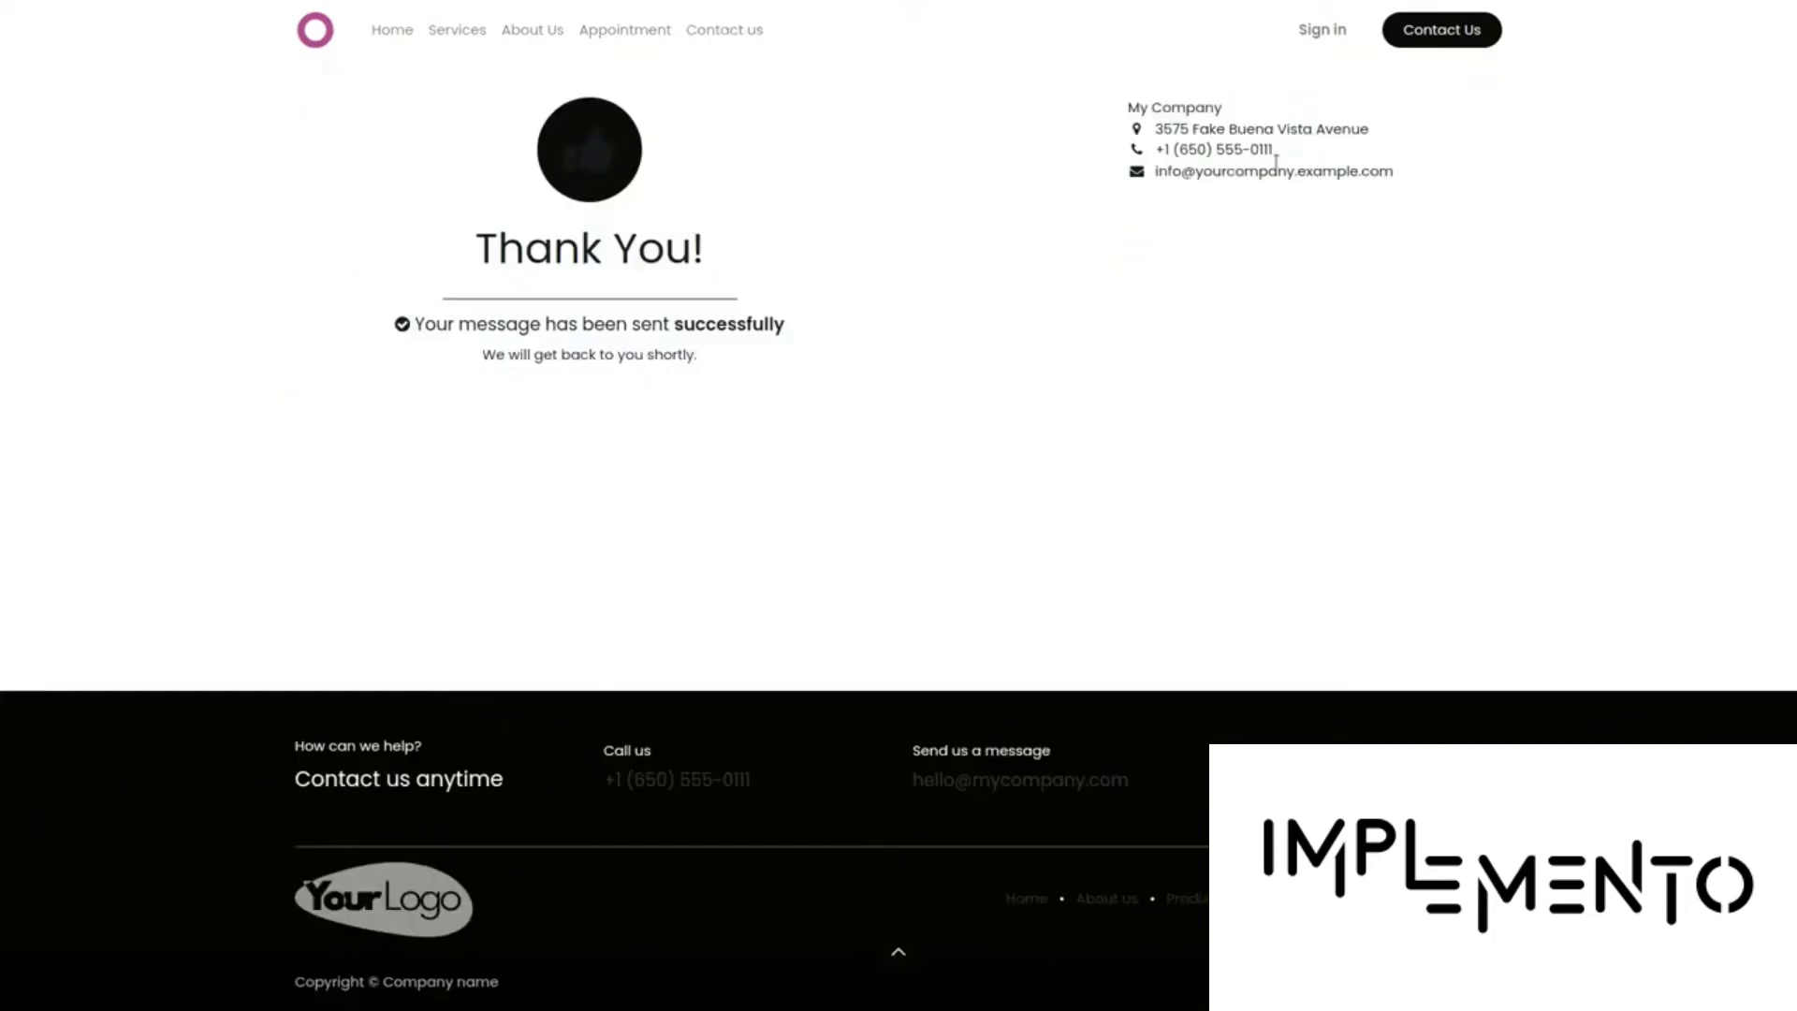
Sign in to the Odoo back end using the browser's saved credentials
left_click(1340, 42)
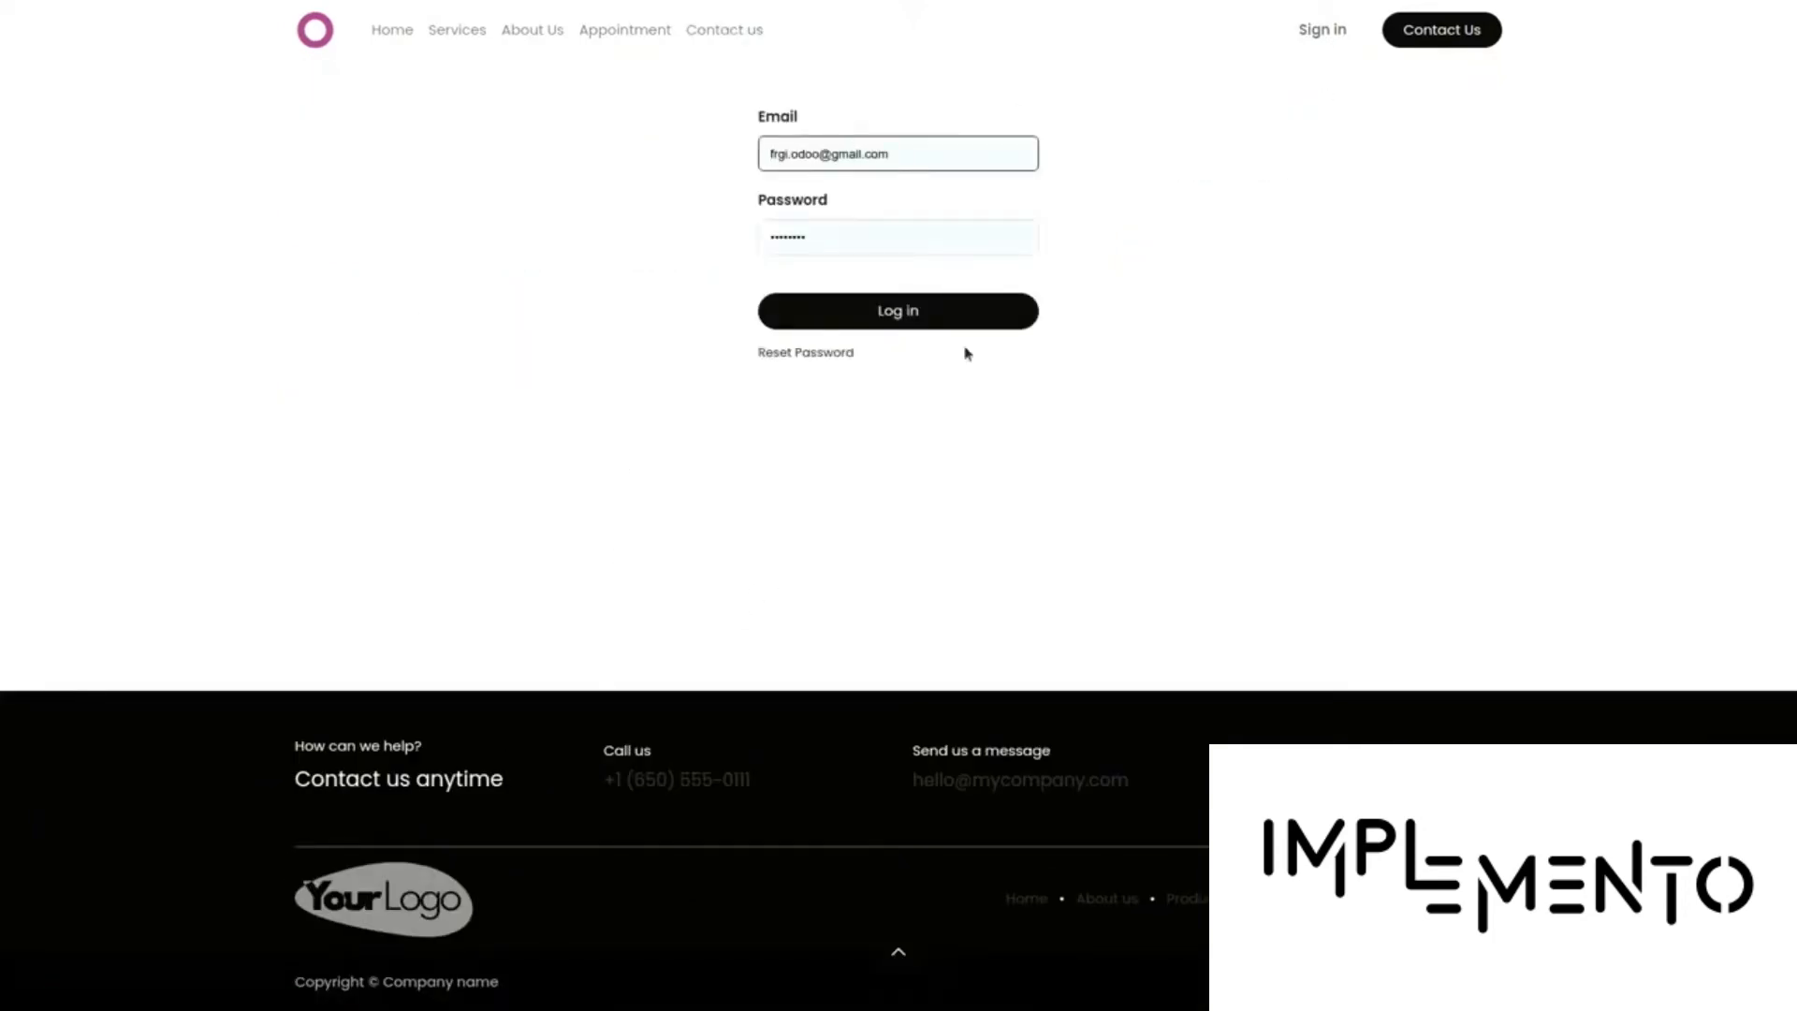
left_click(908, 324)
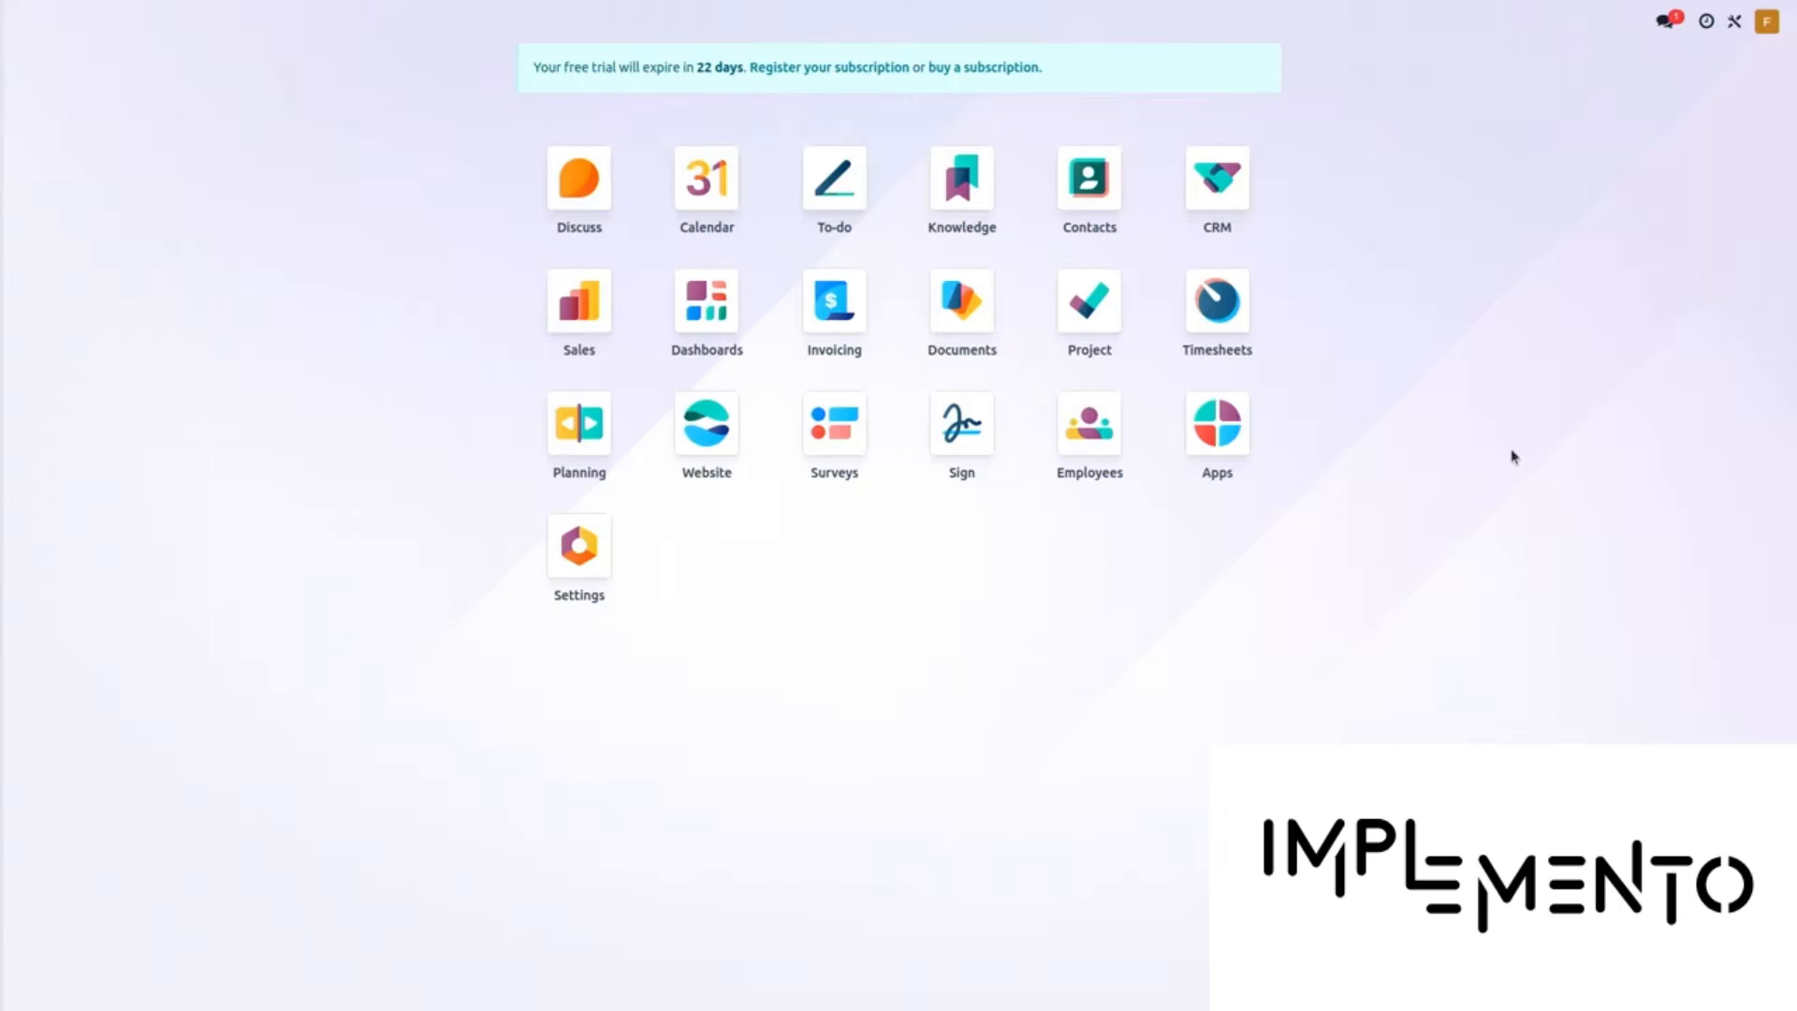
Open the 'I need boundaries on my parcels' lead from the New column of the CRM pipeline
left_click(1242, 198)
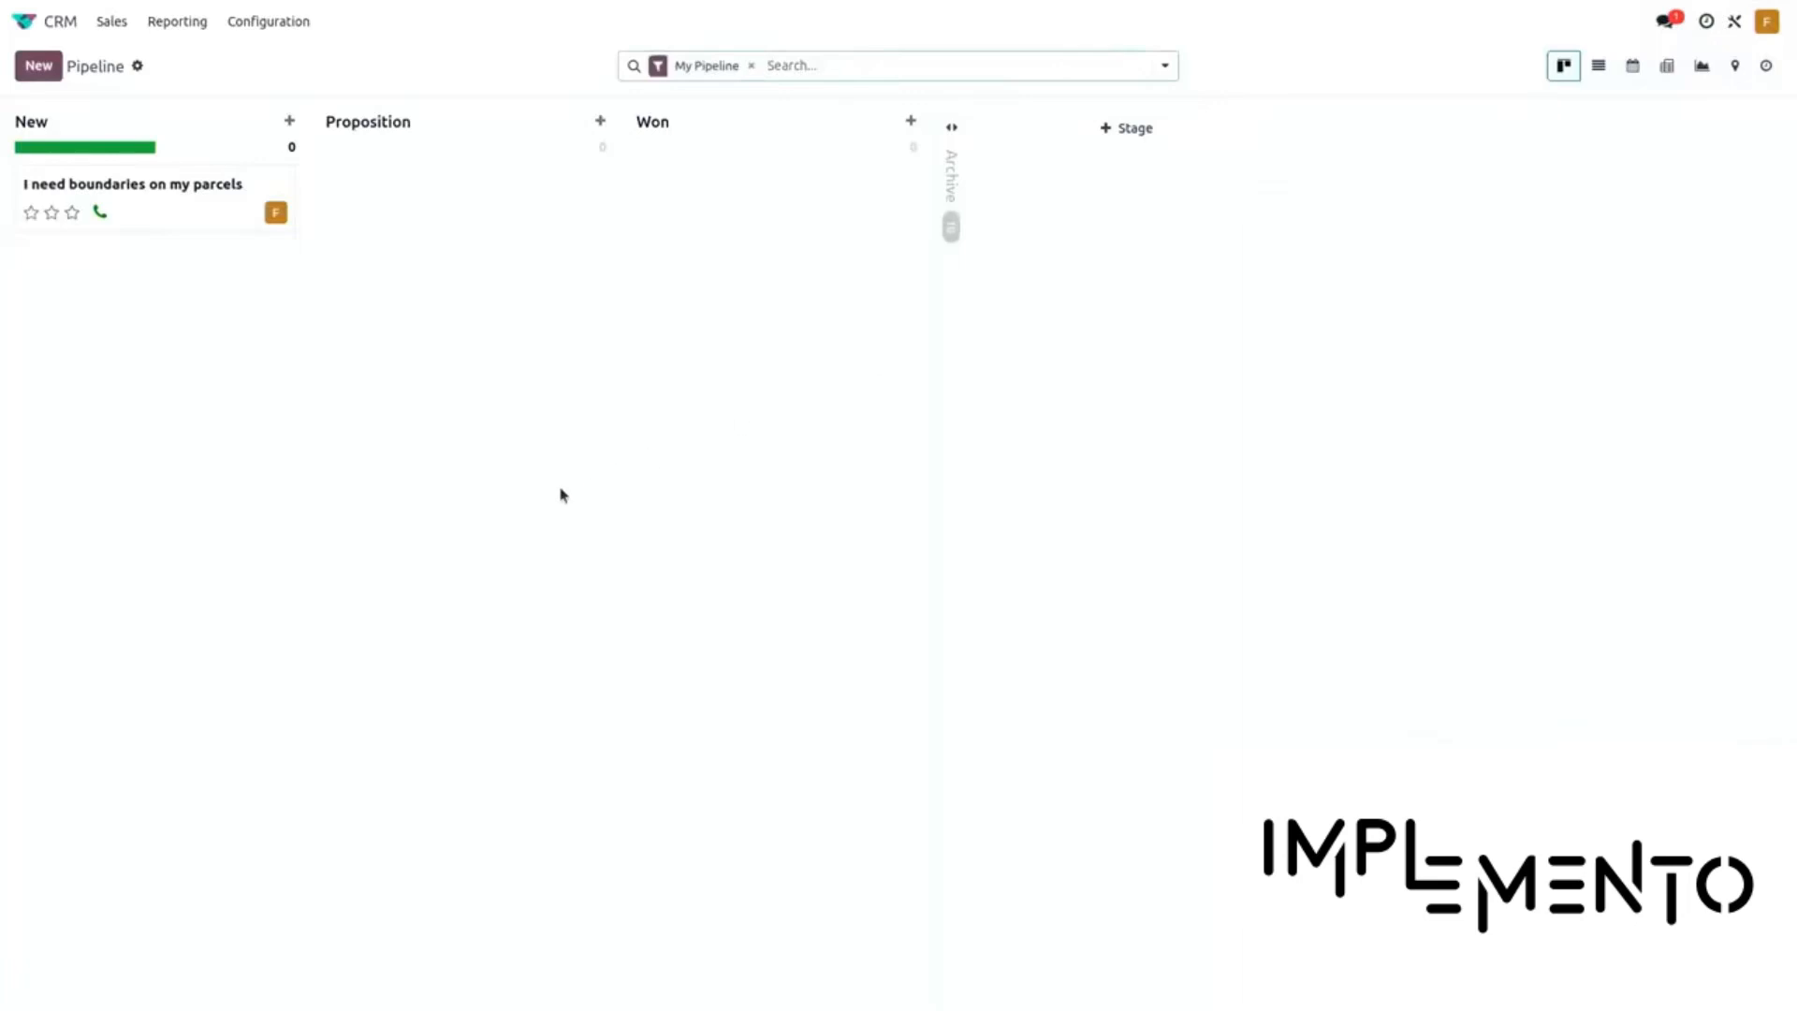
left_click(201, 197)
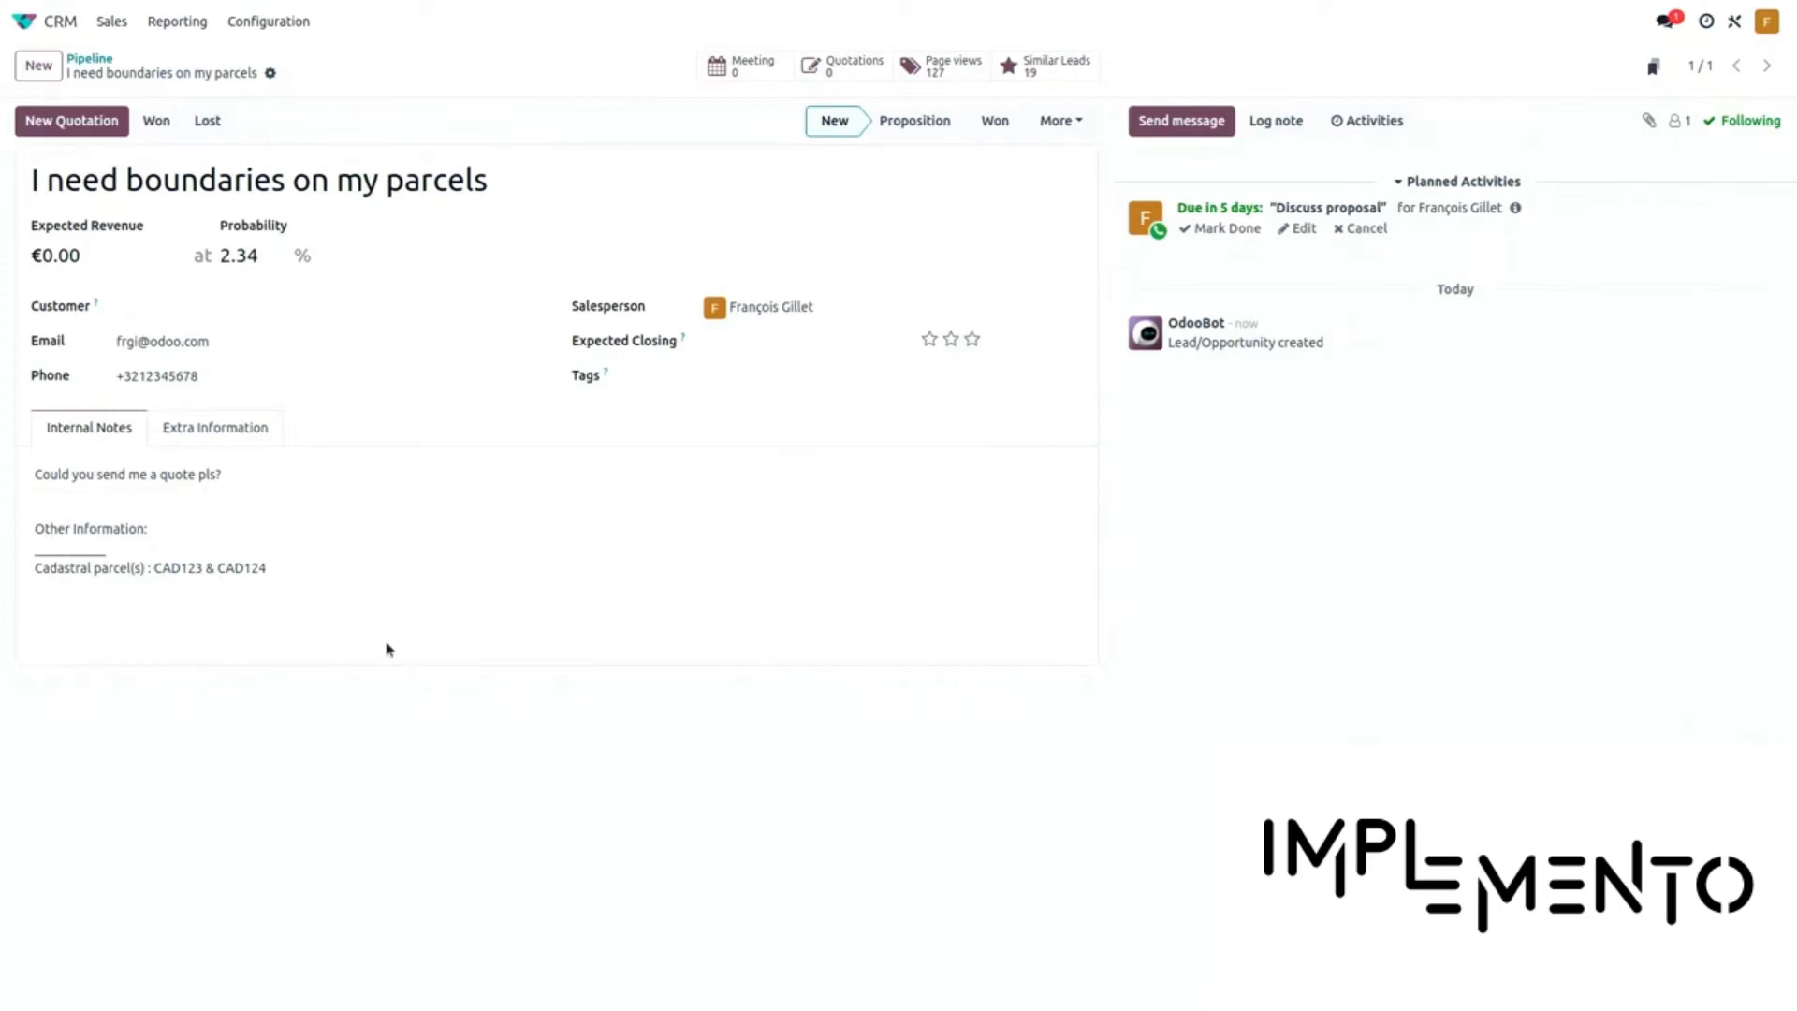
Set the lead's customer to the existing contact and save the lead
left_click(184, 309)
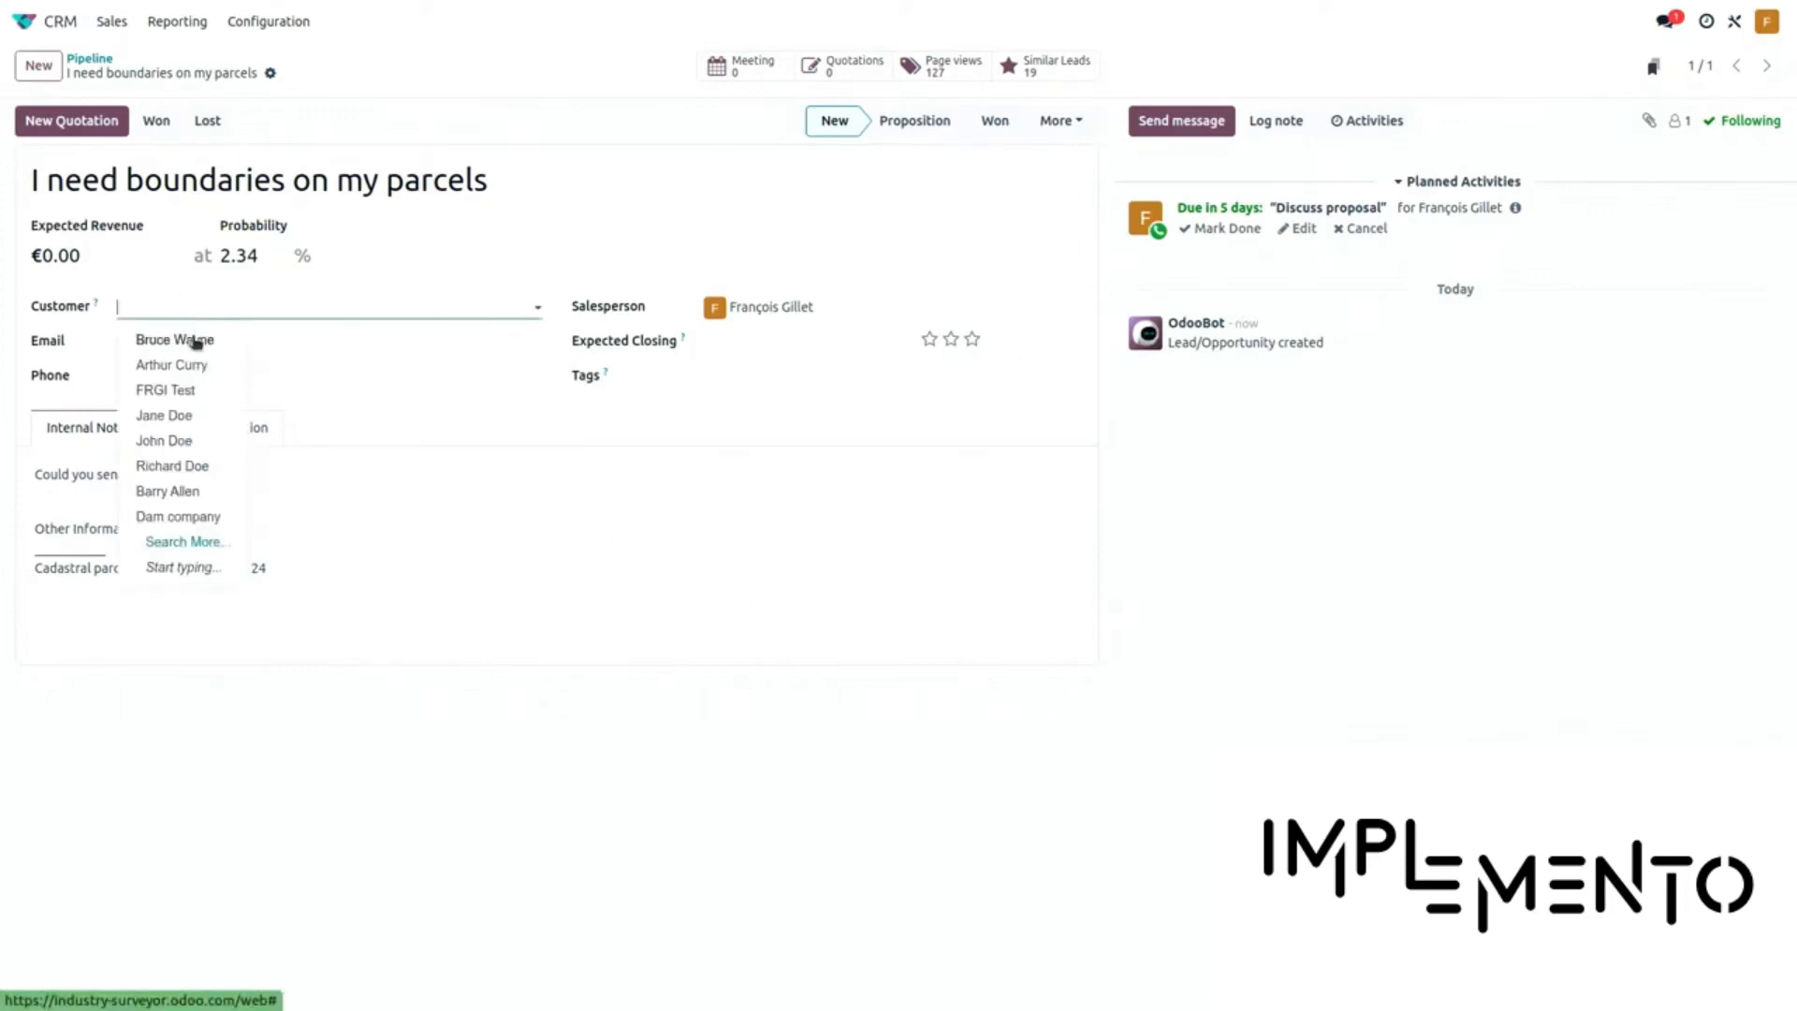
left_click(194, 339)
left_click(298, 75)
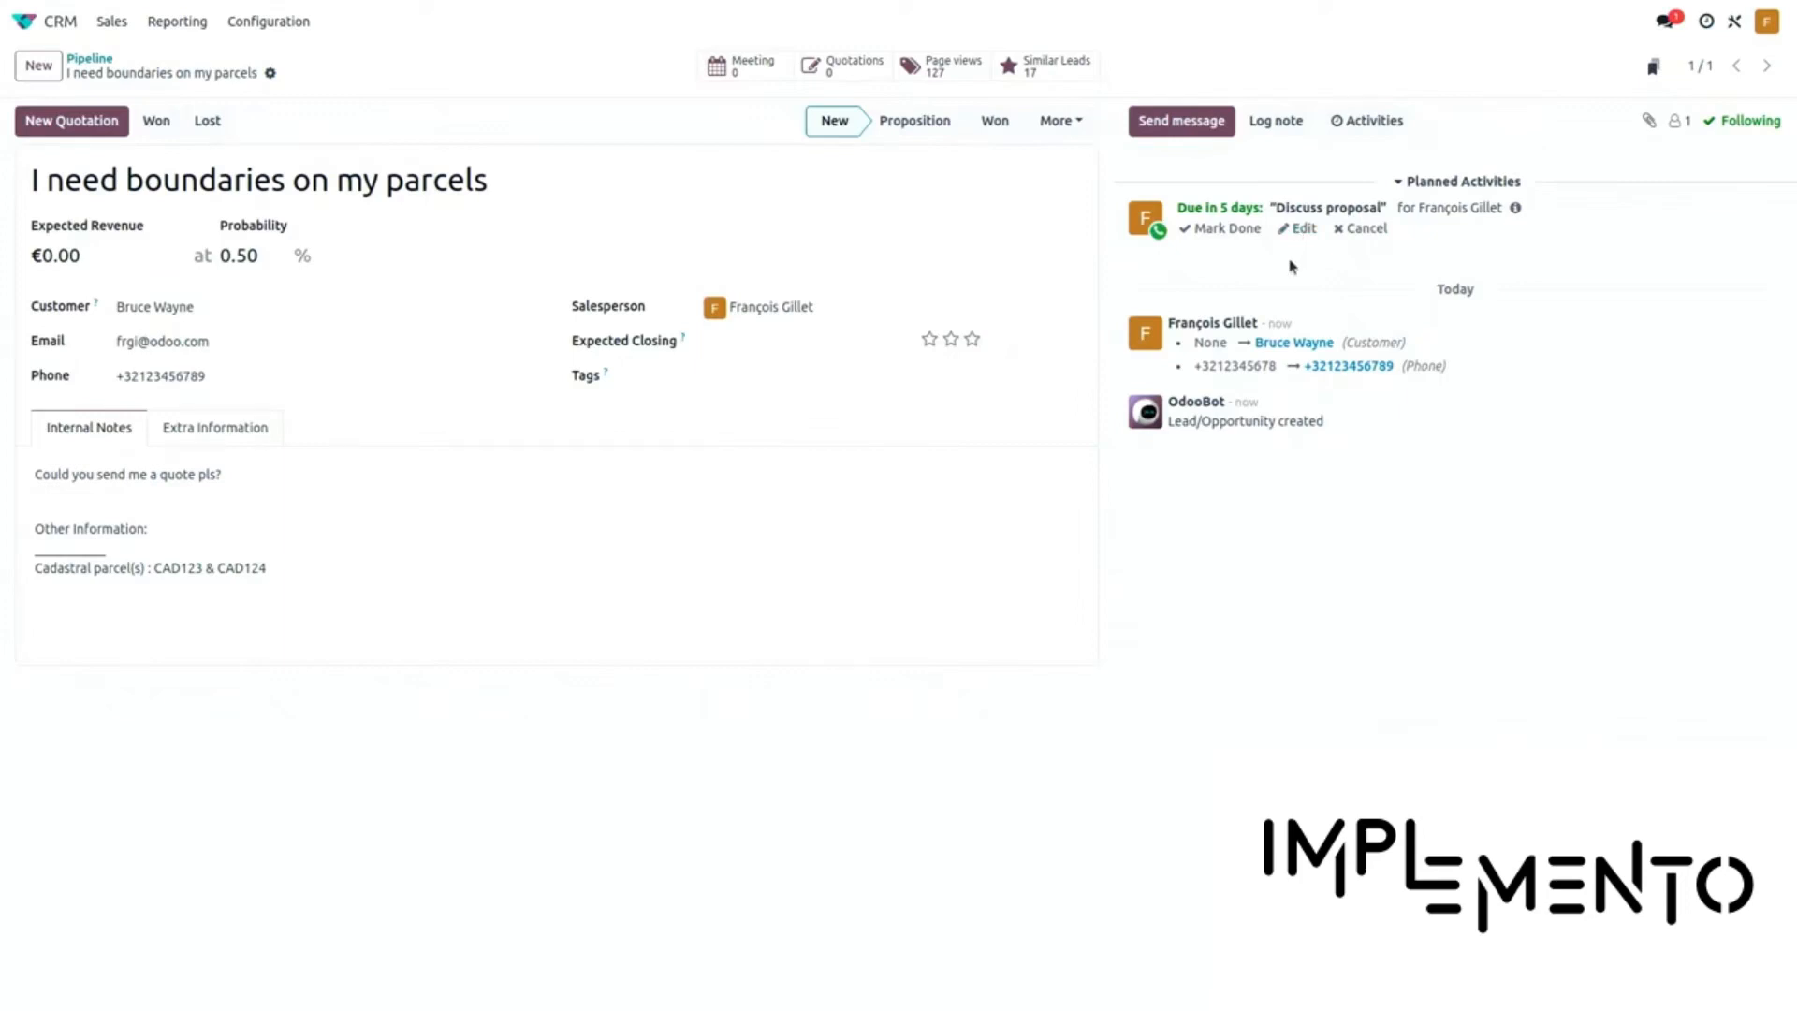
Mark the Discuss proposal call done with notes '- boundaries around his manor' and '- issues with neighbours'
left_click(1297, 229)
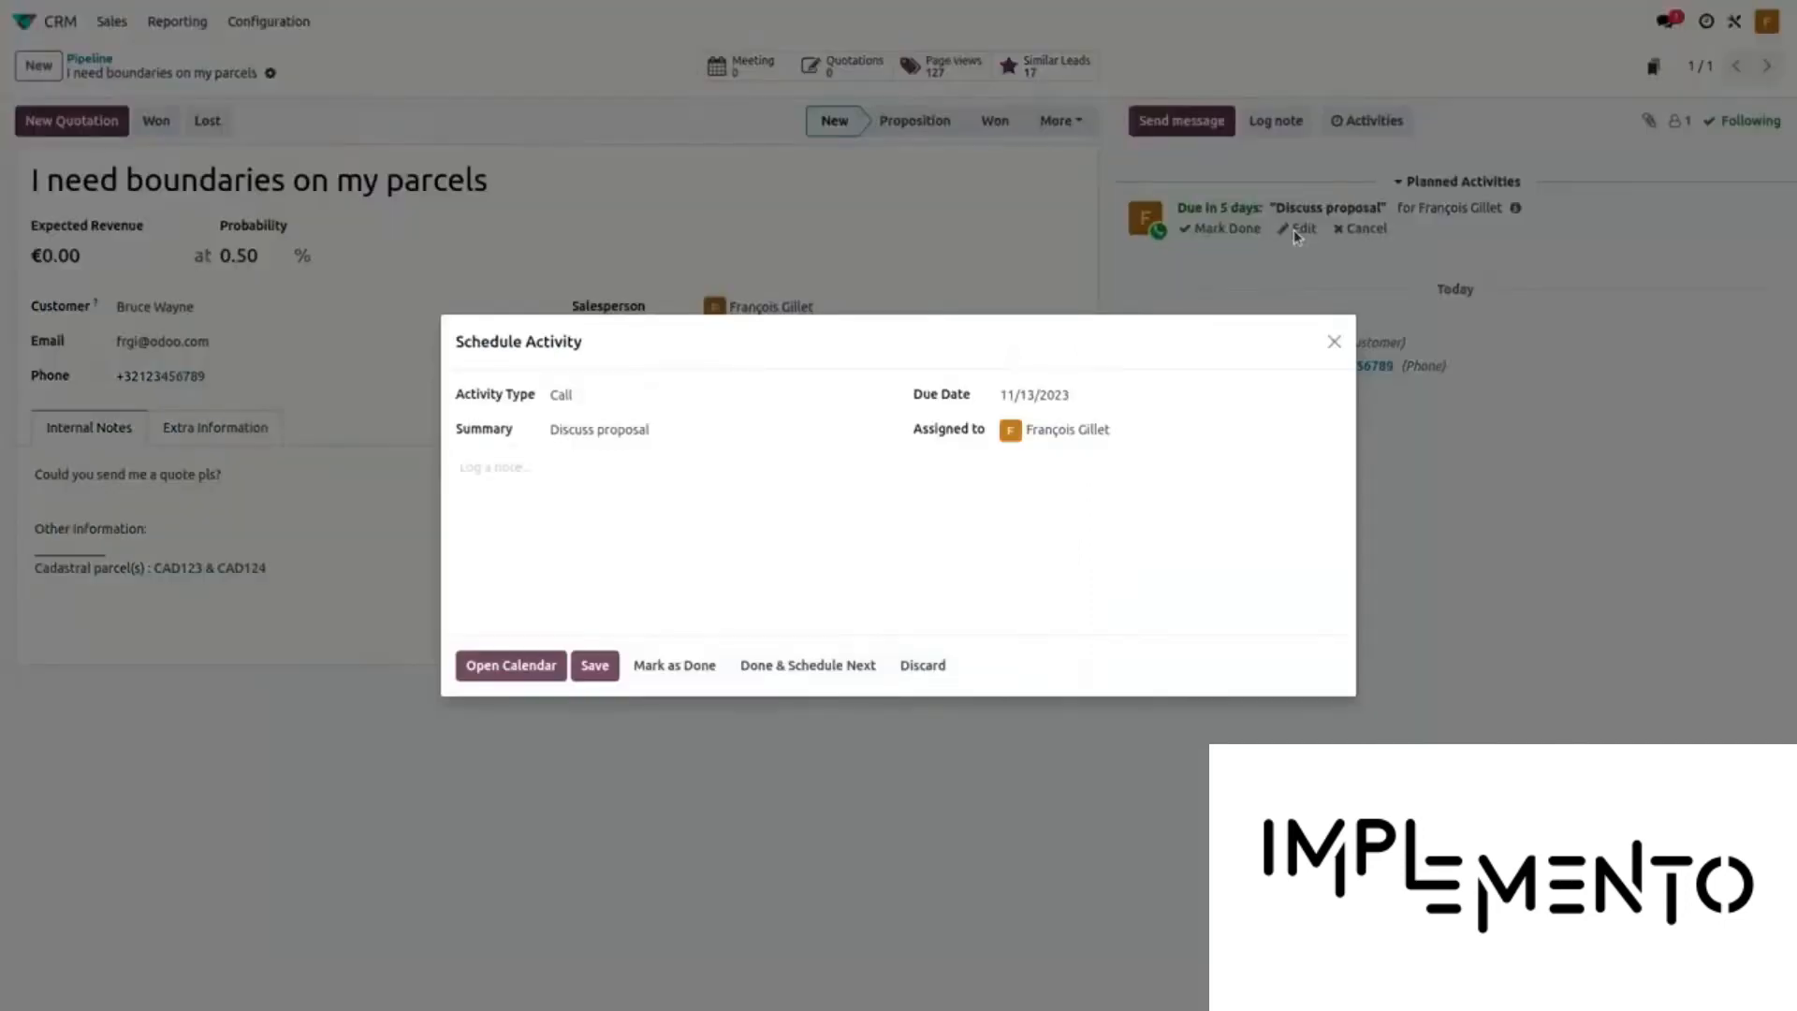
left_click(704, 497)
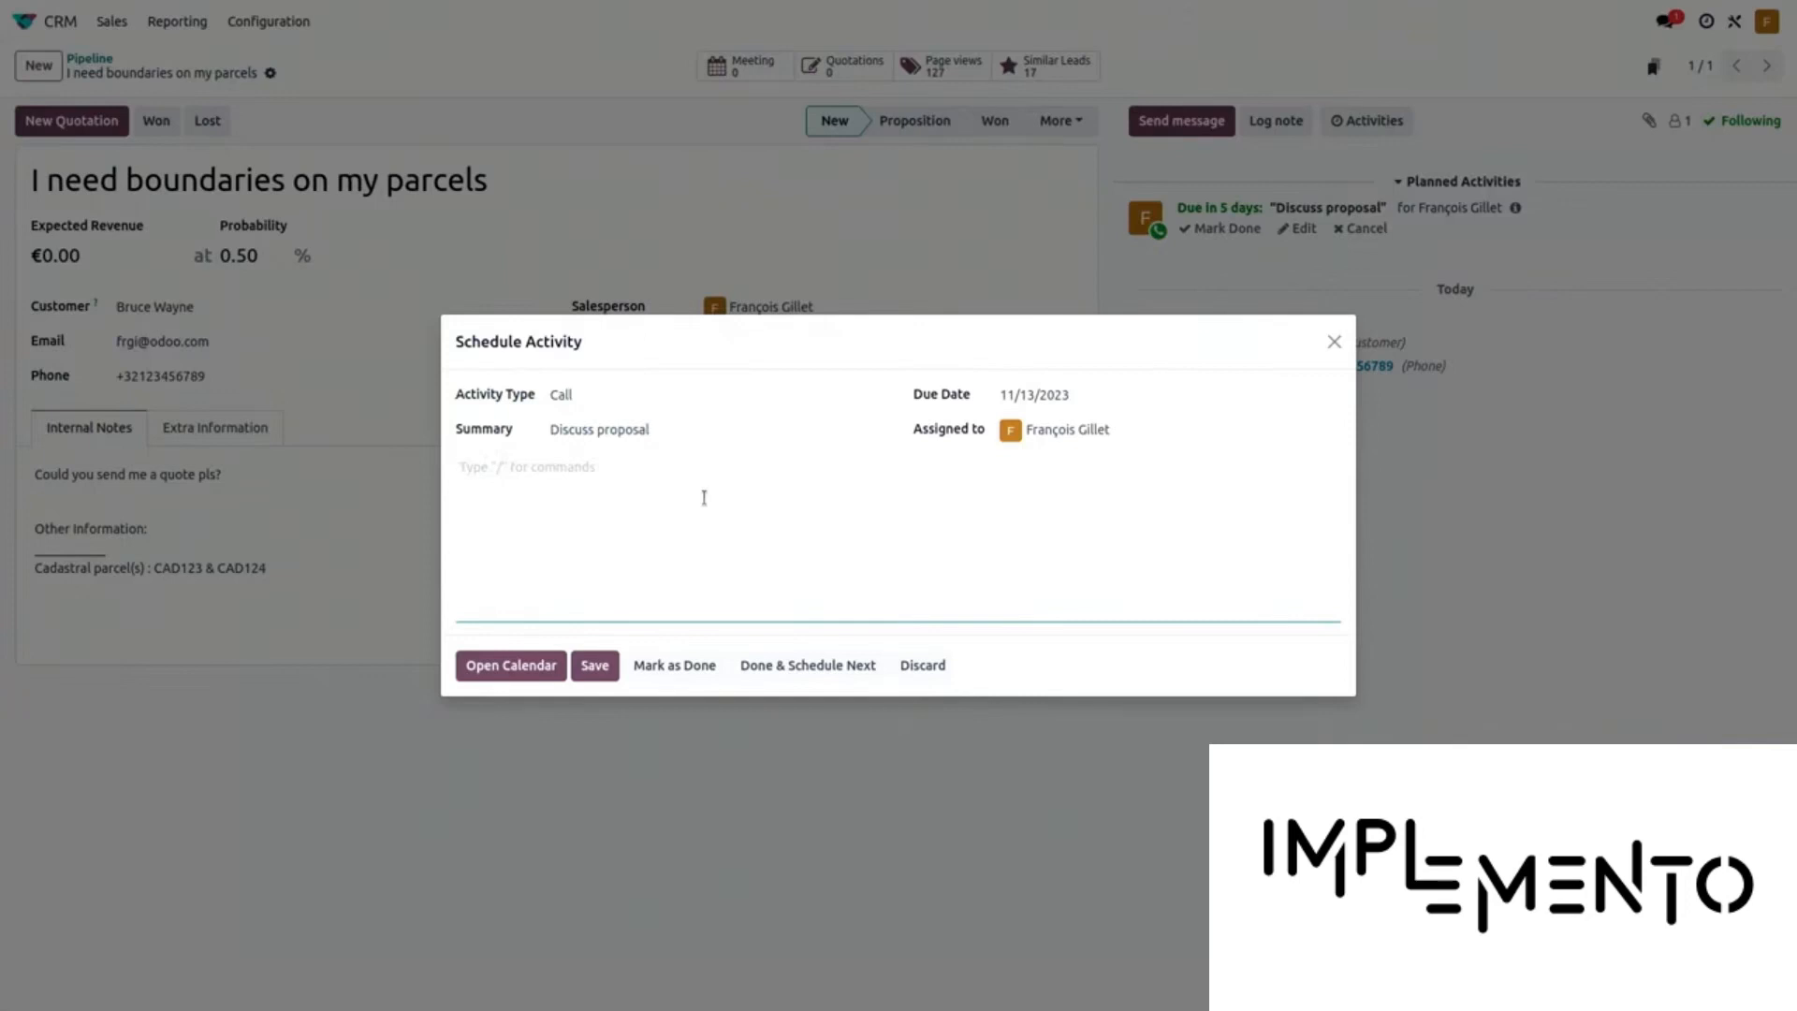
type("- boundaries a")
type("nd")
key("BackSpace")
key("BackSpace")
type("round his manor")
key("Return")
type("- id")
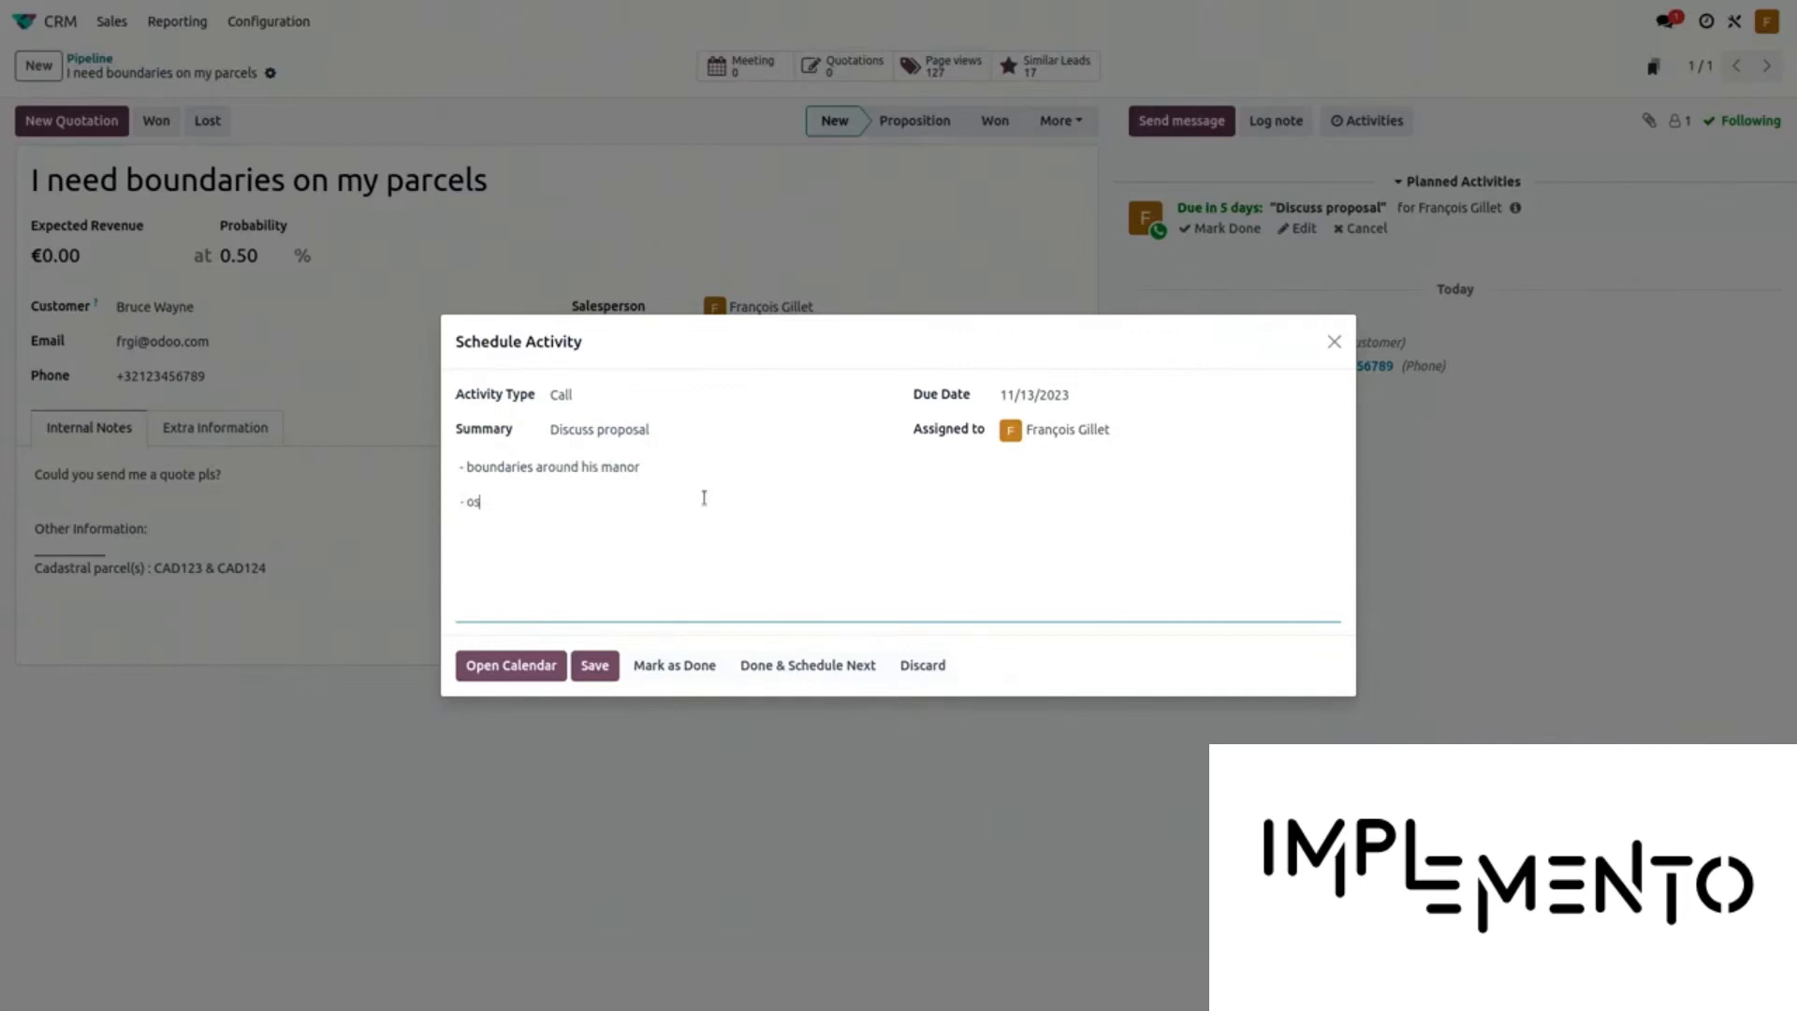
key("BackSpace")
key("BackSpace")
type("issues with neighbours")
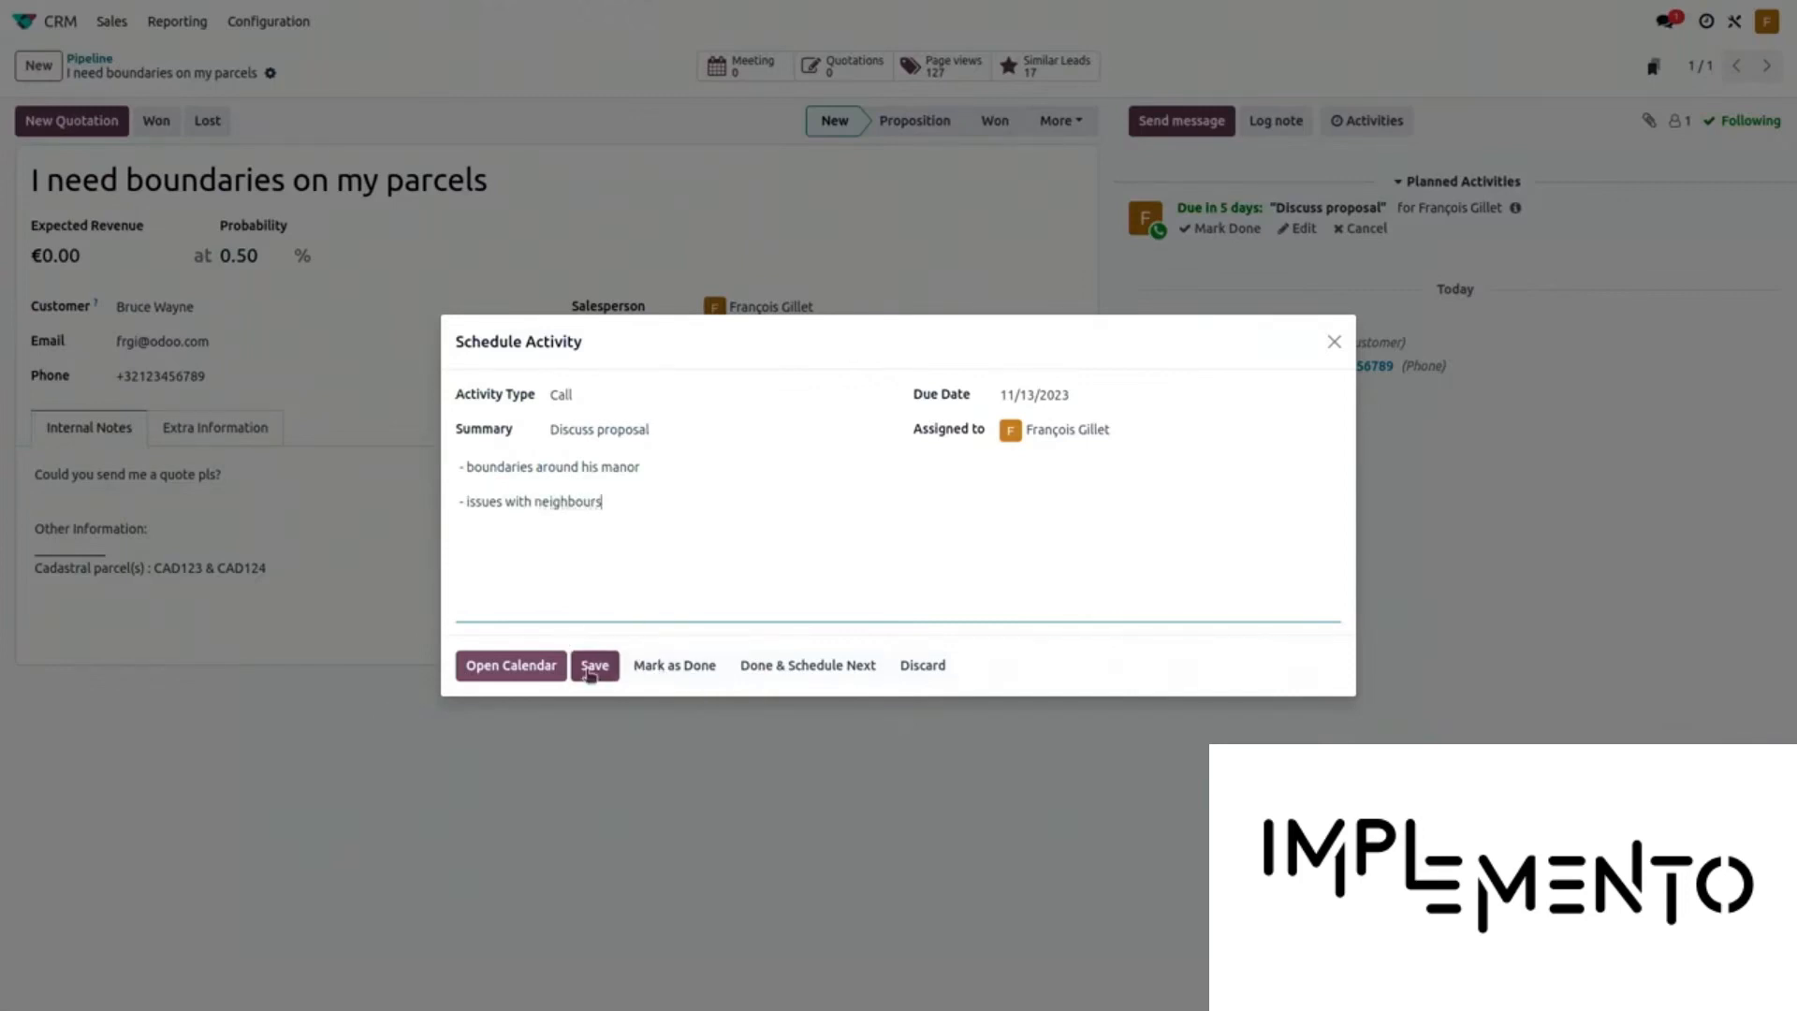
left_click(670, 680)
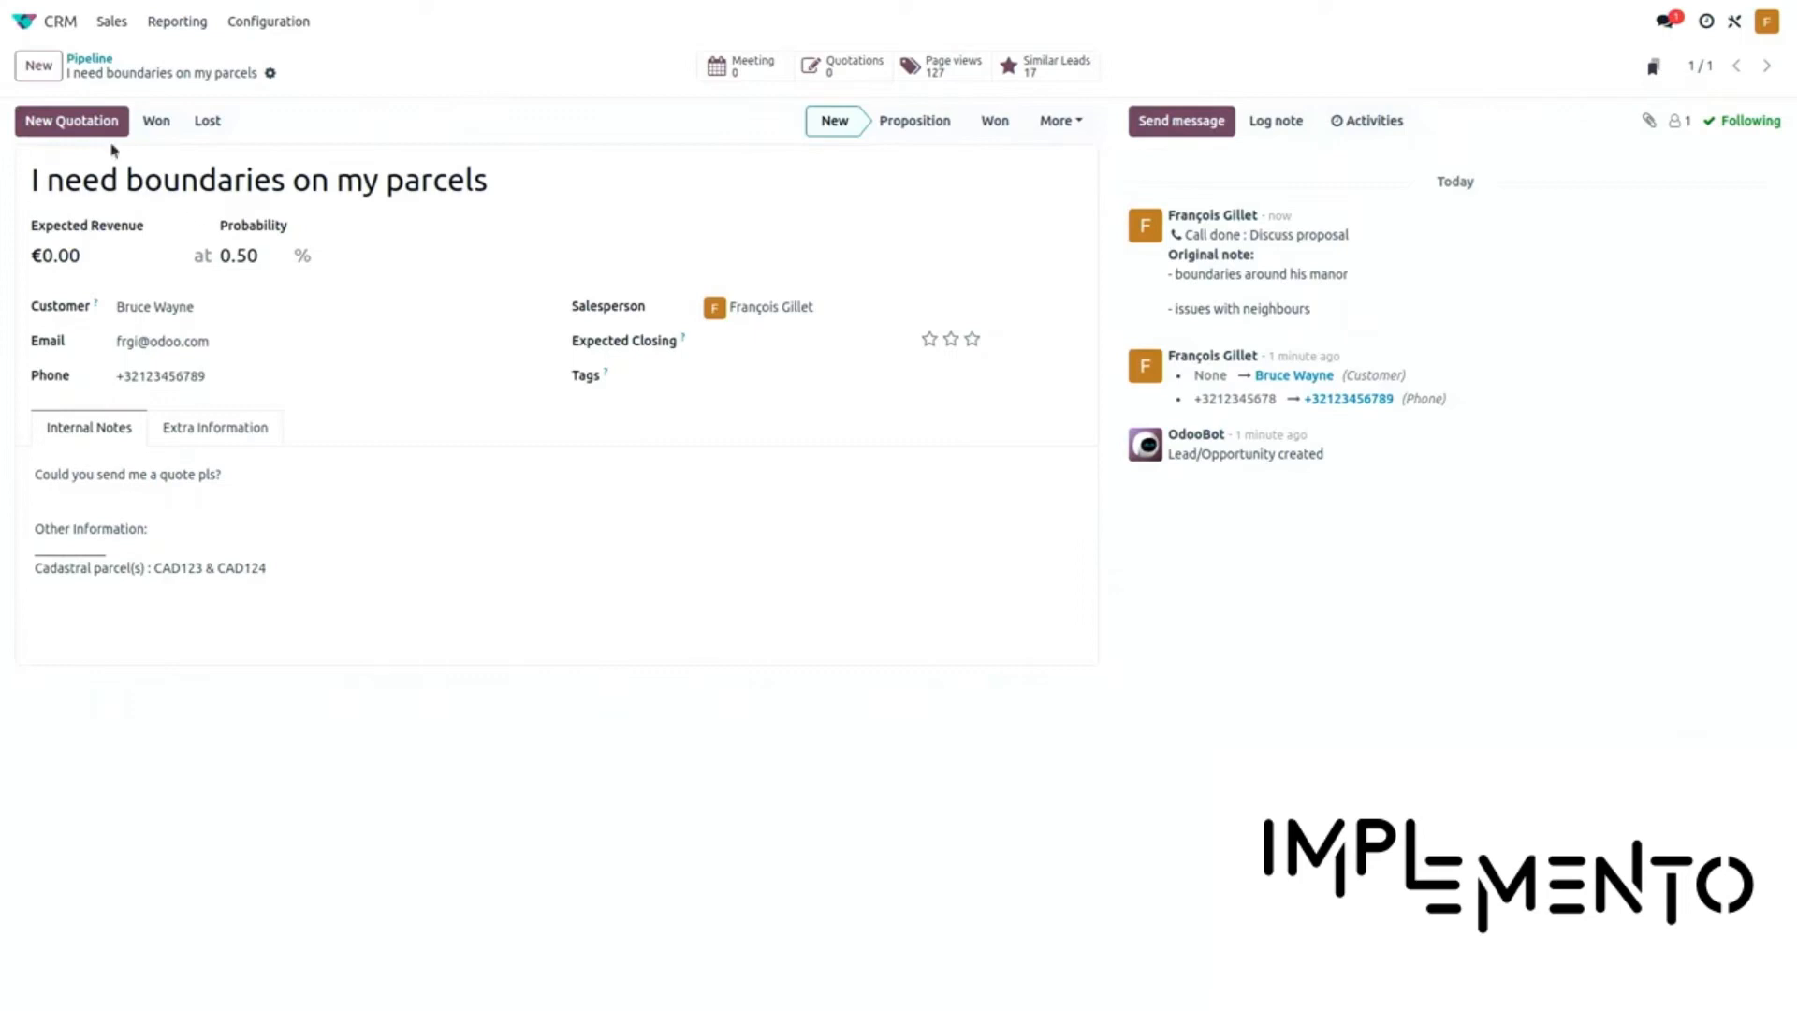
Create a quotation from the lead and apply the Boundaries marking template, after briefly trying Parcels division
left_click(79, 124)
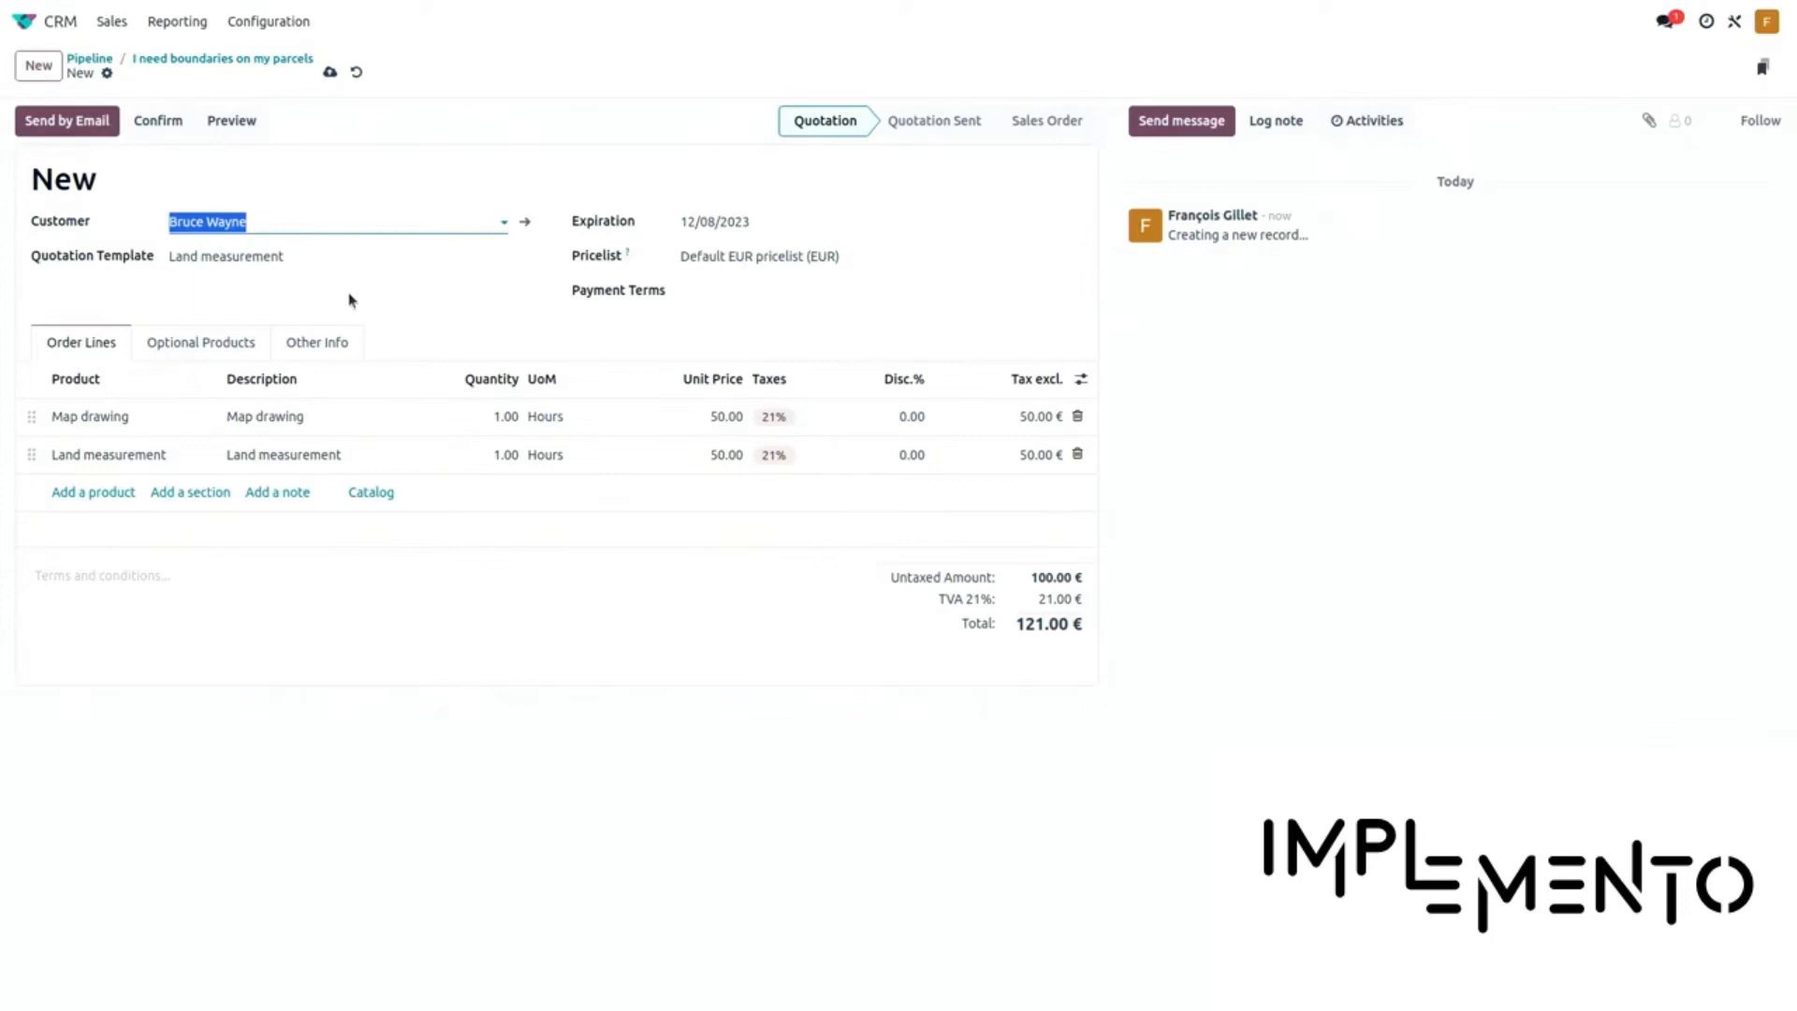
left_click(344, 261)
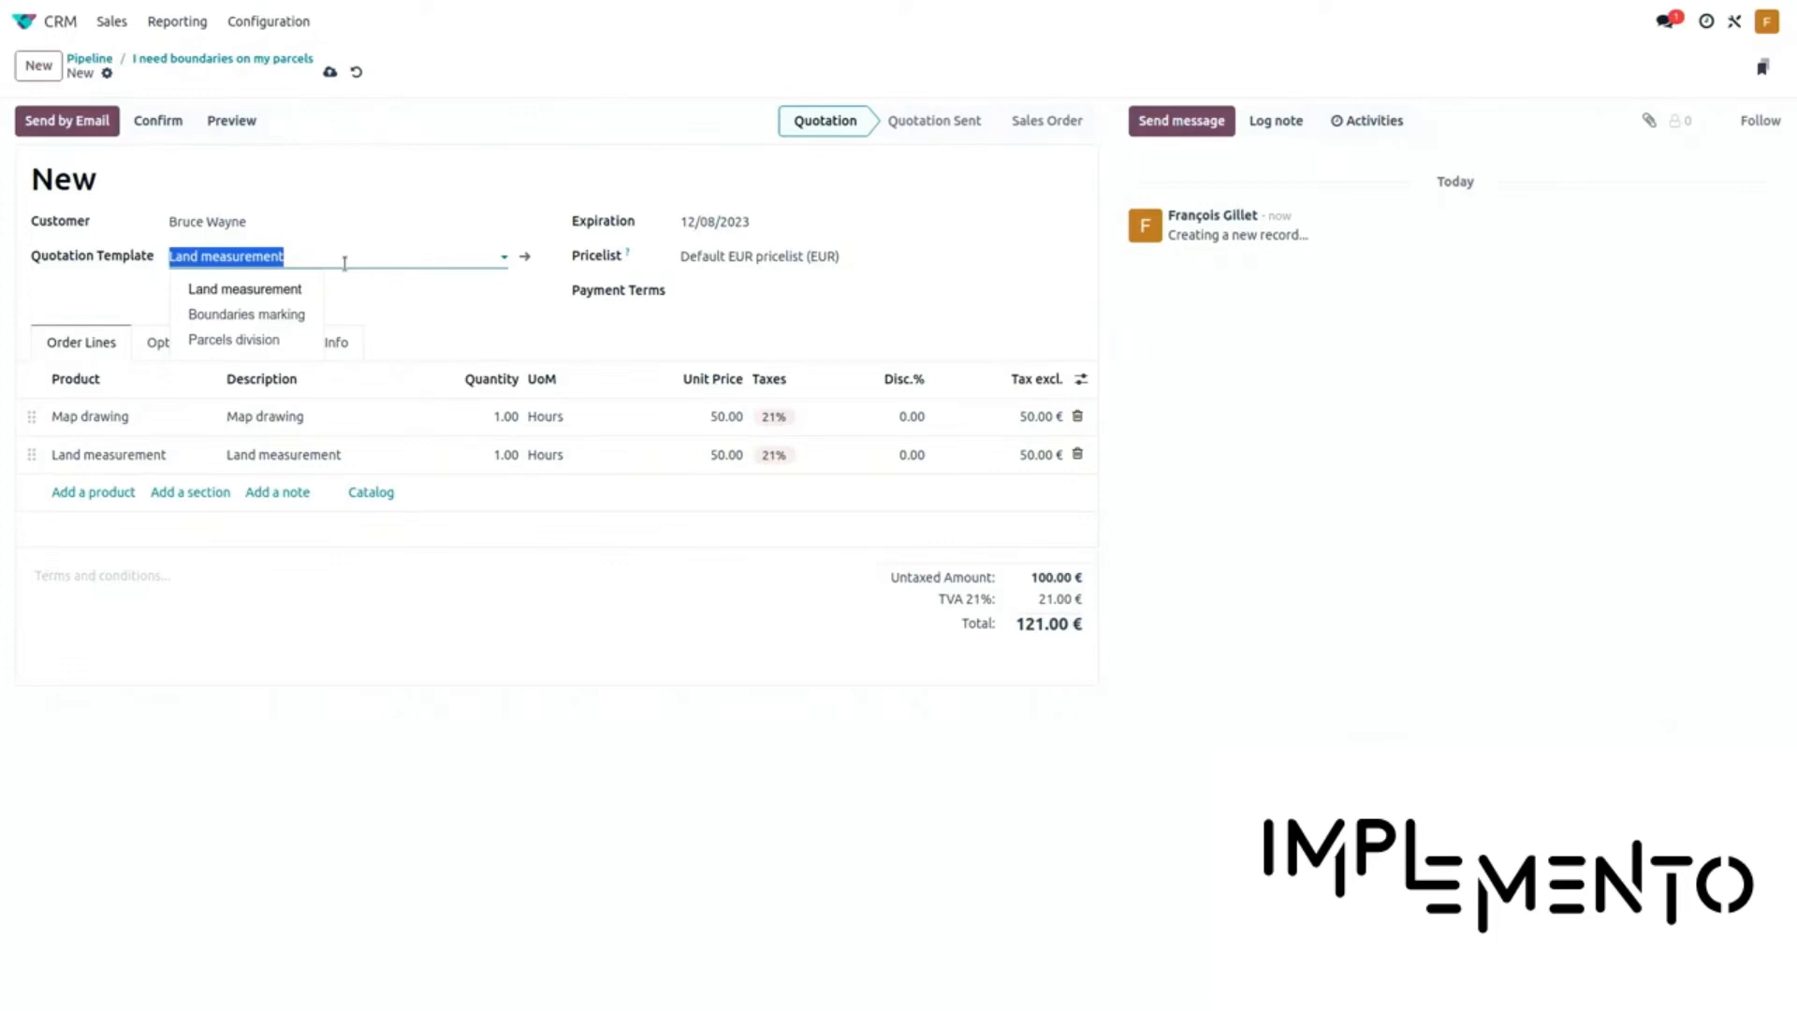
left_click(279, 318)
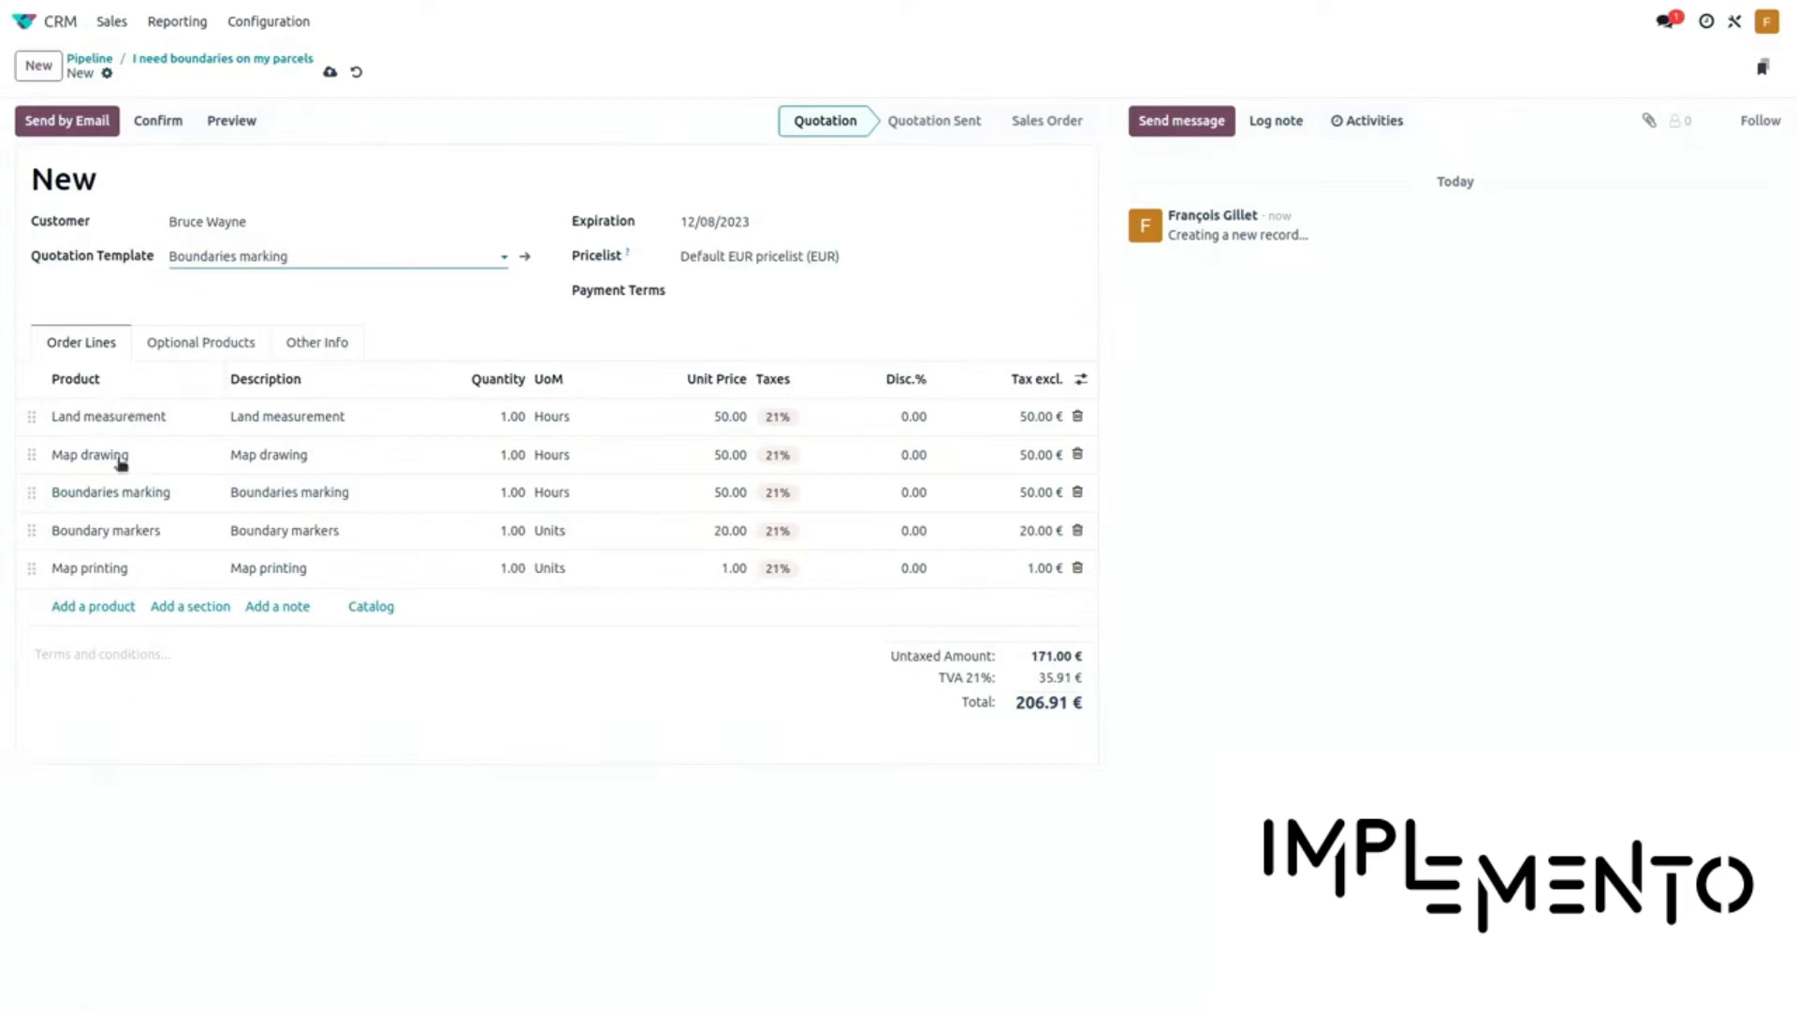
left_click(305, 260)
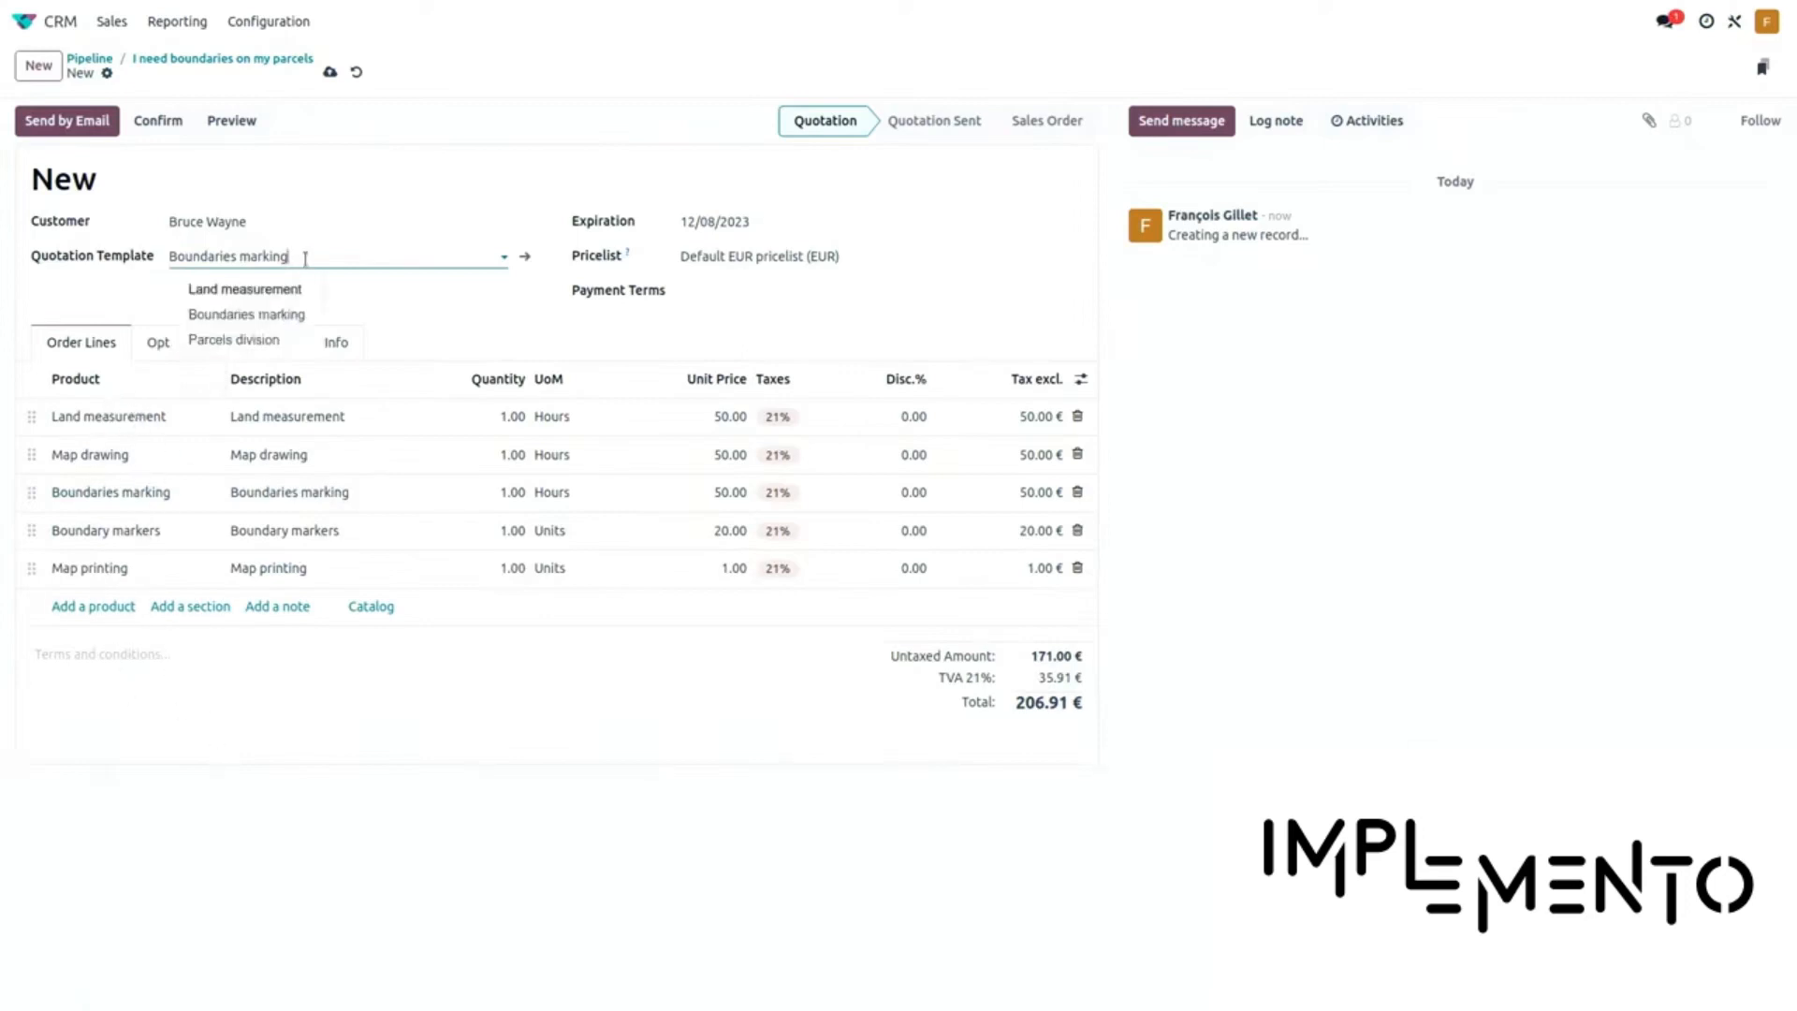
left_click(273, 342)
left_click(294, 257)
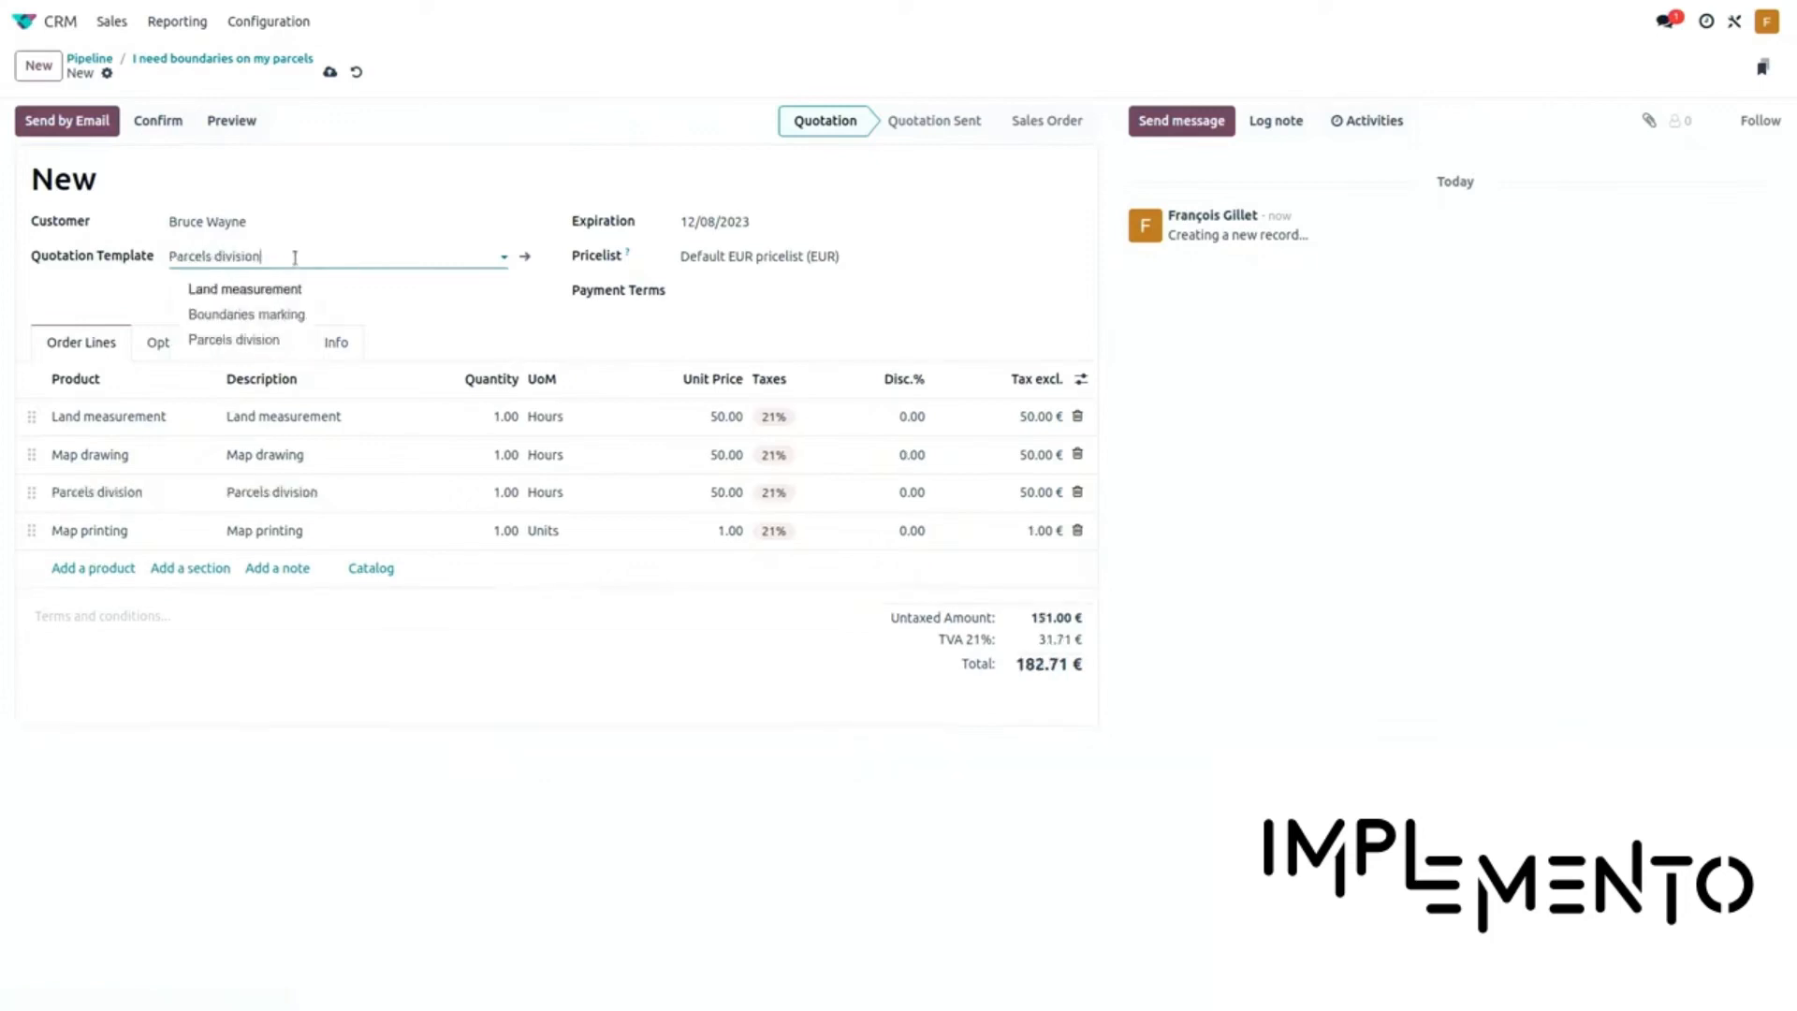
left_click(268, 316)
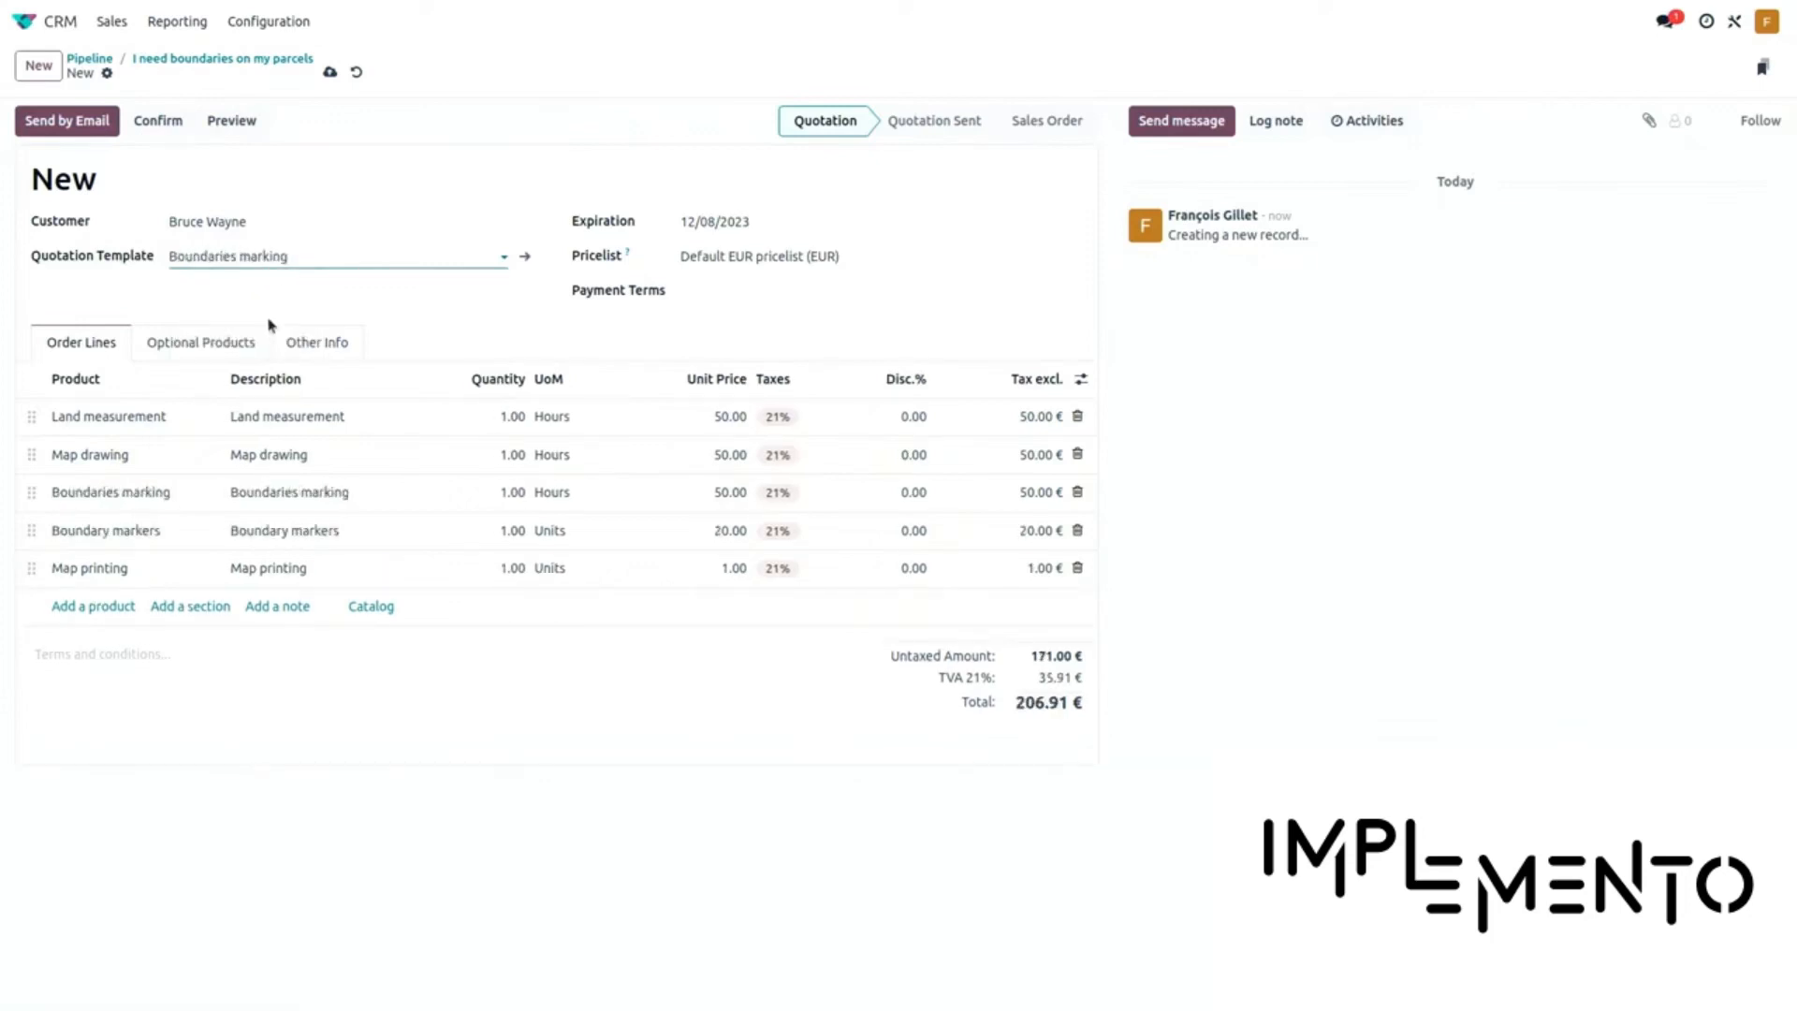
Set quantities of Land measurement to 8, Map drawing to 8 and Boundaries marking to 3
left_click(492, 430)
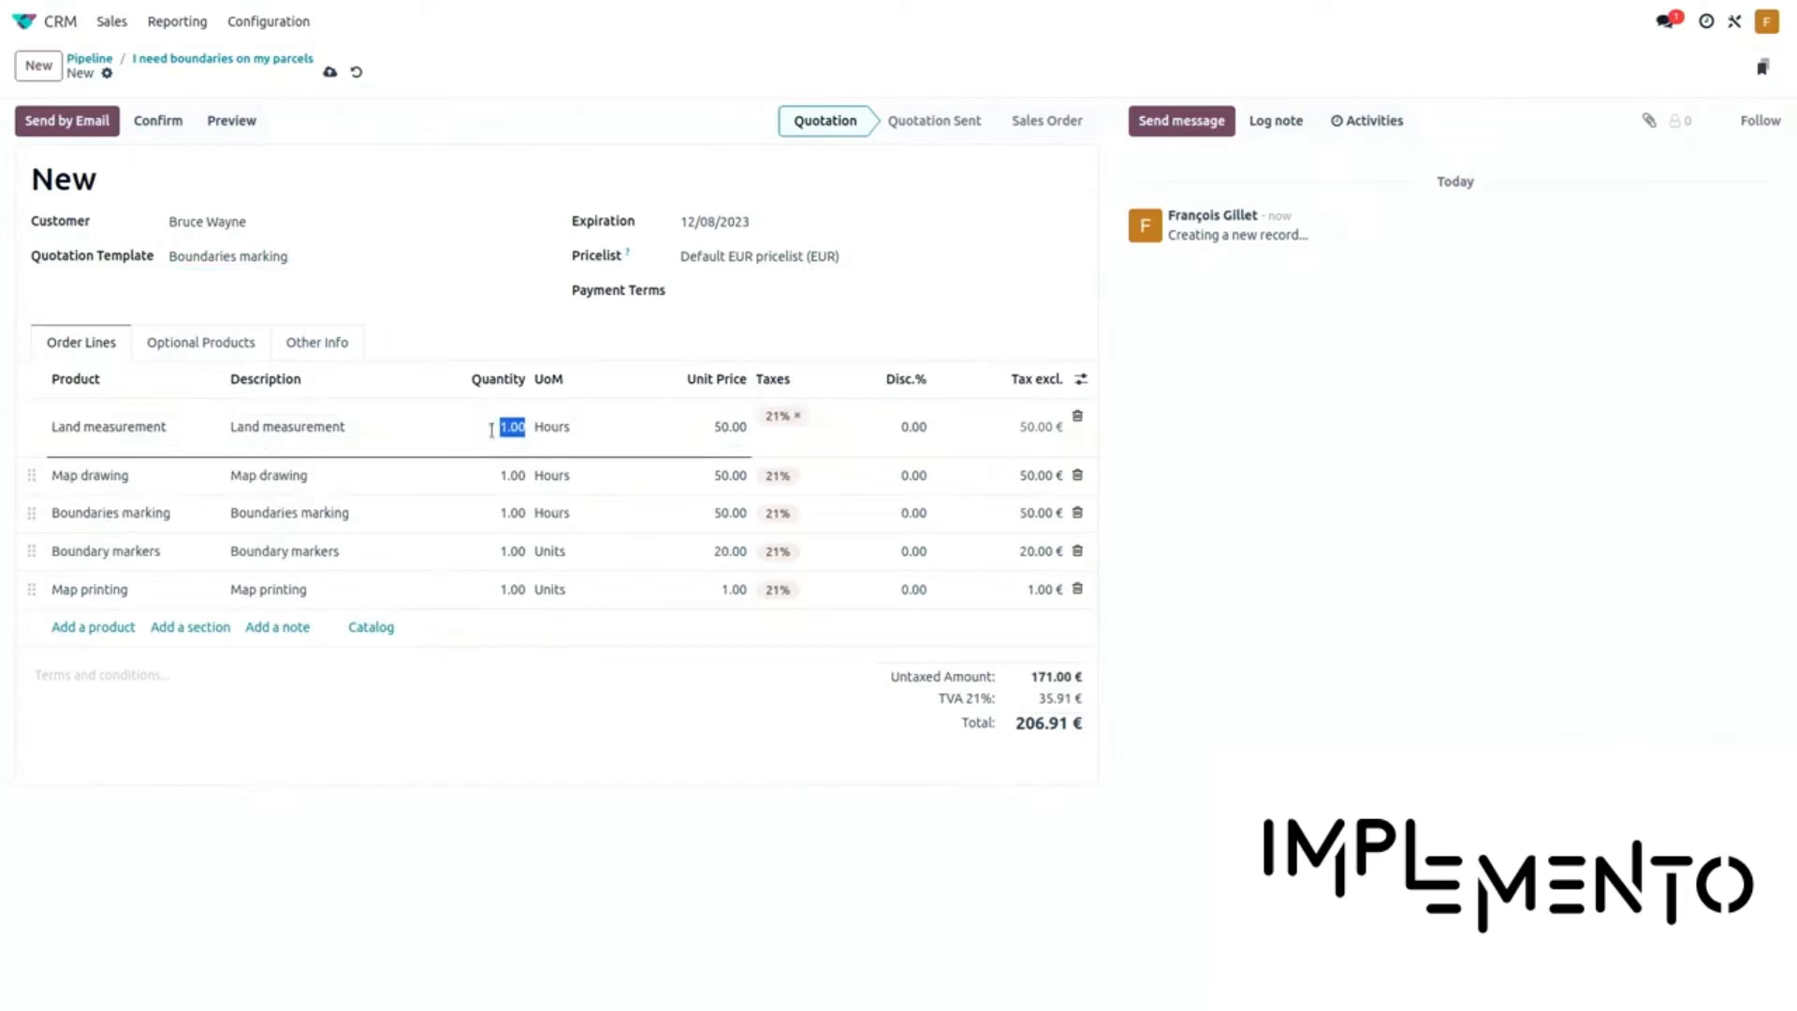
key("Left")
key("shift+Right")
type("8")
left_click(497, 487)
key("Left")
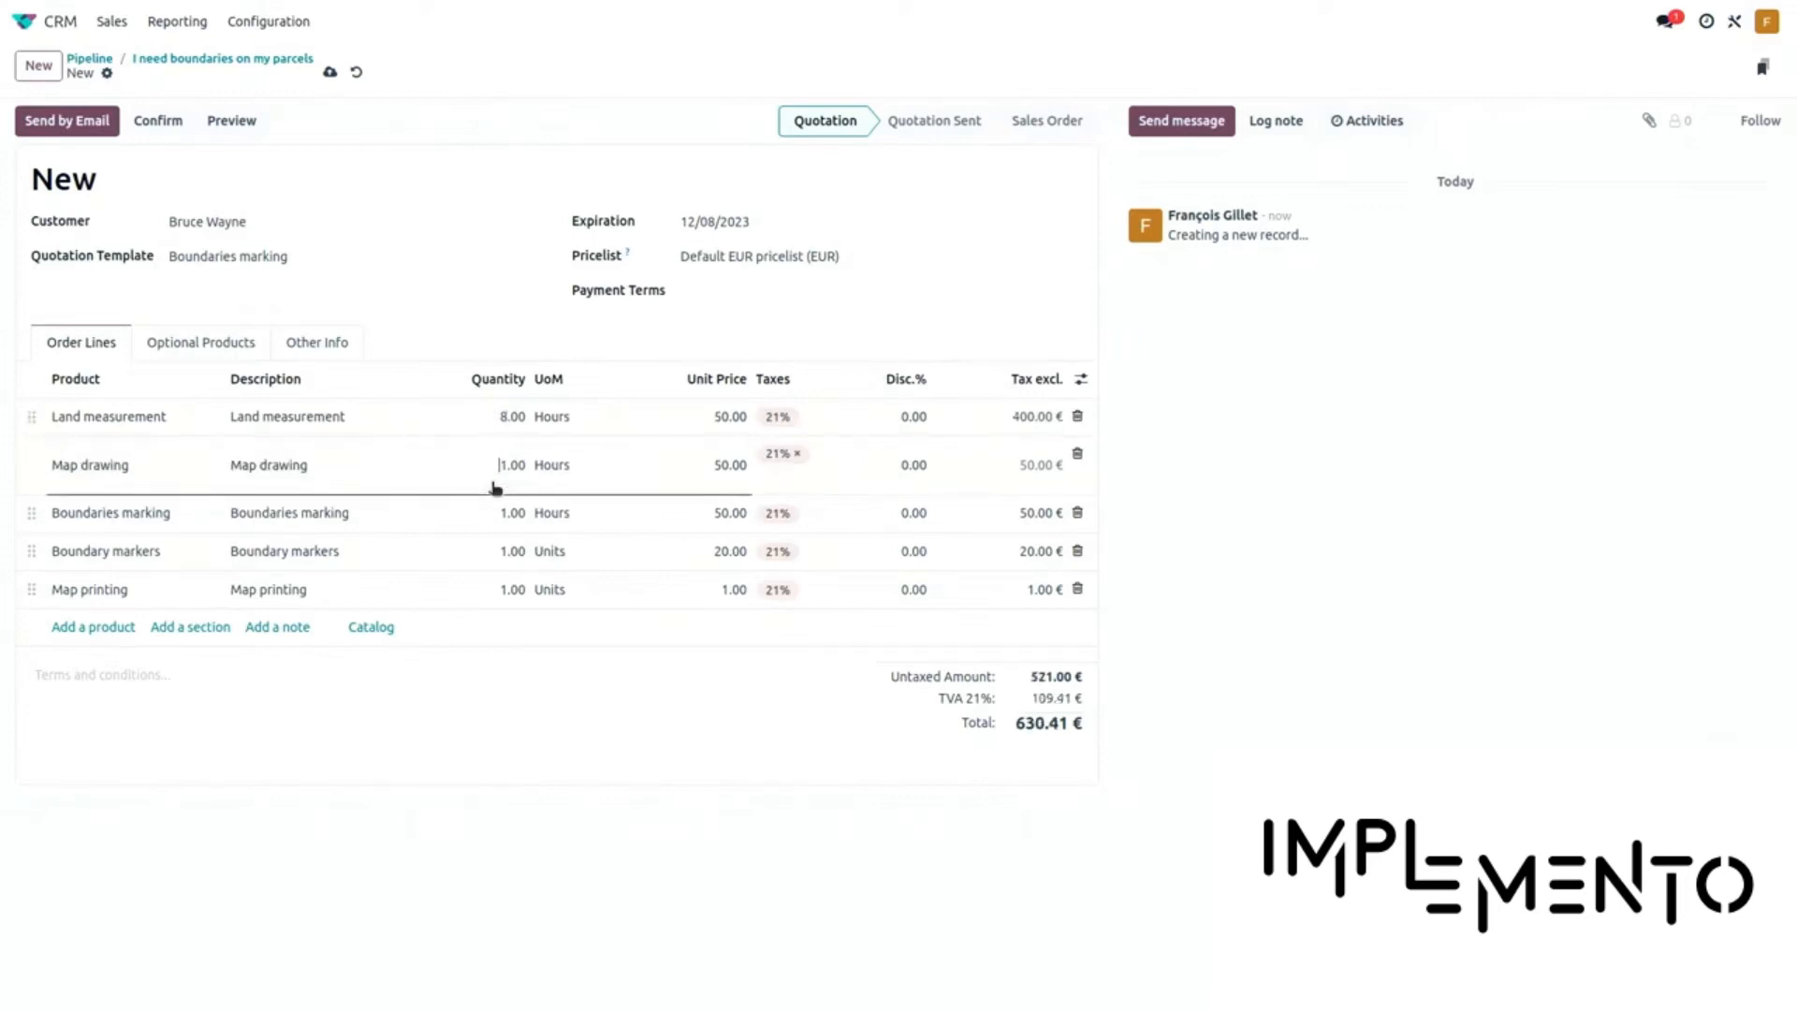
key("shift+Right")
type("8")
left_click(497, 517)
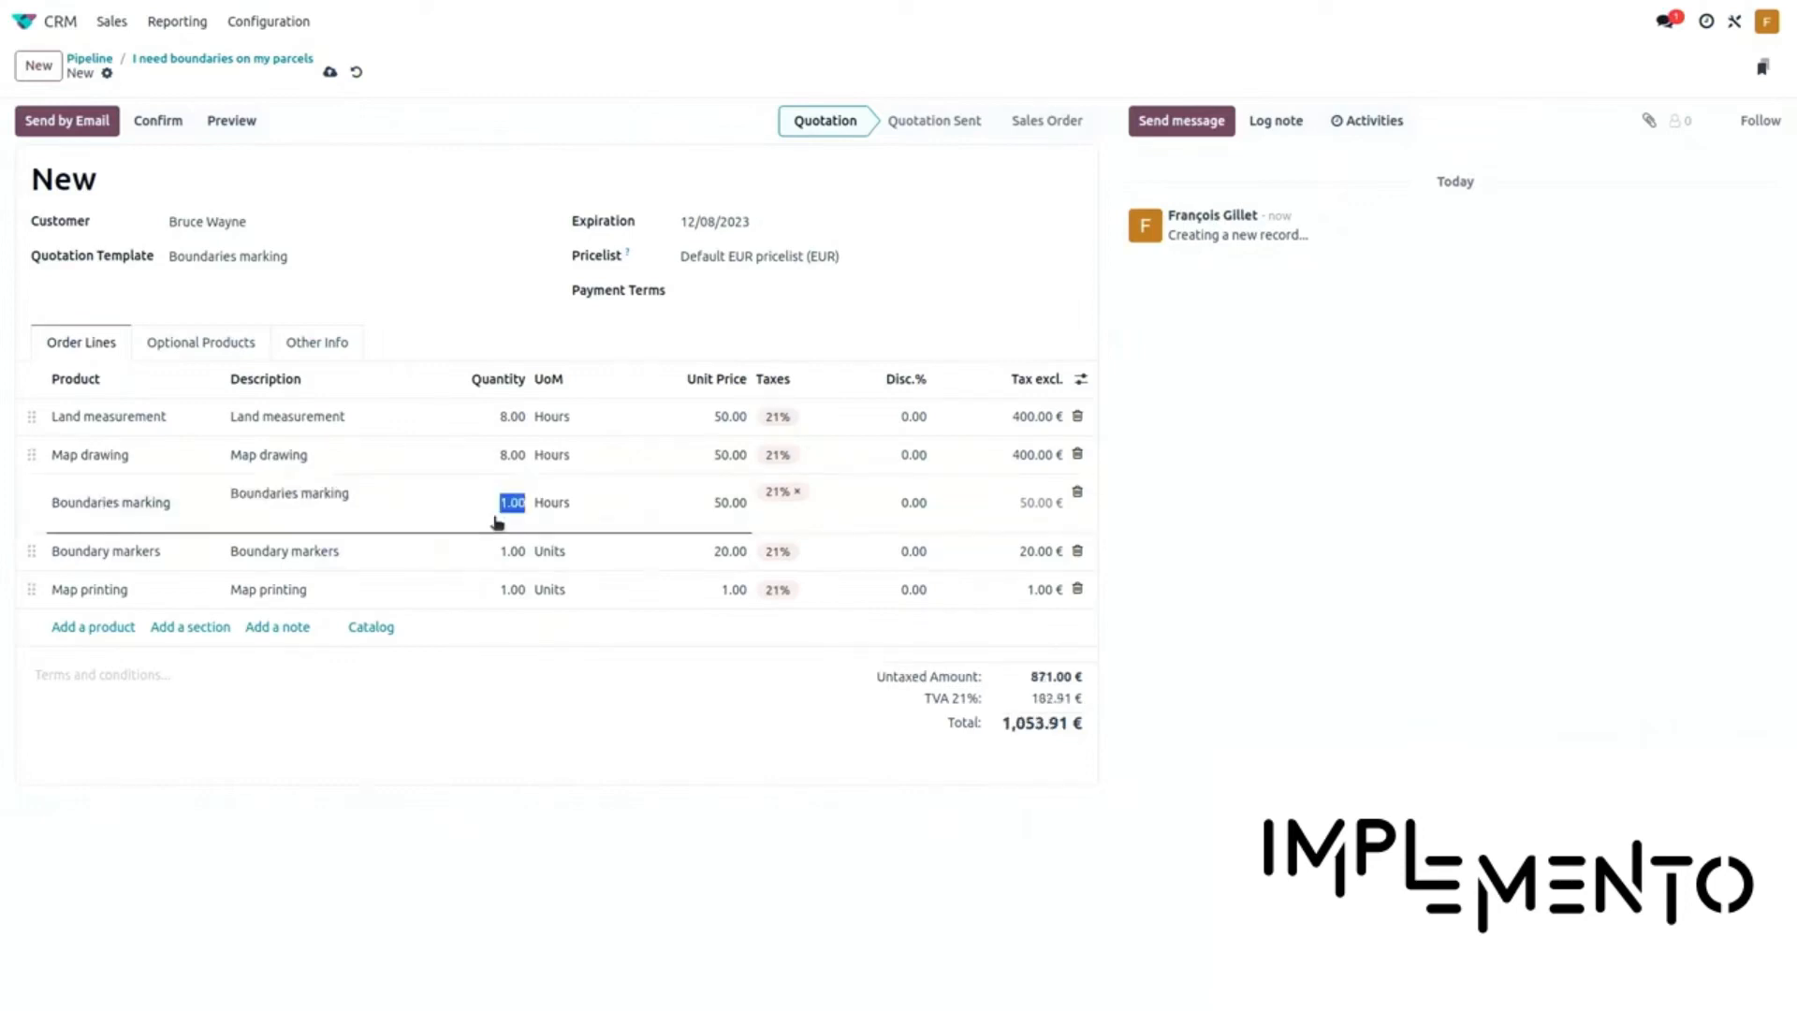
left_click(497, 520)
key("shift+Right")
type("3")
Set quantities of Boundary markers to 10 and Map printing to 6
left_click(500, 567)
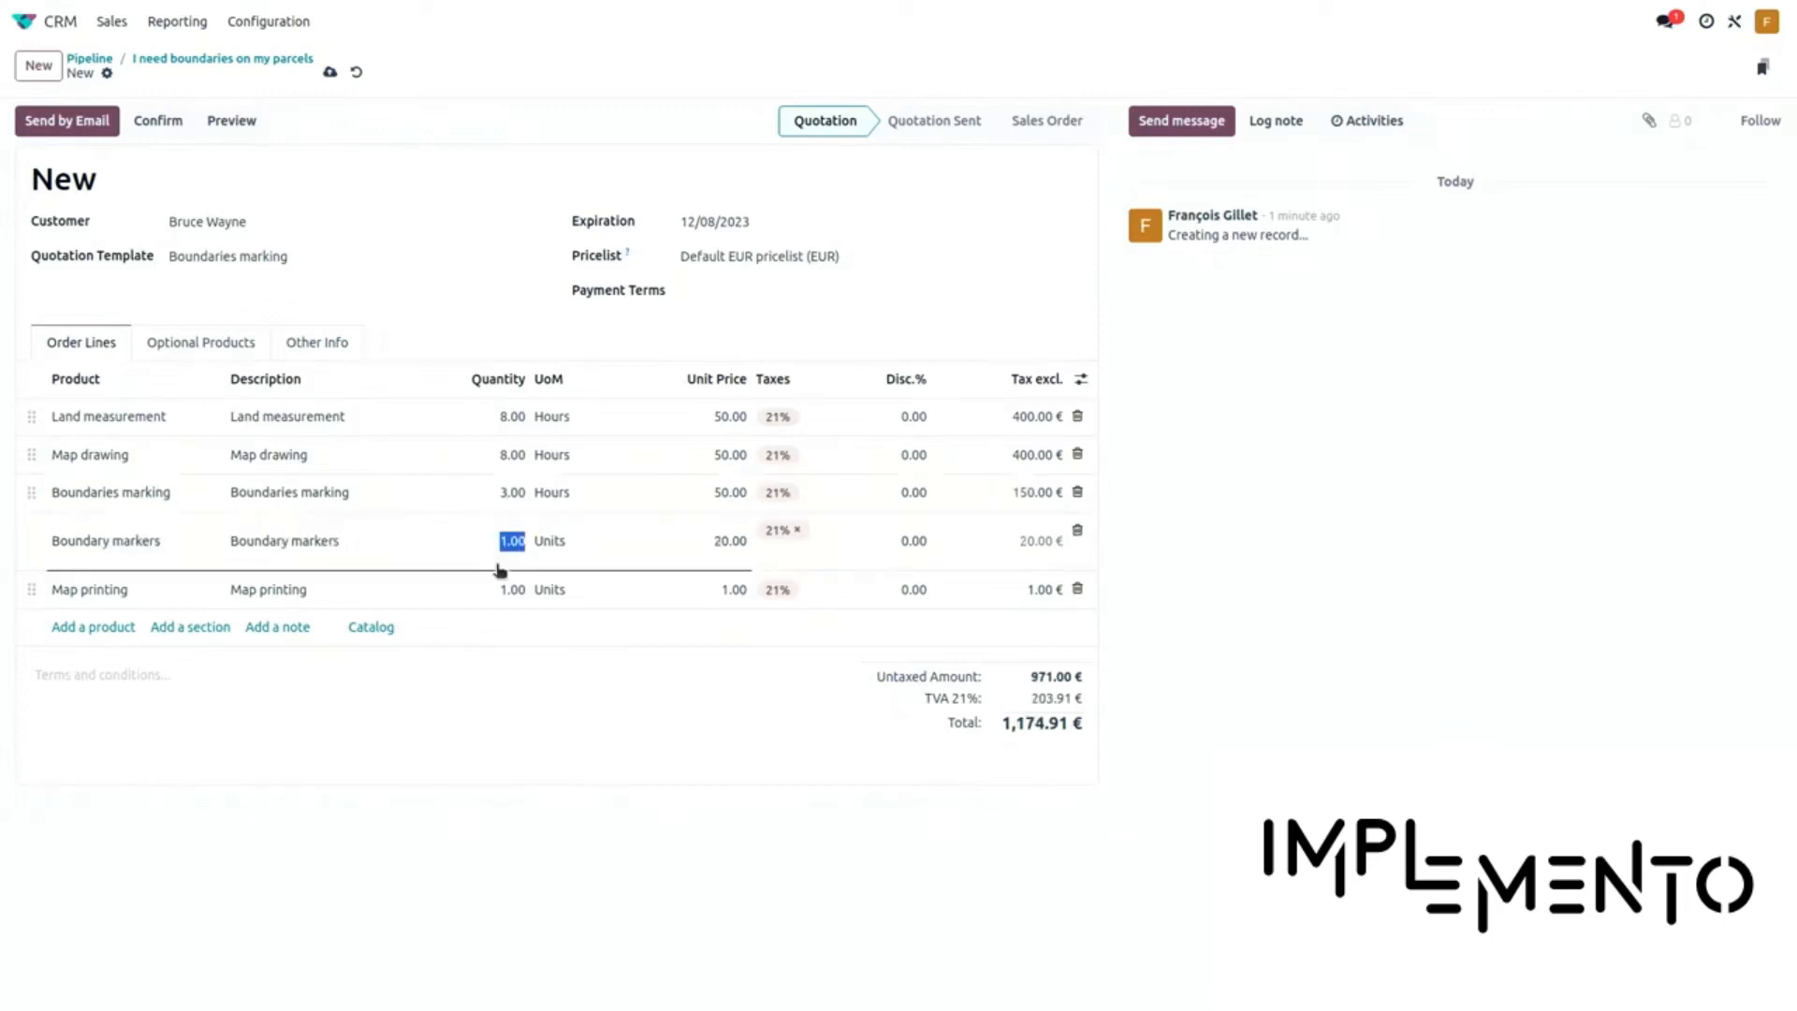
key("Left")
key("Right")
type("0")
left_click(497, 601)
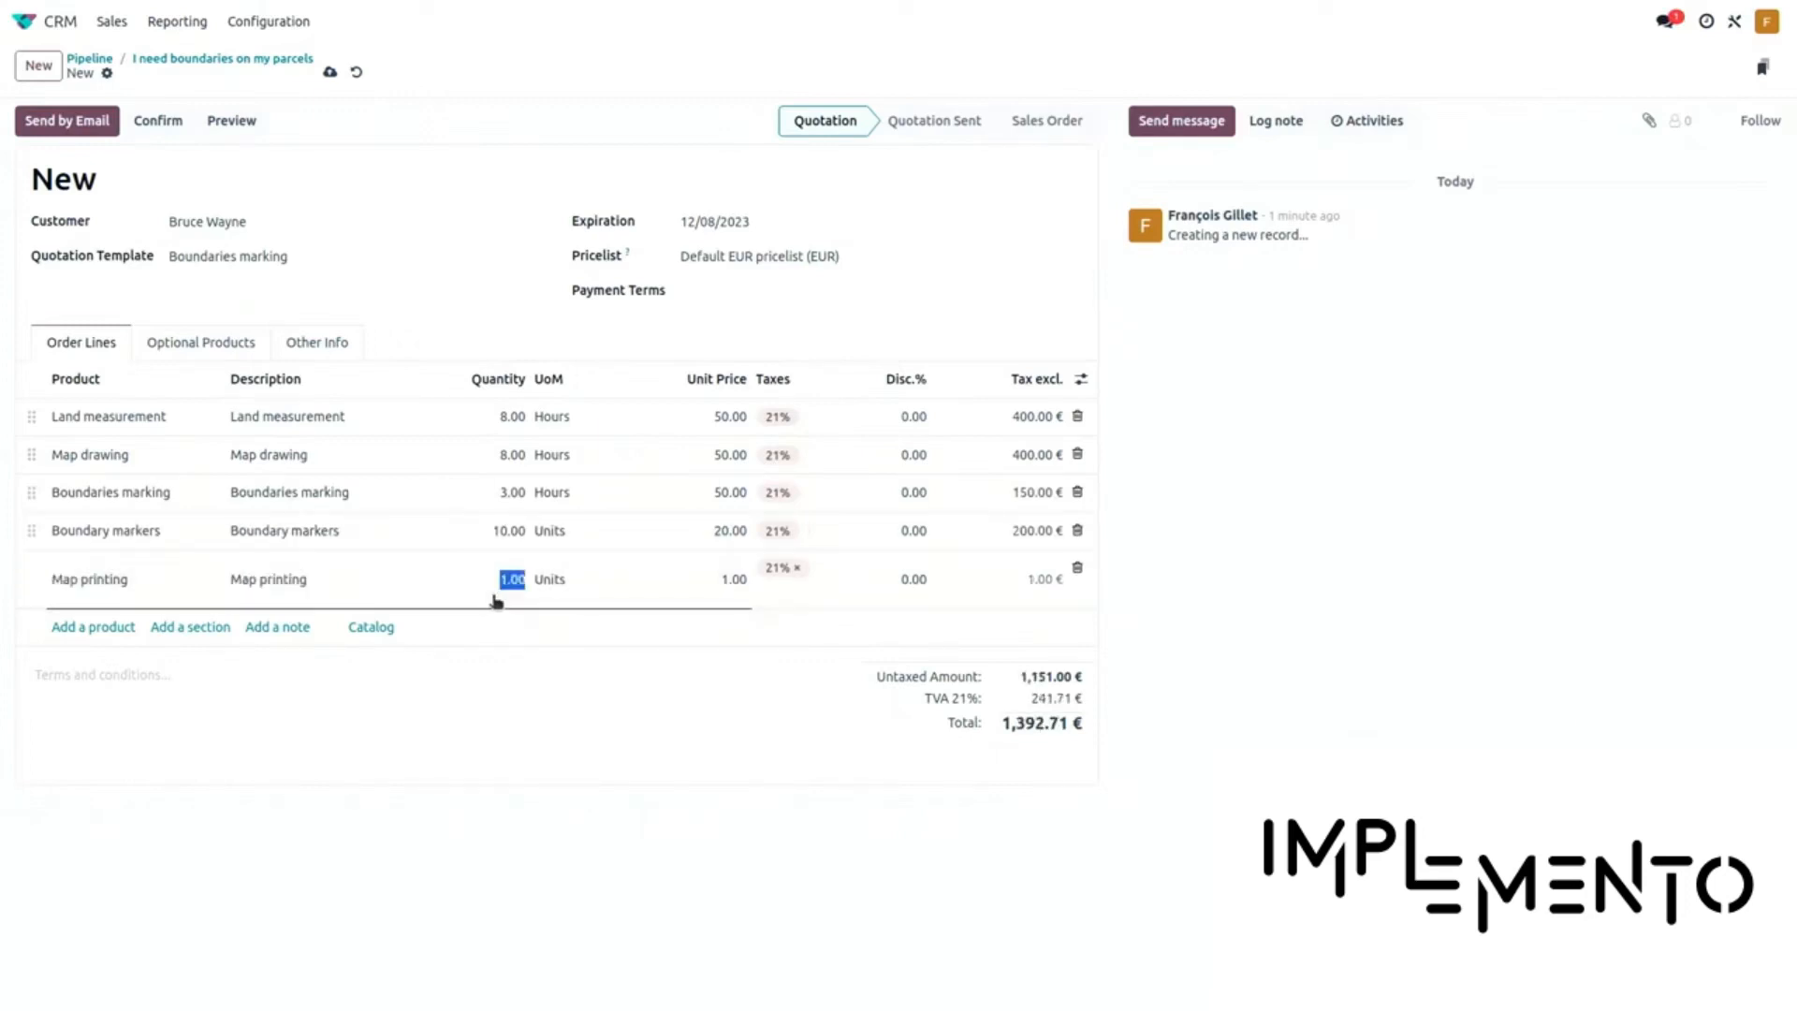
key("Left")
key("shift+Right")
type("4")
left_click(504, 342)
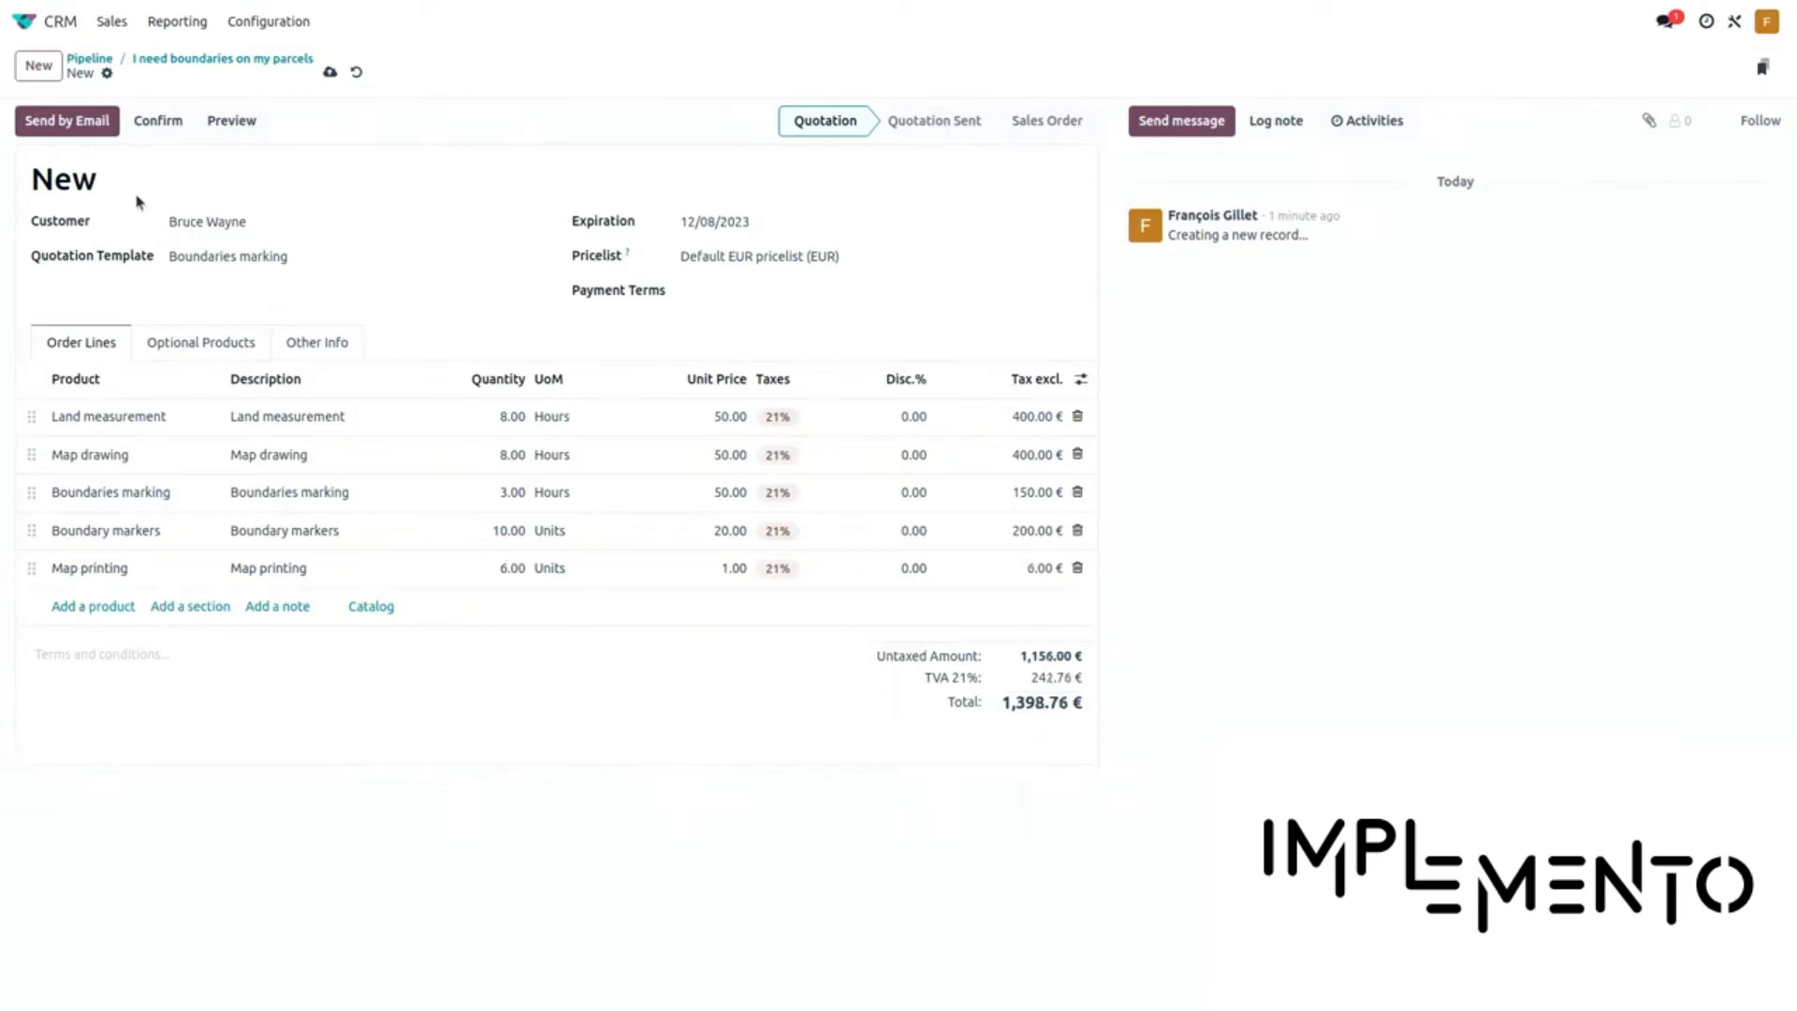
Save quotation S00026 and email it with subject 'Surveyor Inc Quotation (Ref S00026)' and PDF attached
left_click(96, 129)
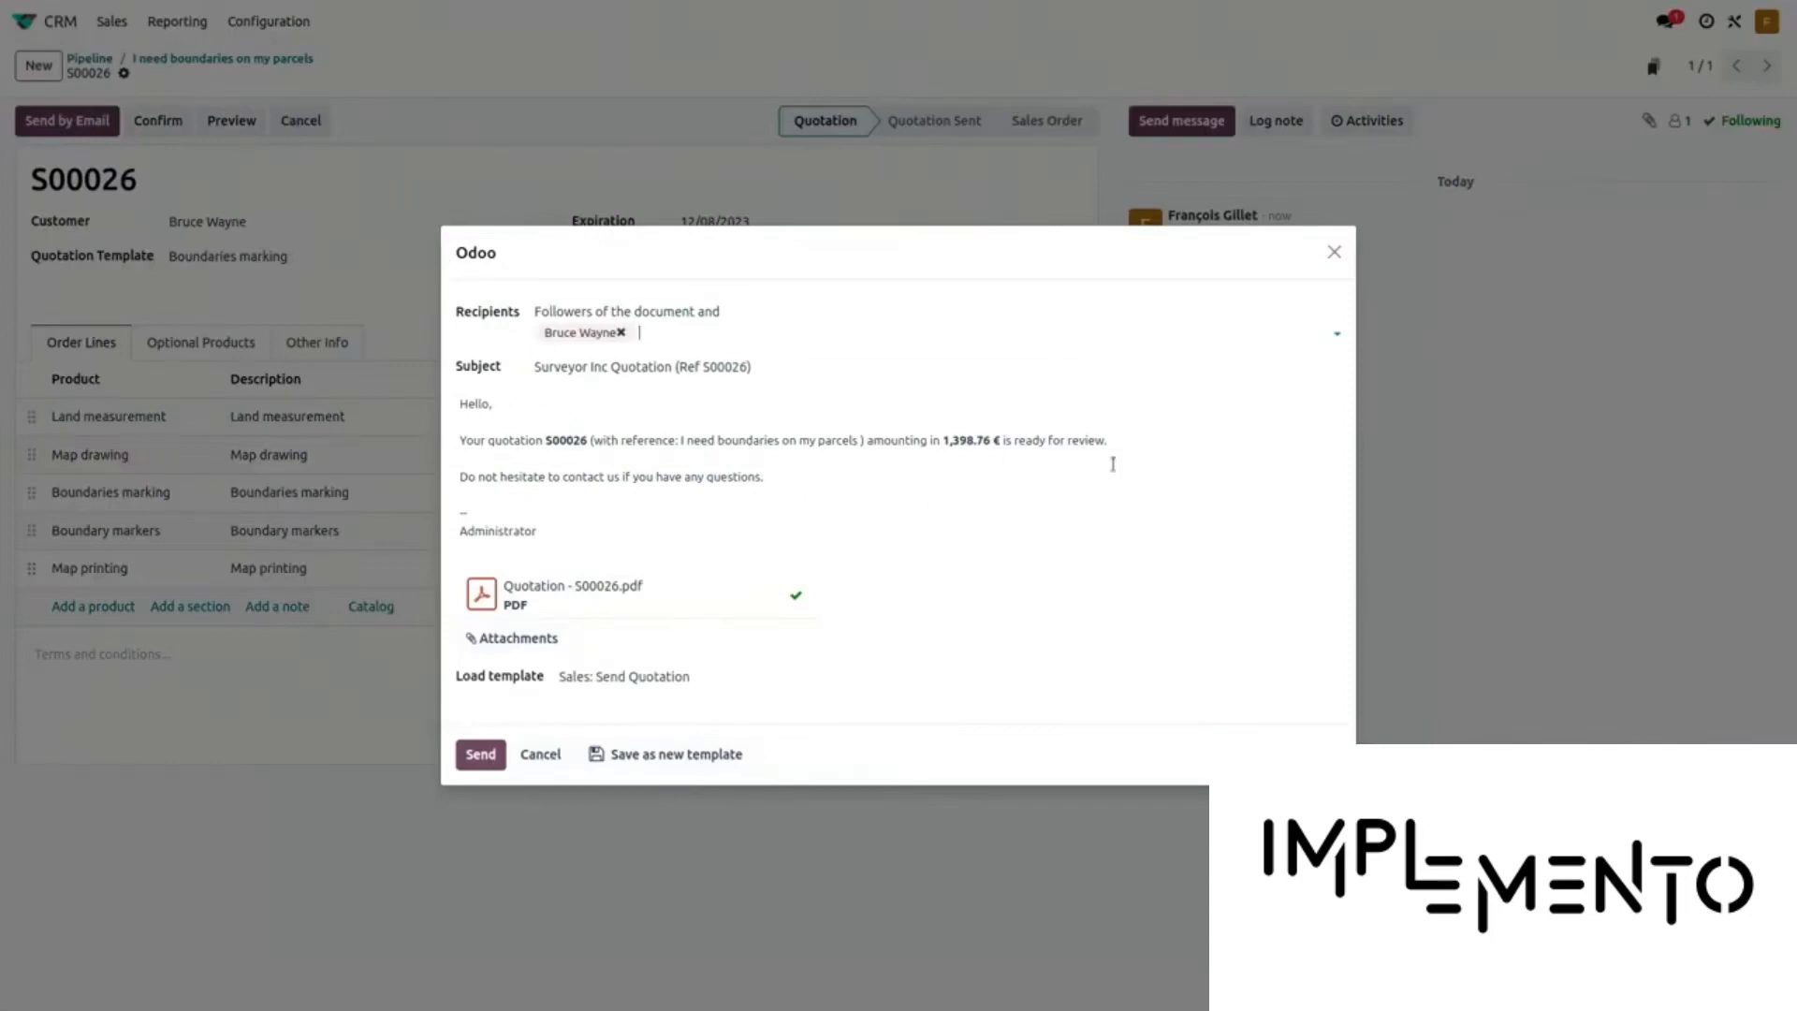
left_click(477, 760)
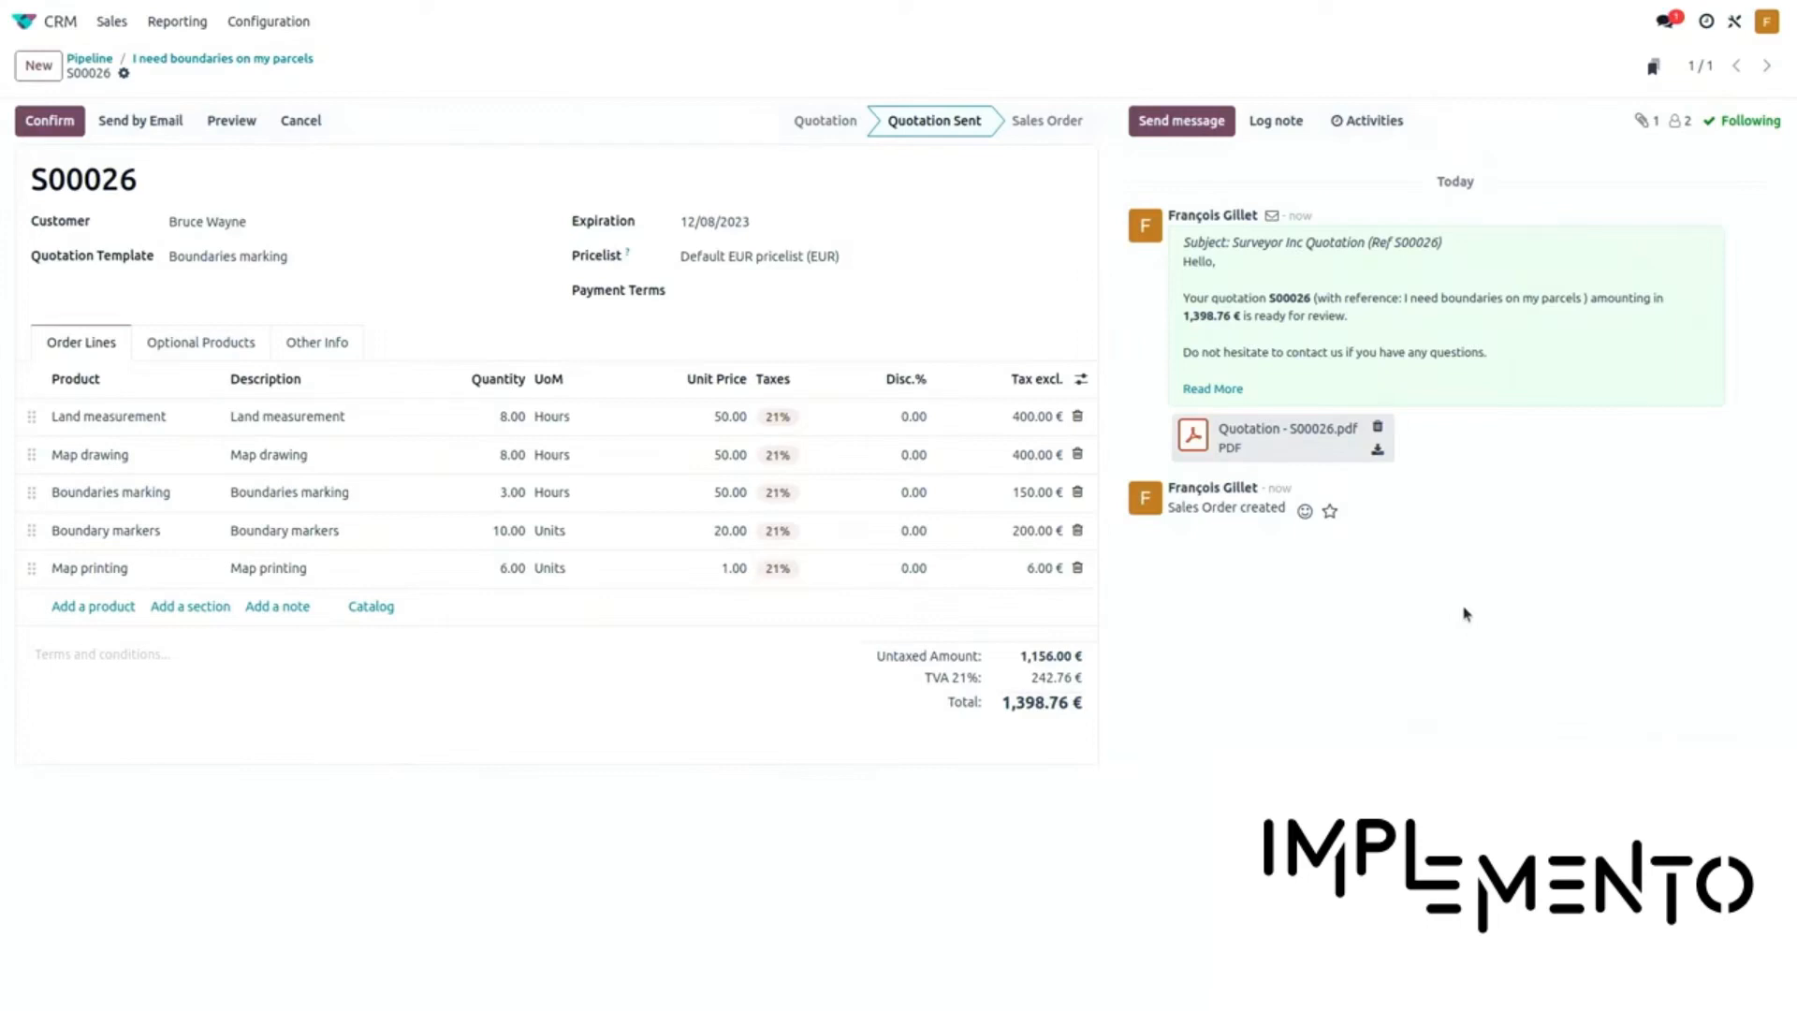
In Gmail's Surveyor label, open the S00026 quotation email, preview its 1,398.76 € PDF, and start a reply
key("ctrl+alt+Right")
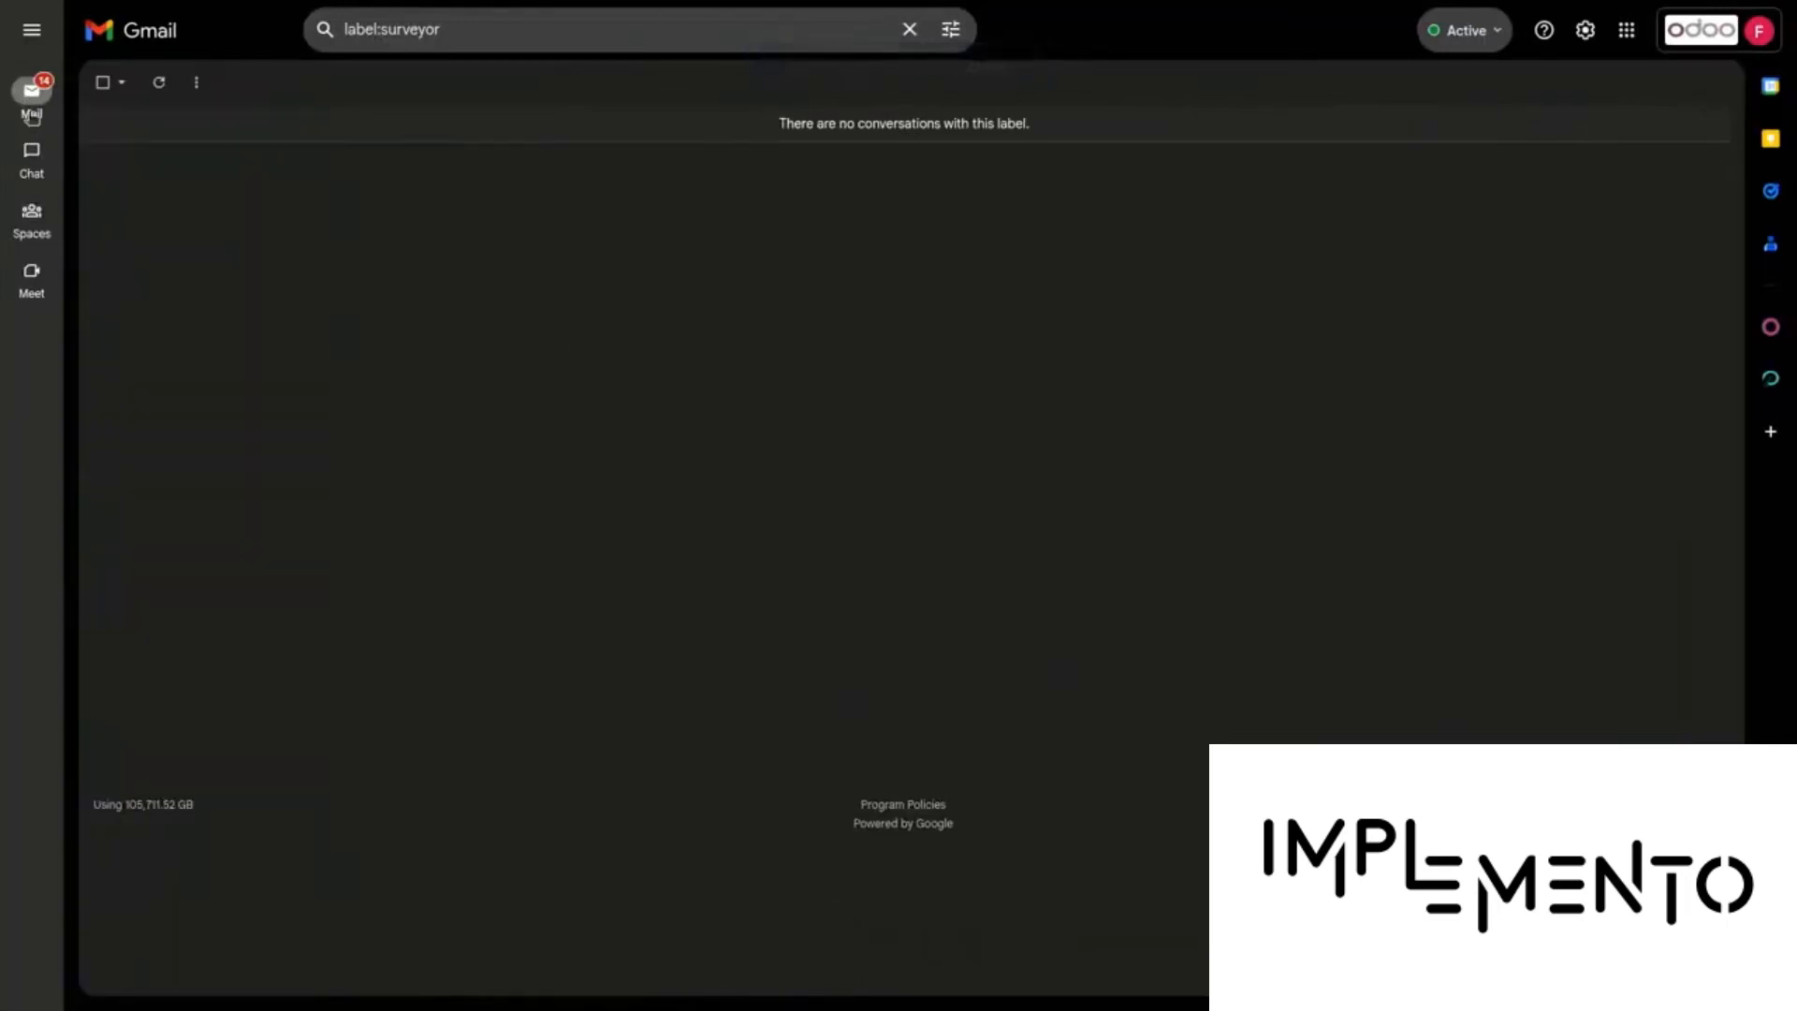
mouse_move(32, 98)
left_click(167, 387)
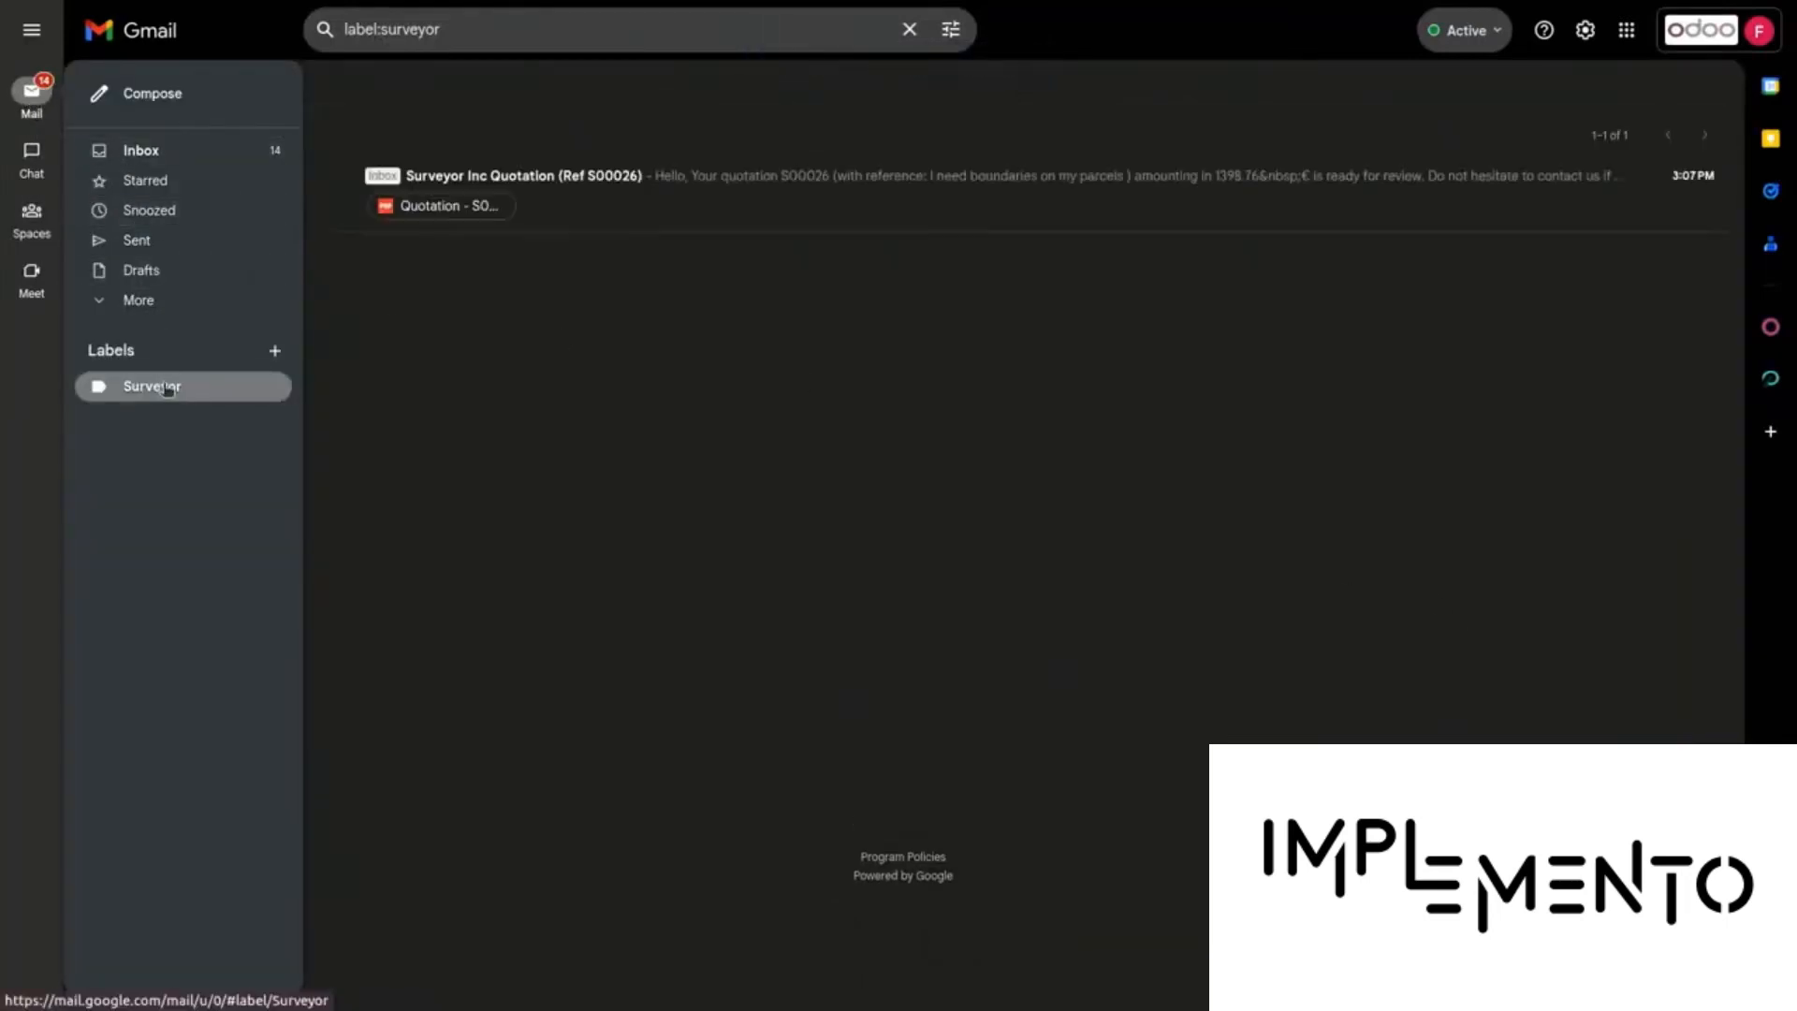
left_click(638, 221)
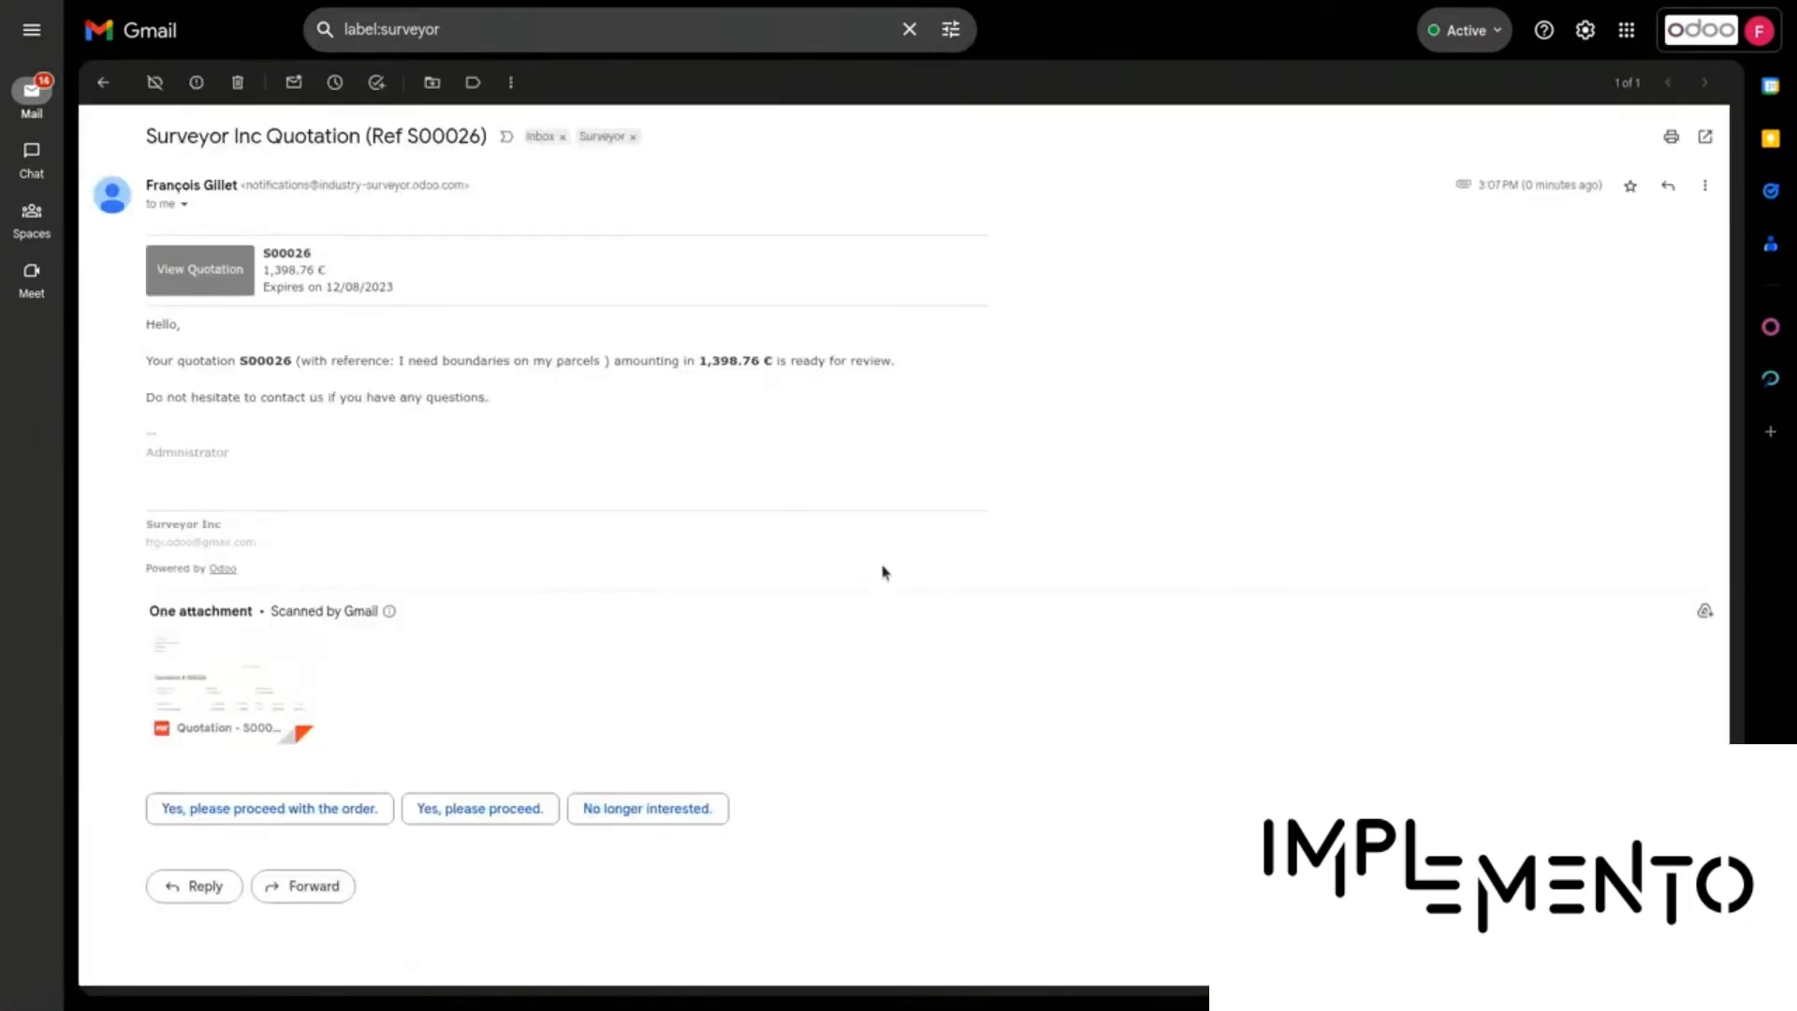
left_click(199, 655)
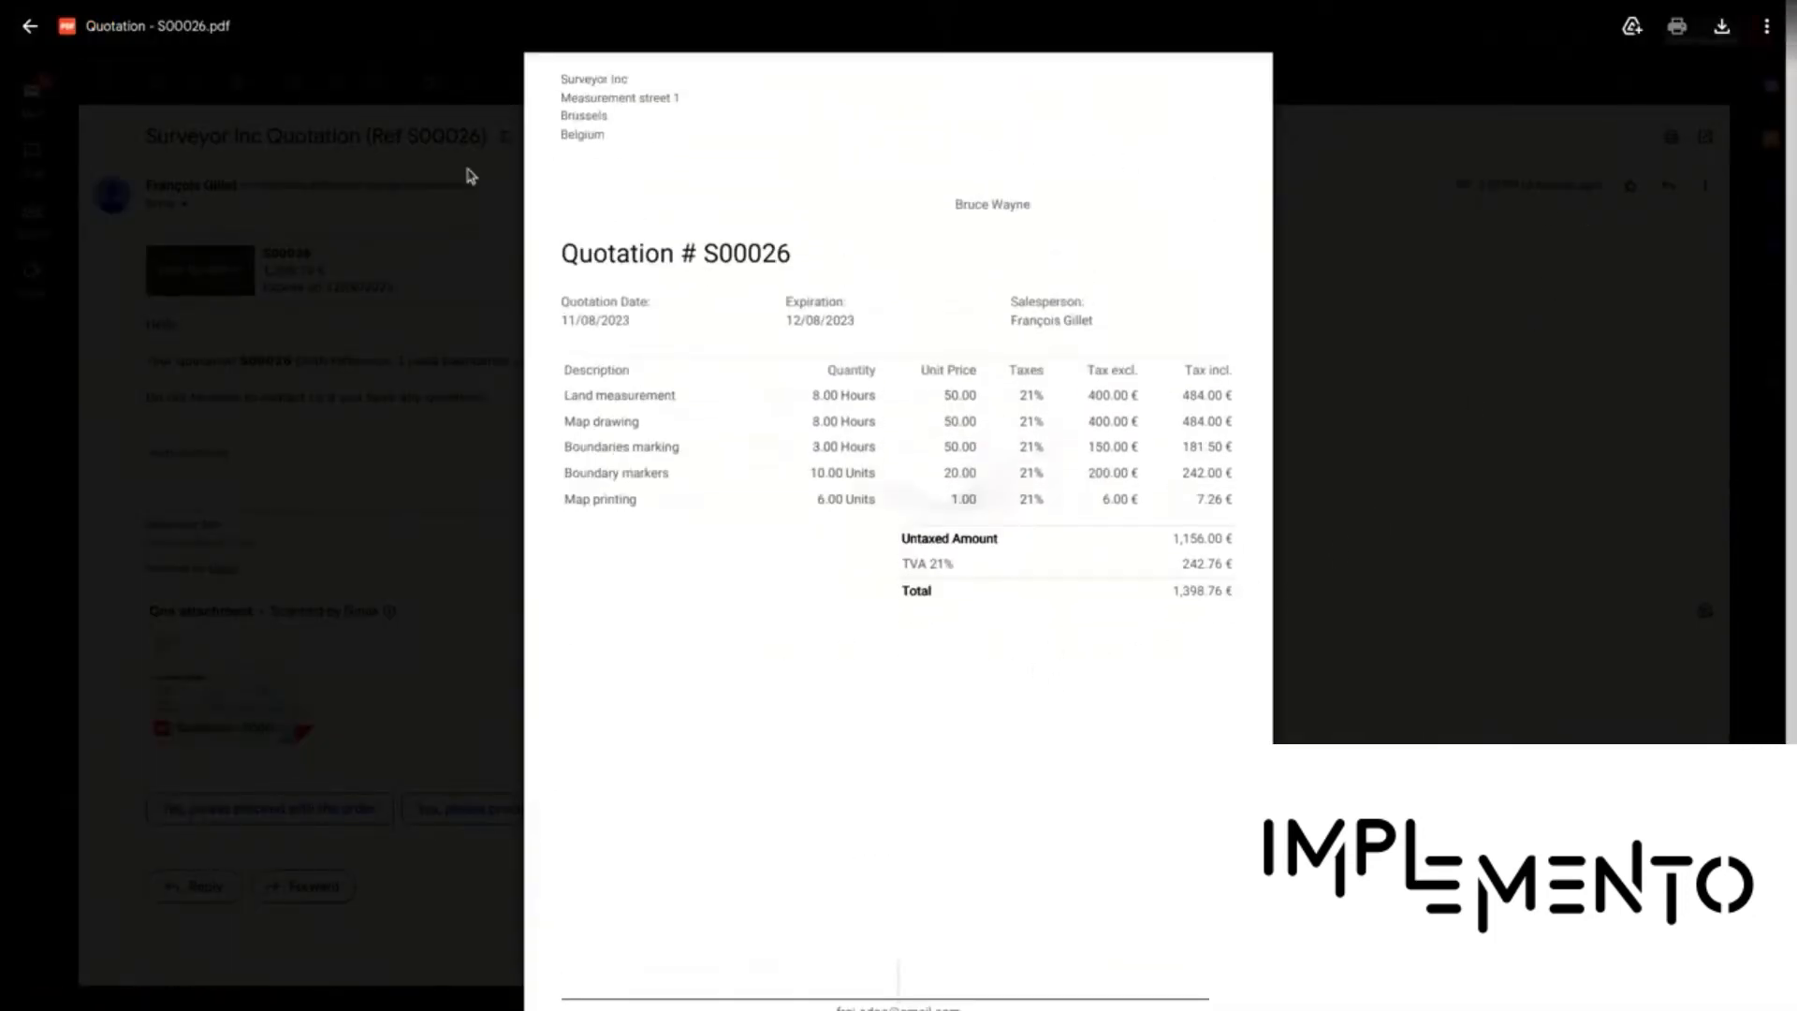
left_click(30, 26)
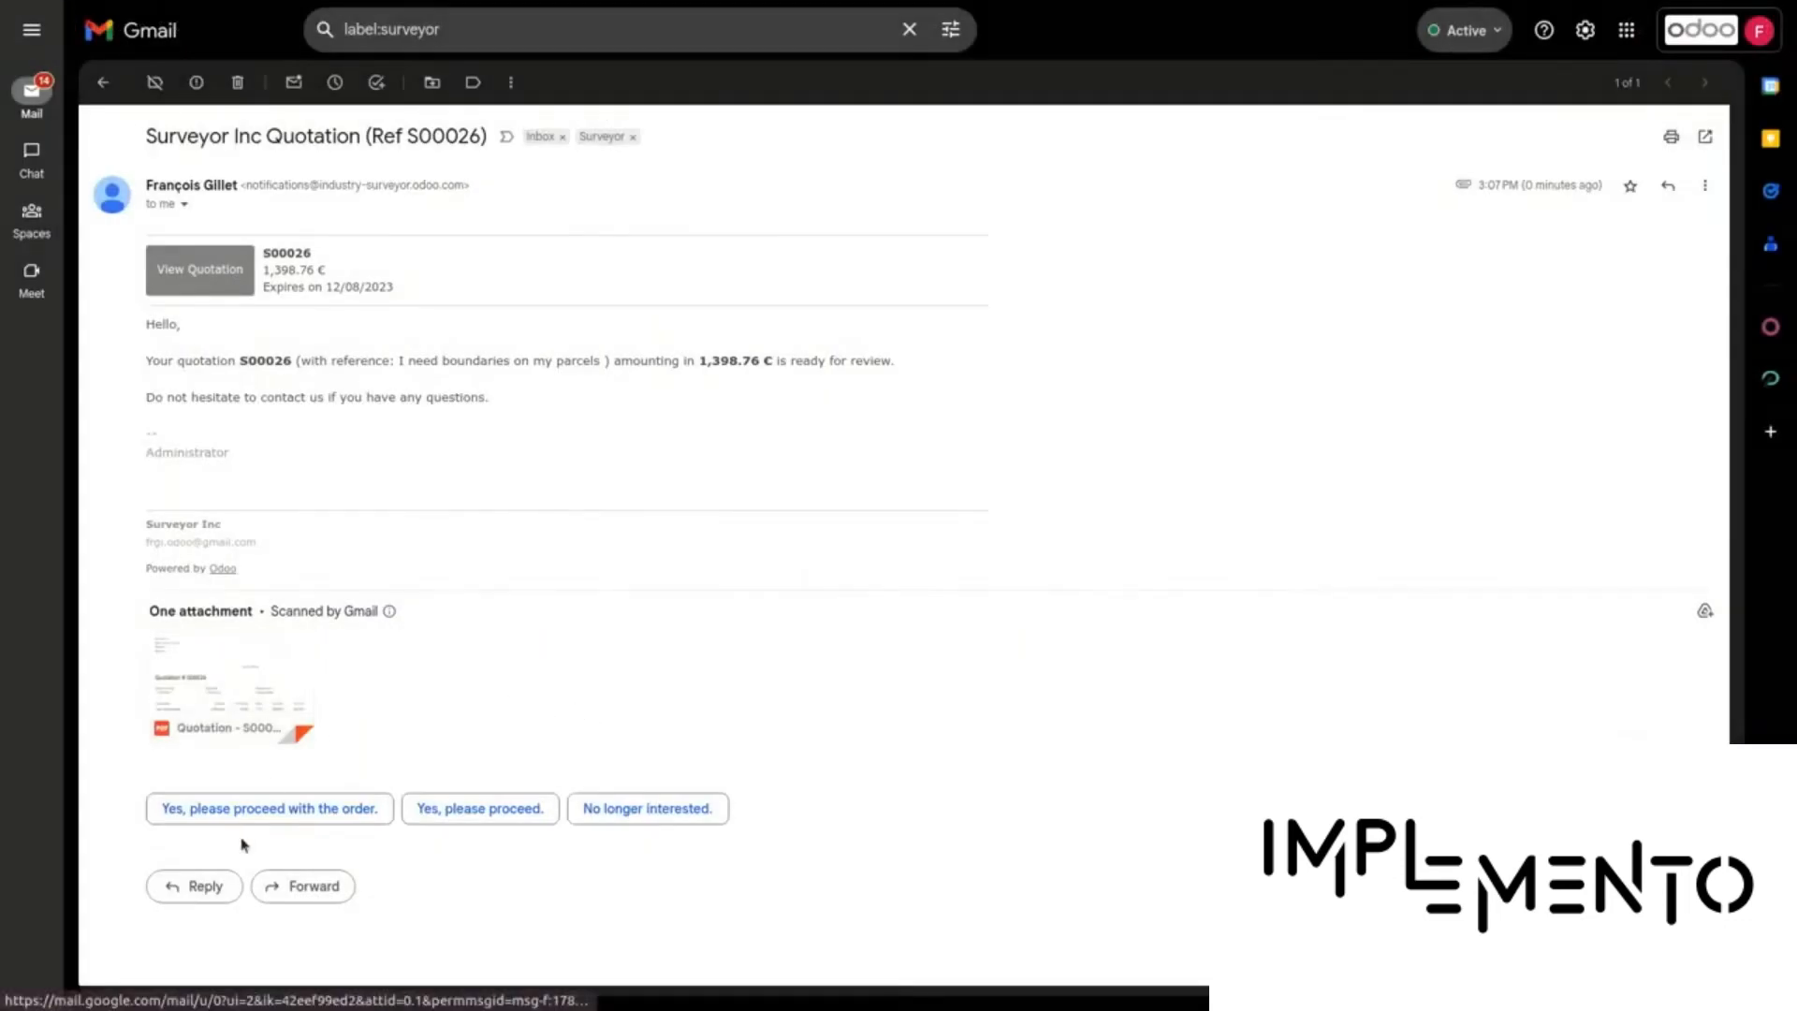
left_click(193, 886)
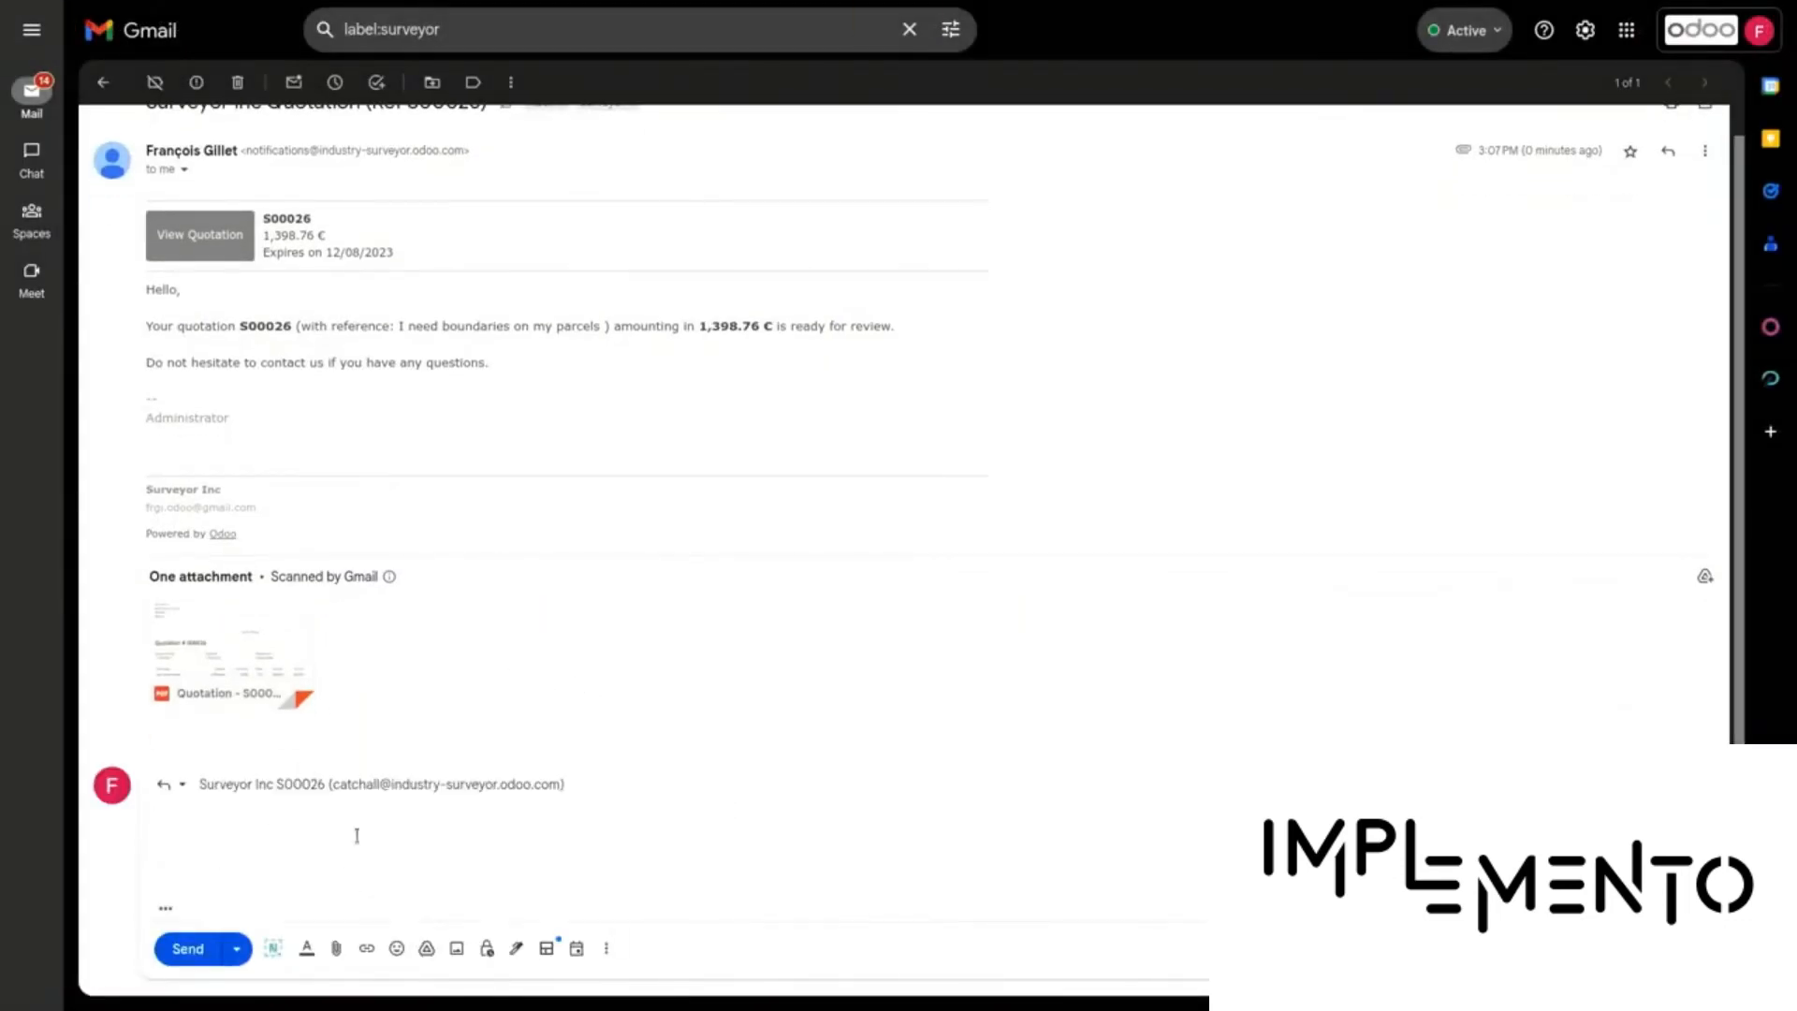
Send the Gmail reply 'Yep it looks nice. Let's proceed.' with a thanks and sign-off, then return to Odoo
type("Yep it looks nice. Let's proceed.")
key("Return")
type("Thanks")
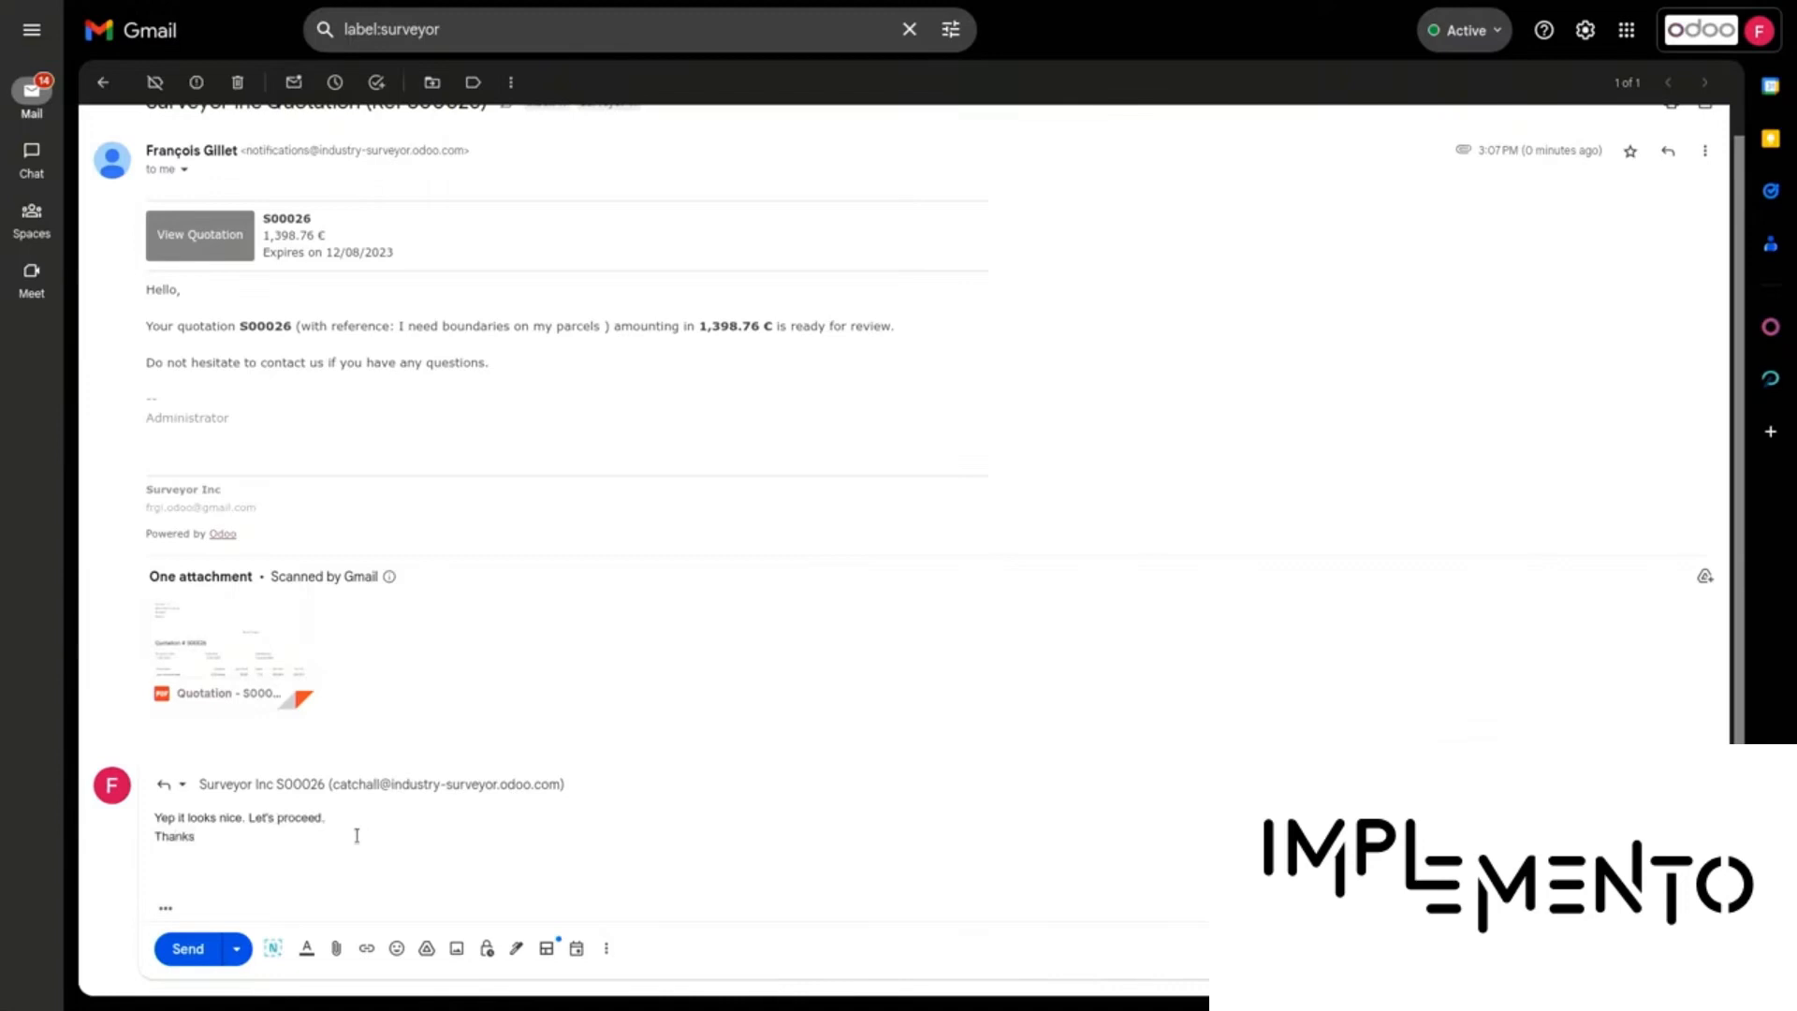
key("Return")
type("Bruce")
left_click(192, 948)
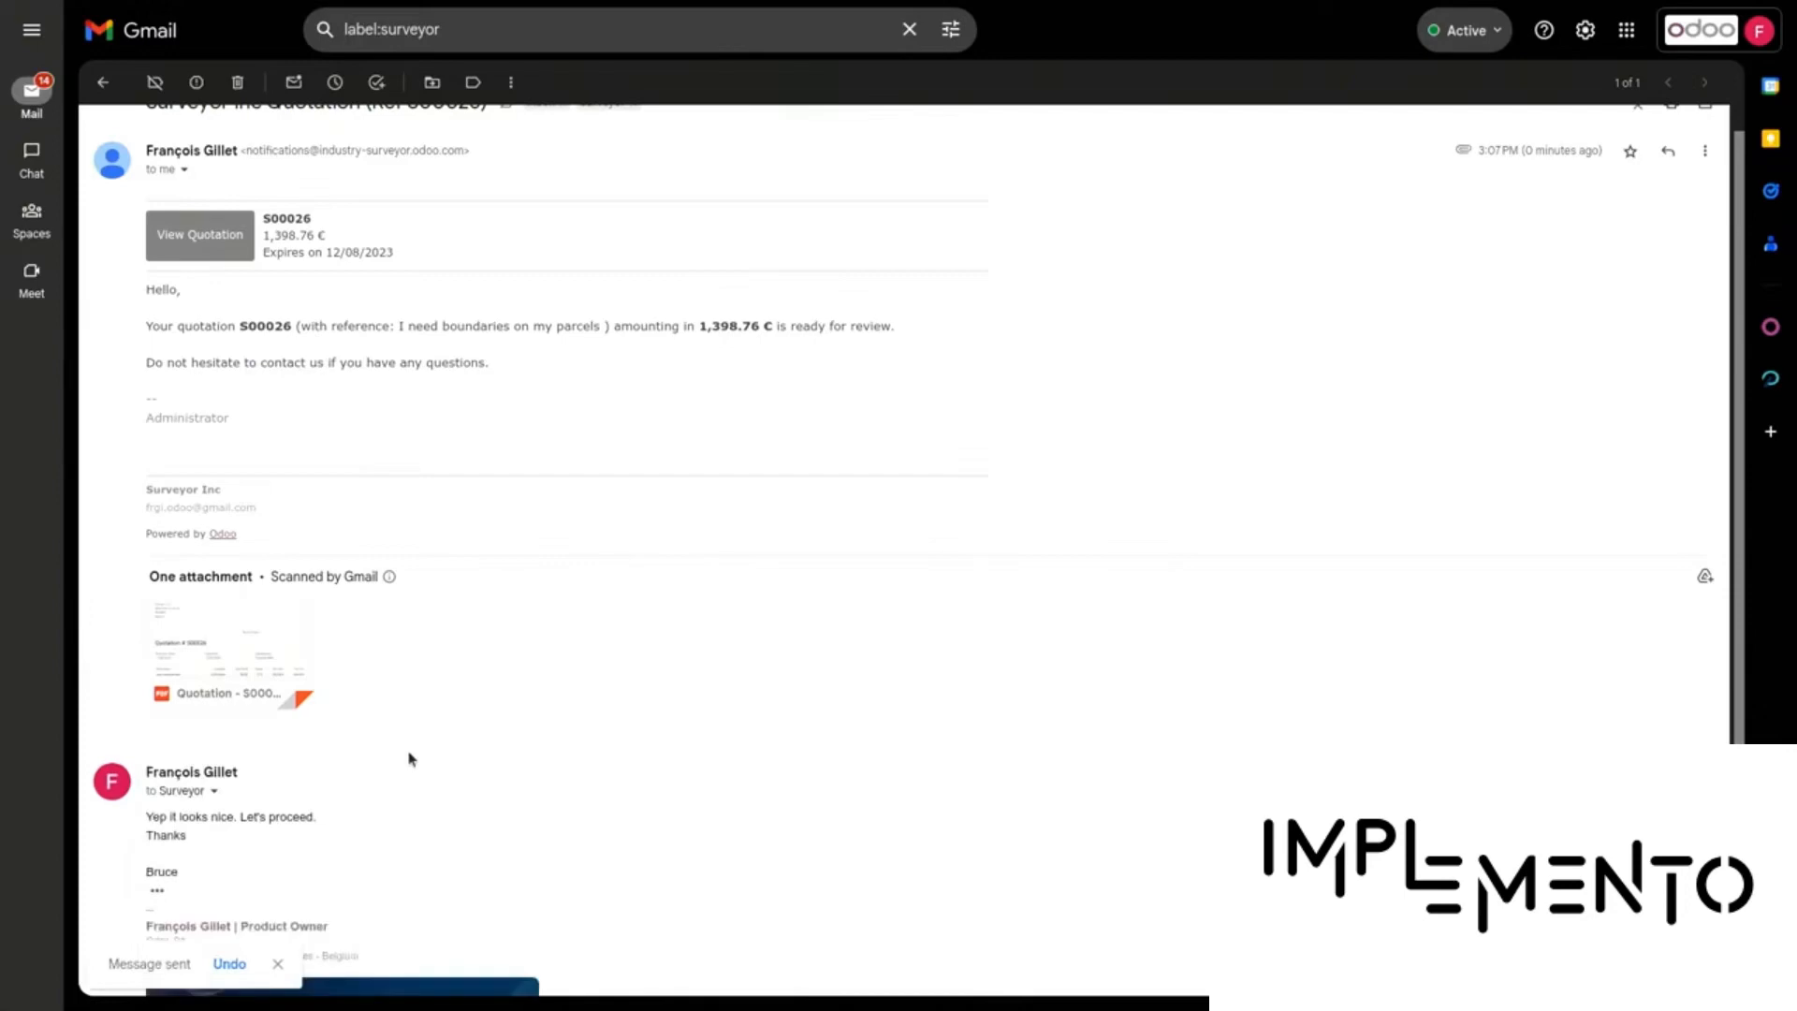
key("ctrl+alt+Left")
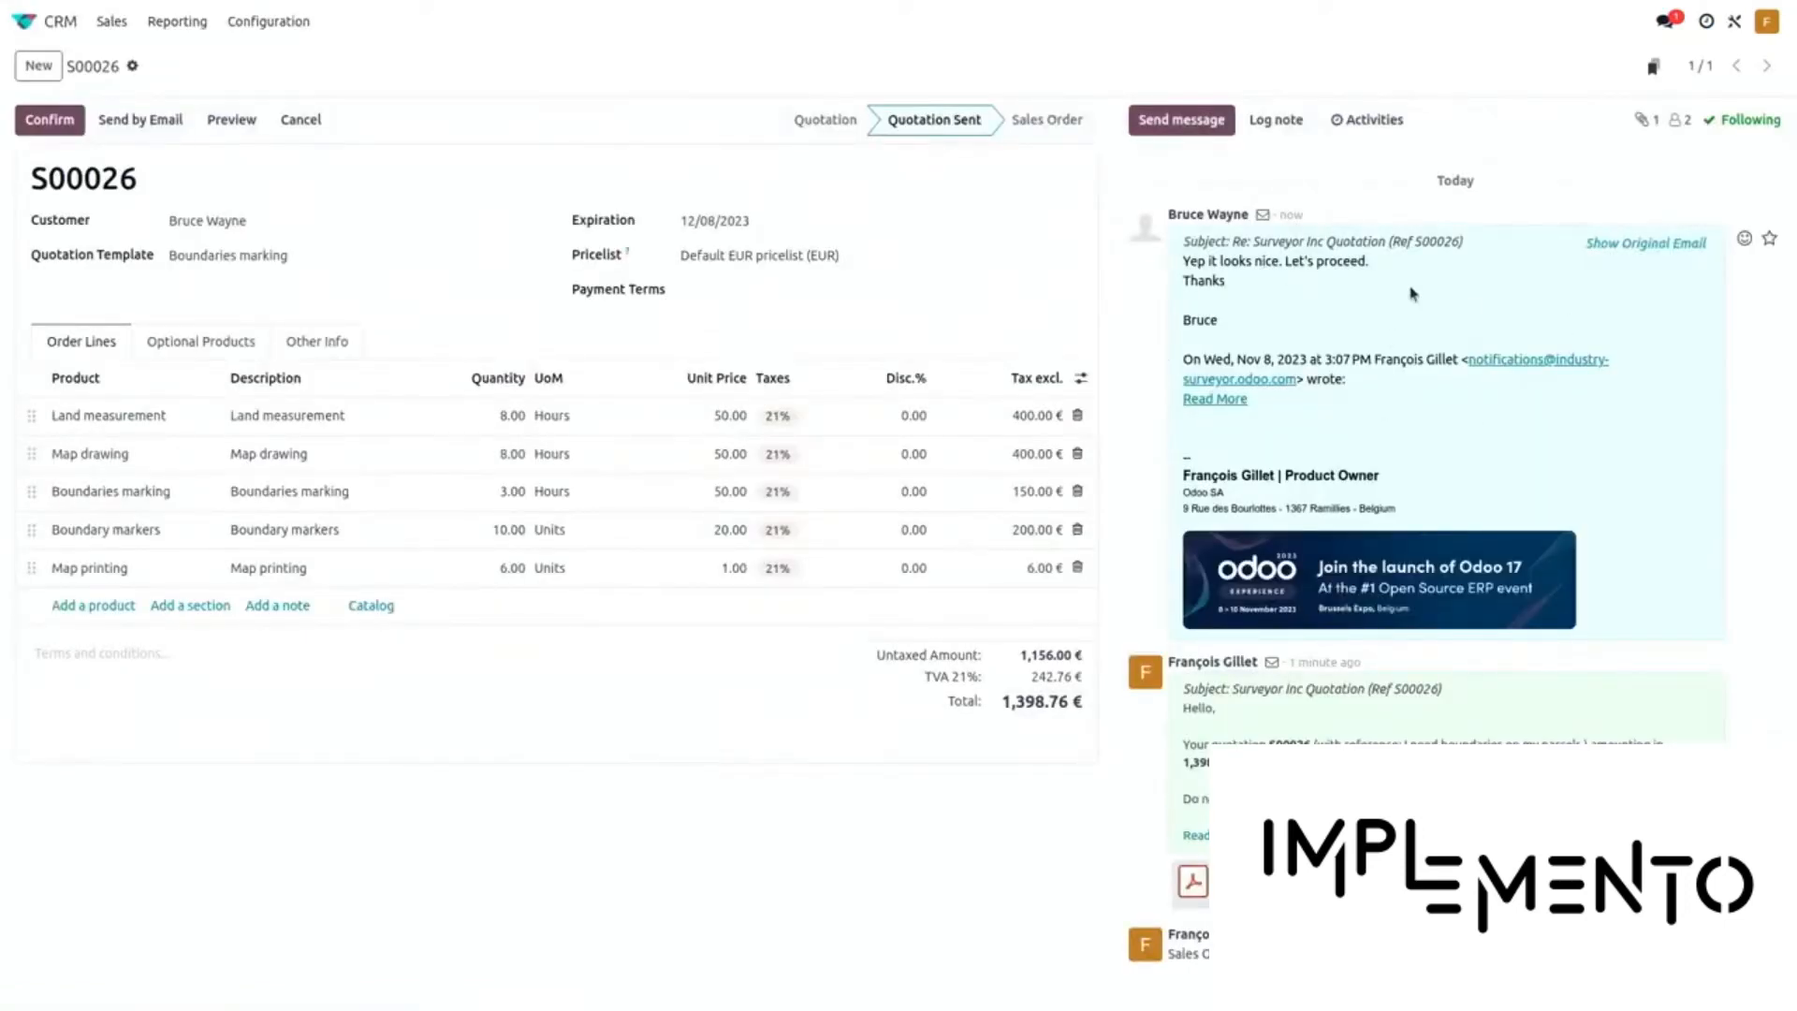
Confirm quotation S00026 as a sales order
left_click(52, 120)
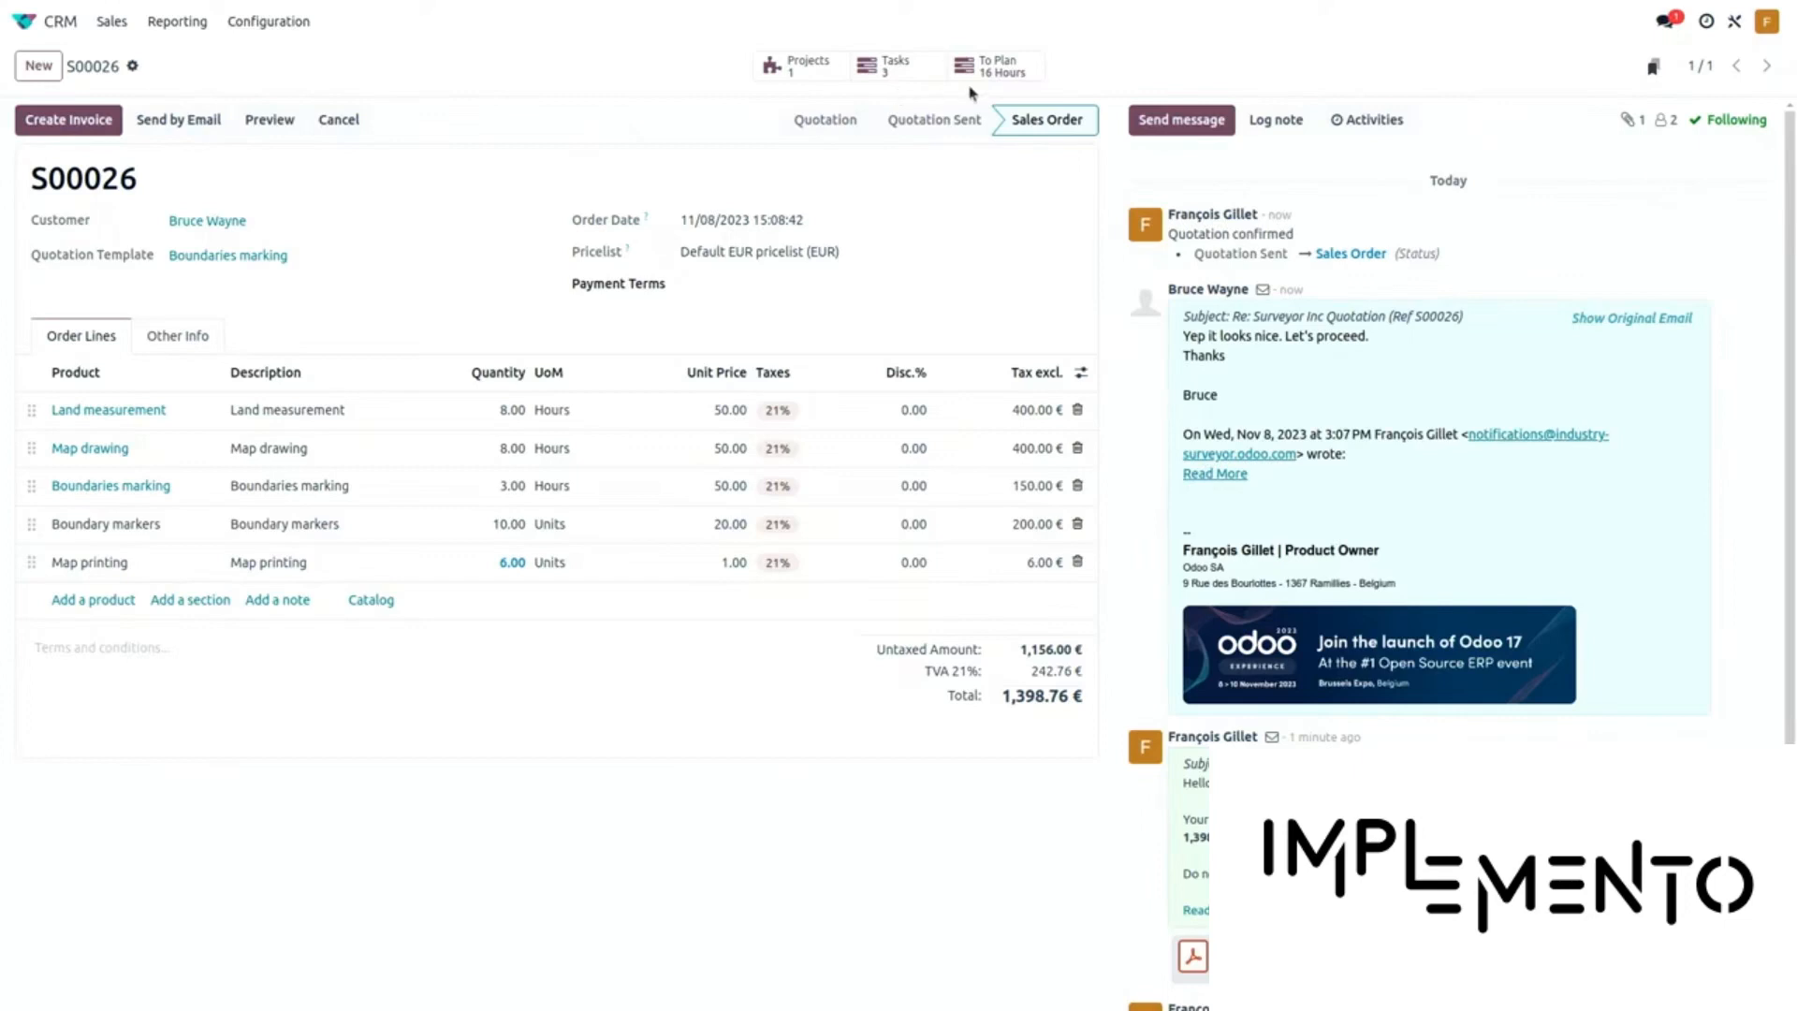
Review the three tasks created from order S00026, then return to the apps home screen
left_click(892, 75)
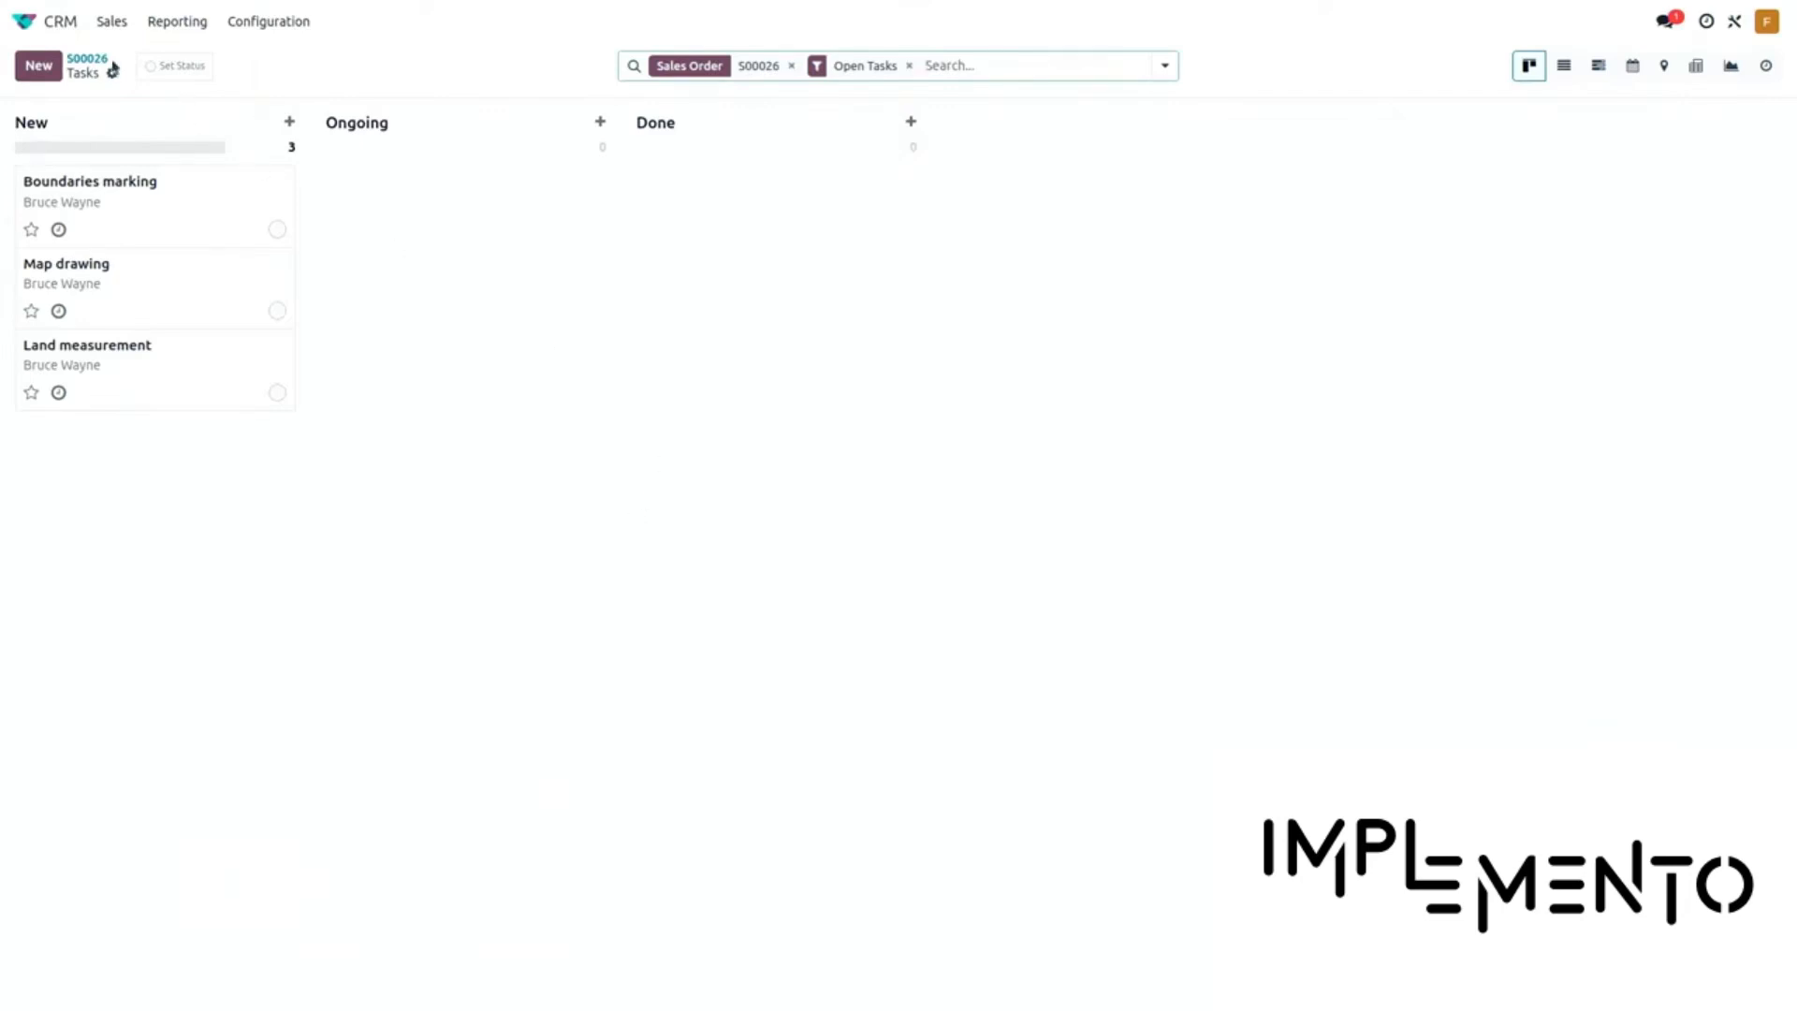
left_click(33, 35)
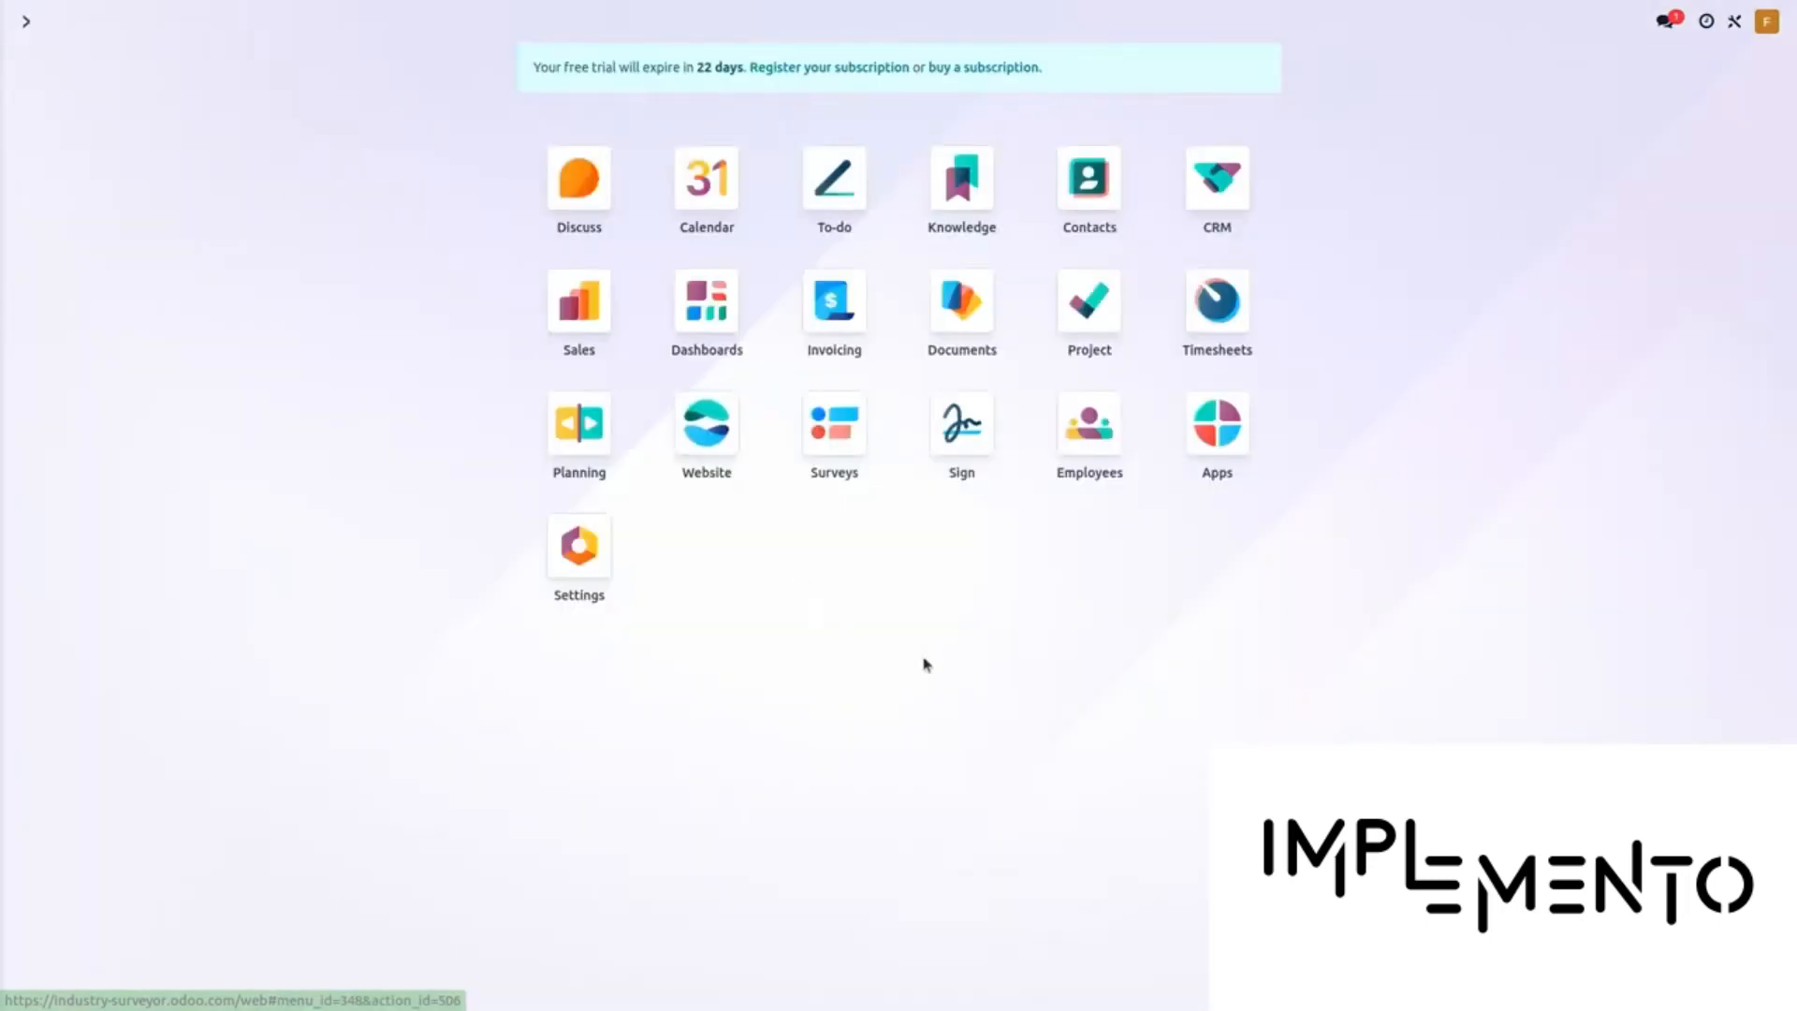
In Planning, save a Thursday 9 shift for the draftsman-topographer linked to S00026 - Land measurement
left_click(577, 426)
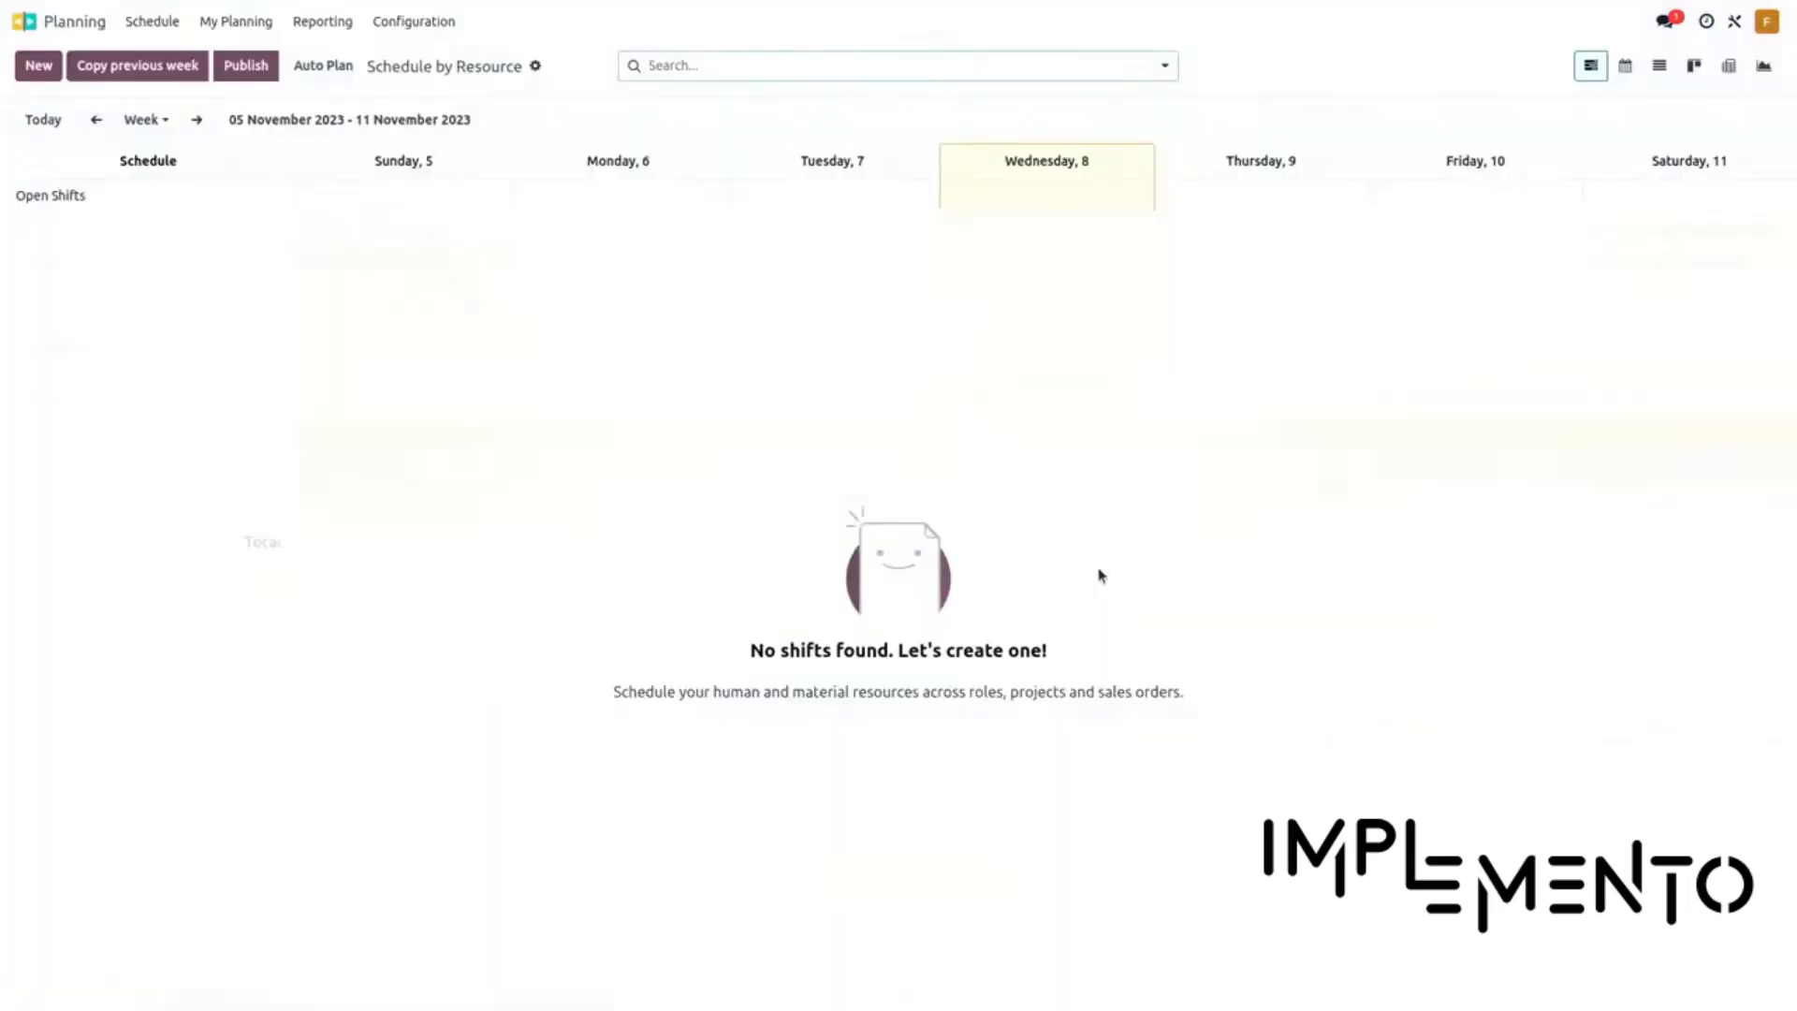
mouse_move(1059, 197)
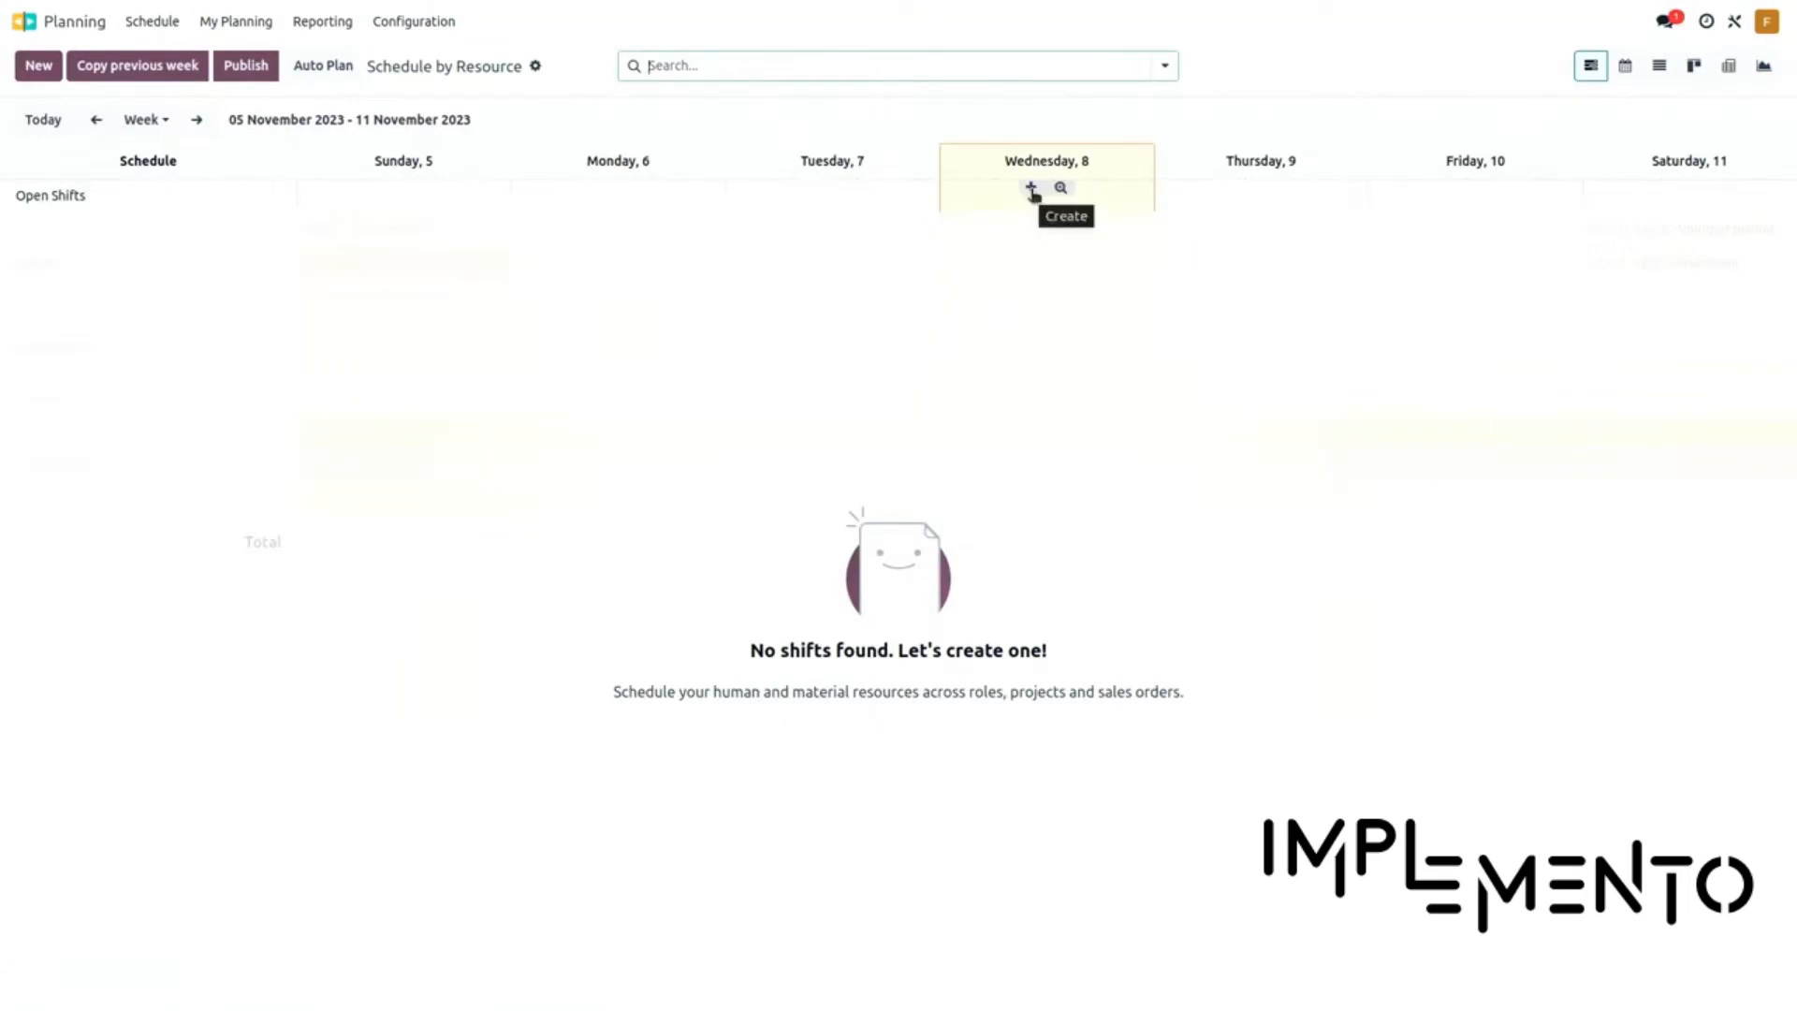
mouse_move(1245, 190)
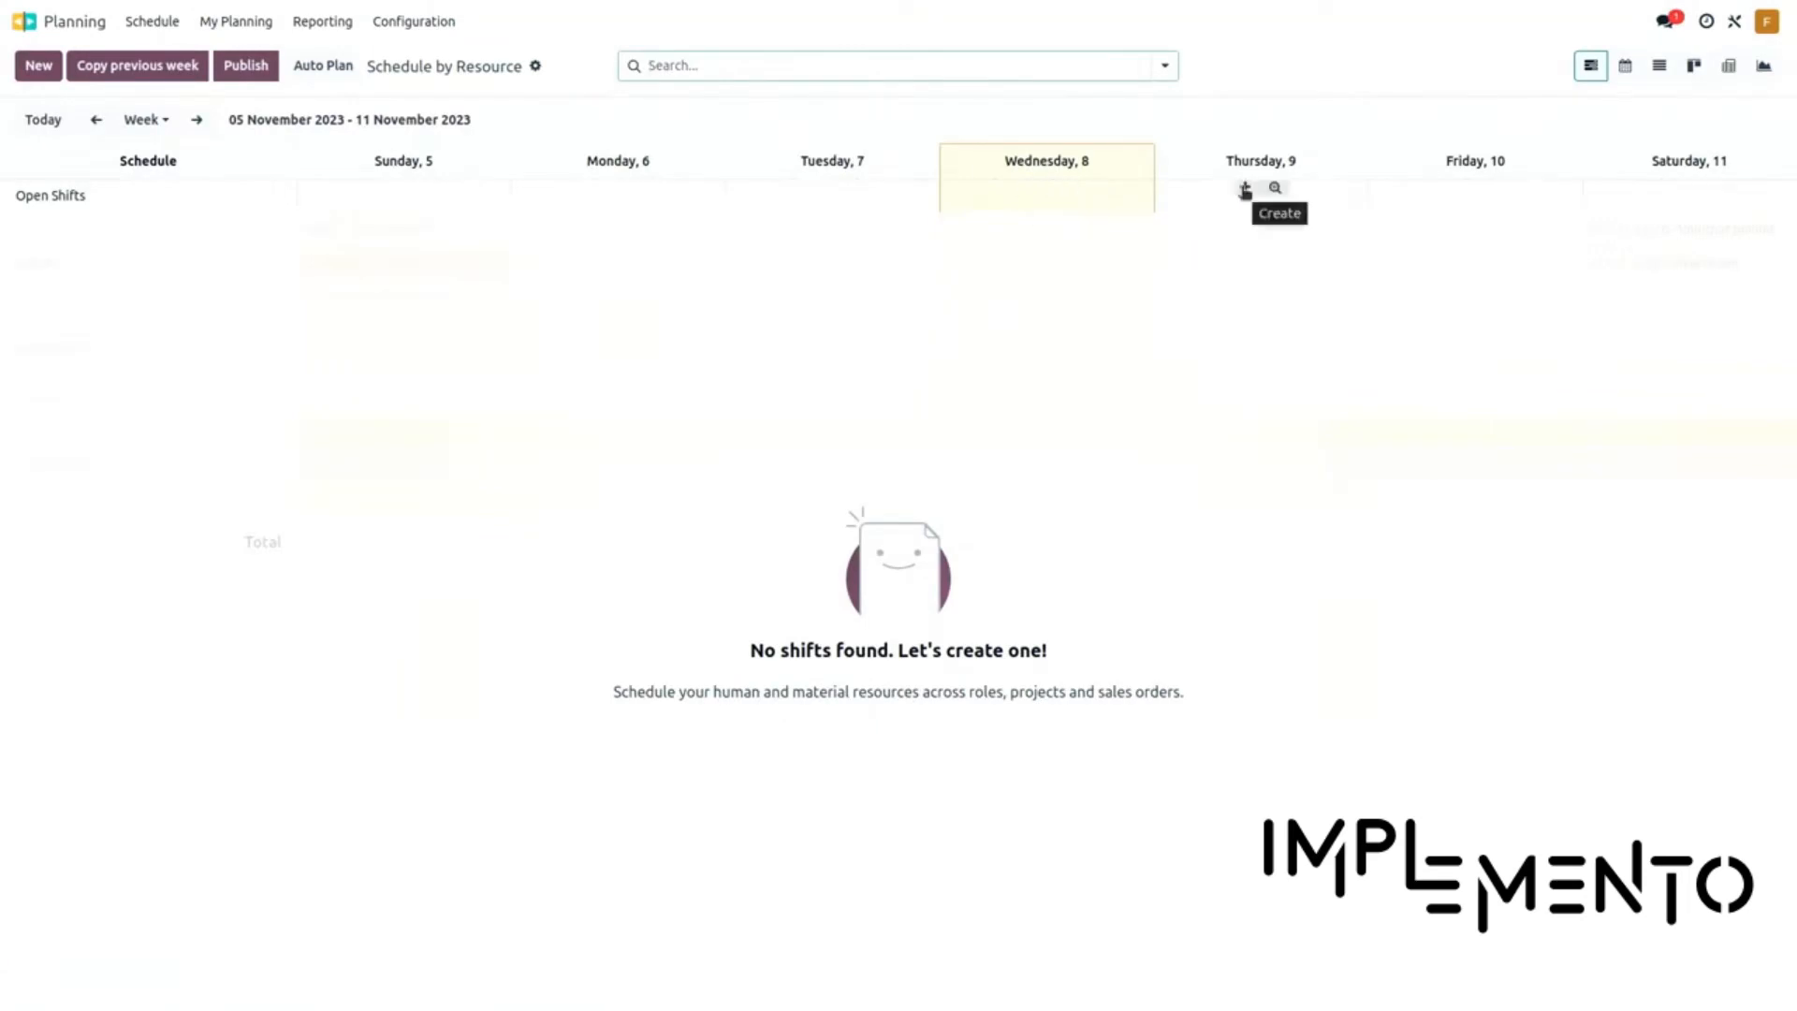
left_click(1245, 190)
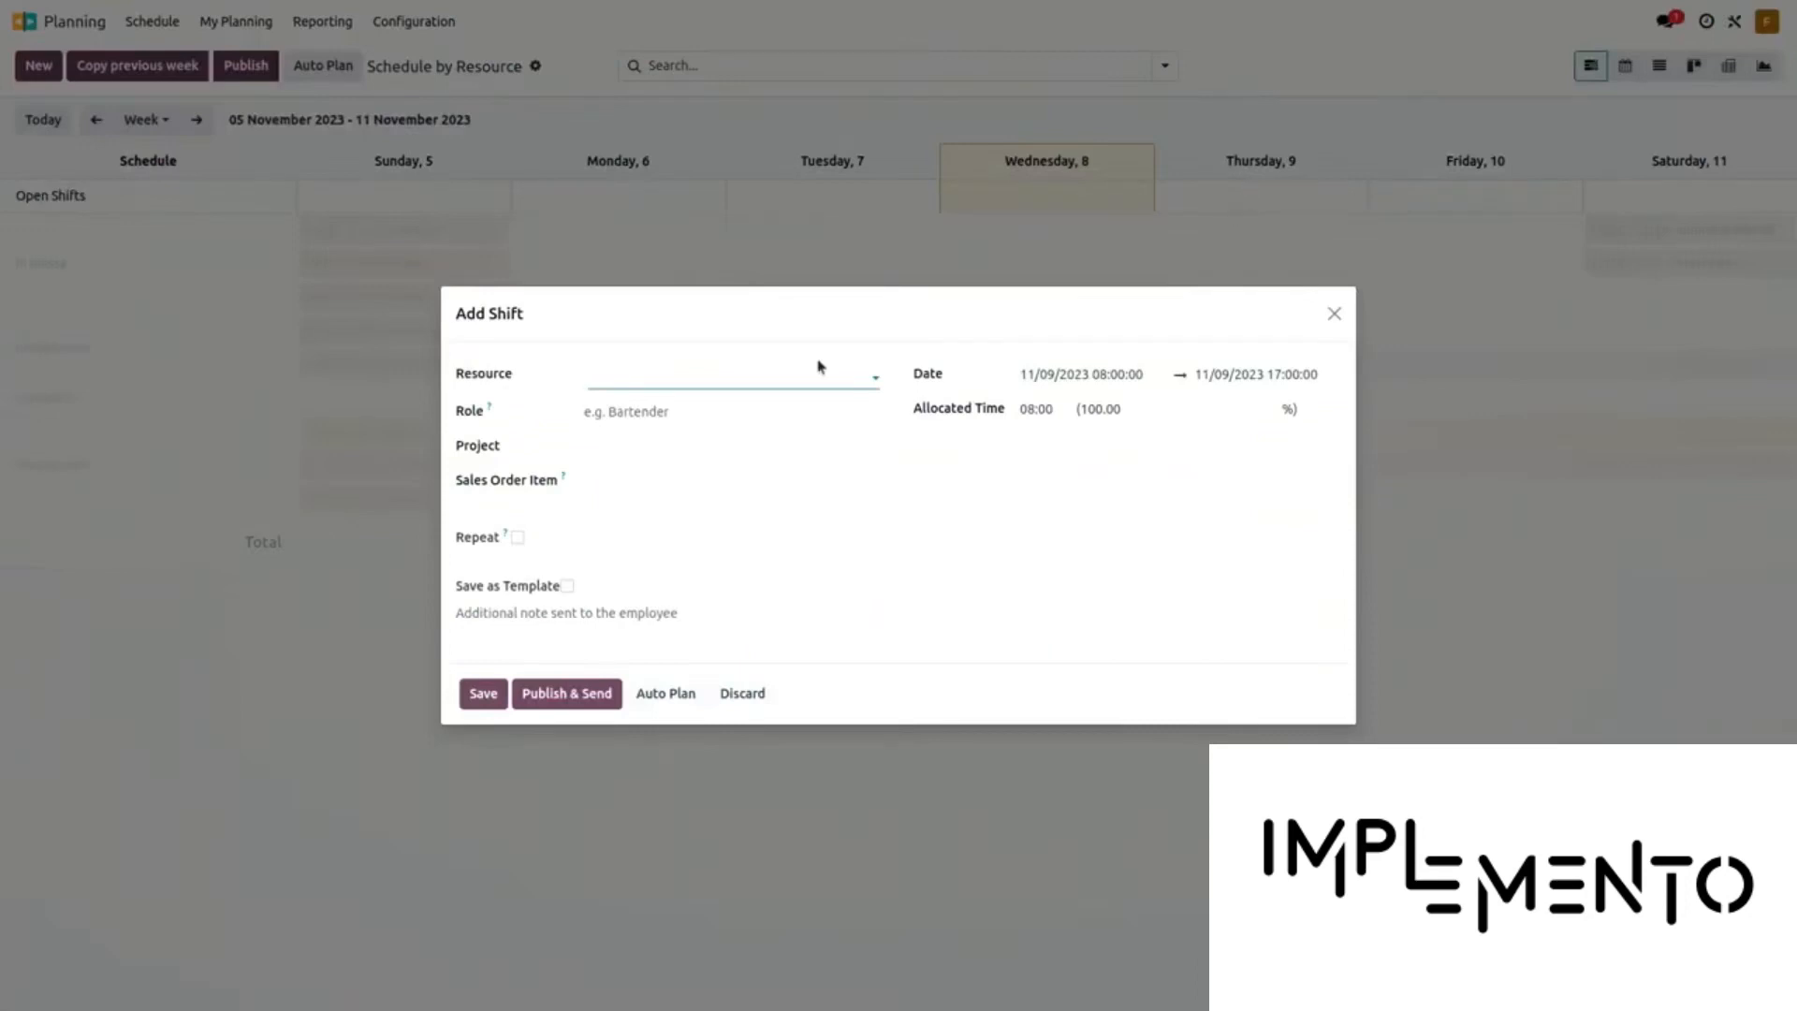
left_click(730, 373)
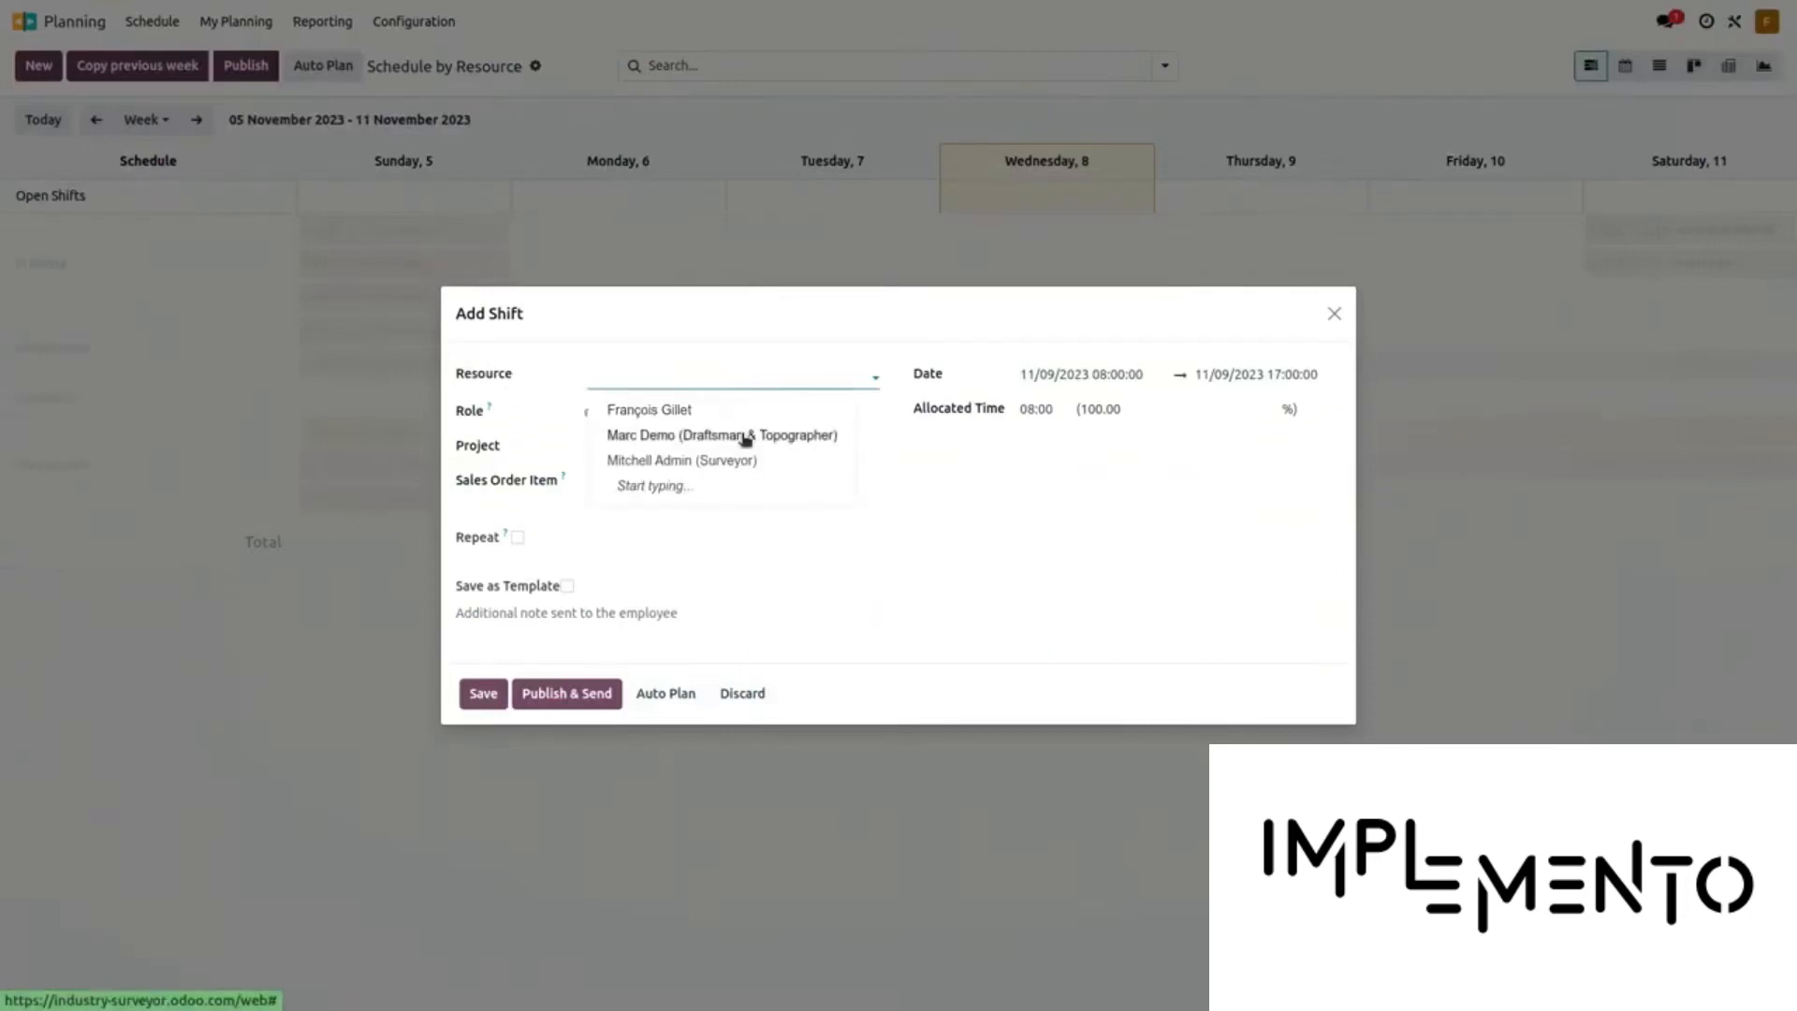
left_click(746, 436)
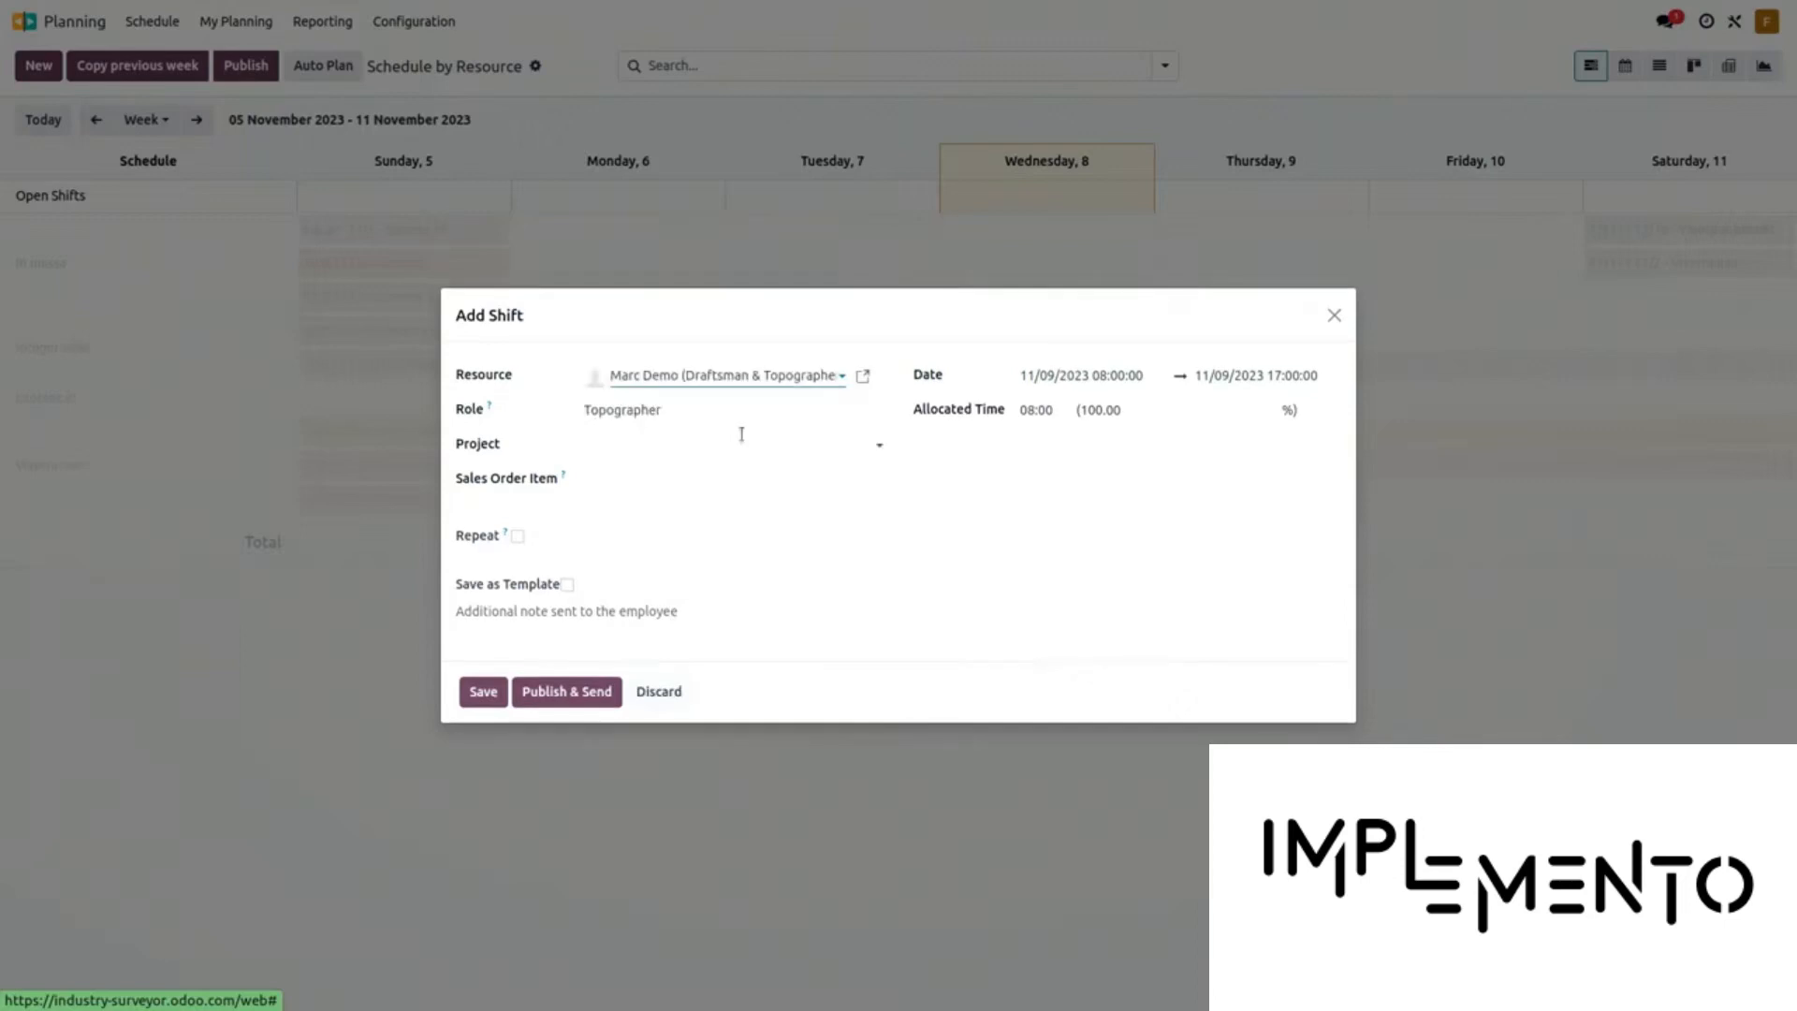
left_click(637, 473)
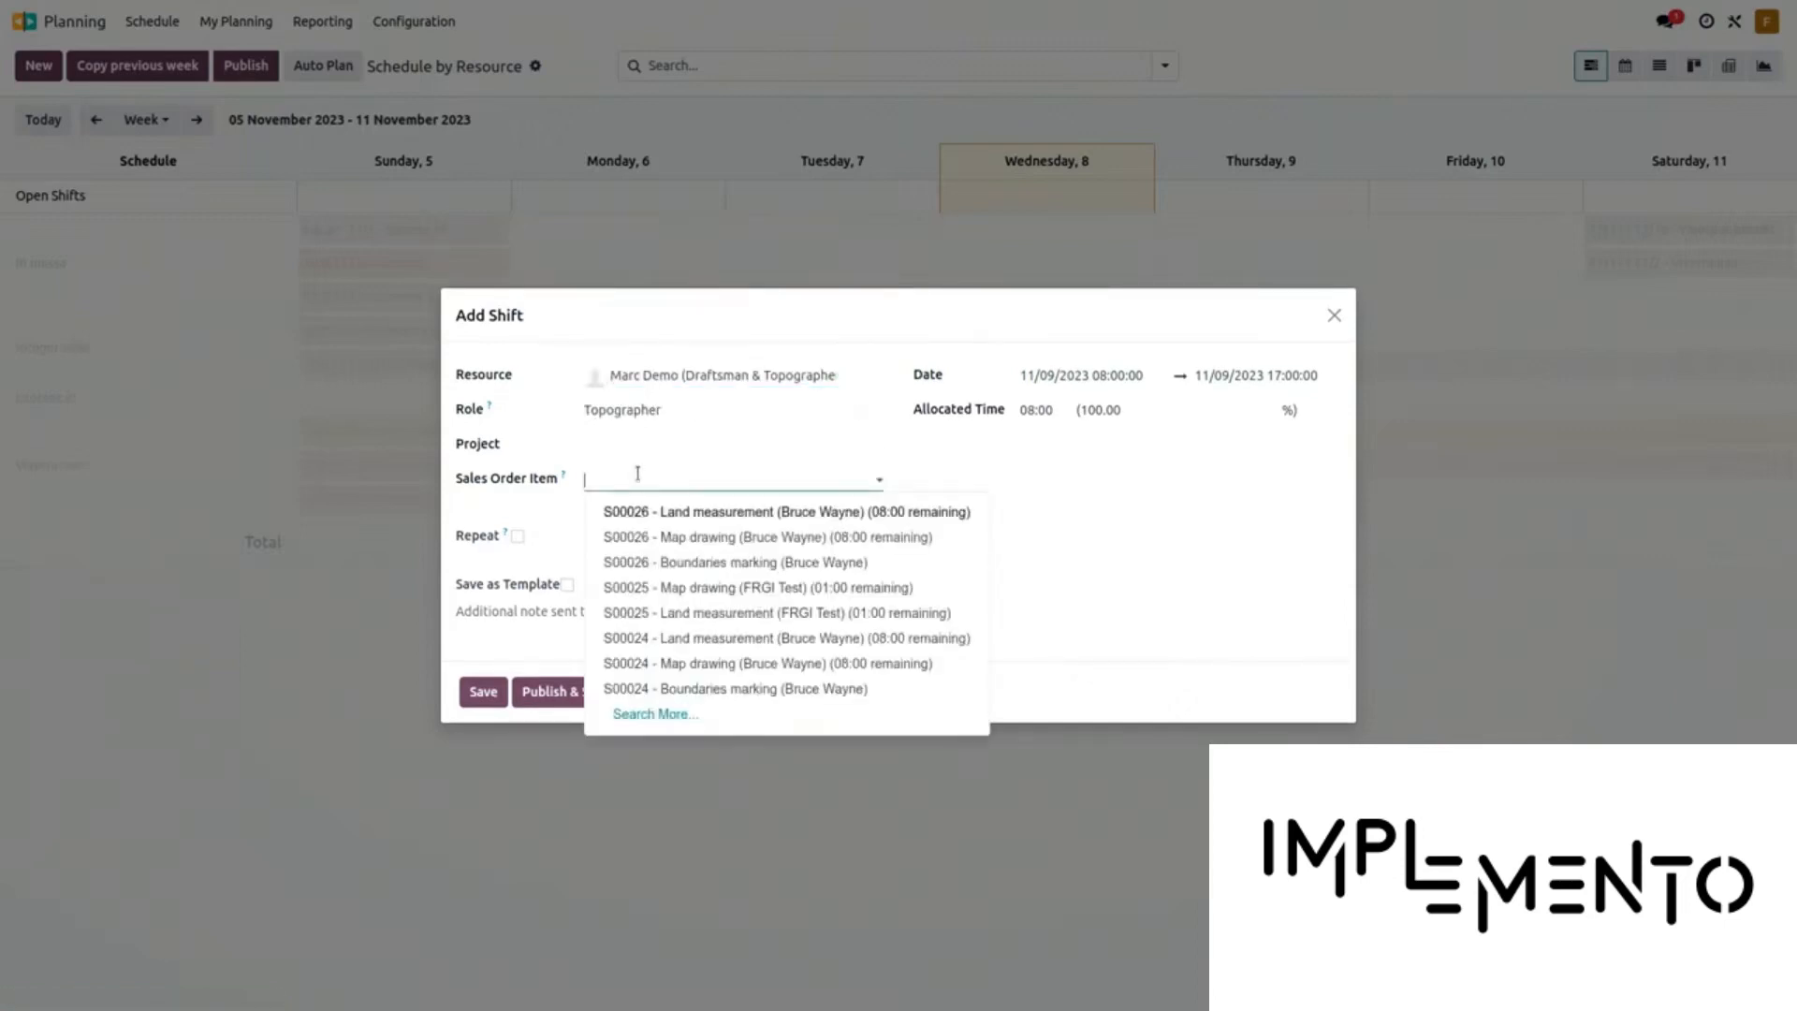
left_click(715, 513)
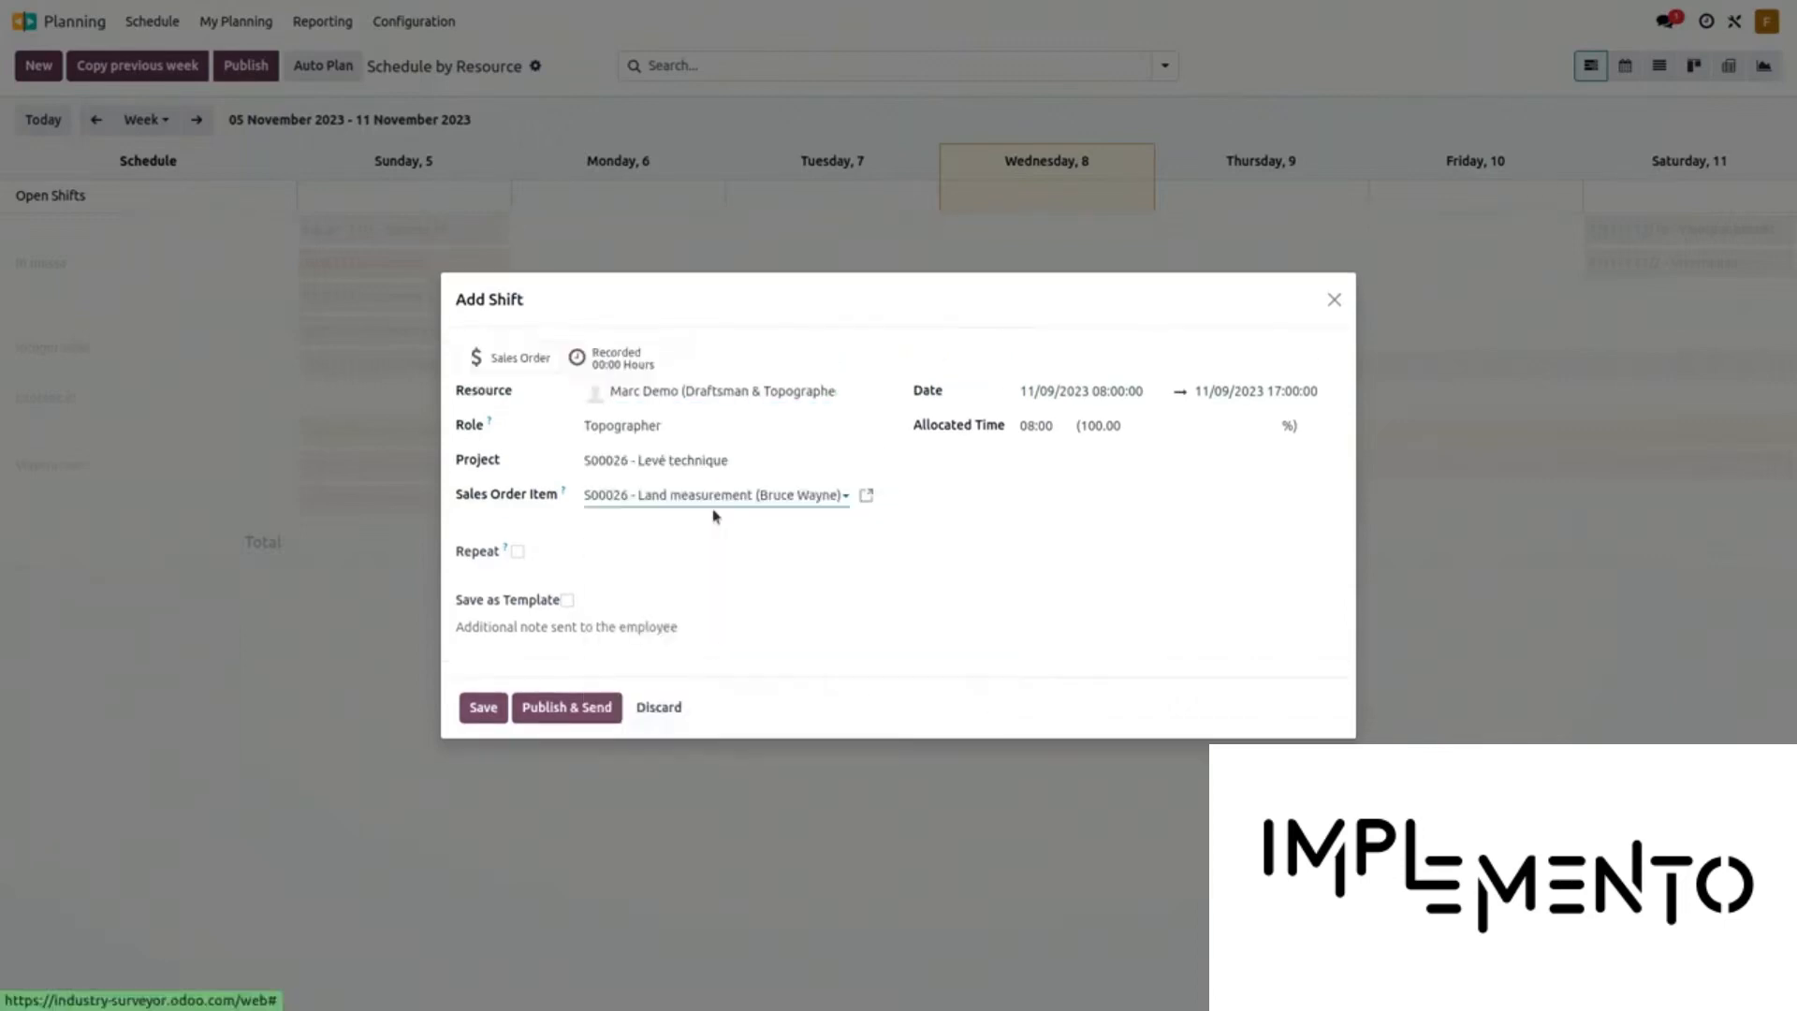
left_click(484, 711)
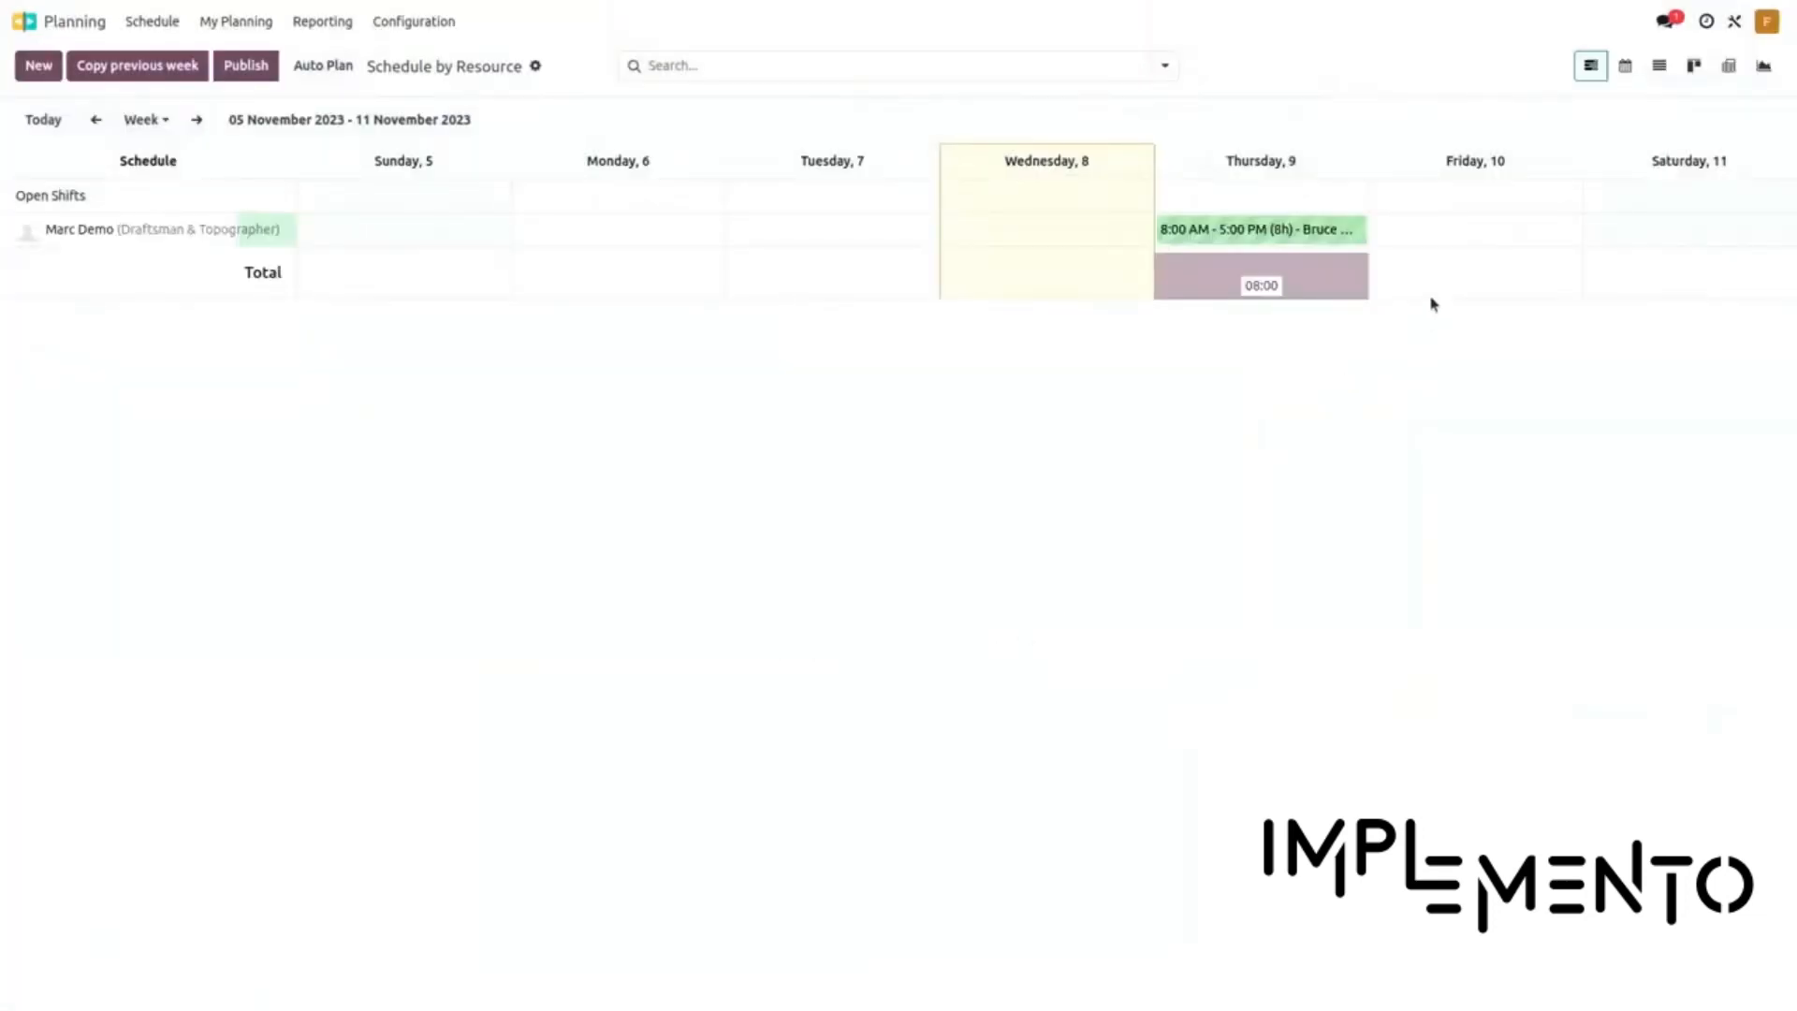
Save a Friday 10 draftsman shift linked to S00026 - Map drawing, then advance to 12–18 November
mouse_move(1449, 232)
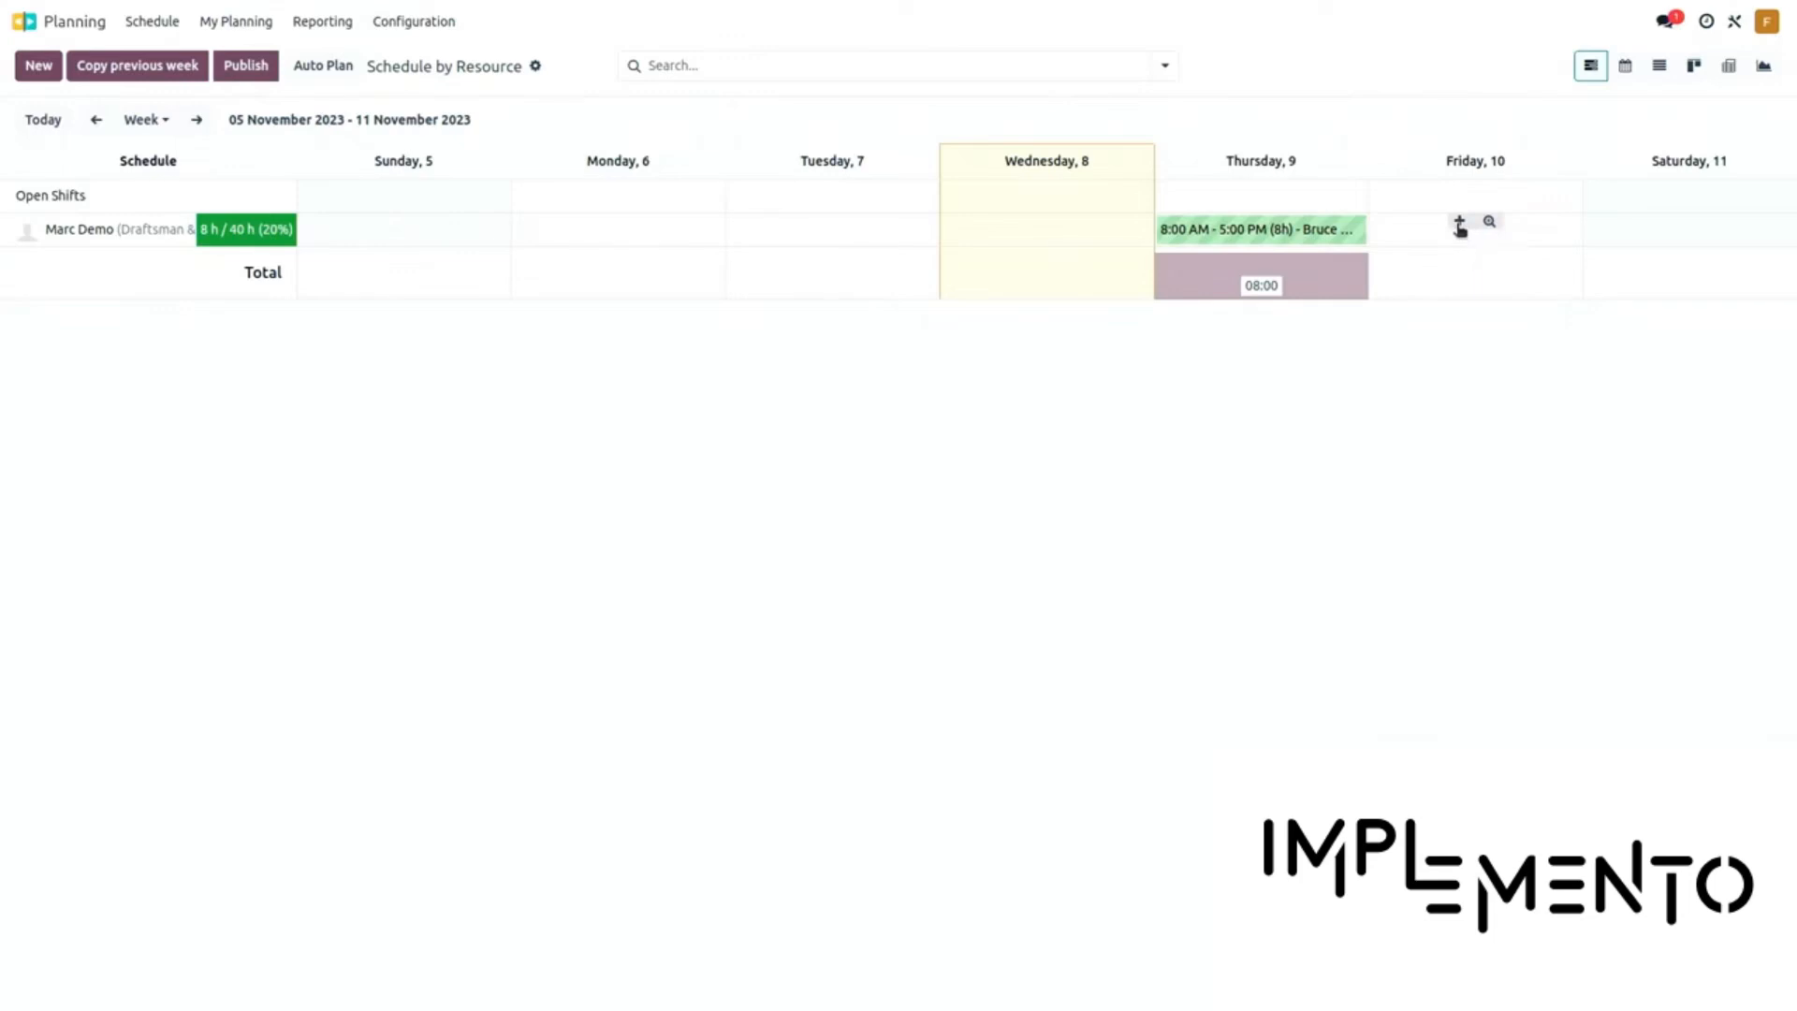
left_click(1459, 224)
left_click(693, 409)
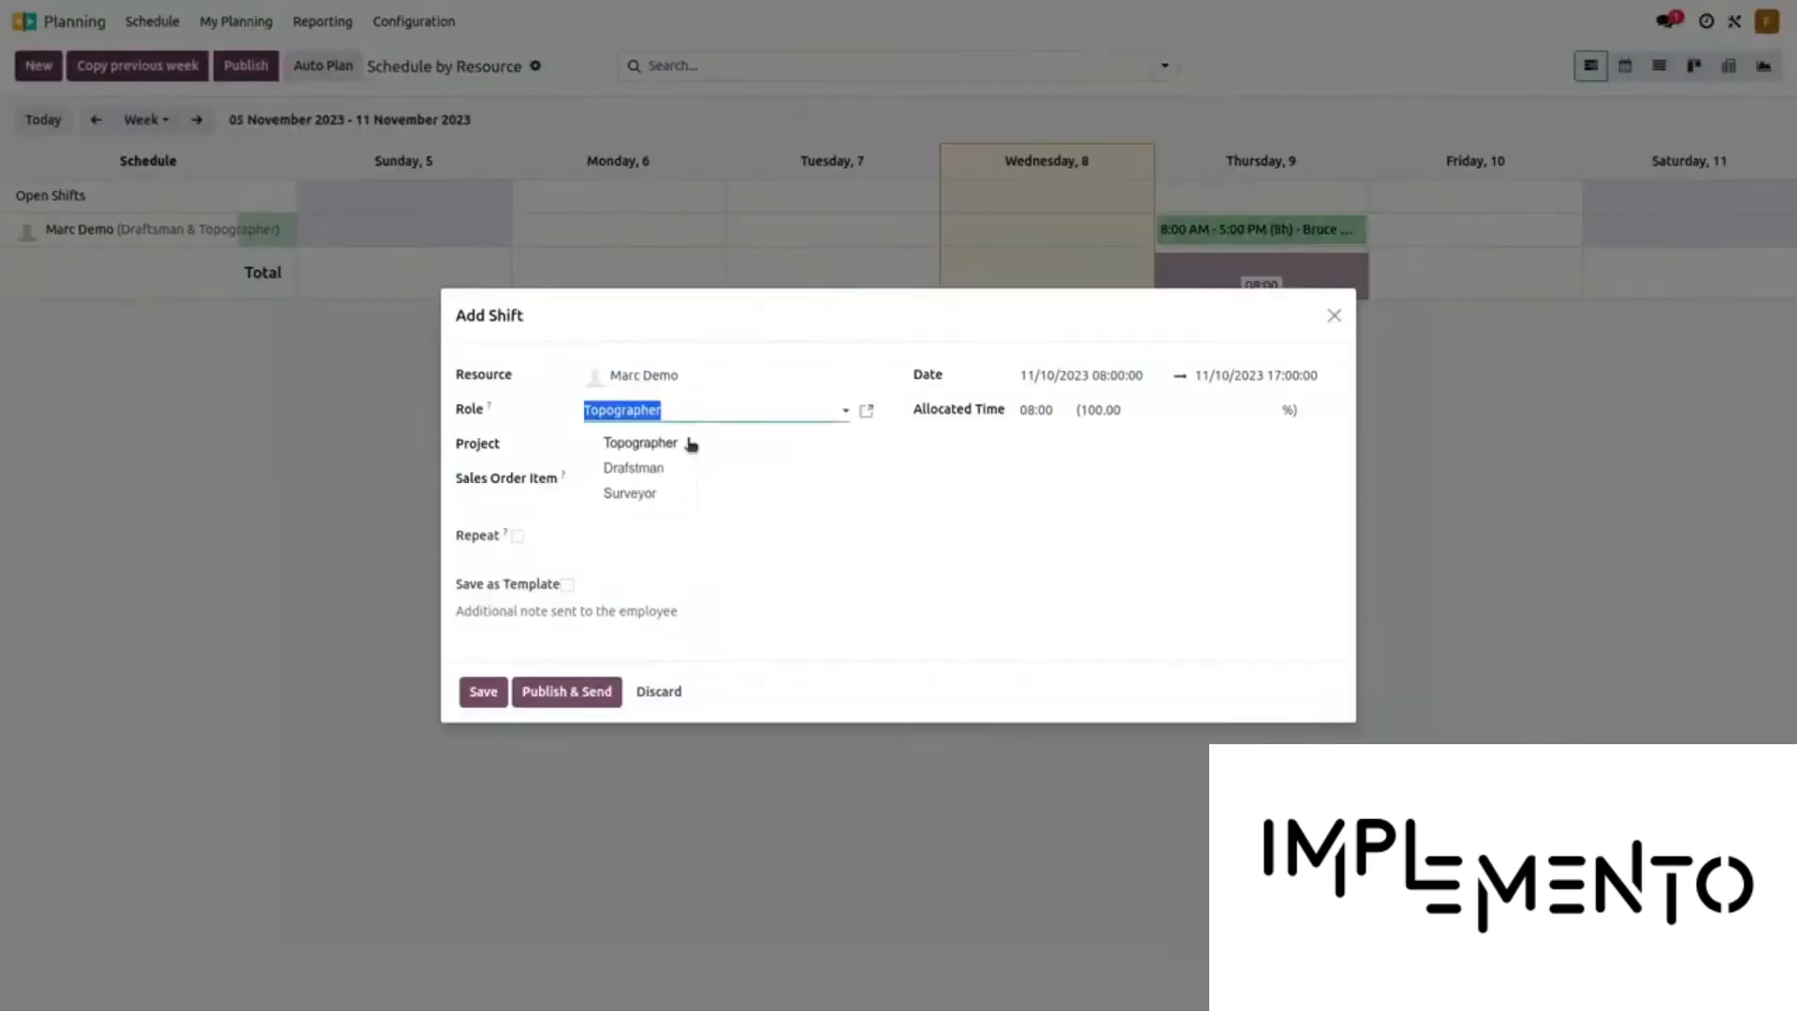
left_click(670, 465)
left_click(656, 480)
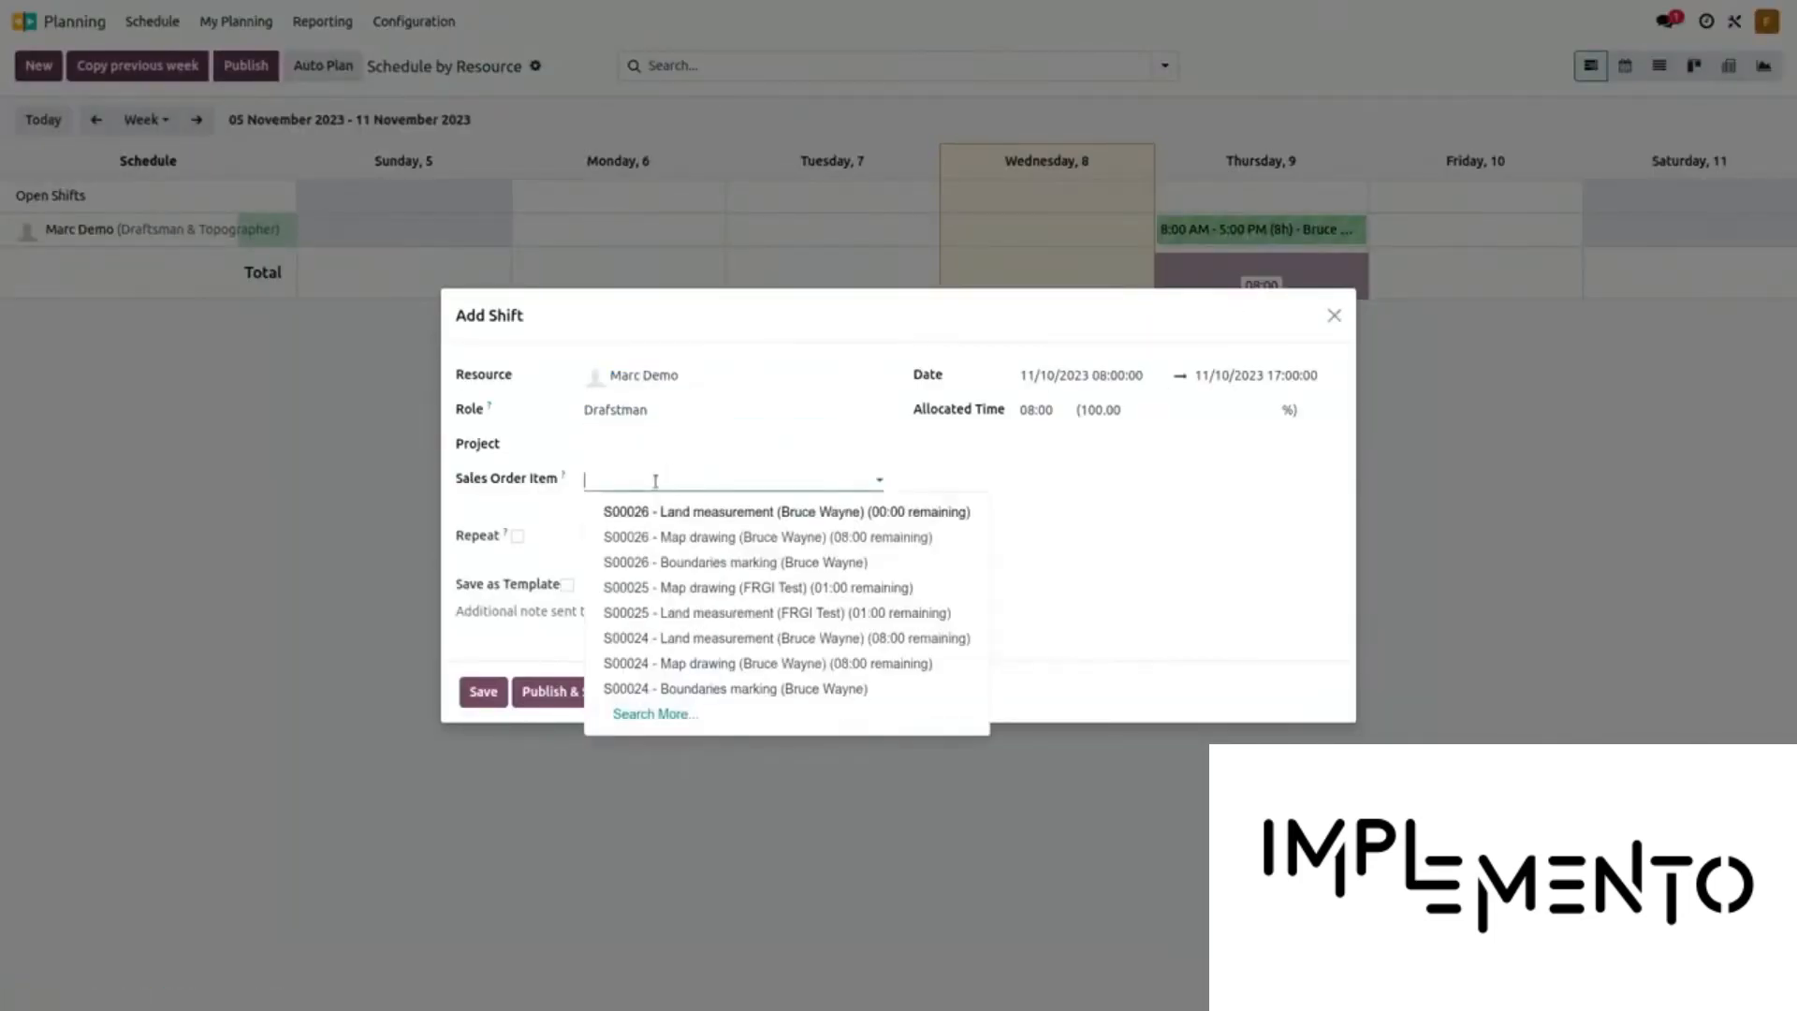
left_click(681, 538)
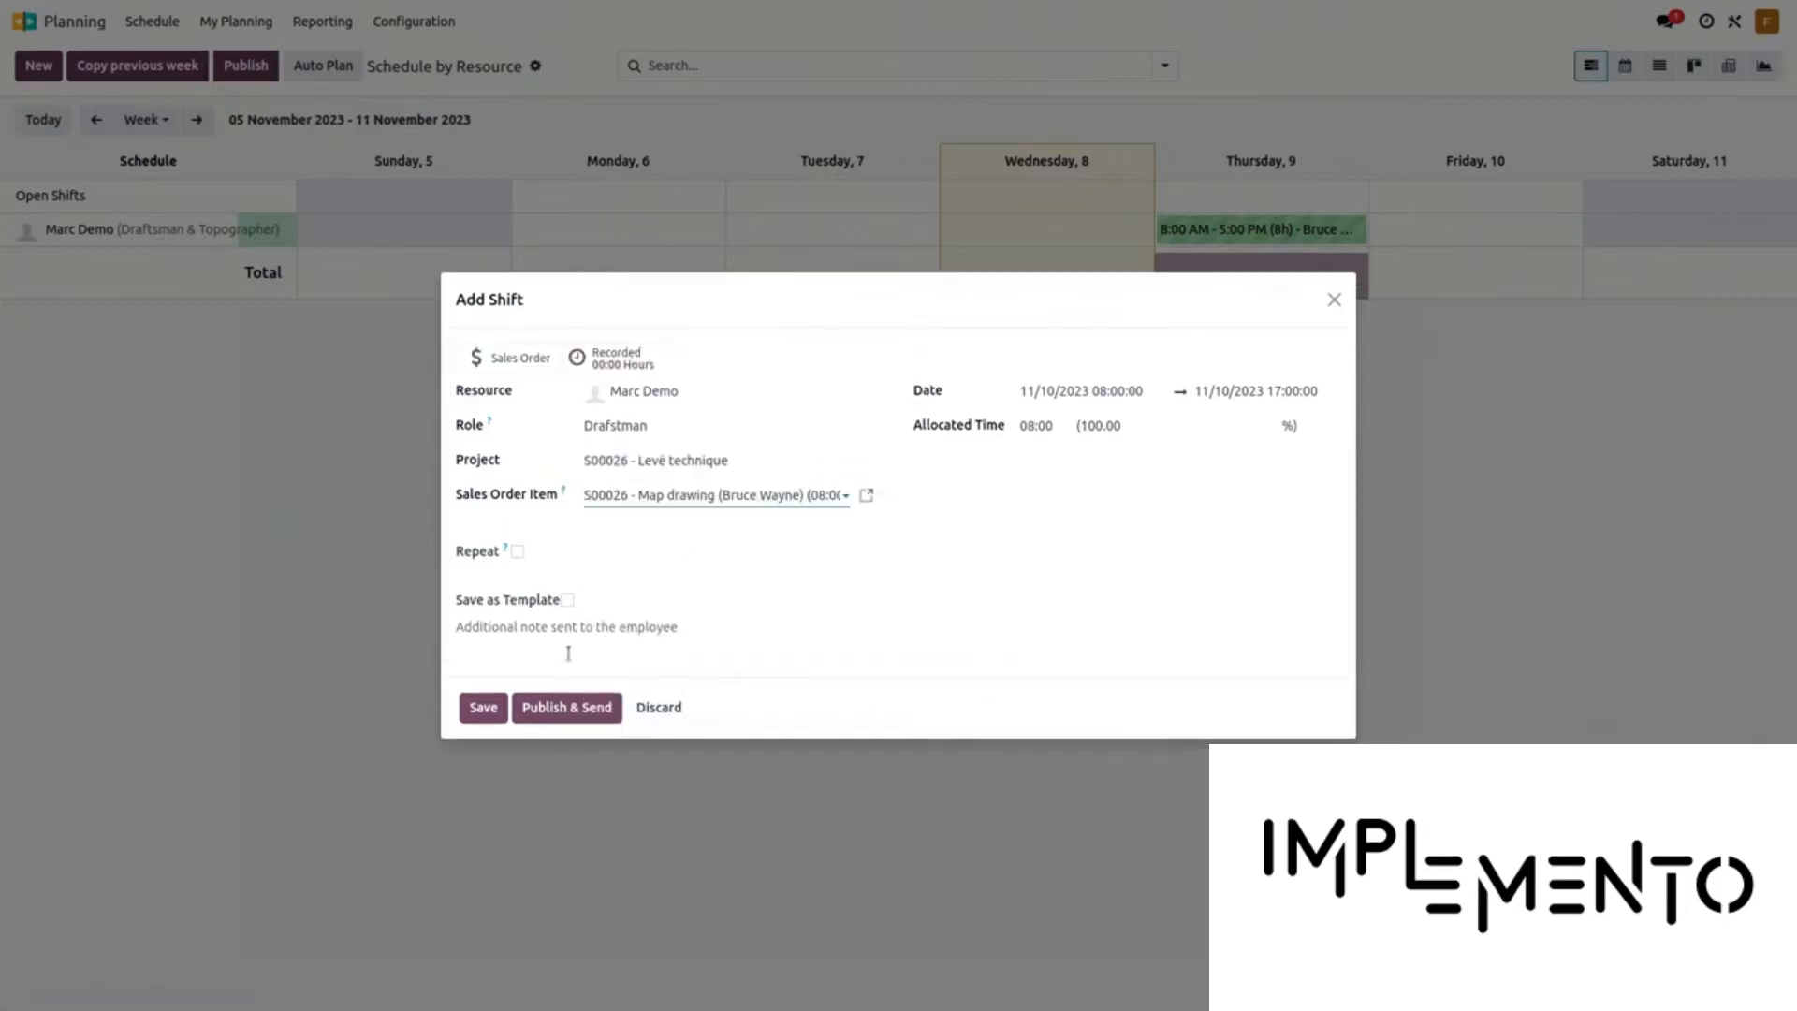
left_click(788, 496)
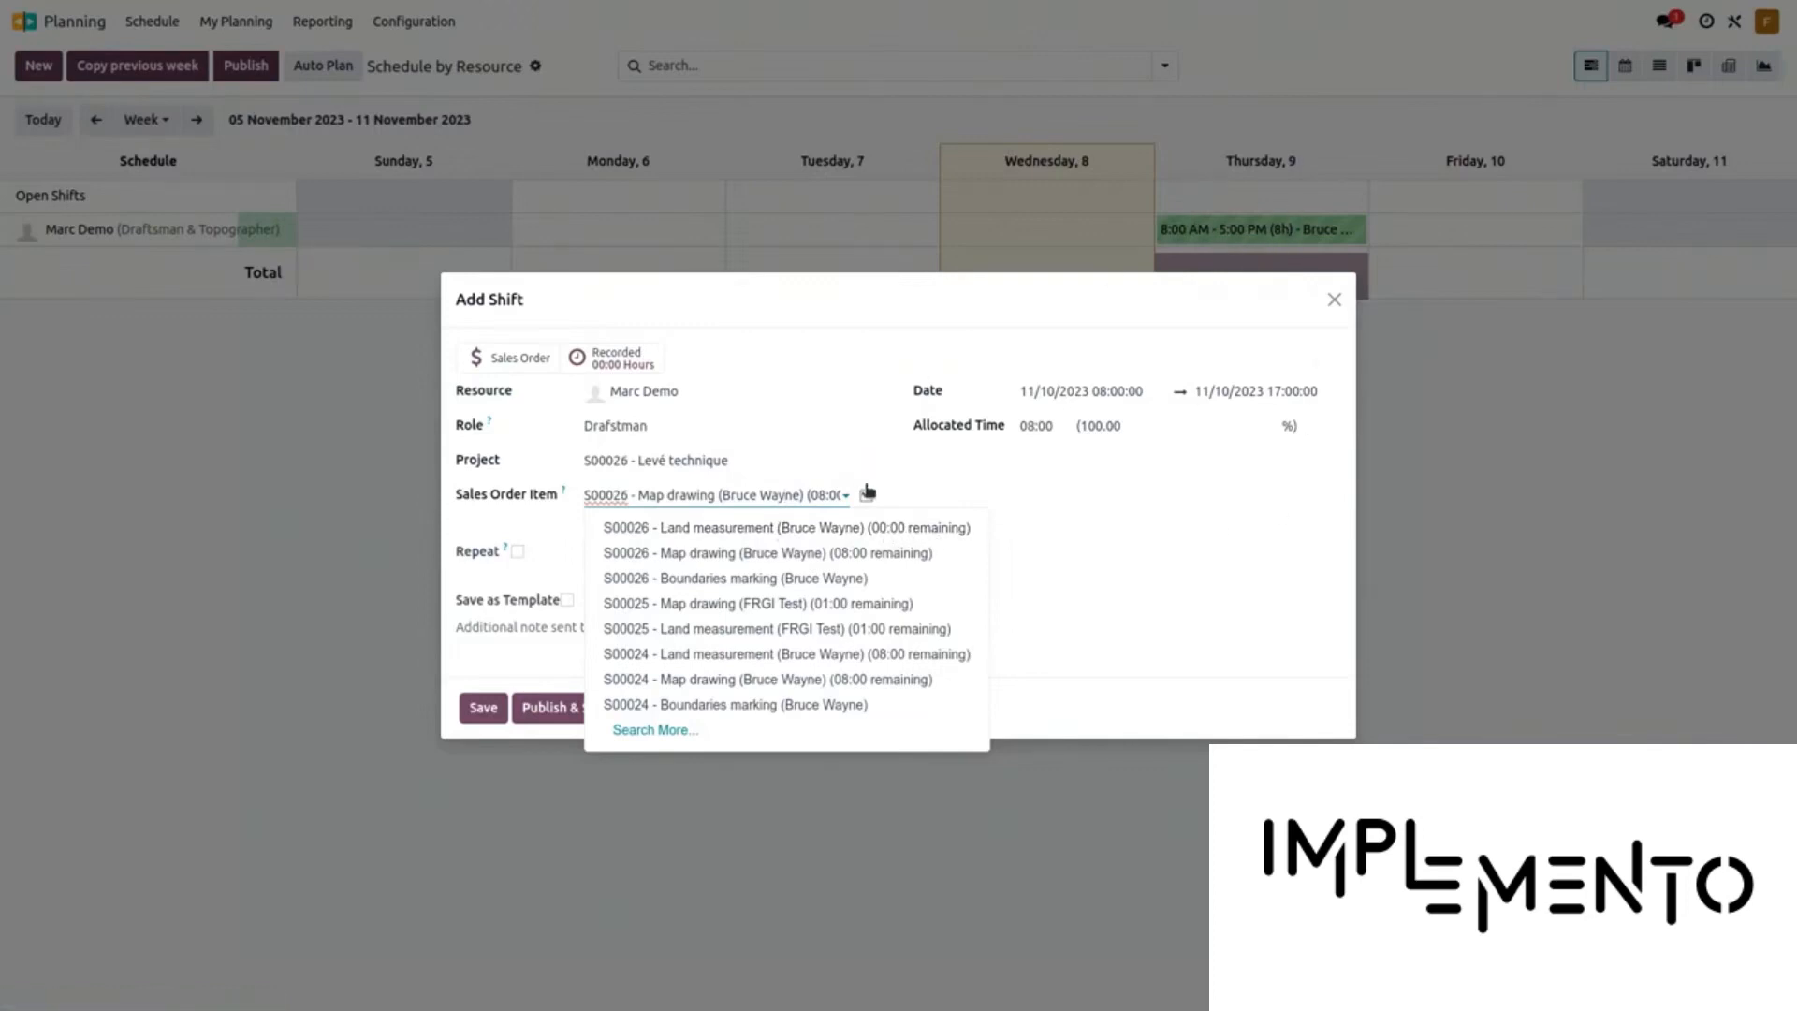
left_click(513, 658)
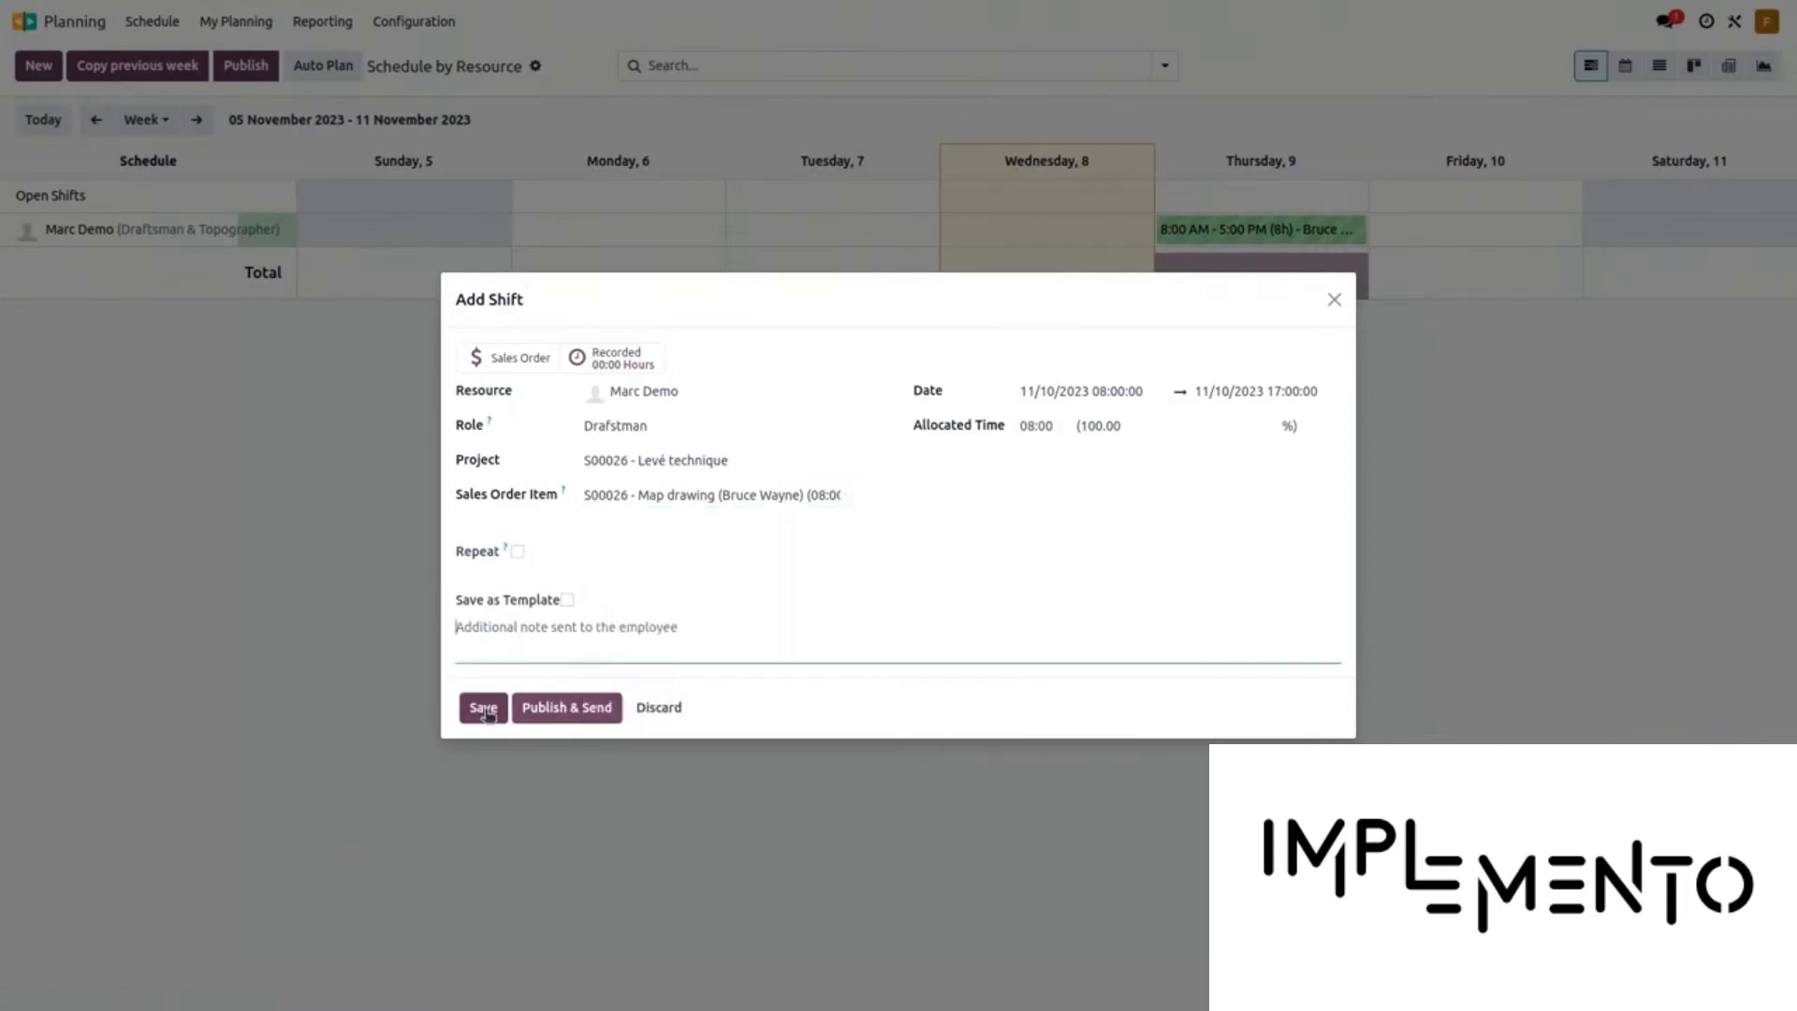
left_click(487, 716)
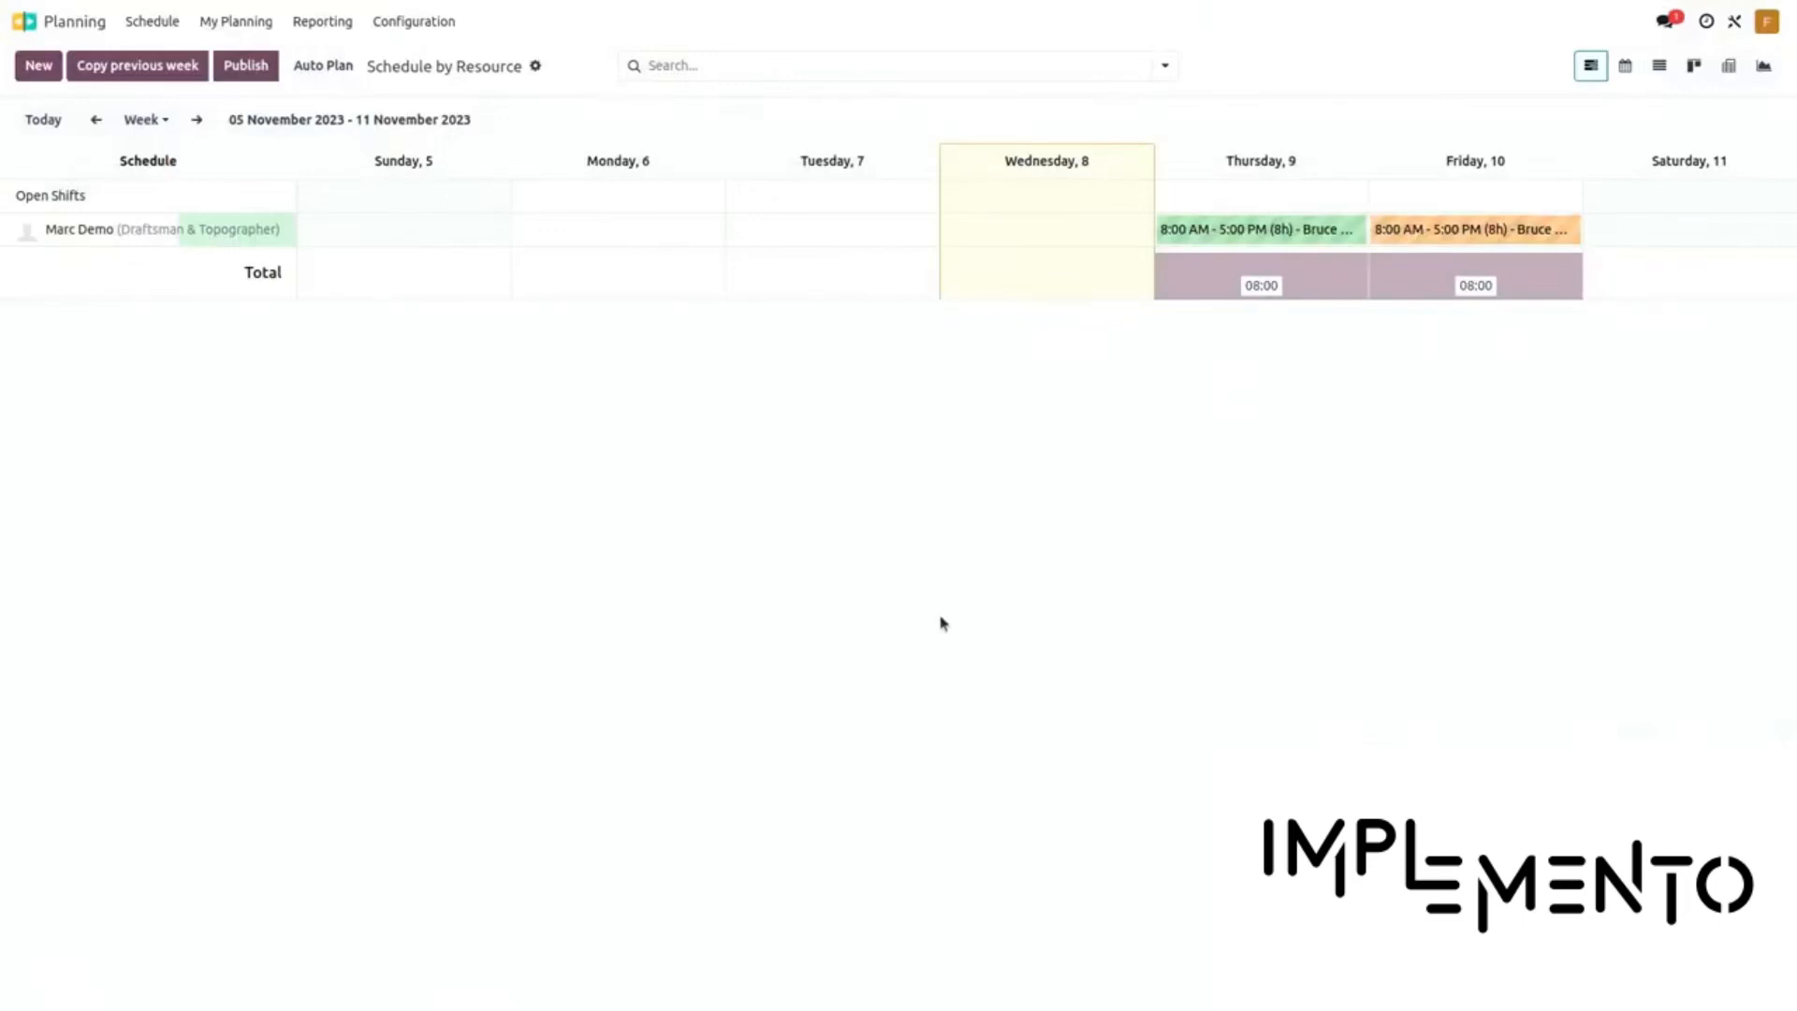
left_click(205, 129)
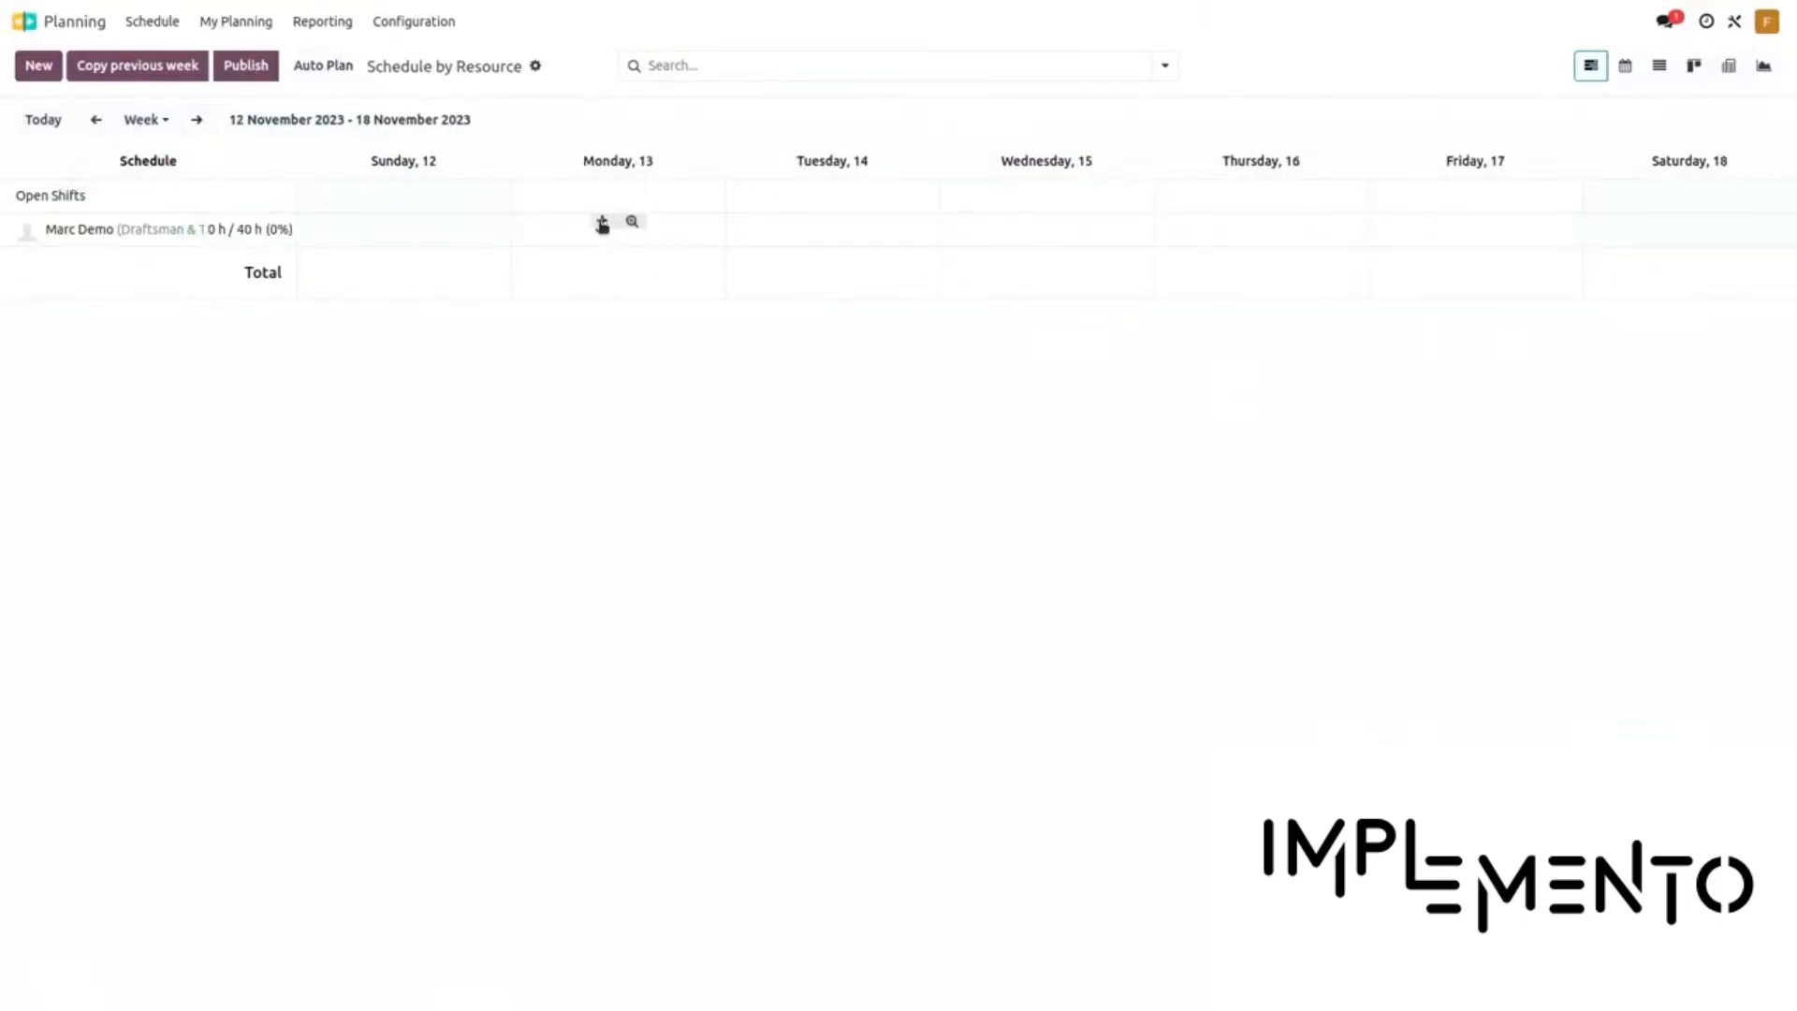
Save a Monday 13 shift ending at 11:00 for S00026 - Boundaries marking, then return to 5–11 November
left_click(603, 223)
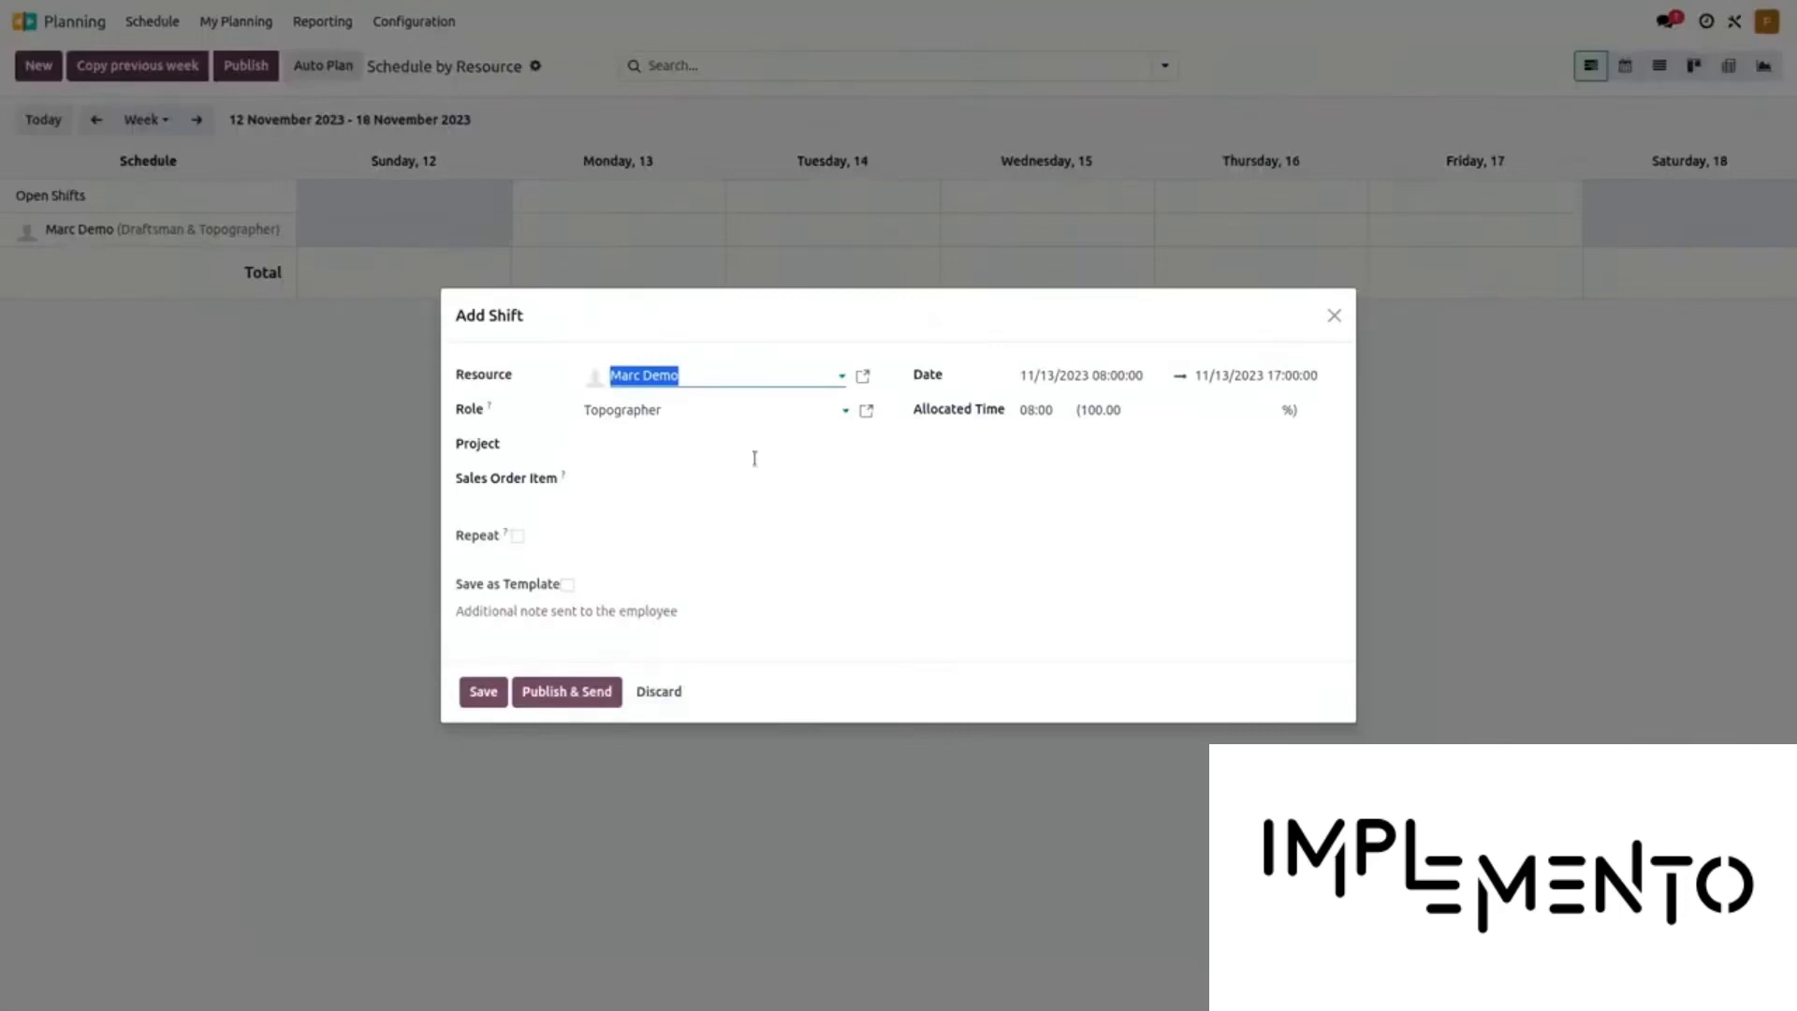
left_click(684, 430)
left_click(674, 477)
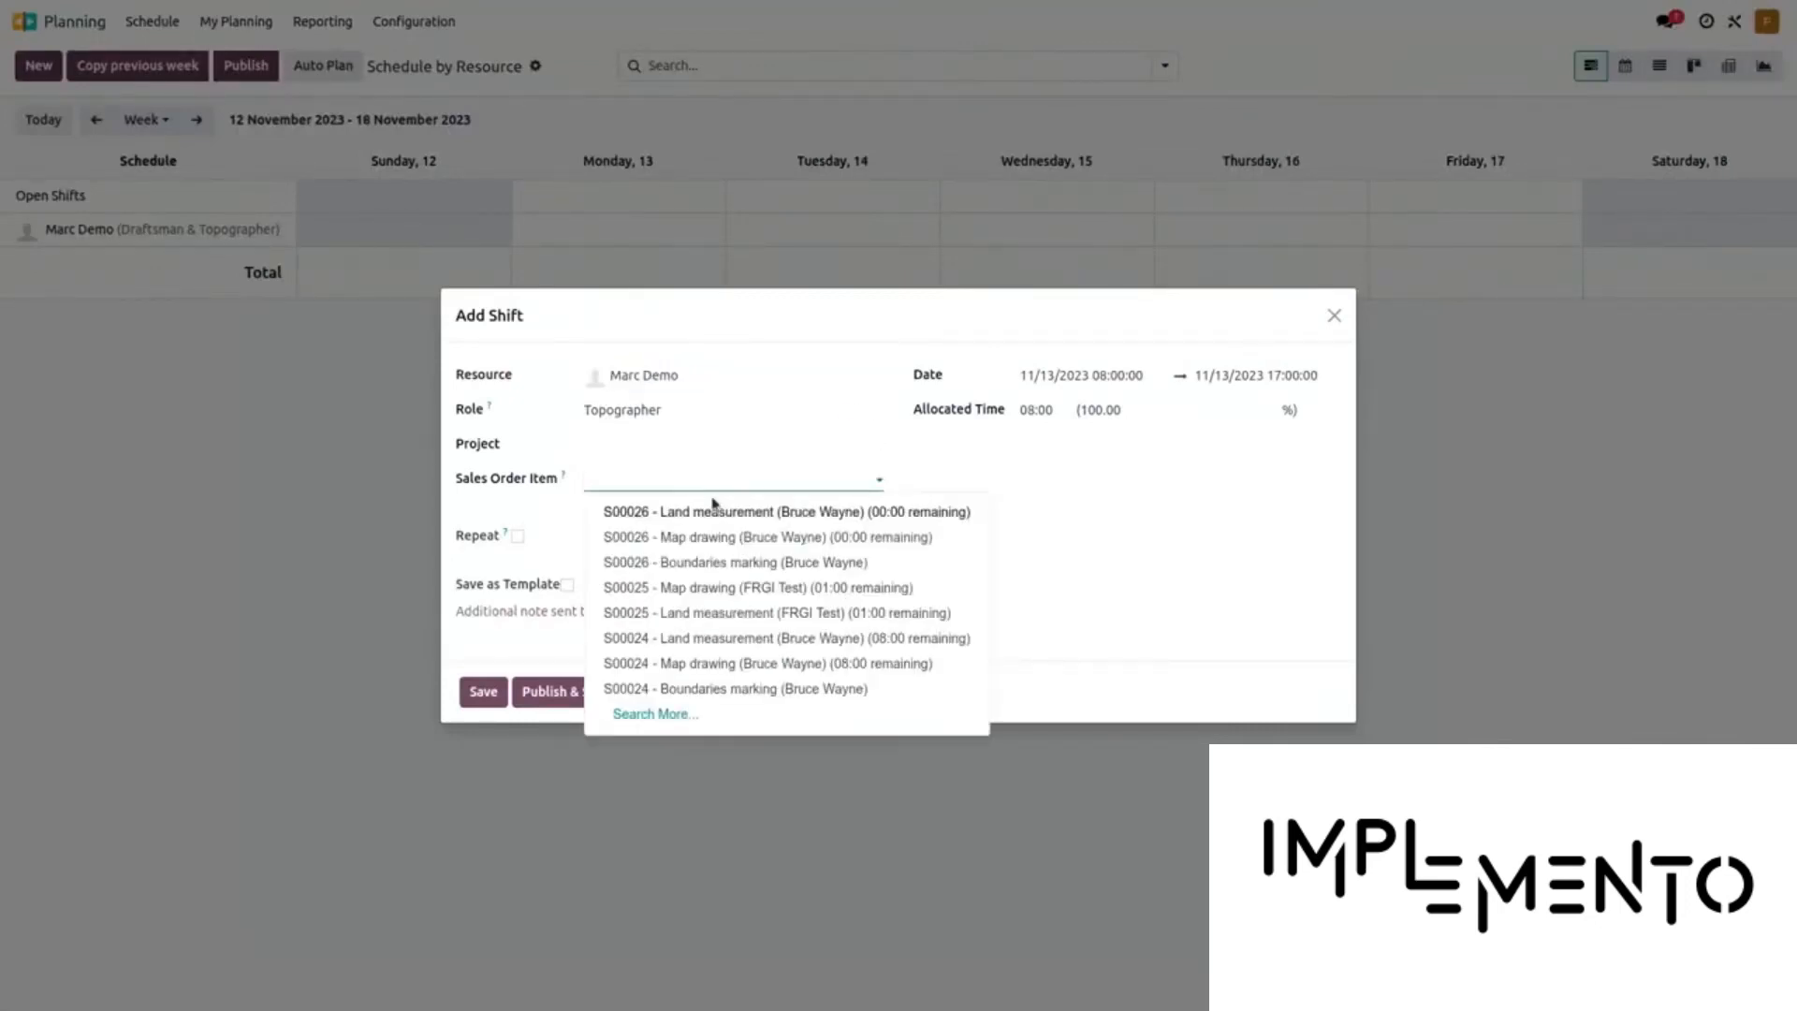
left_click(740, 564)
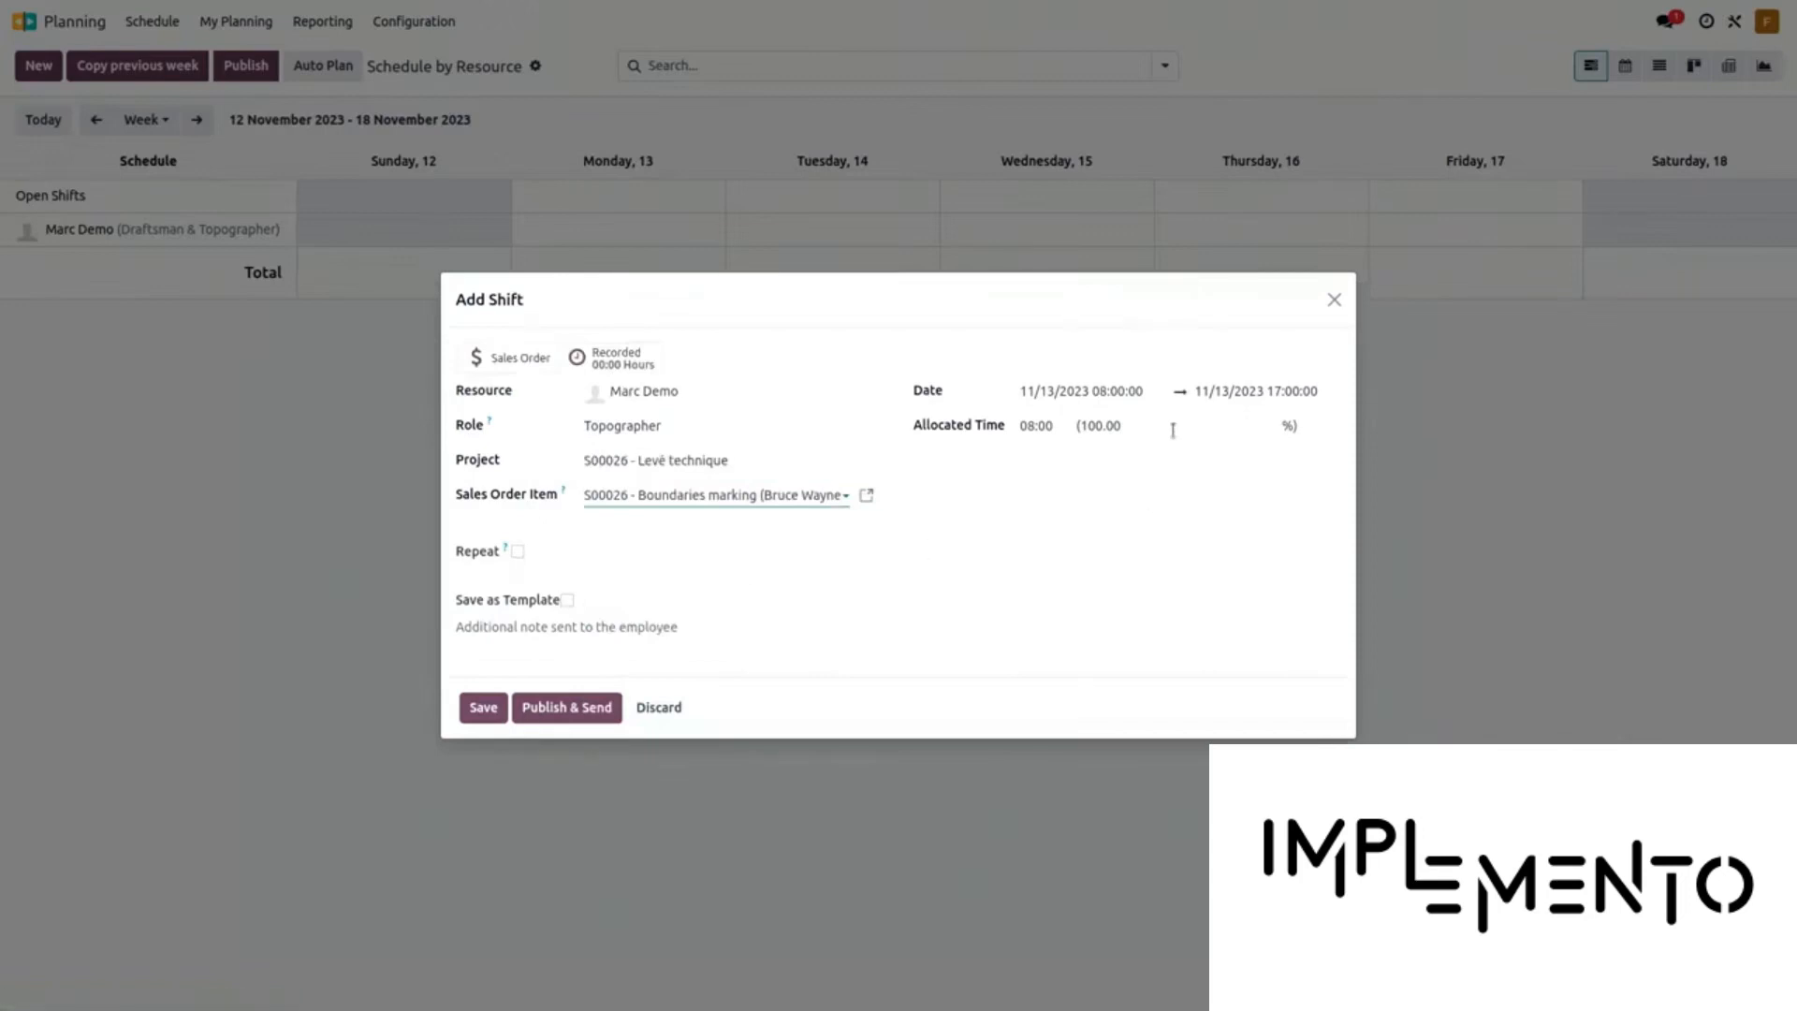
left_click(1125, 397)
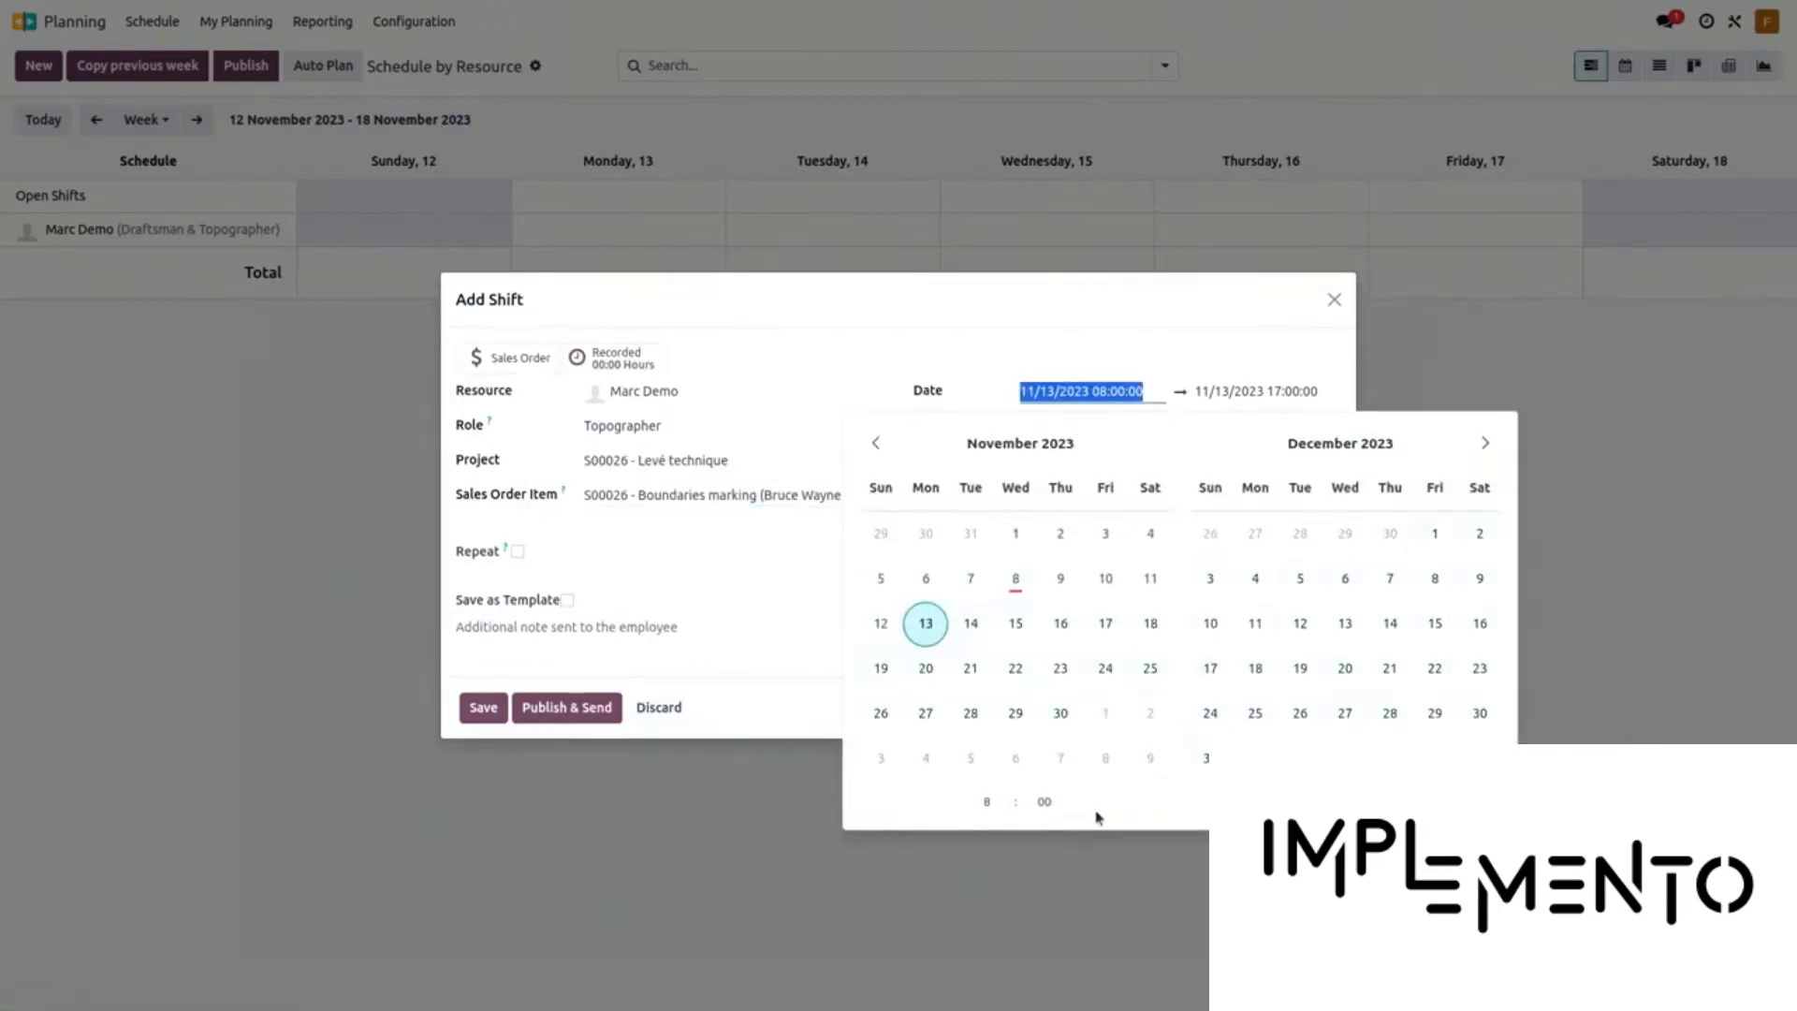
left_click(1316, 802)
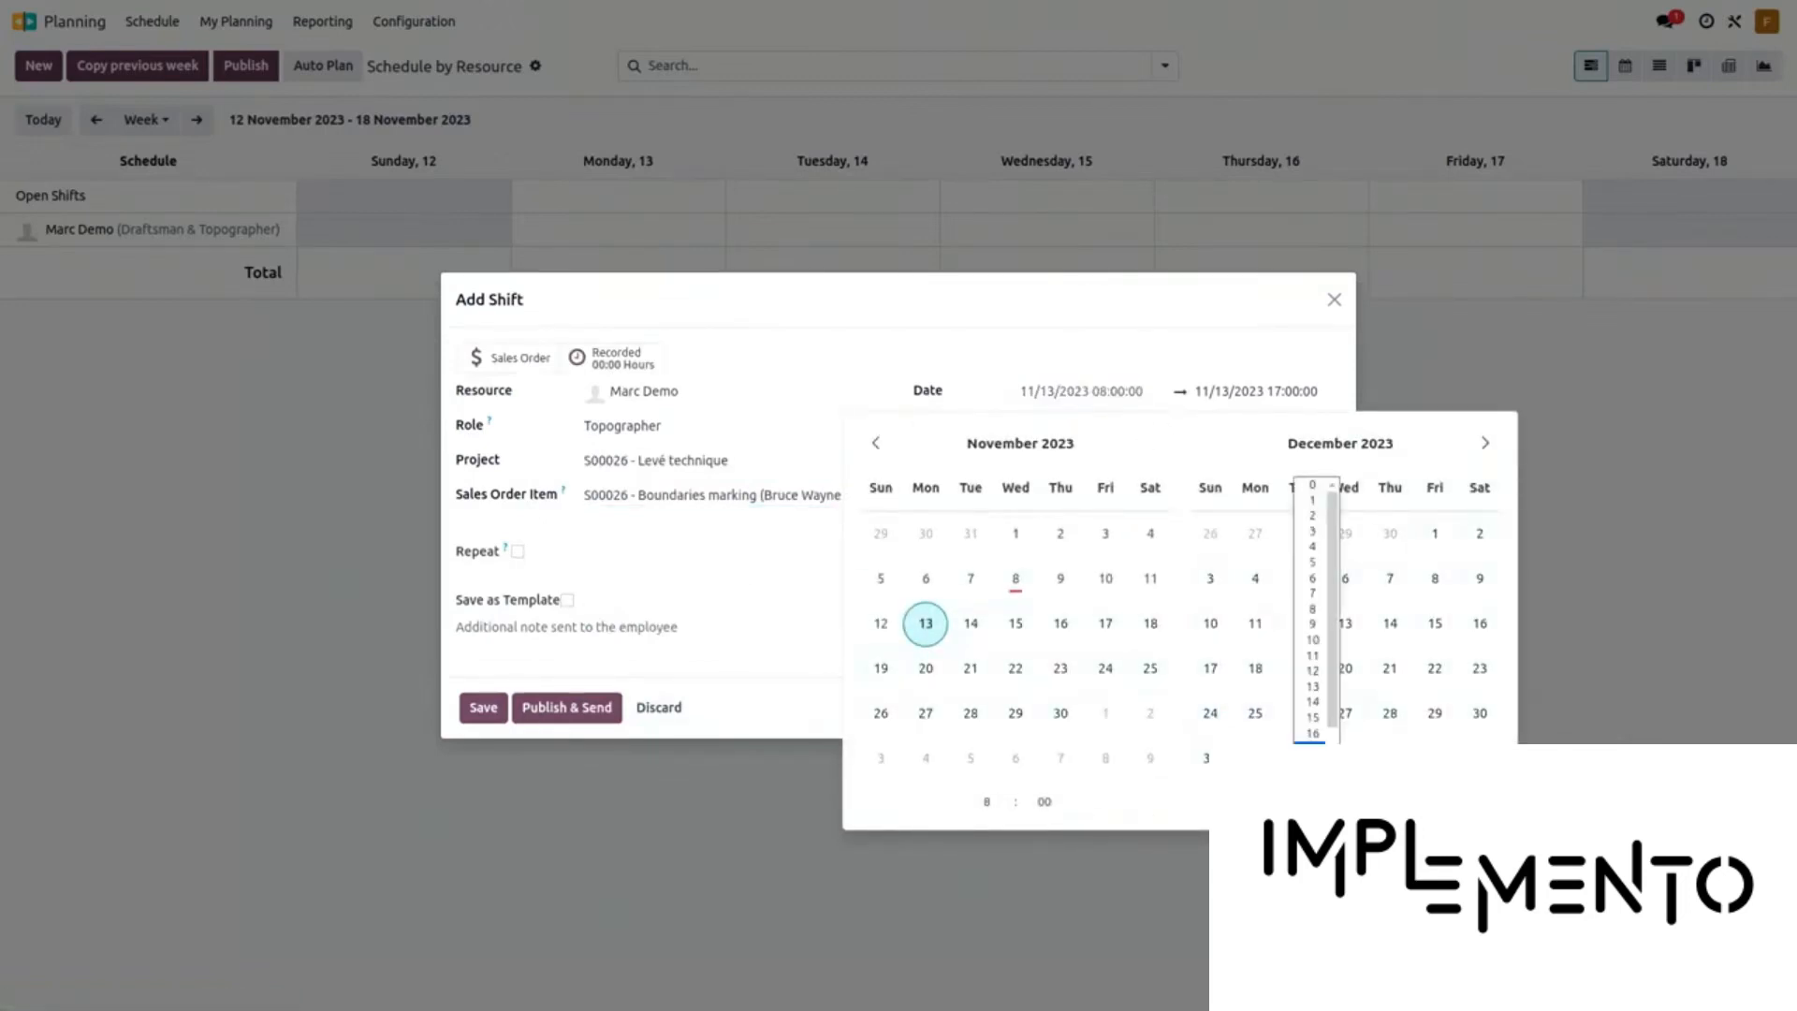
left_click(1307, 658)
key("Escape")
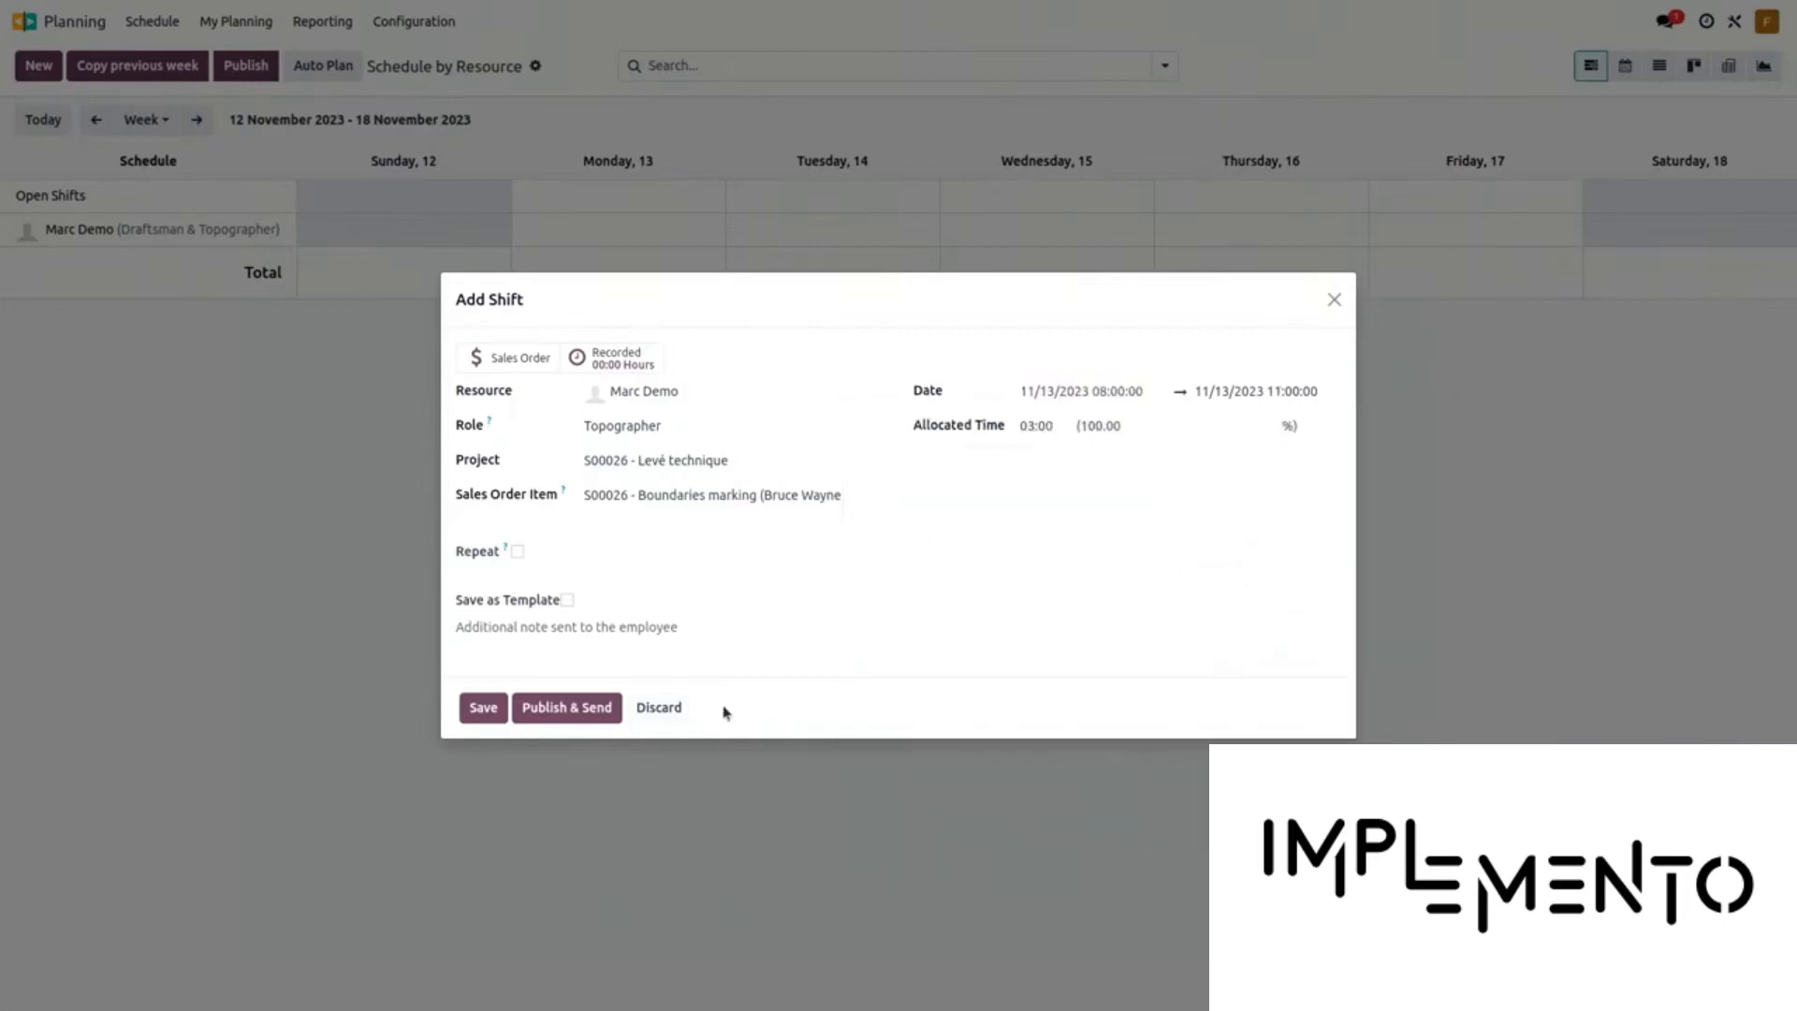
left_click(567, 708)
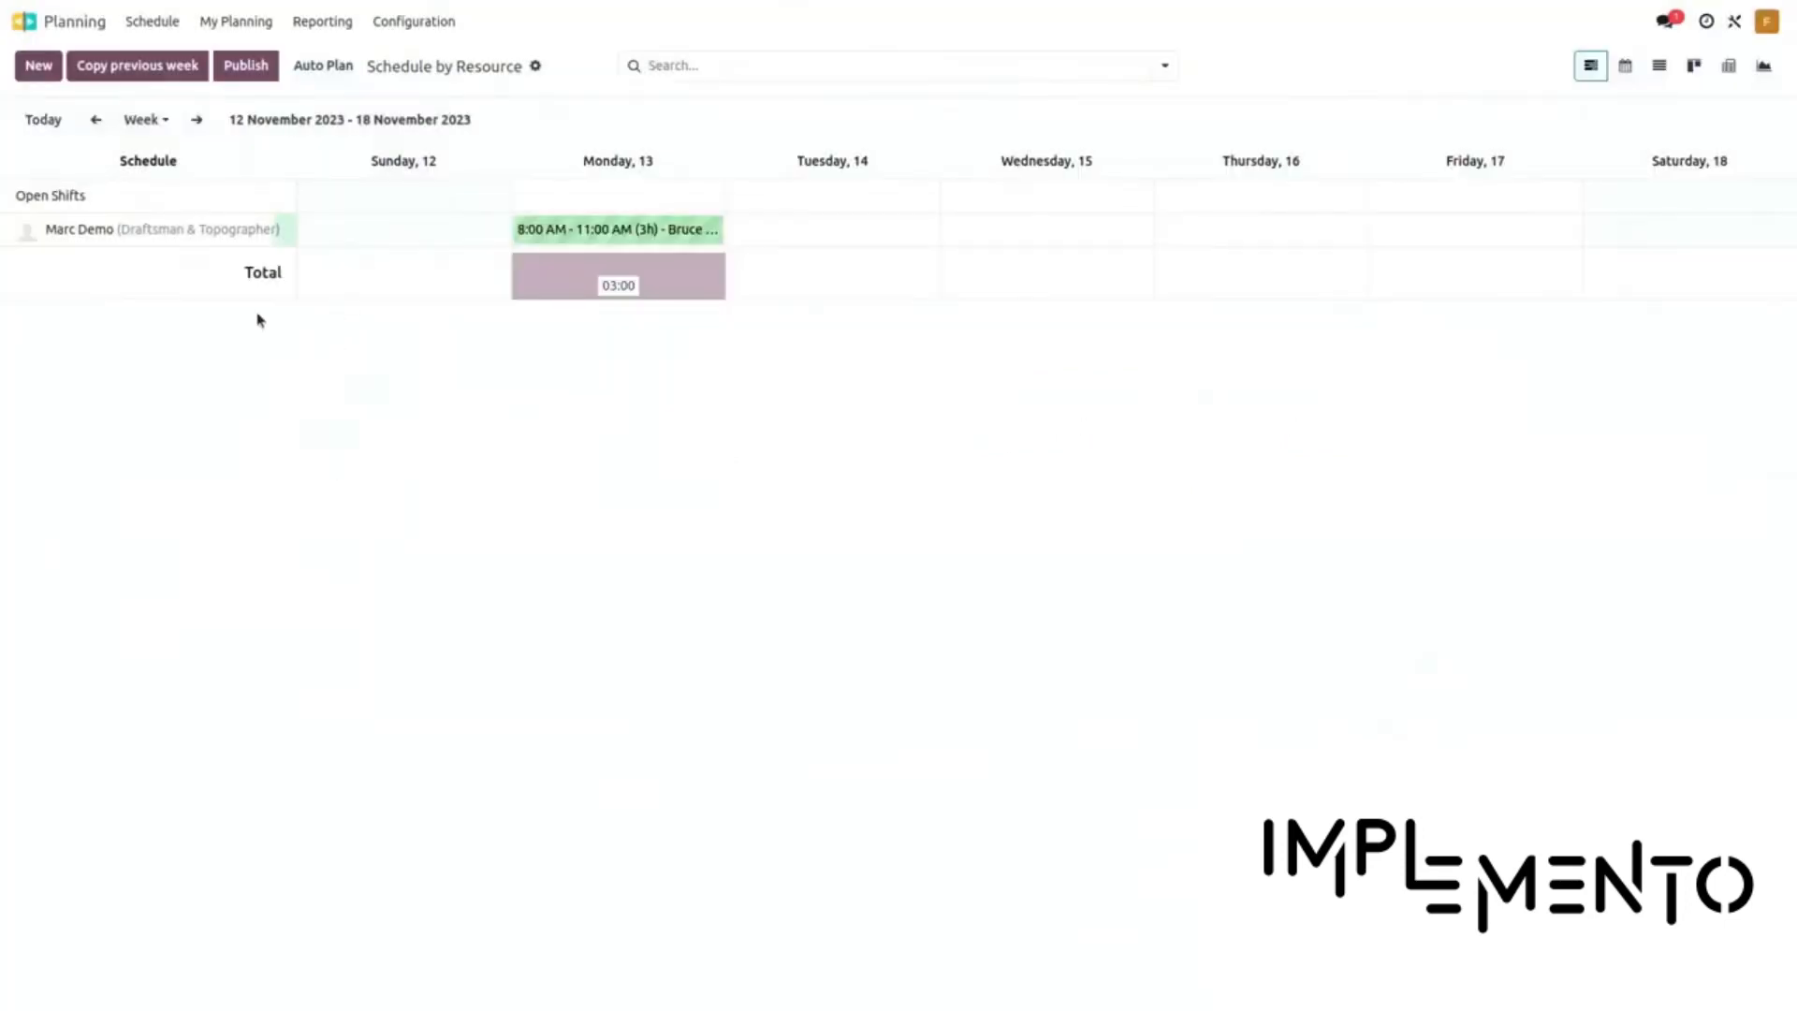
left_click(96, 120)
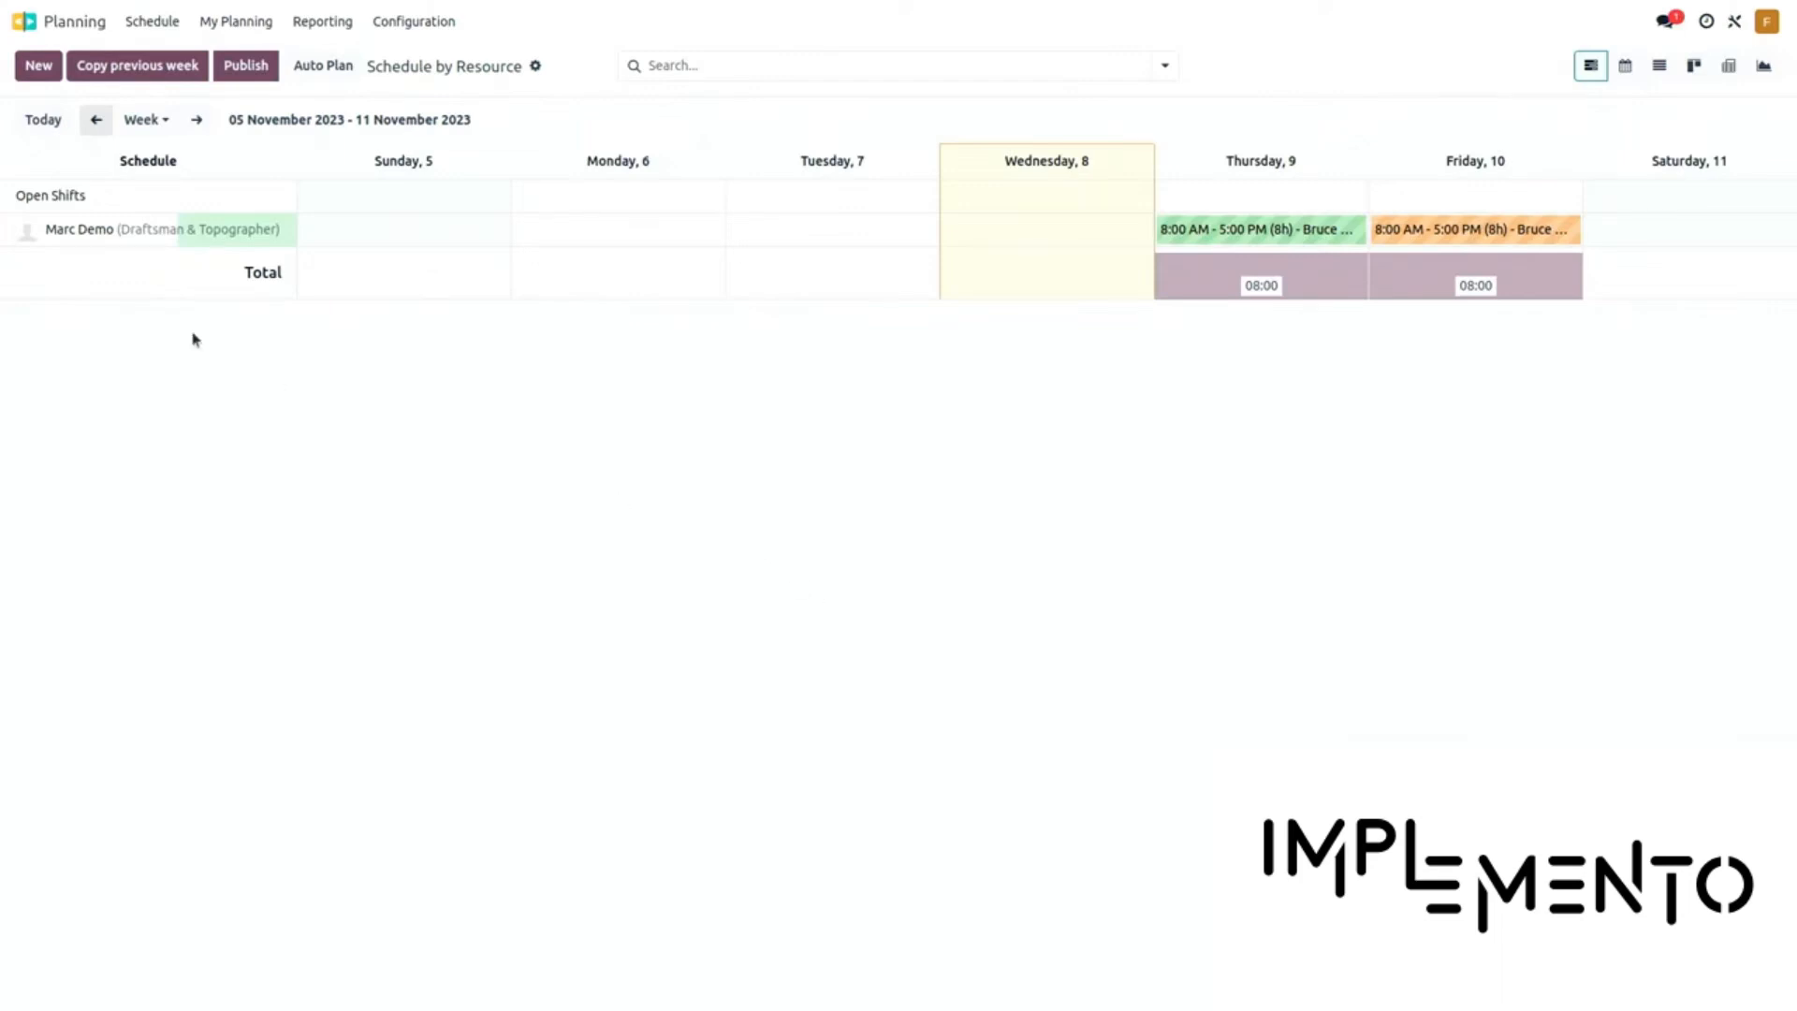
Leave Planning via the home menu and open the Documents app
mouse_move(95, 245)
left_click(59, 22)
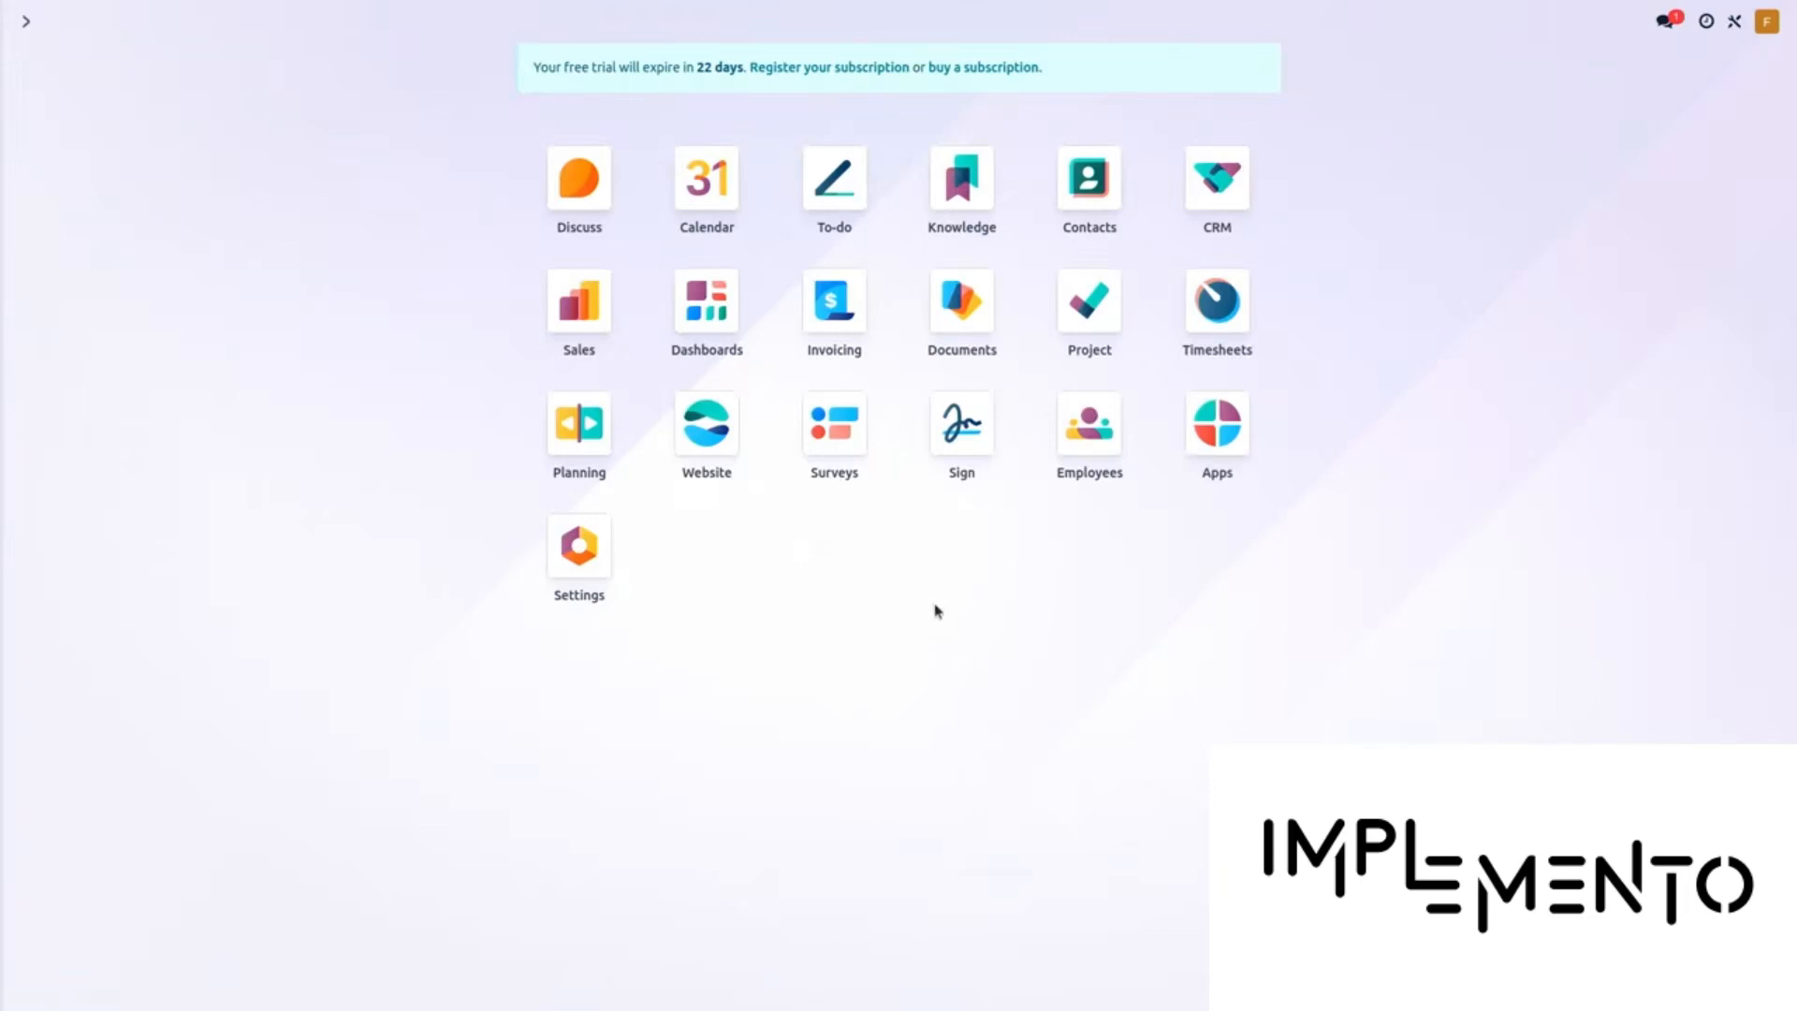
left_click(942, 310)
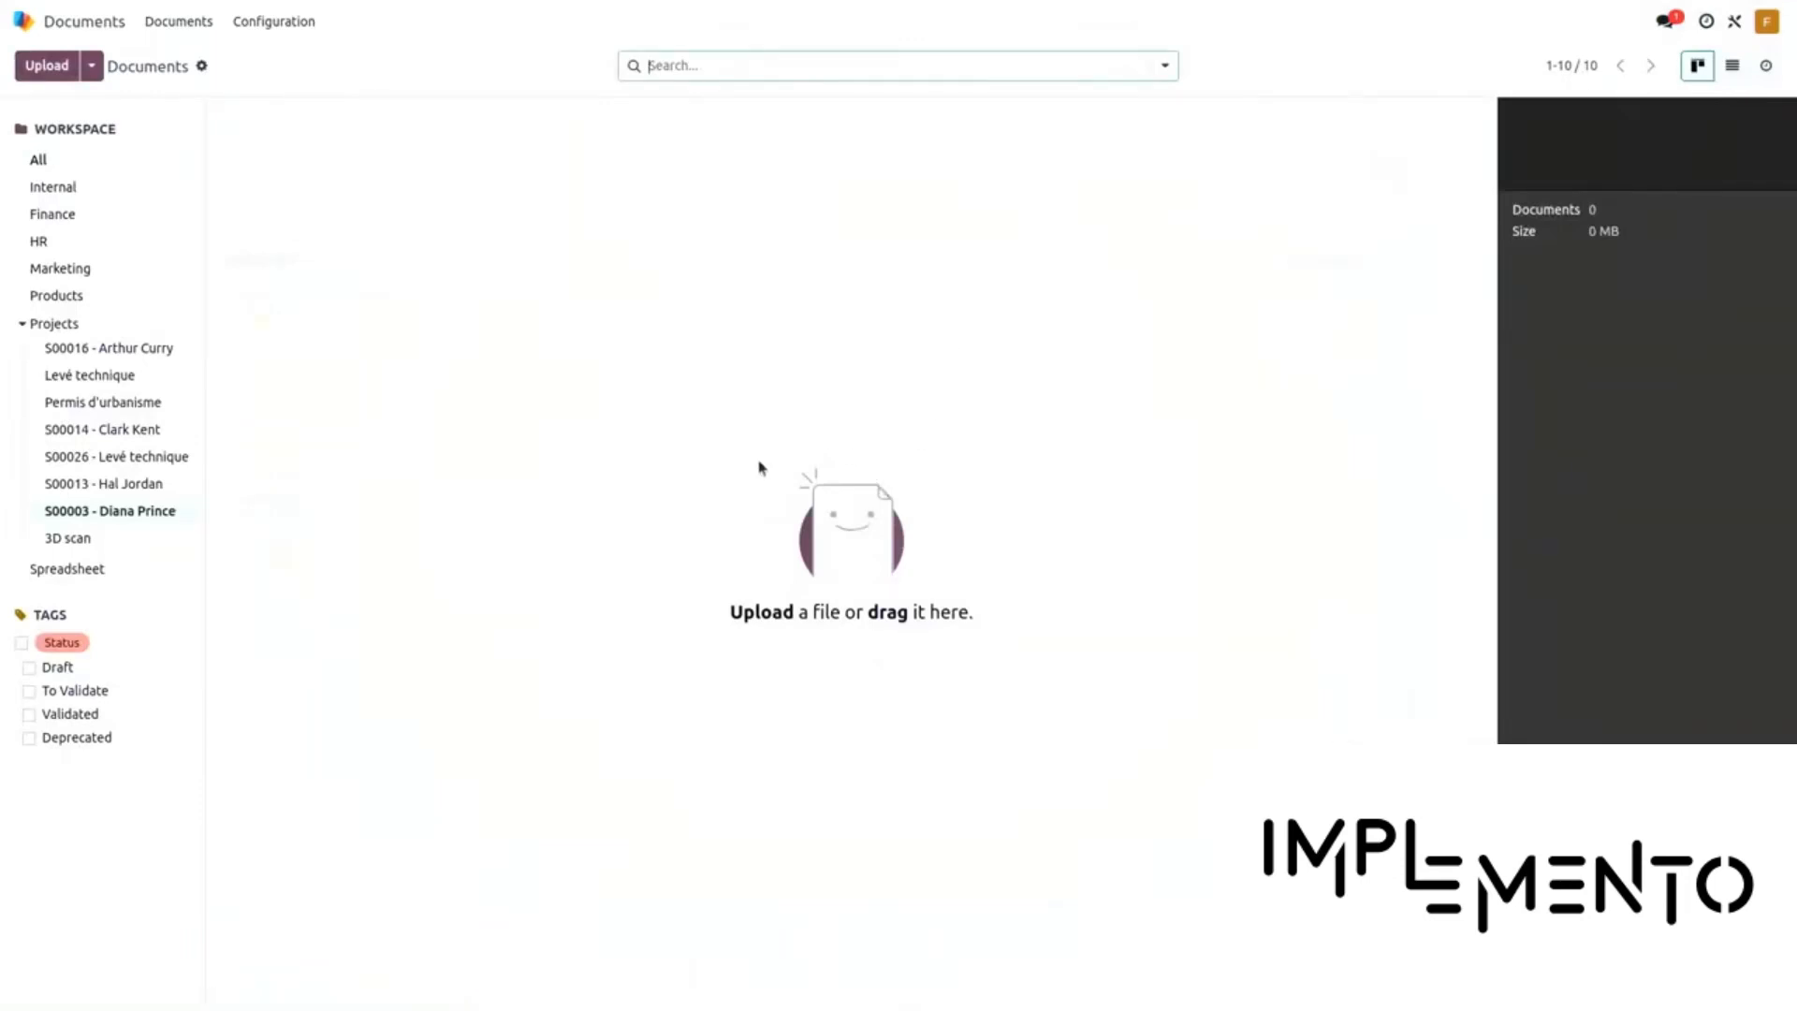
Rename the 'S00026 - Levé technique' workspace to S00026 plus the customer's name, then begin an upload
left_click(134, 456)
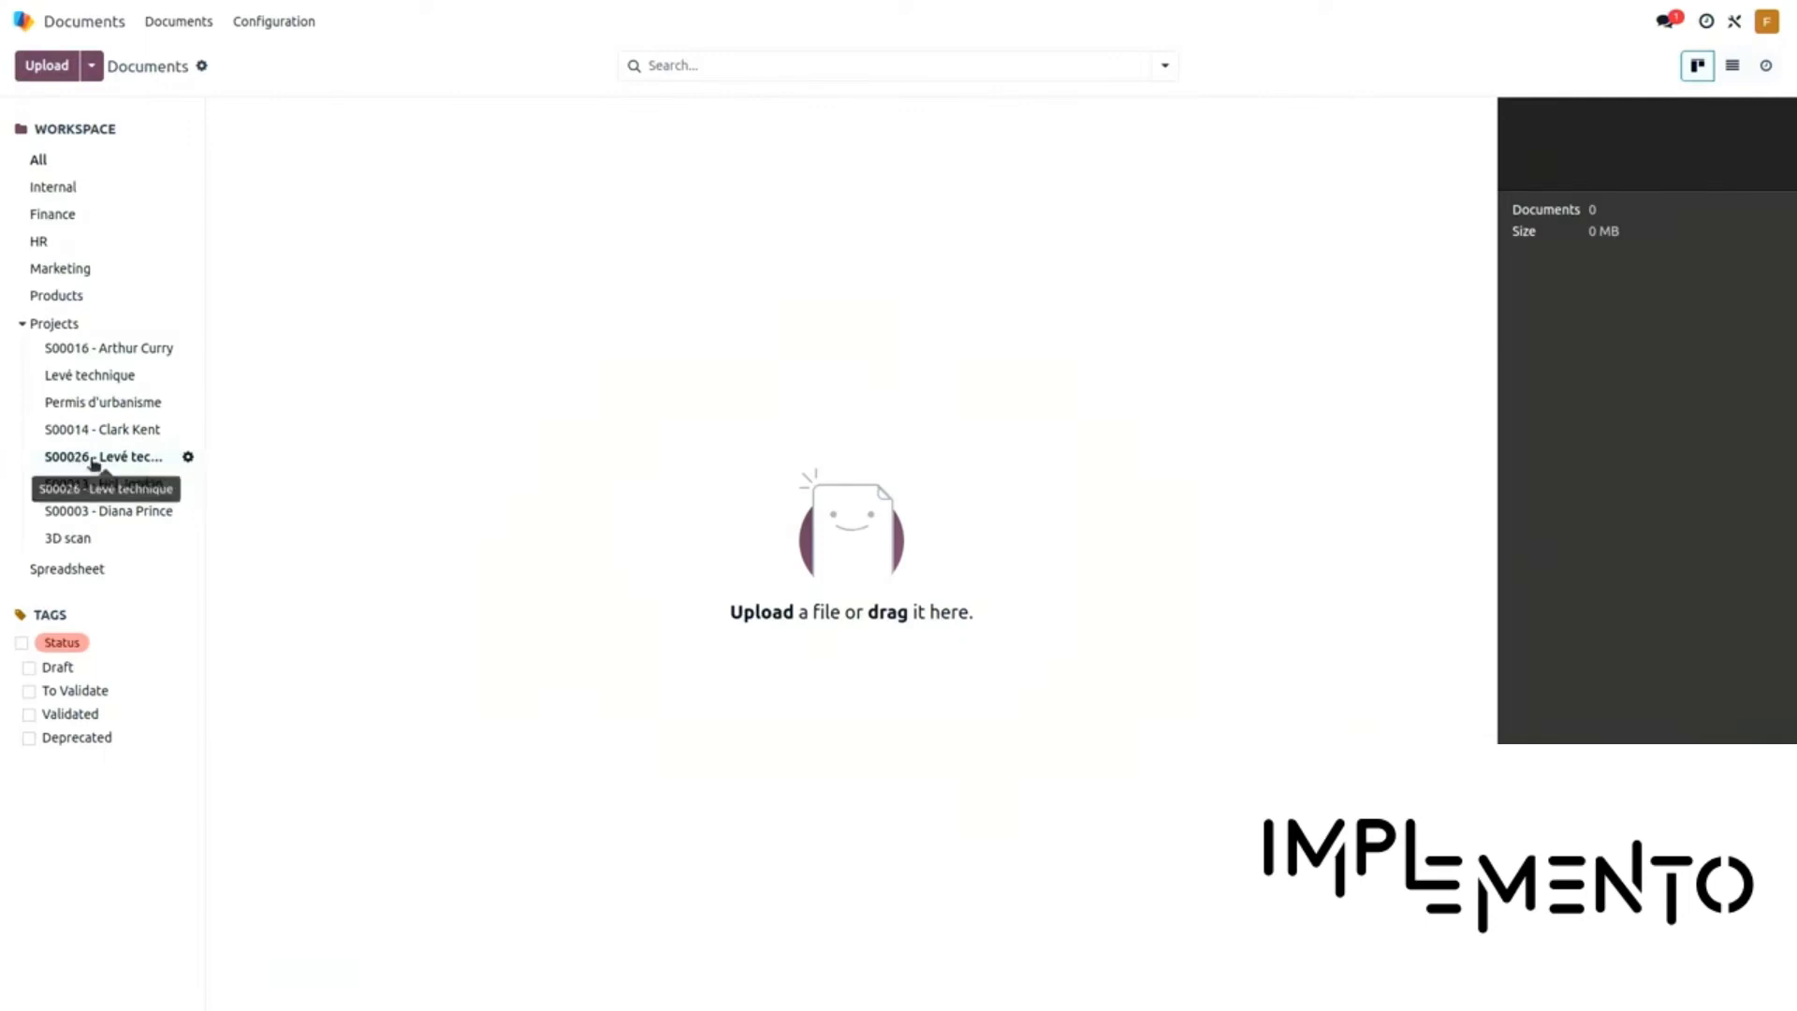
left_click(188, 457)
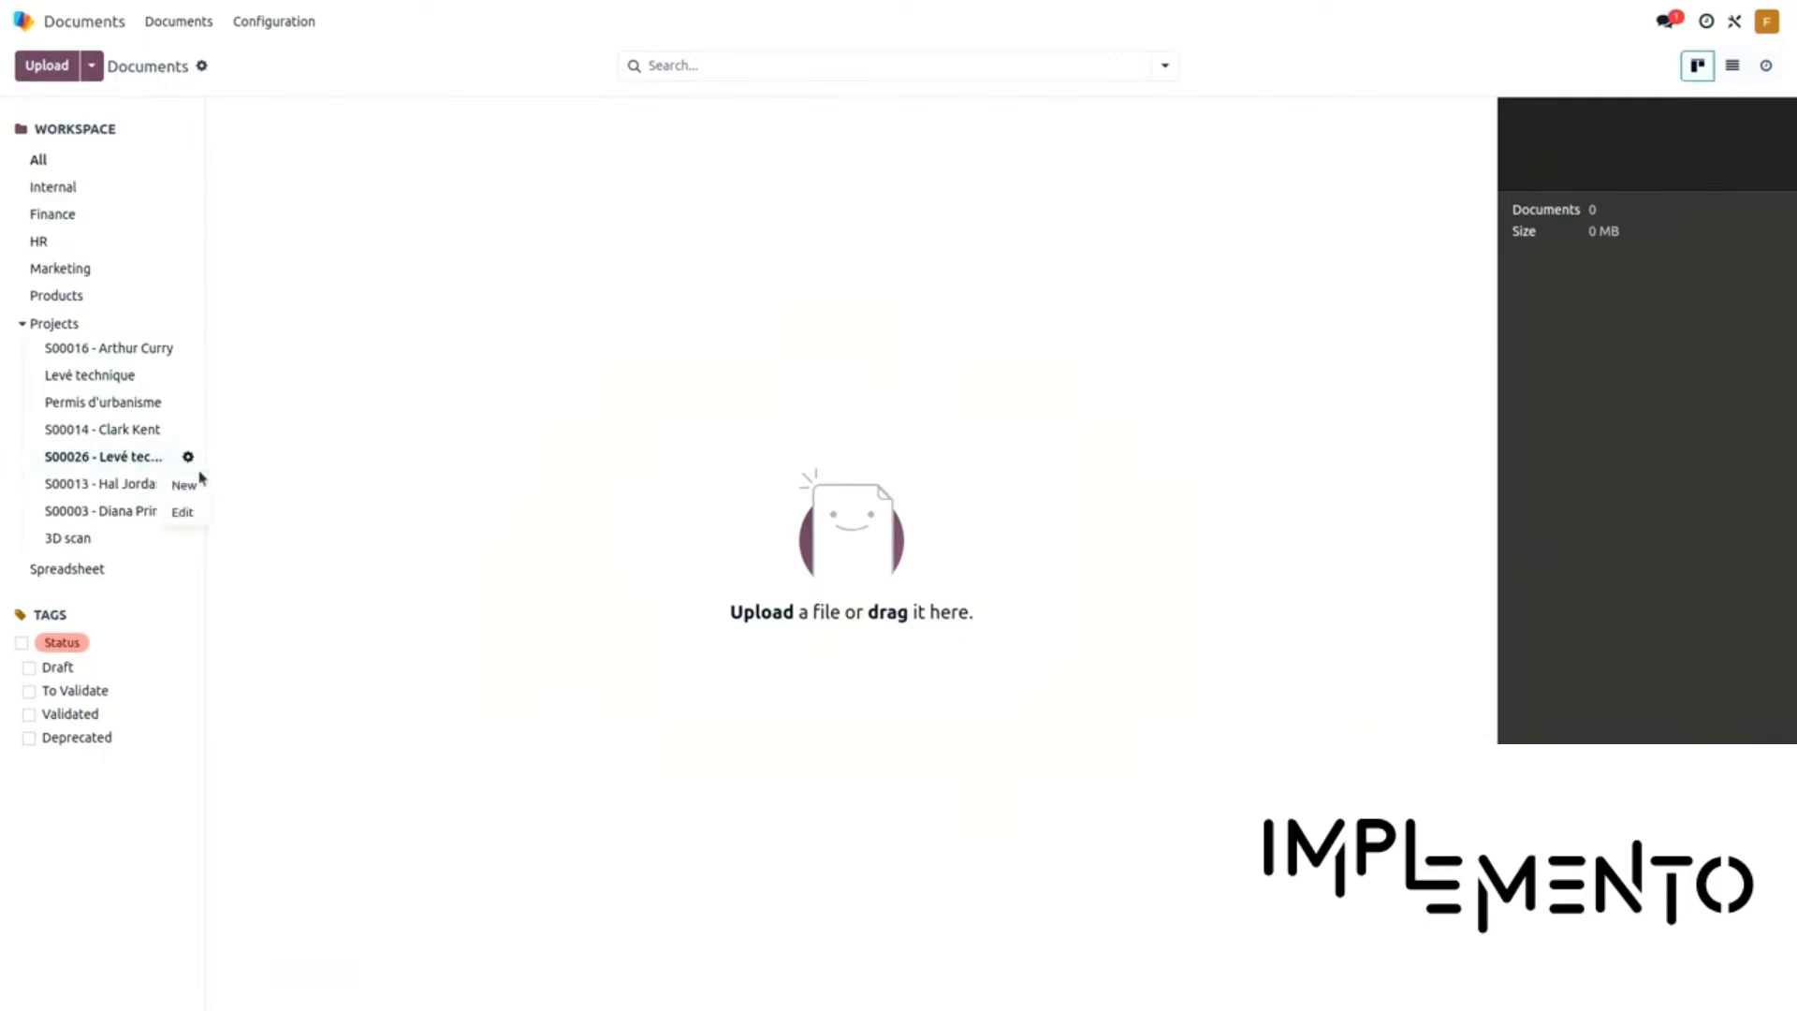
left_click(184, 513)
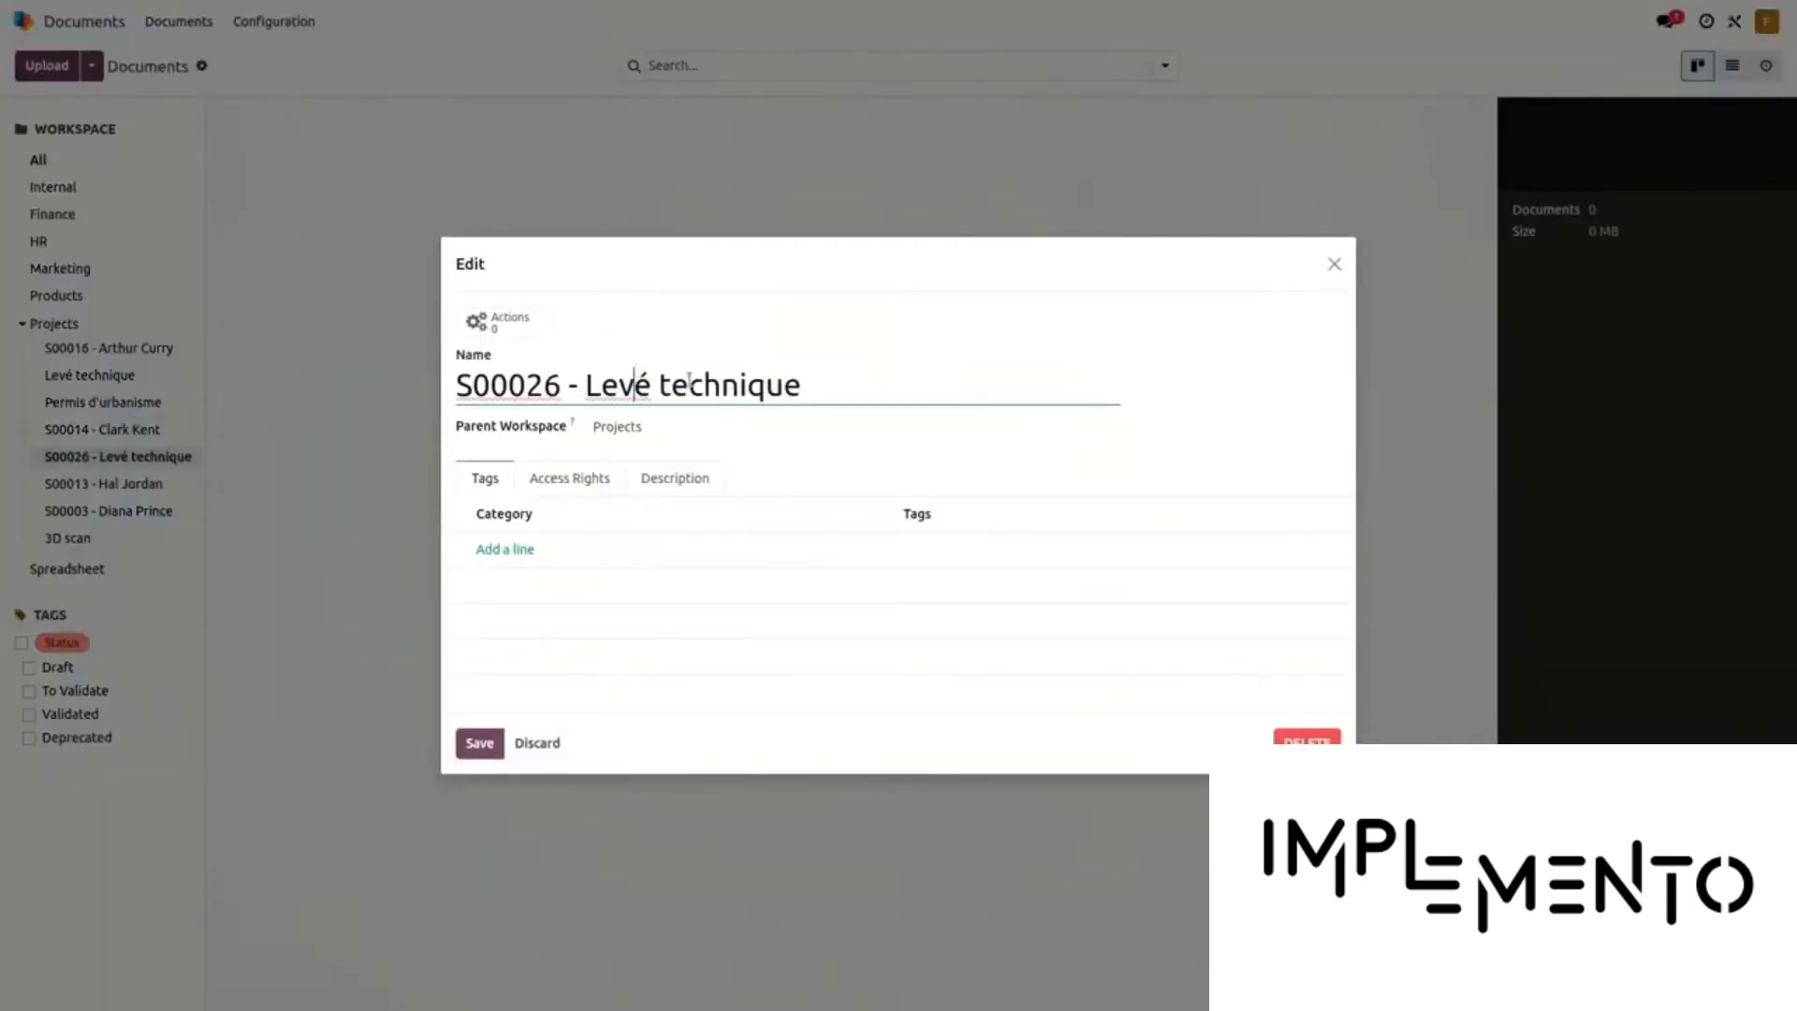
key("ctrl+shift+Right")
key("ctrl+shift+Right")
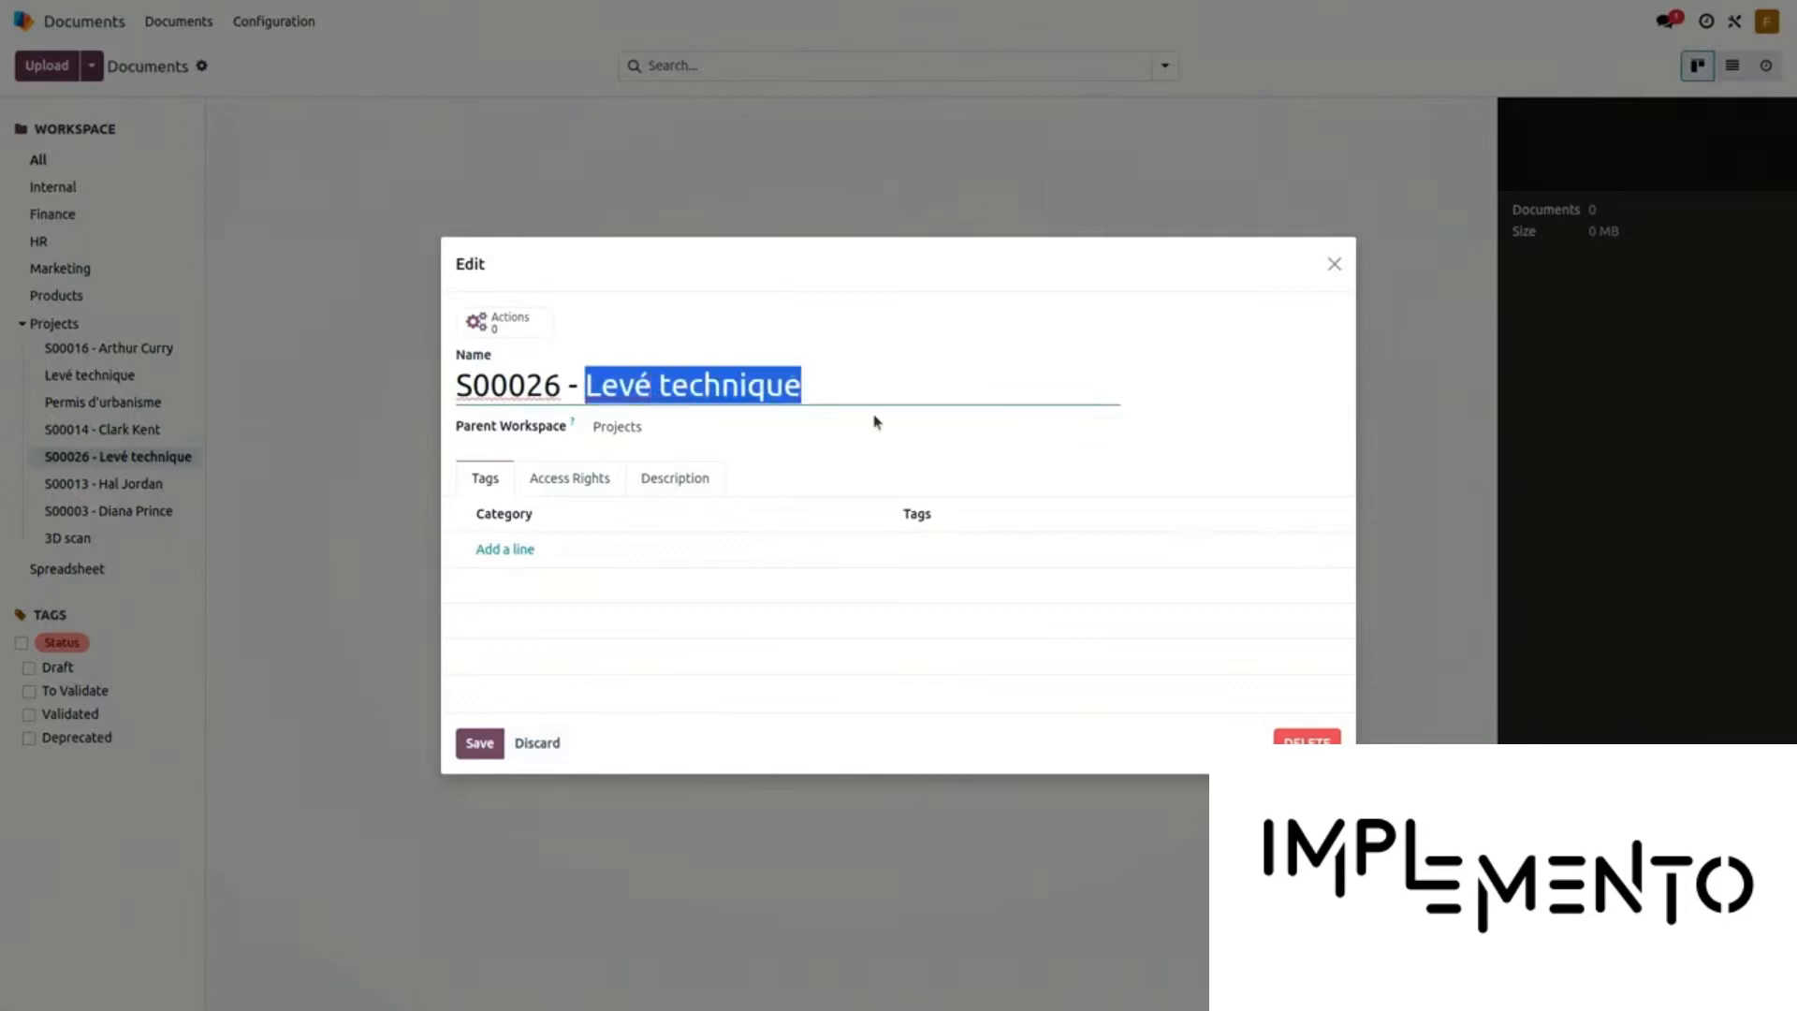
type("Brue")
key("BackSpace")
key("BackSpace")
type("ce Wayne")
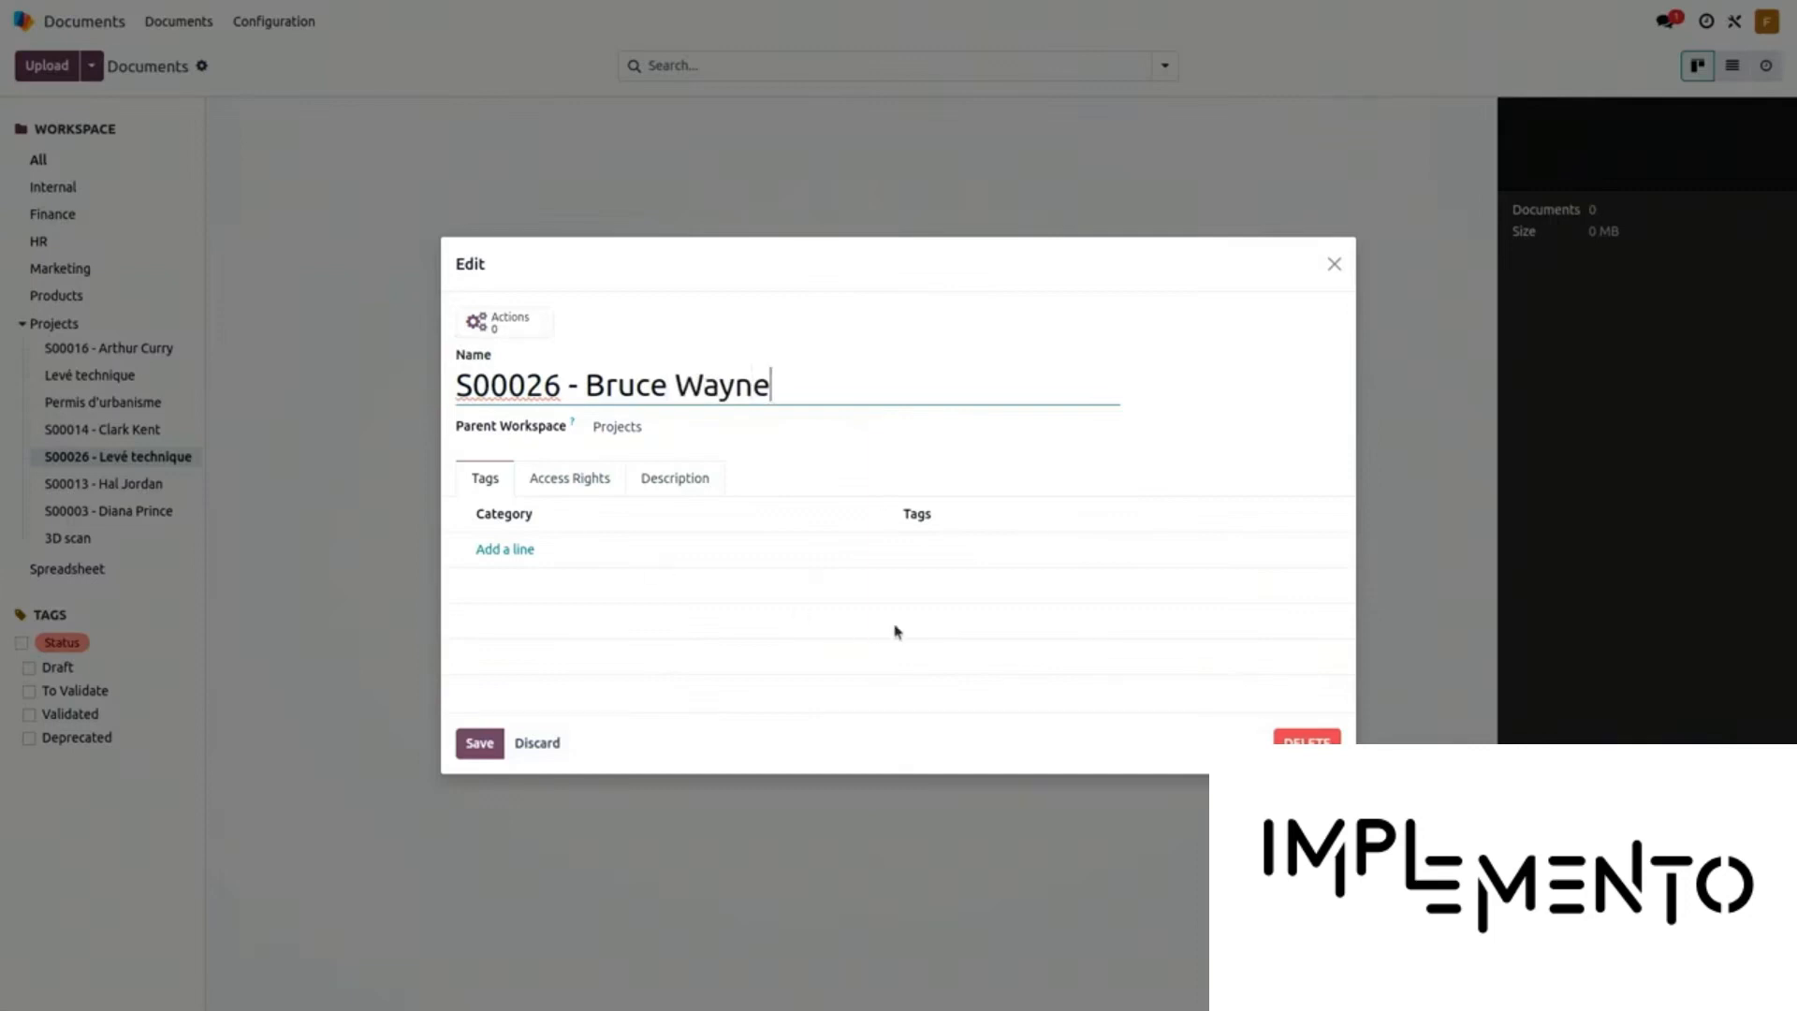
left_click(477, 749)
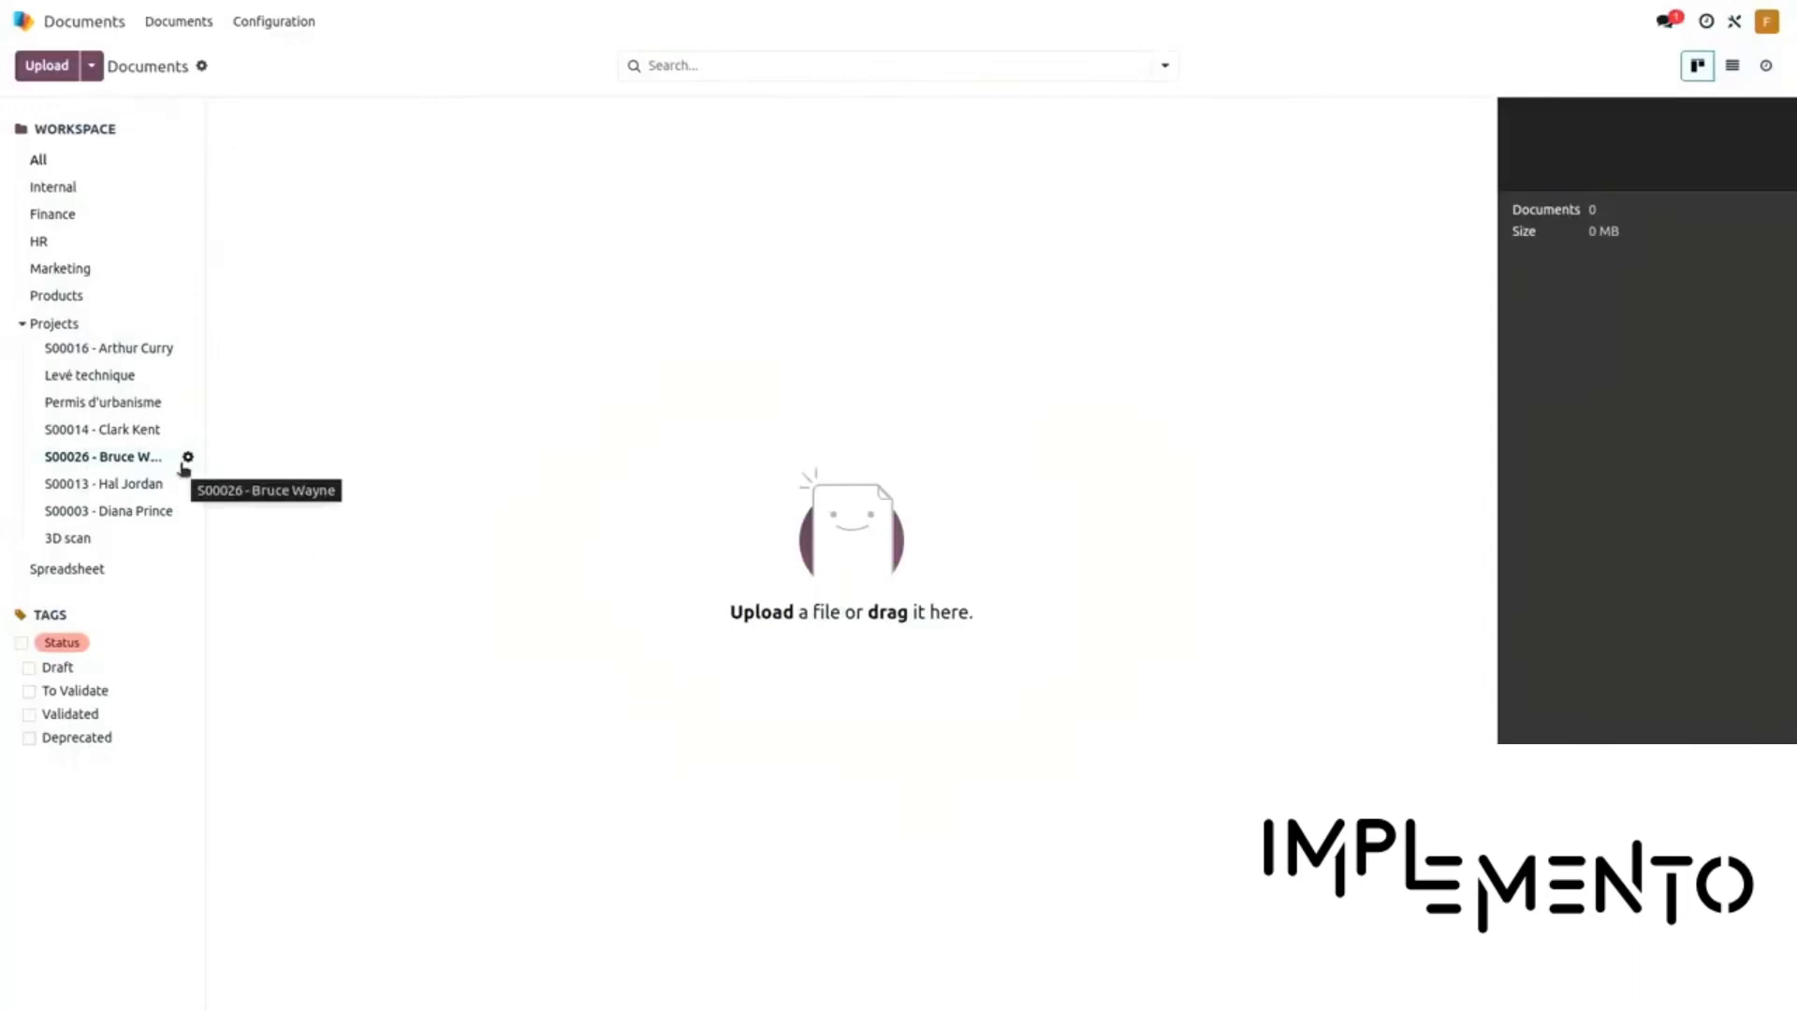
left_click(52, 67)
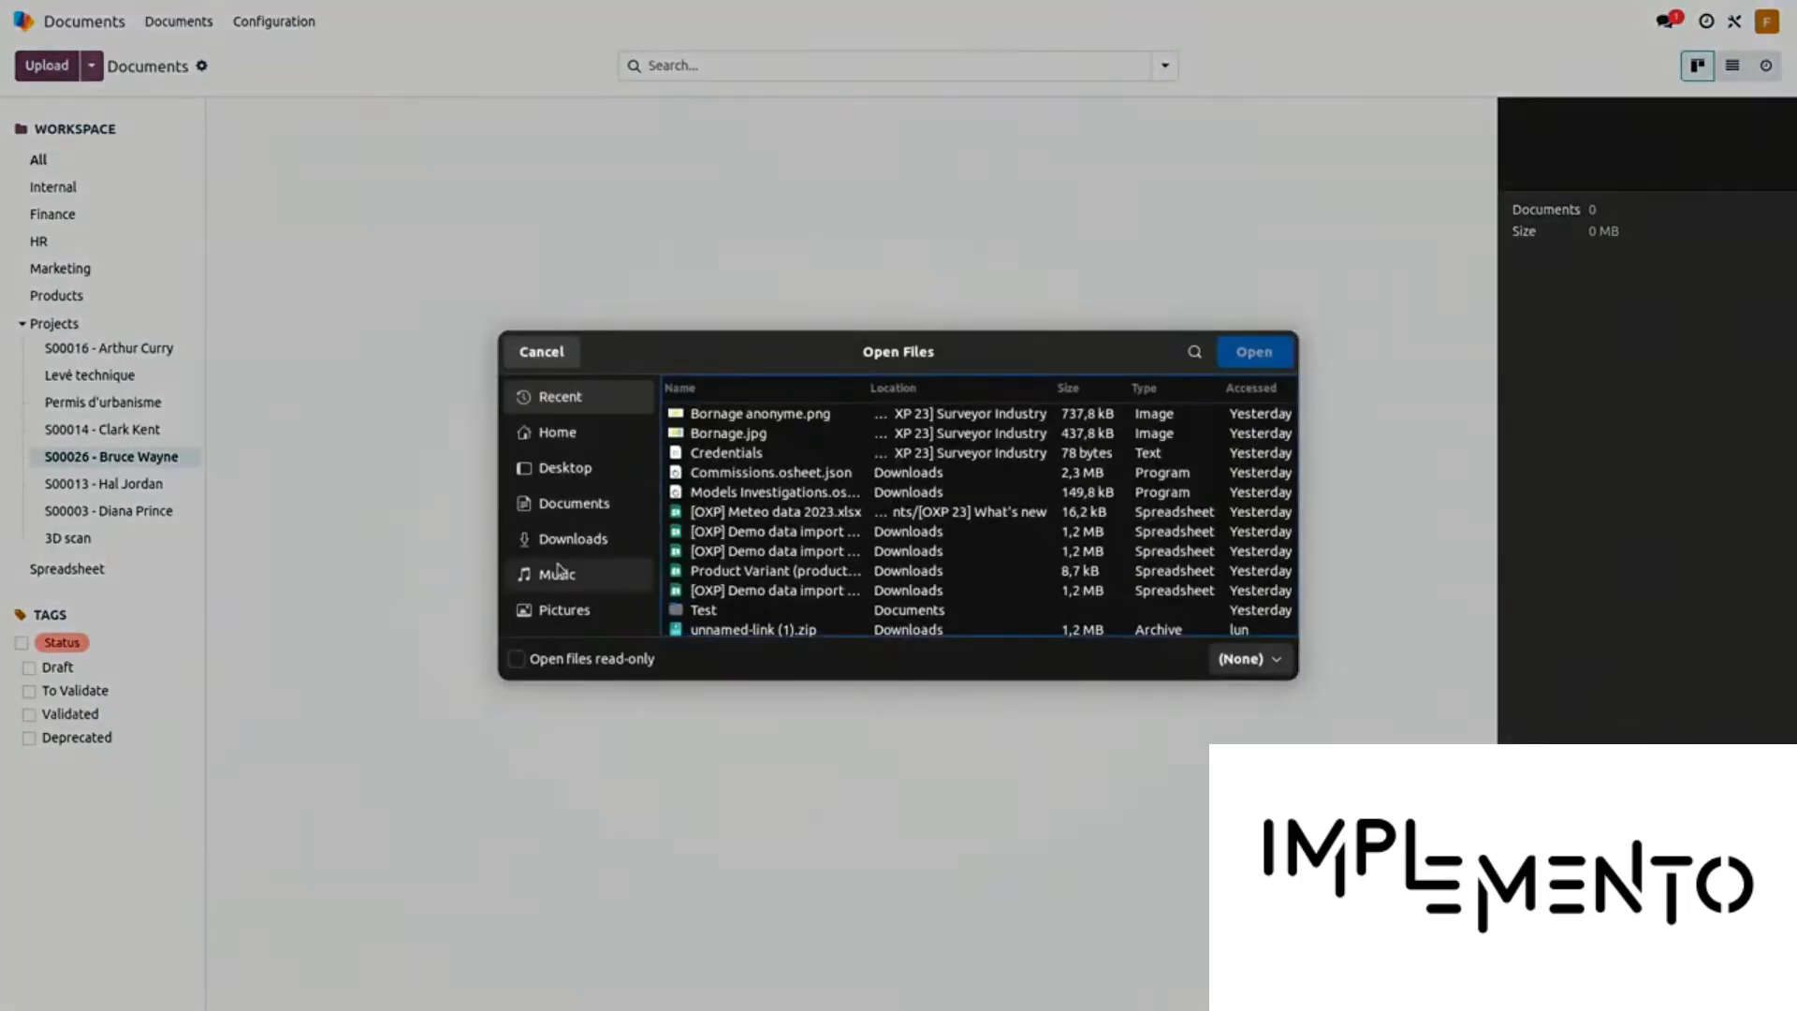
Upload Bornage anonyme.png and Bornage.jpg from the [OXP 23] Surveyor Industry folder and preview Bornage.jpg
left_click(562, 506)
double_click(785, 480)
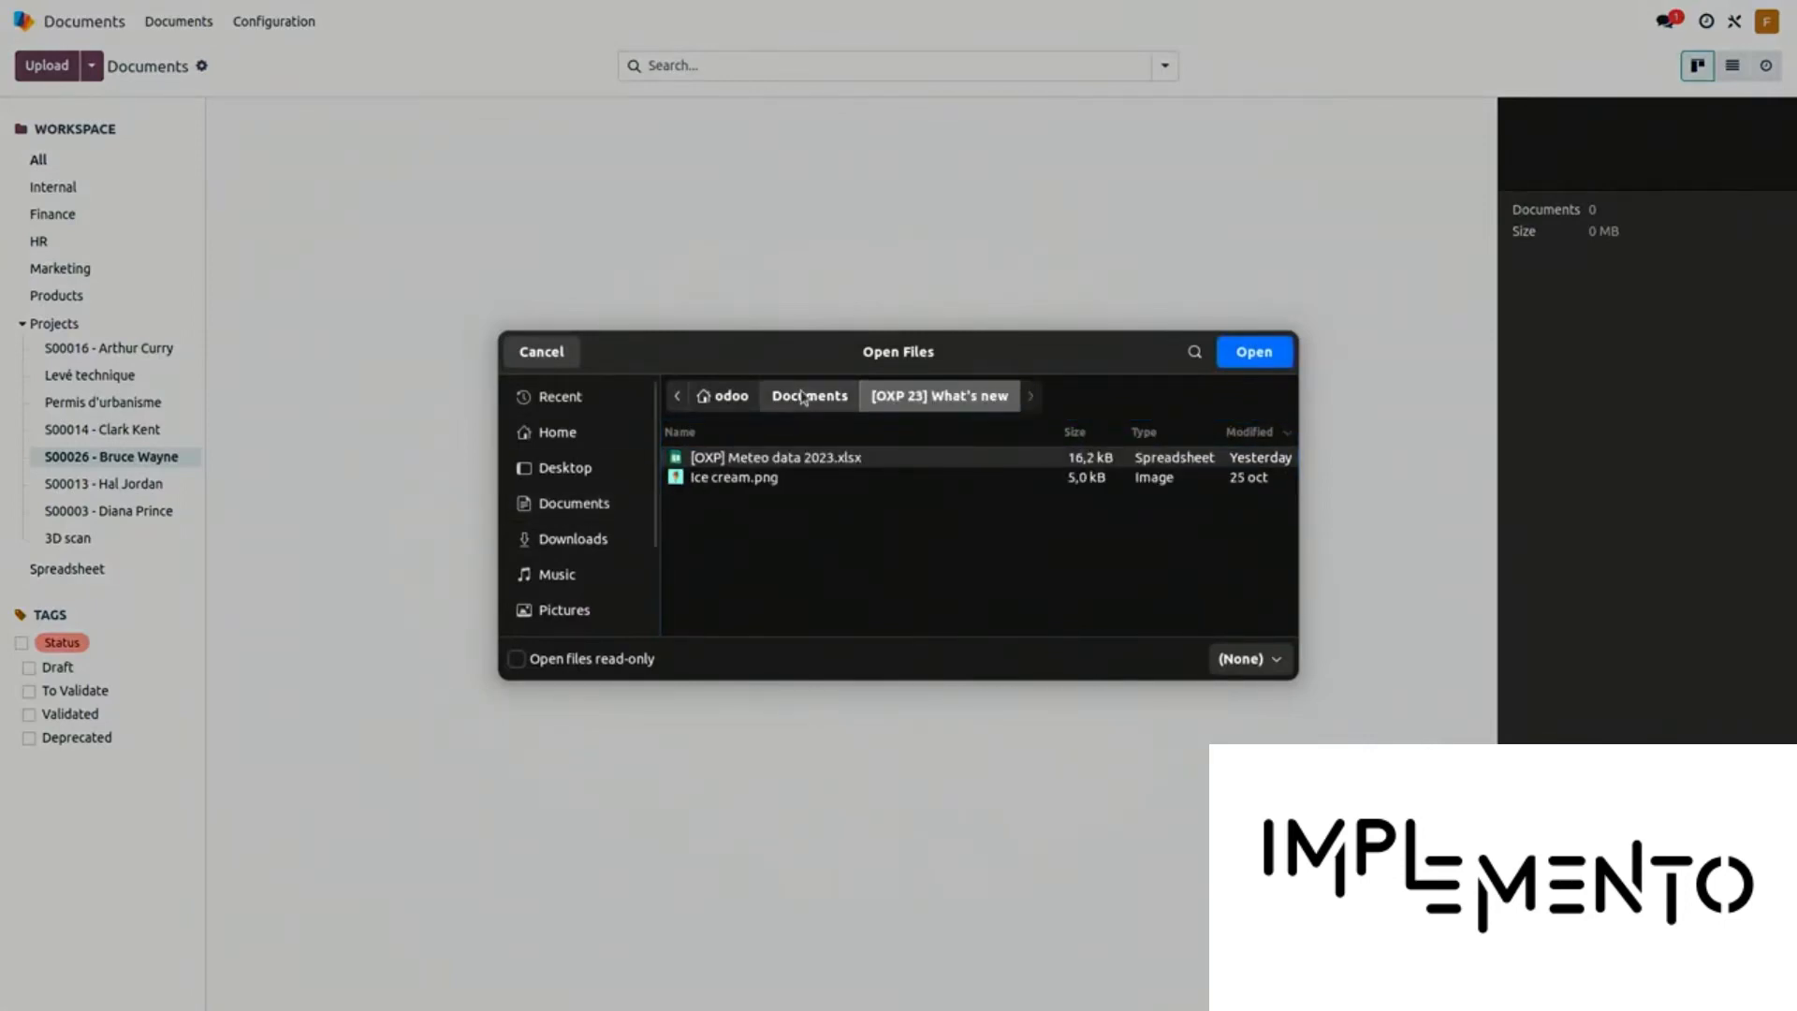
left_click(809, 395)
double_click(794, 458)
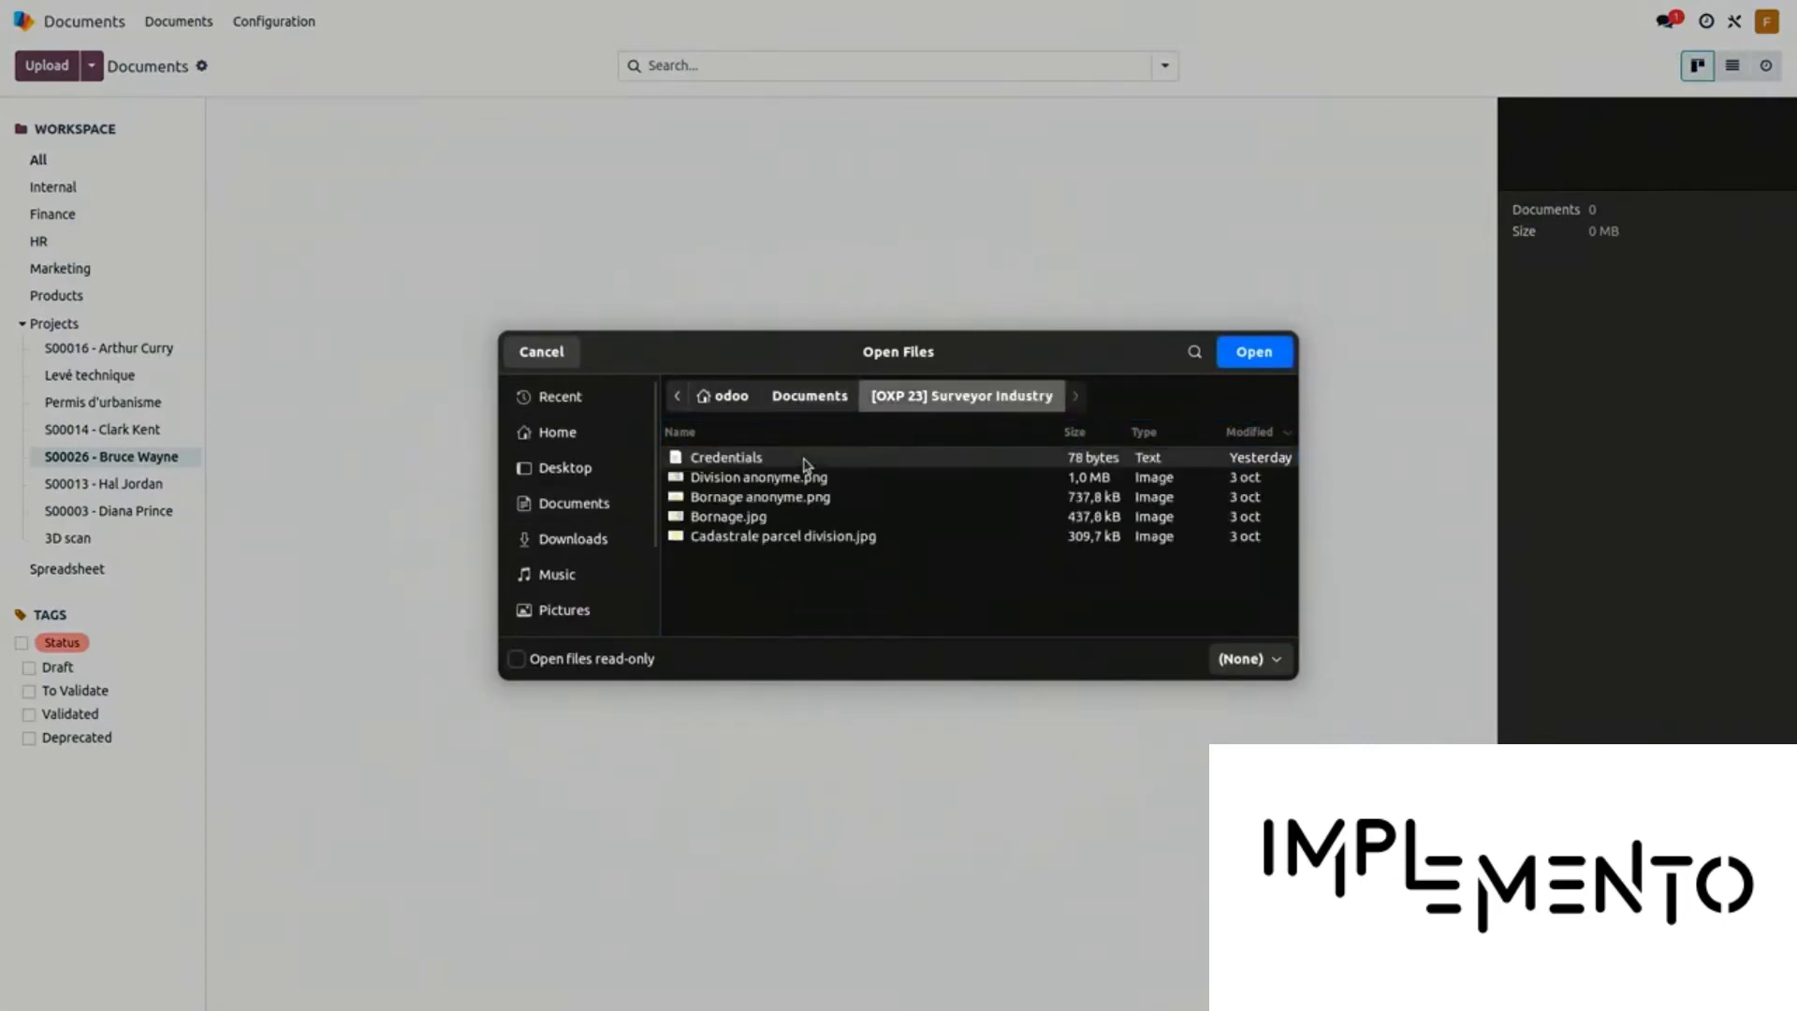
left_click(760, 498)
left_click(754, 517, "shift")
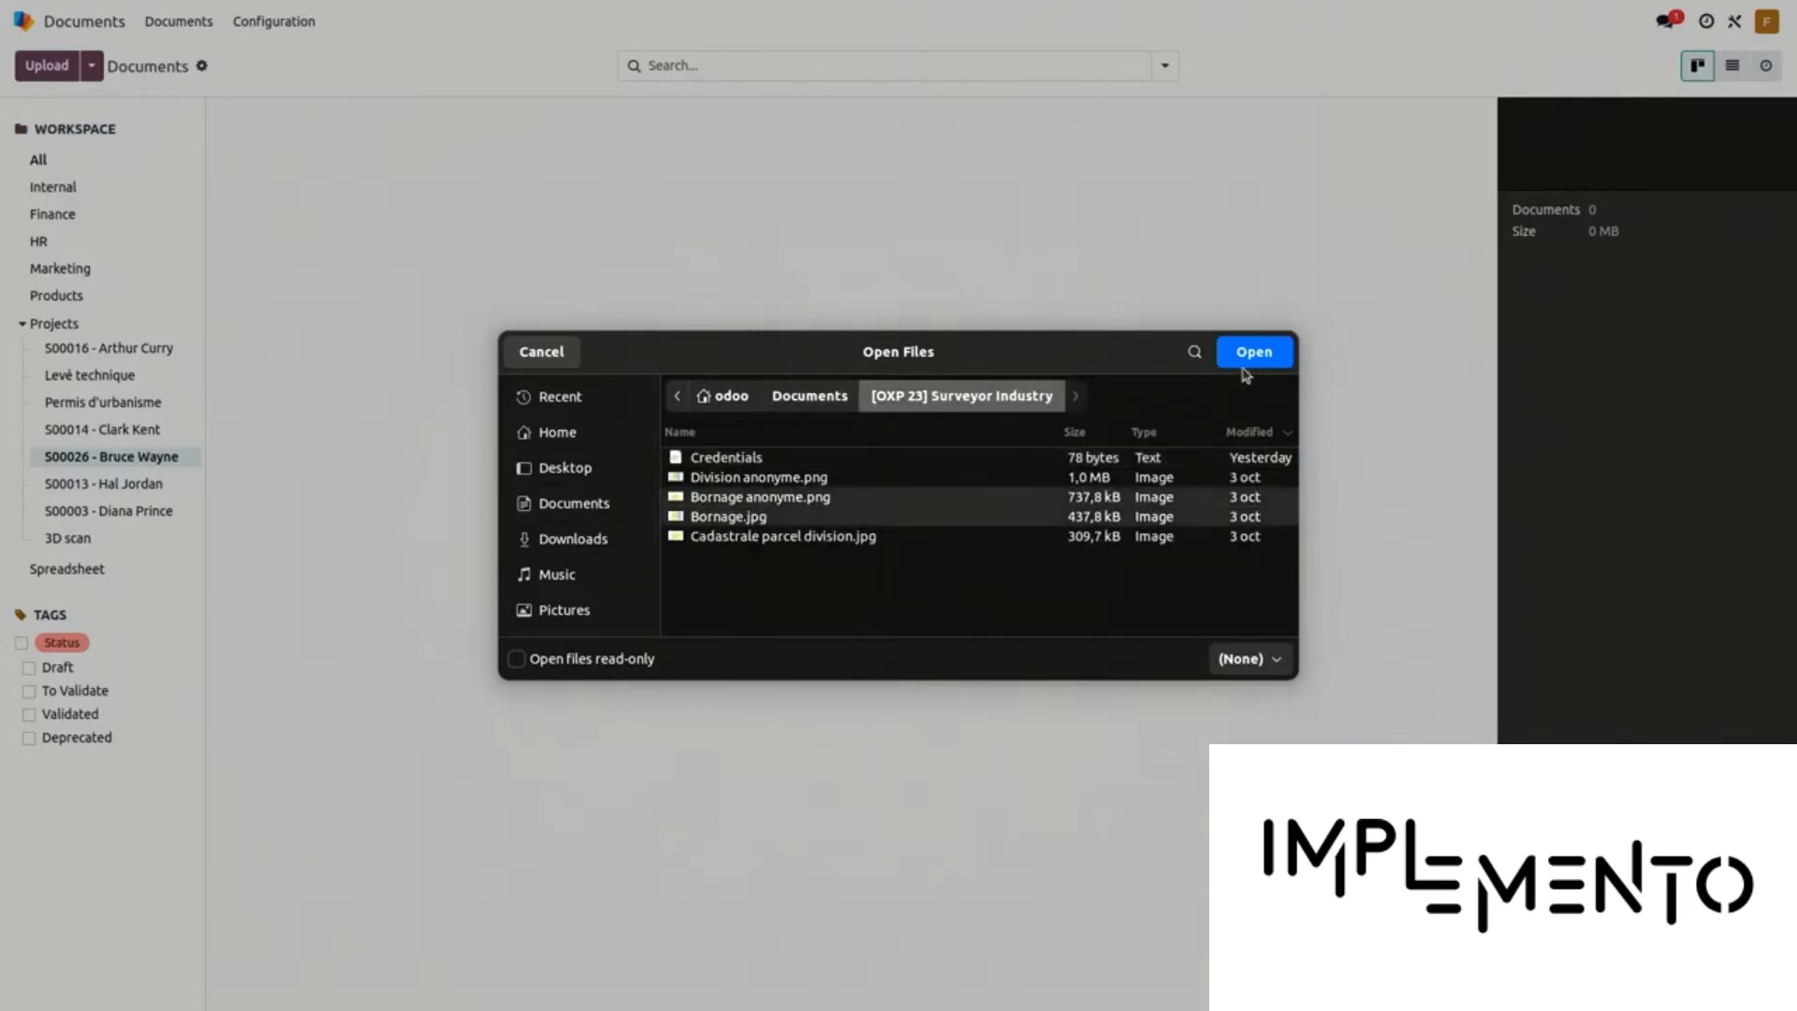
left_click(1245, 358)
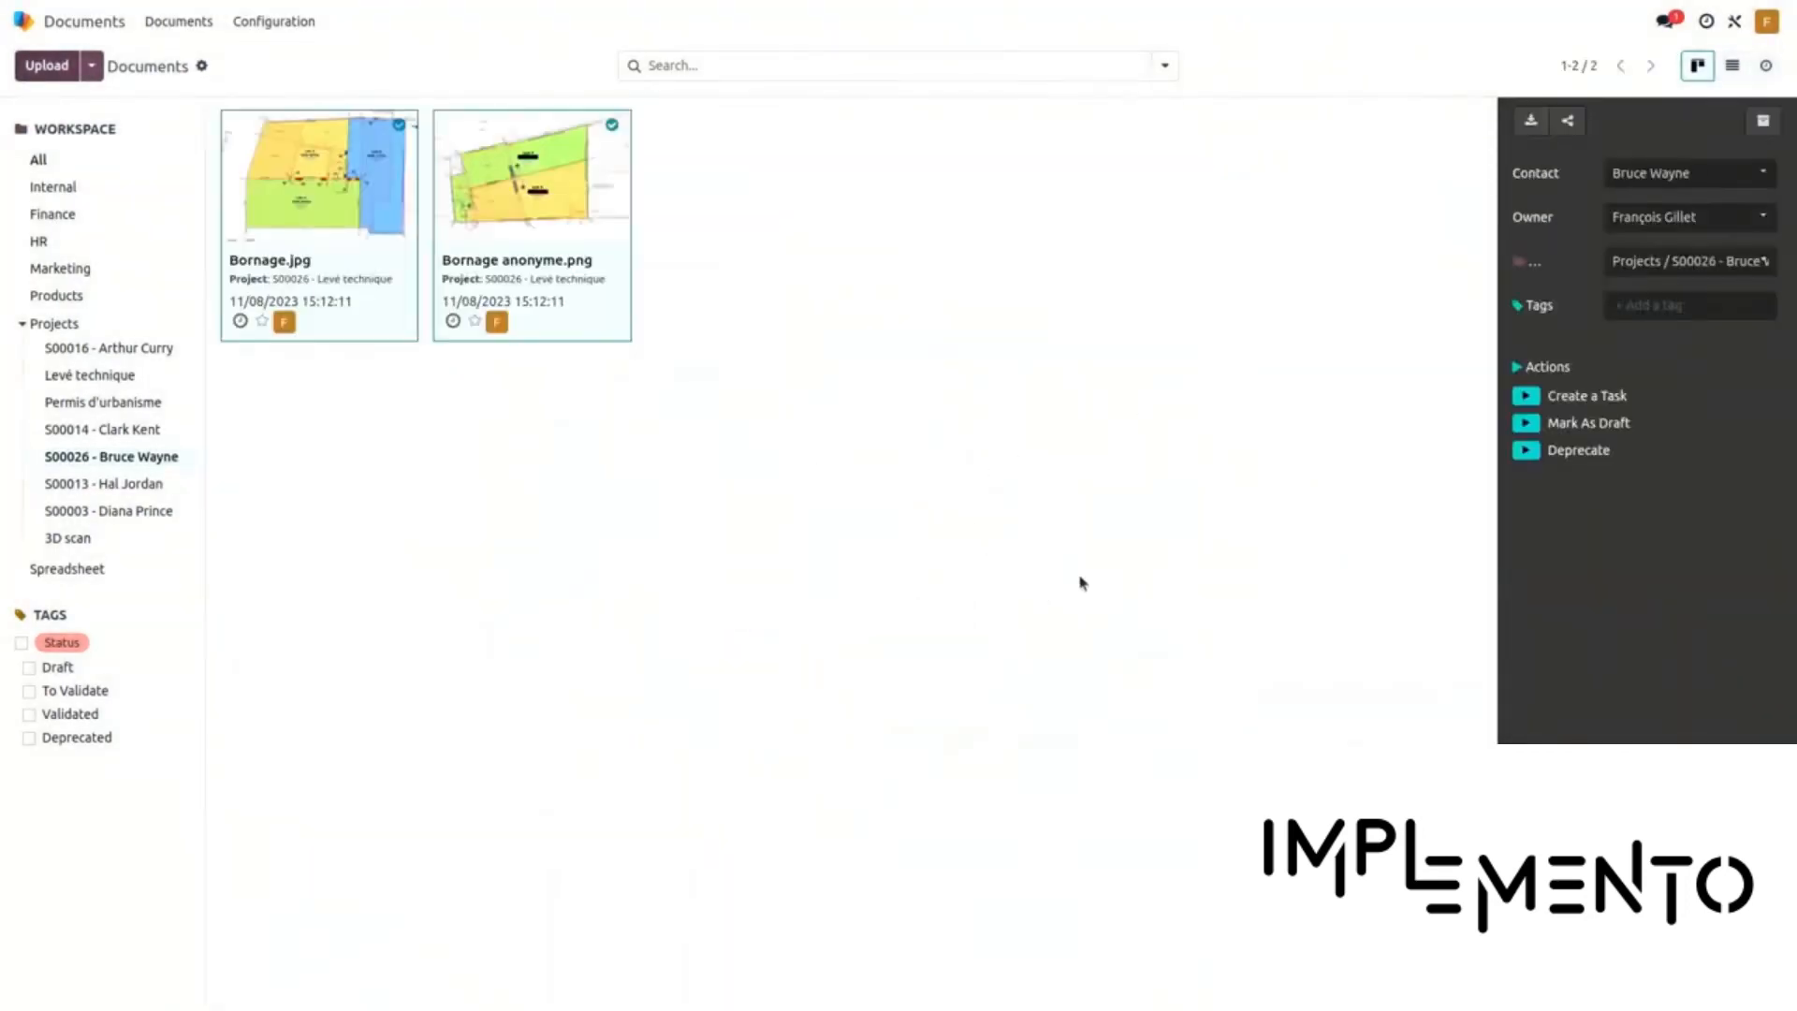
left_click(315, 176)
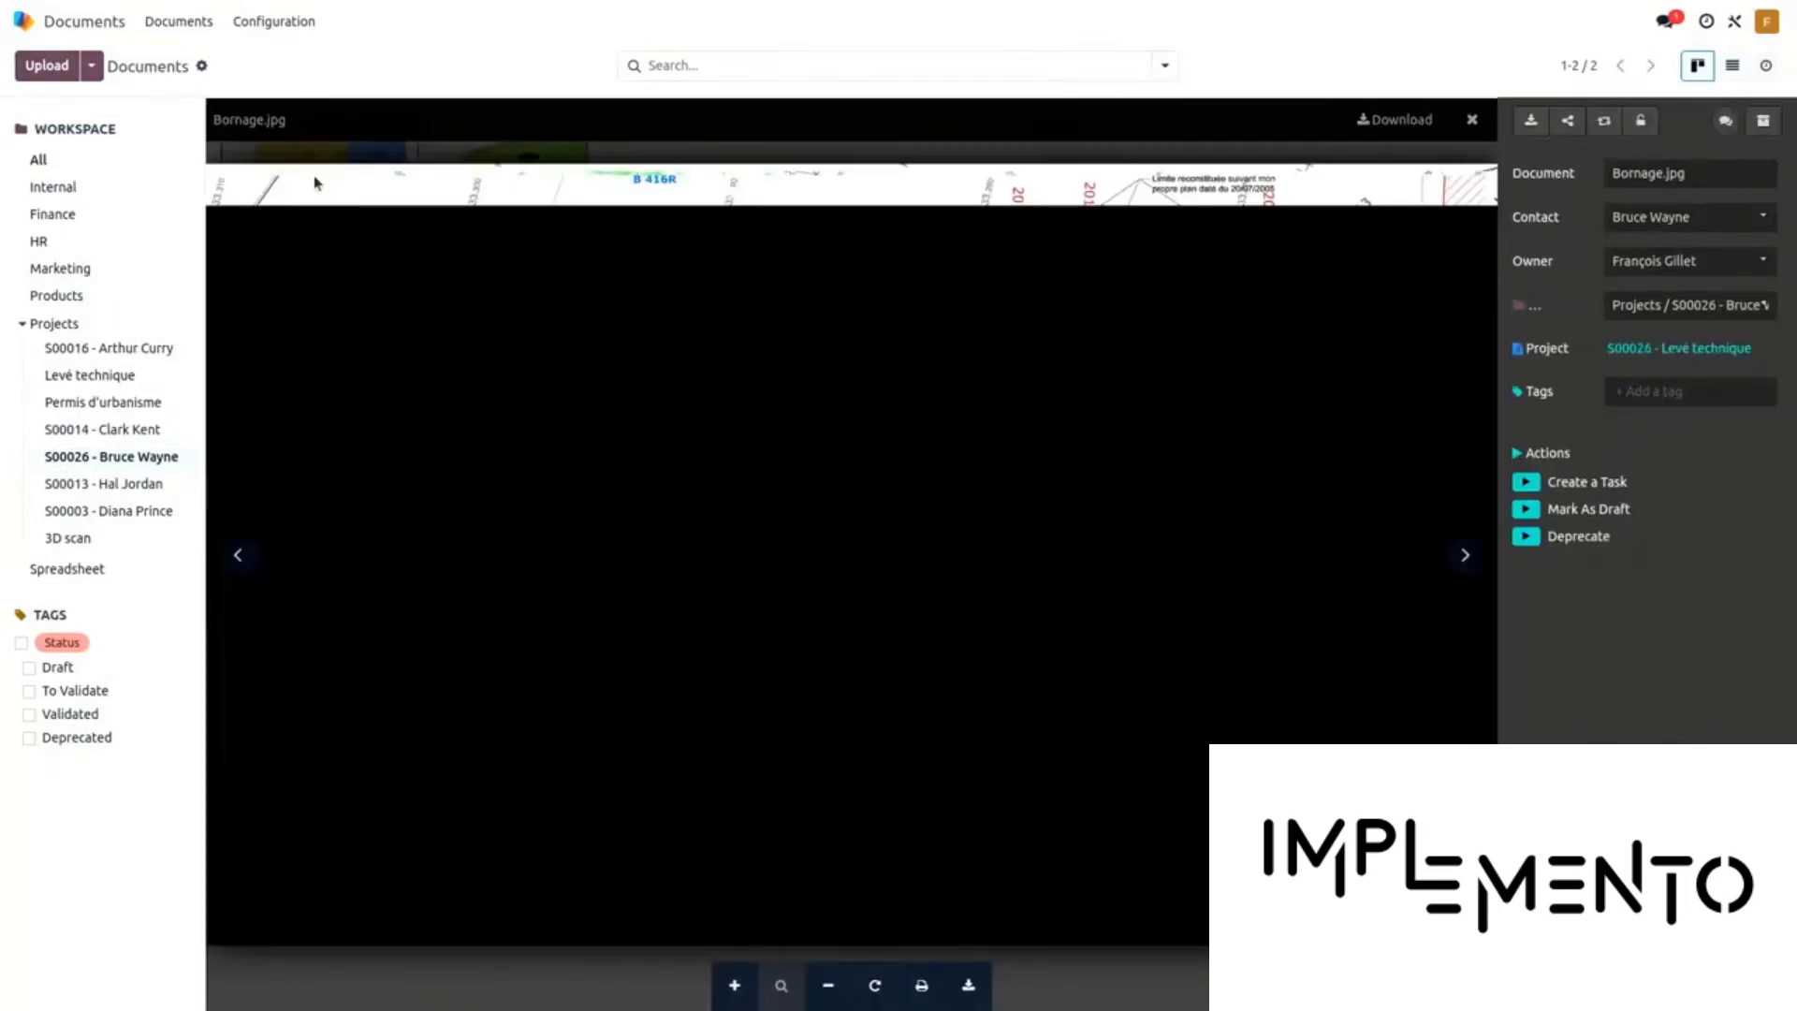
left_click(1480, 128)
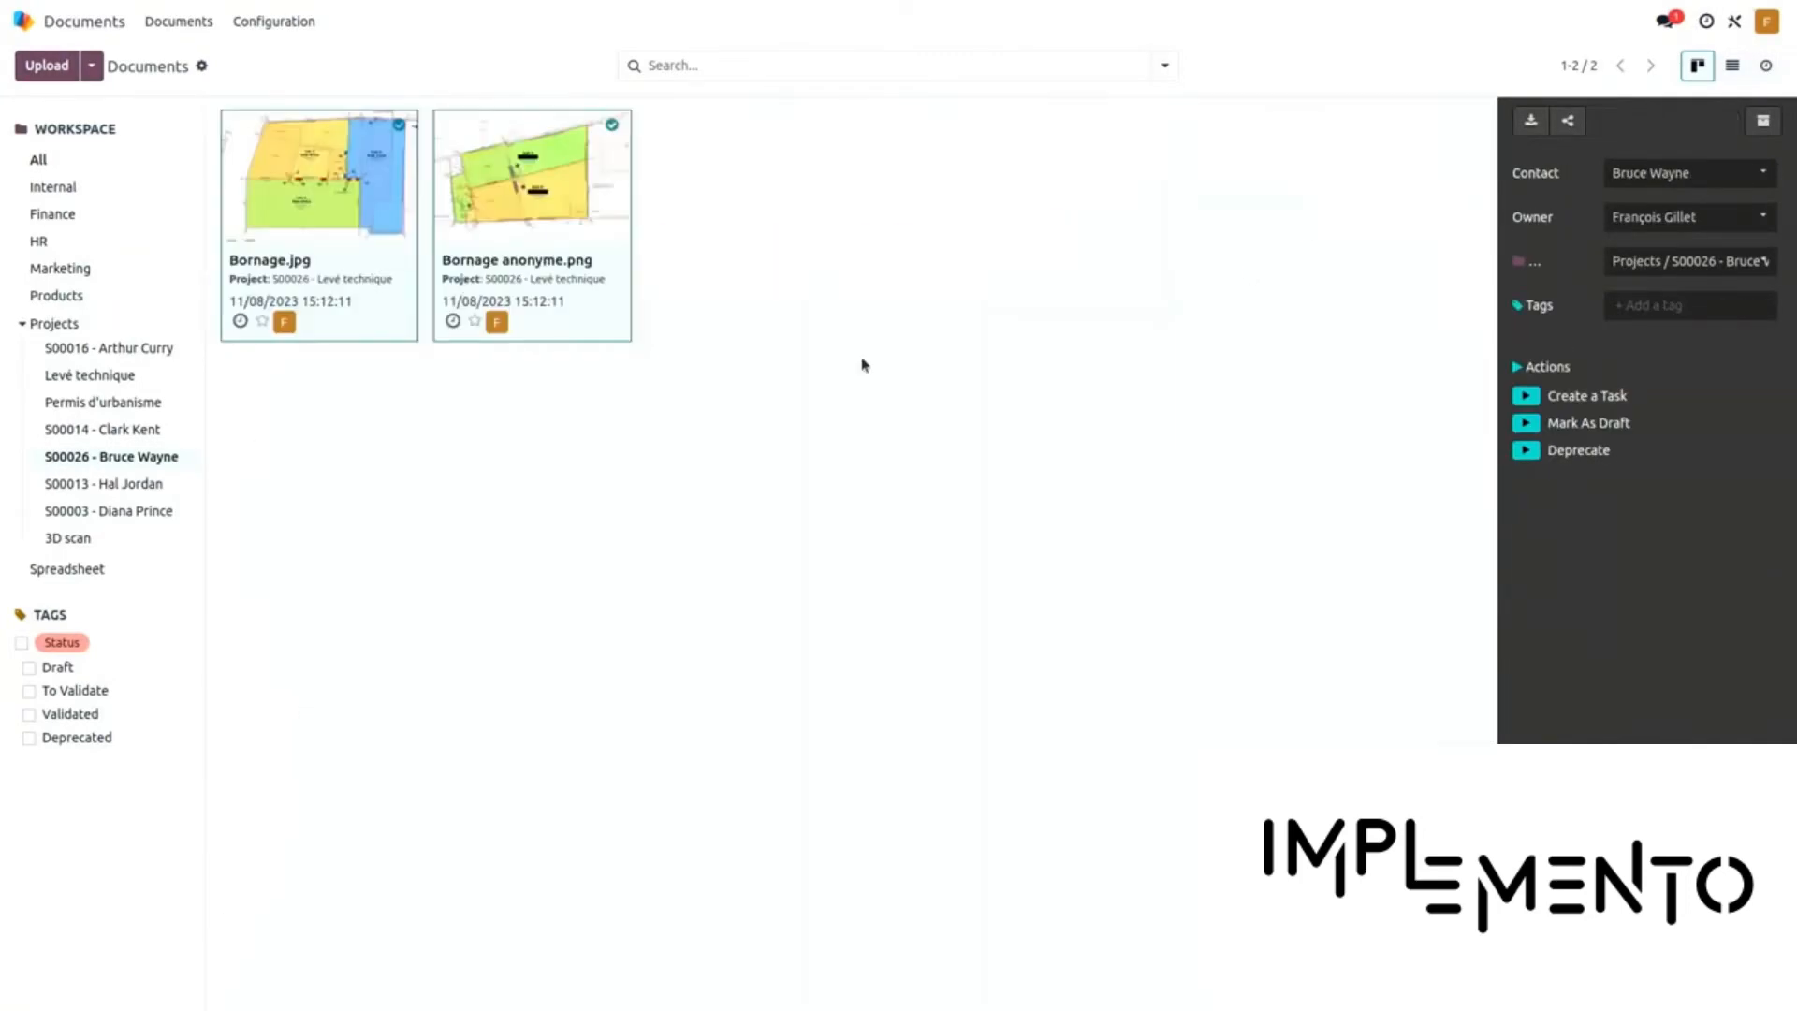
left_click(747, 526)
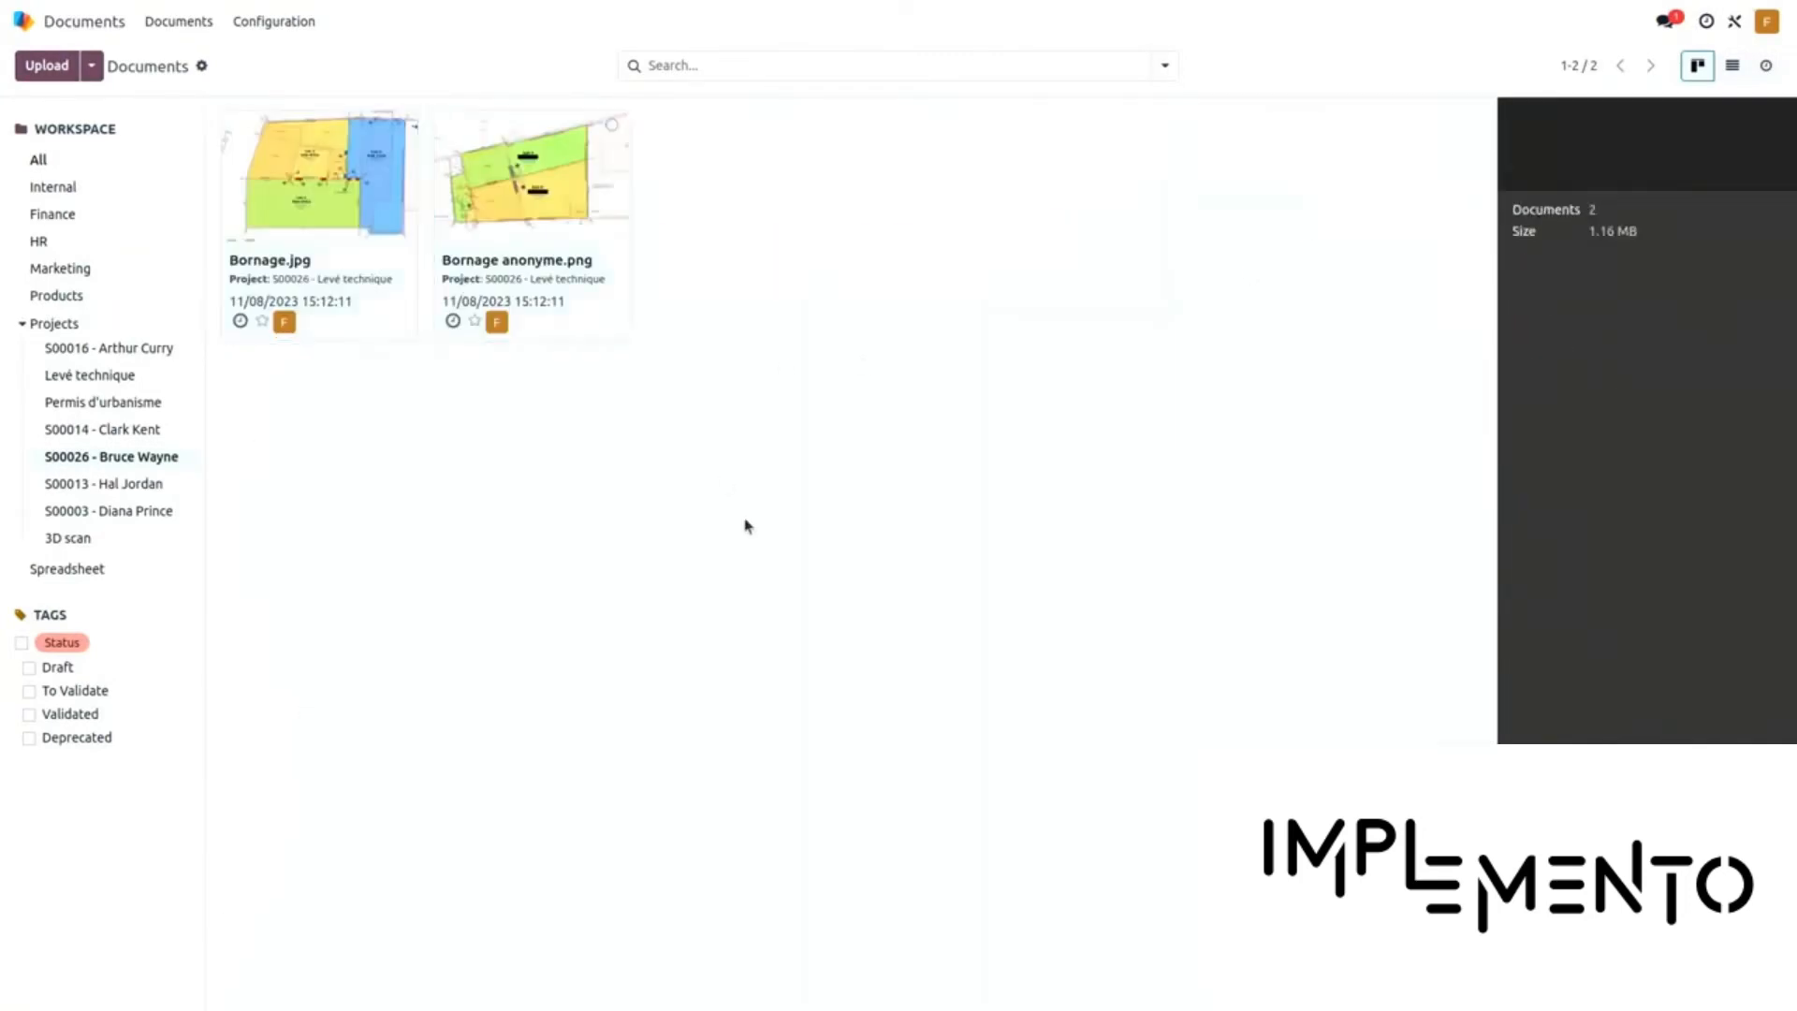
Create a download-only share link for the S00026 workspace, named after the customer's documents
left_click(92, 65)
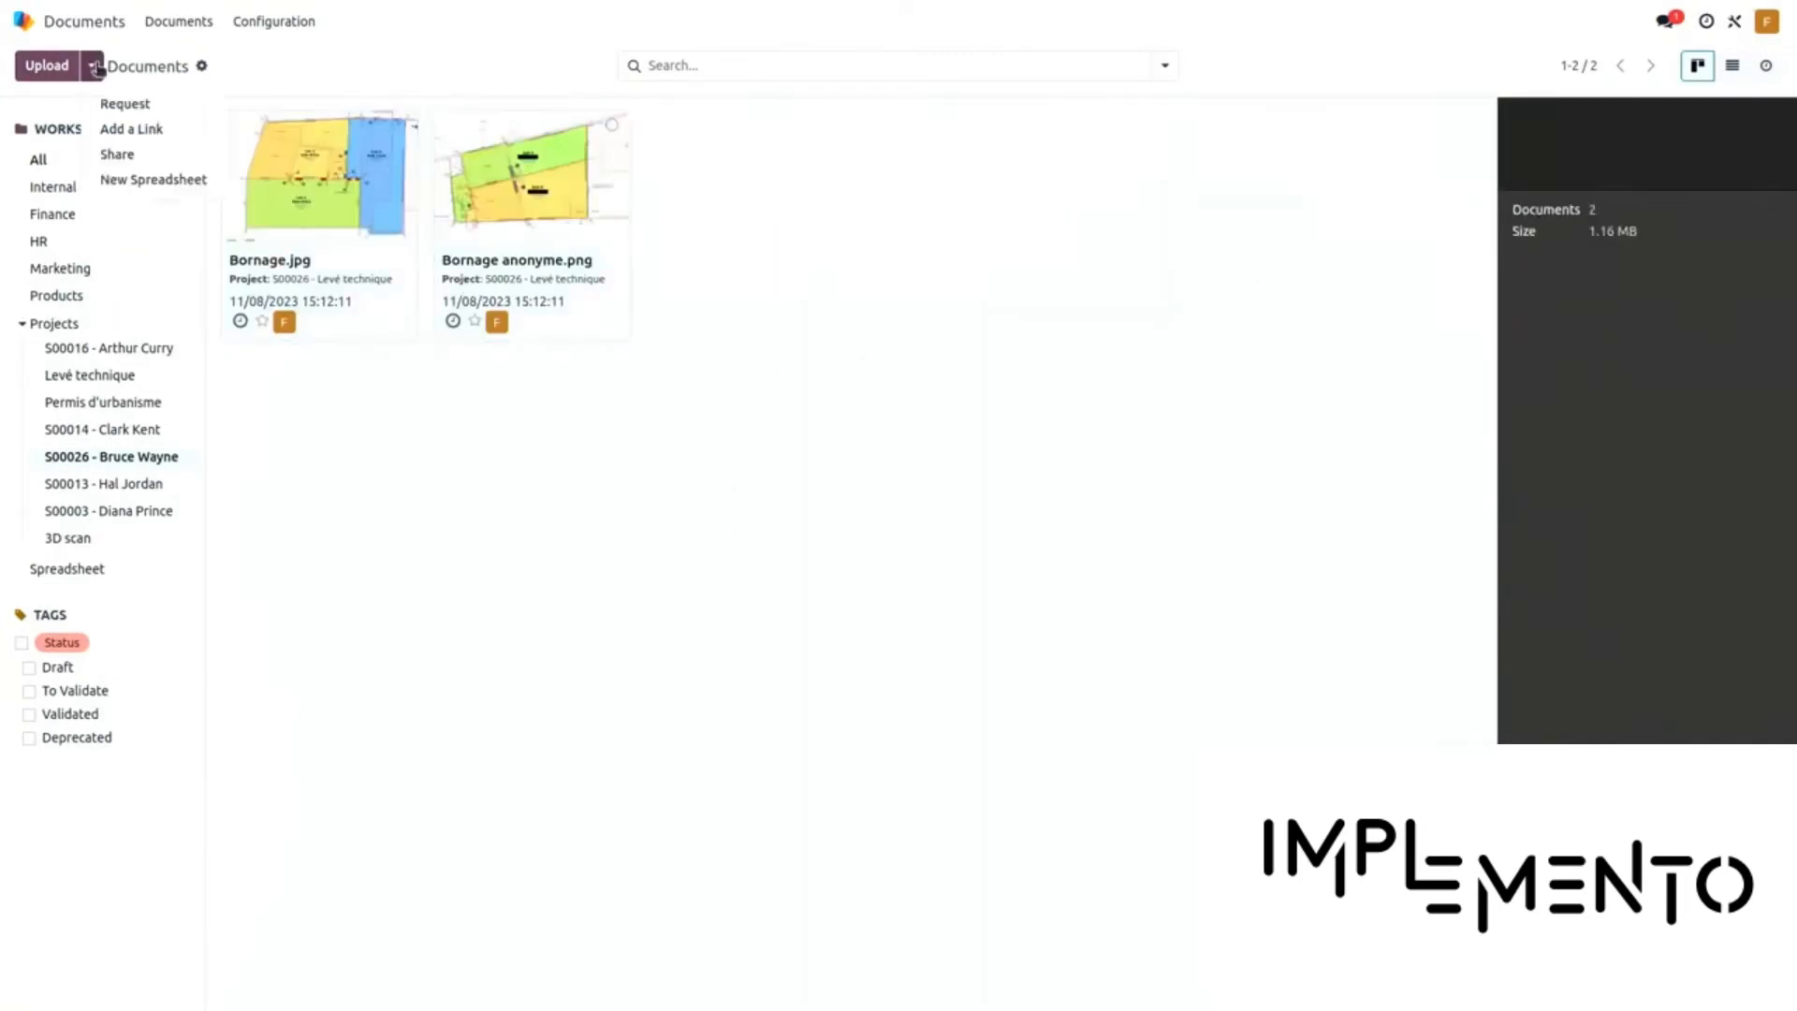
left_click(163, 161)
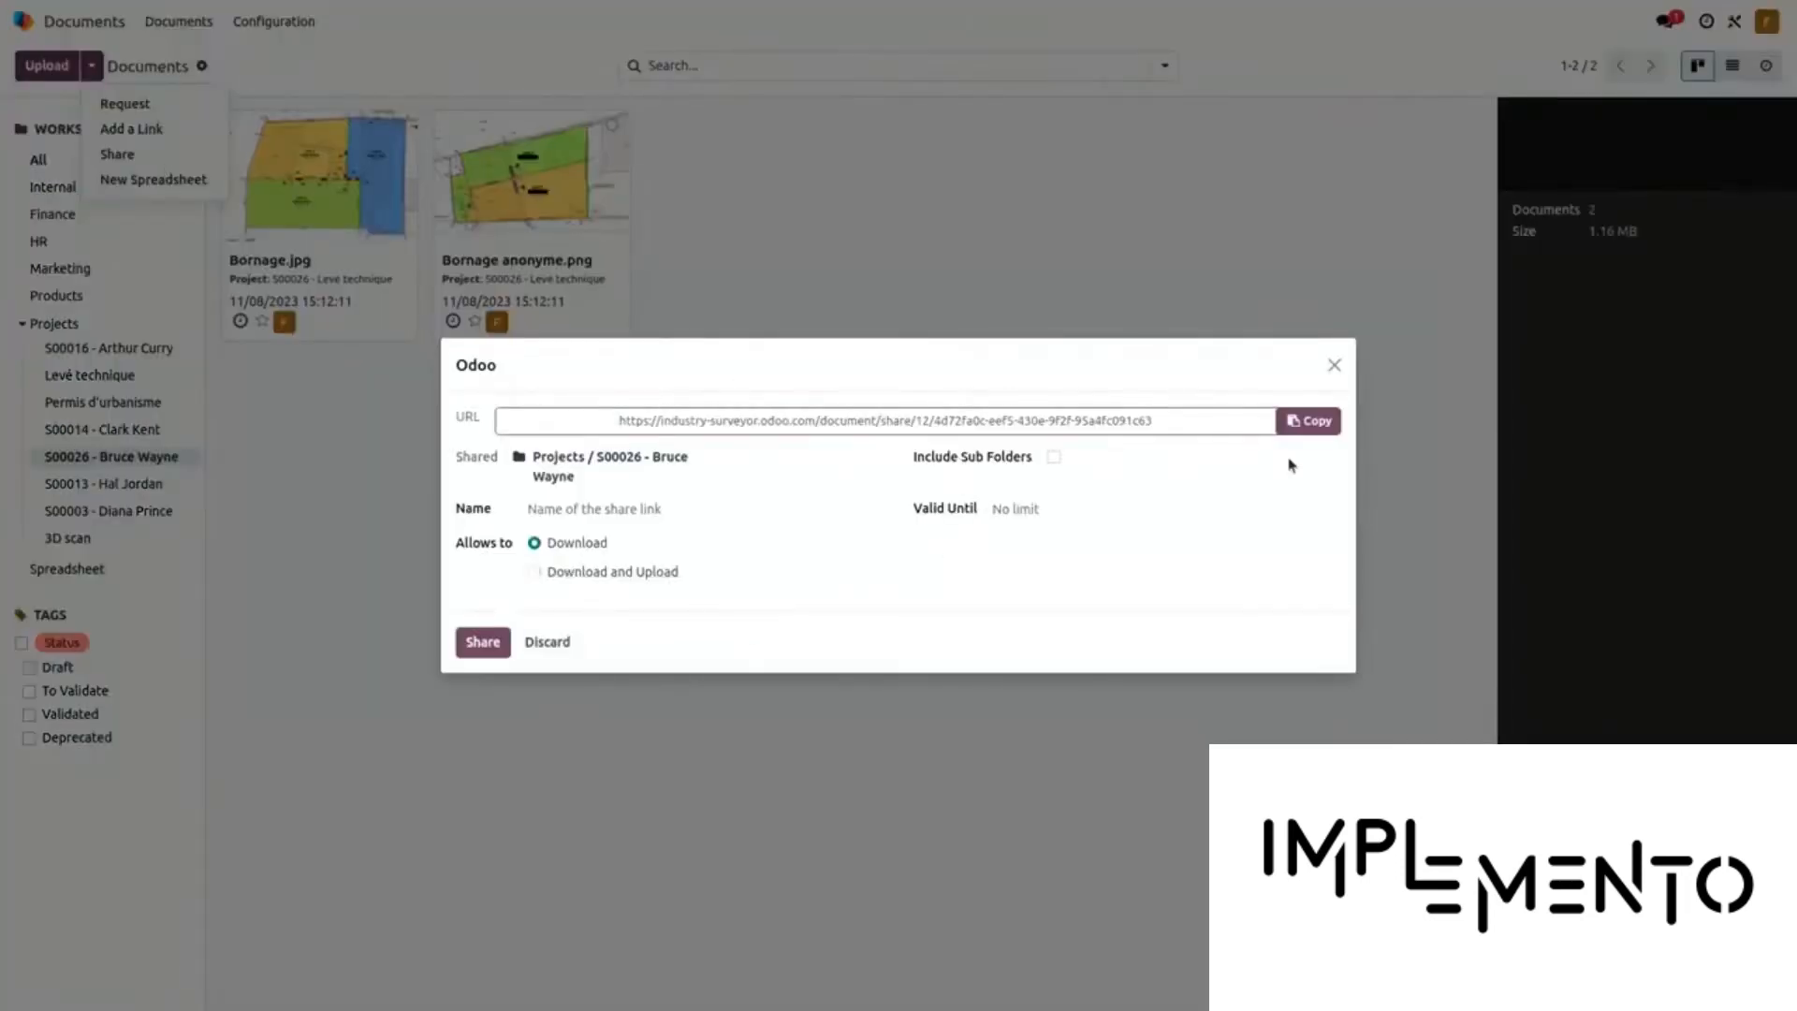
left_click(622, 514)
type("Bruce ")
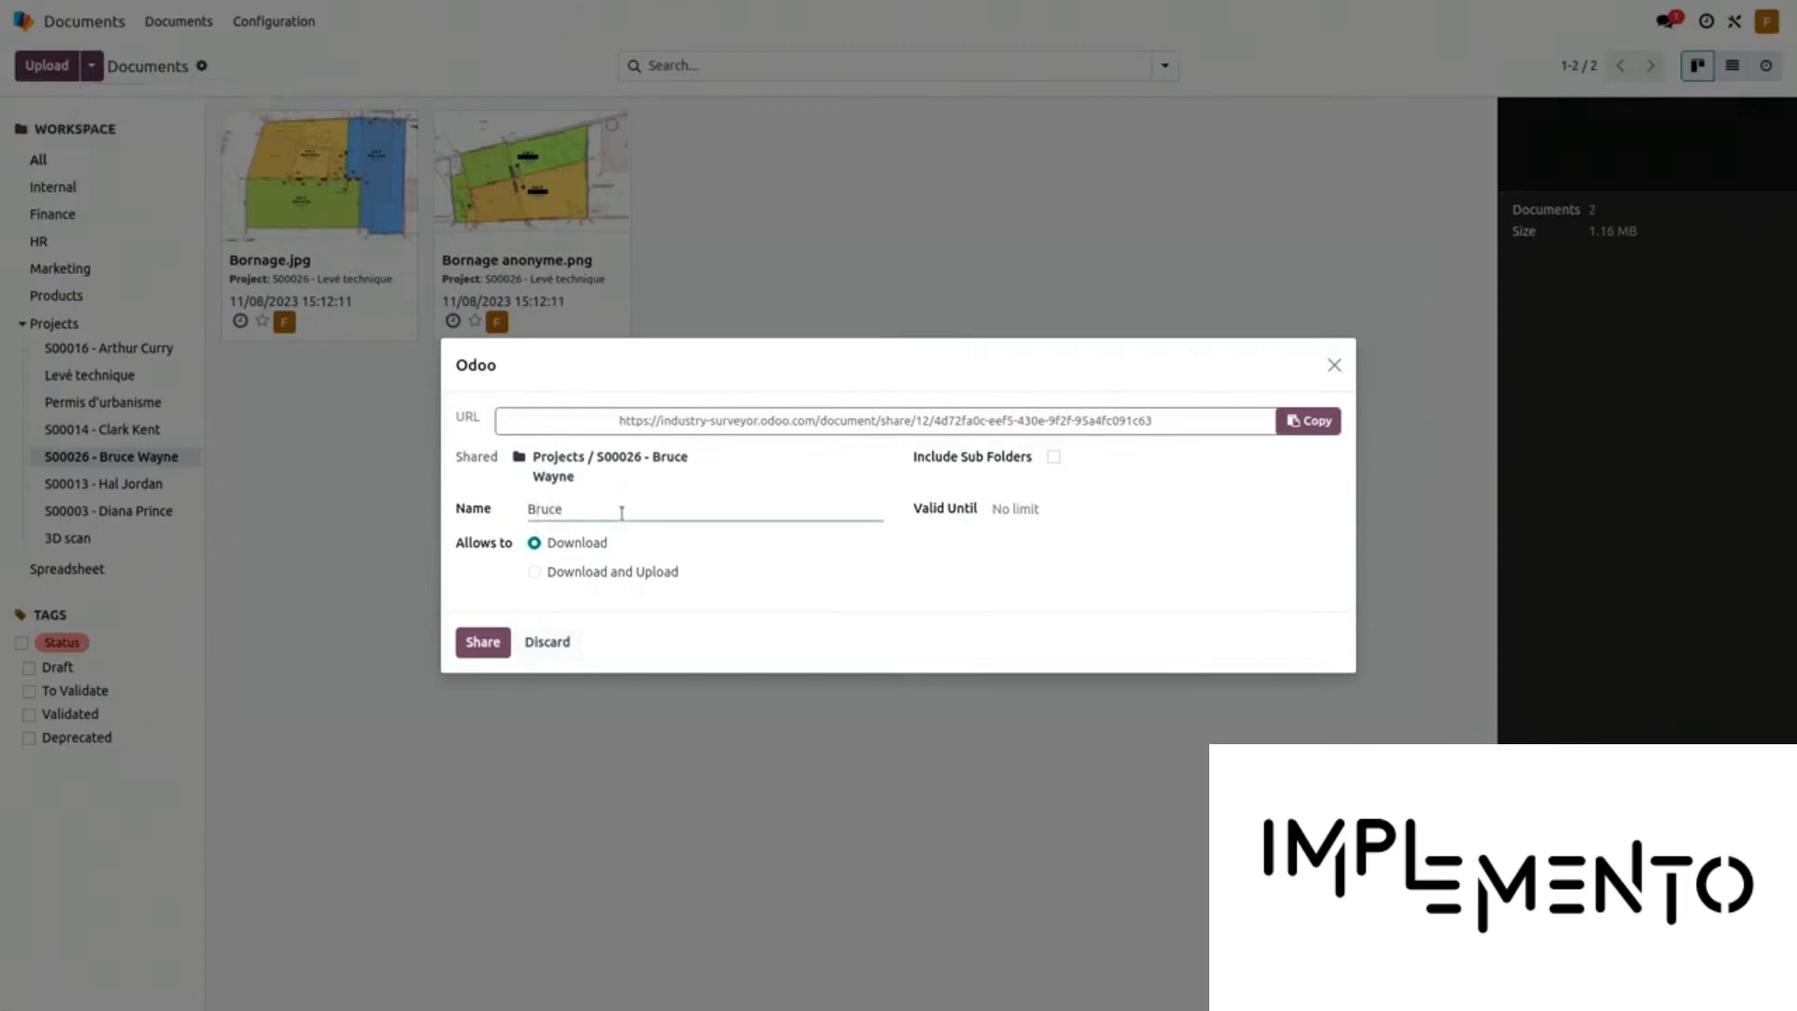
type("Wayne's doc")
left_click(485, 653)
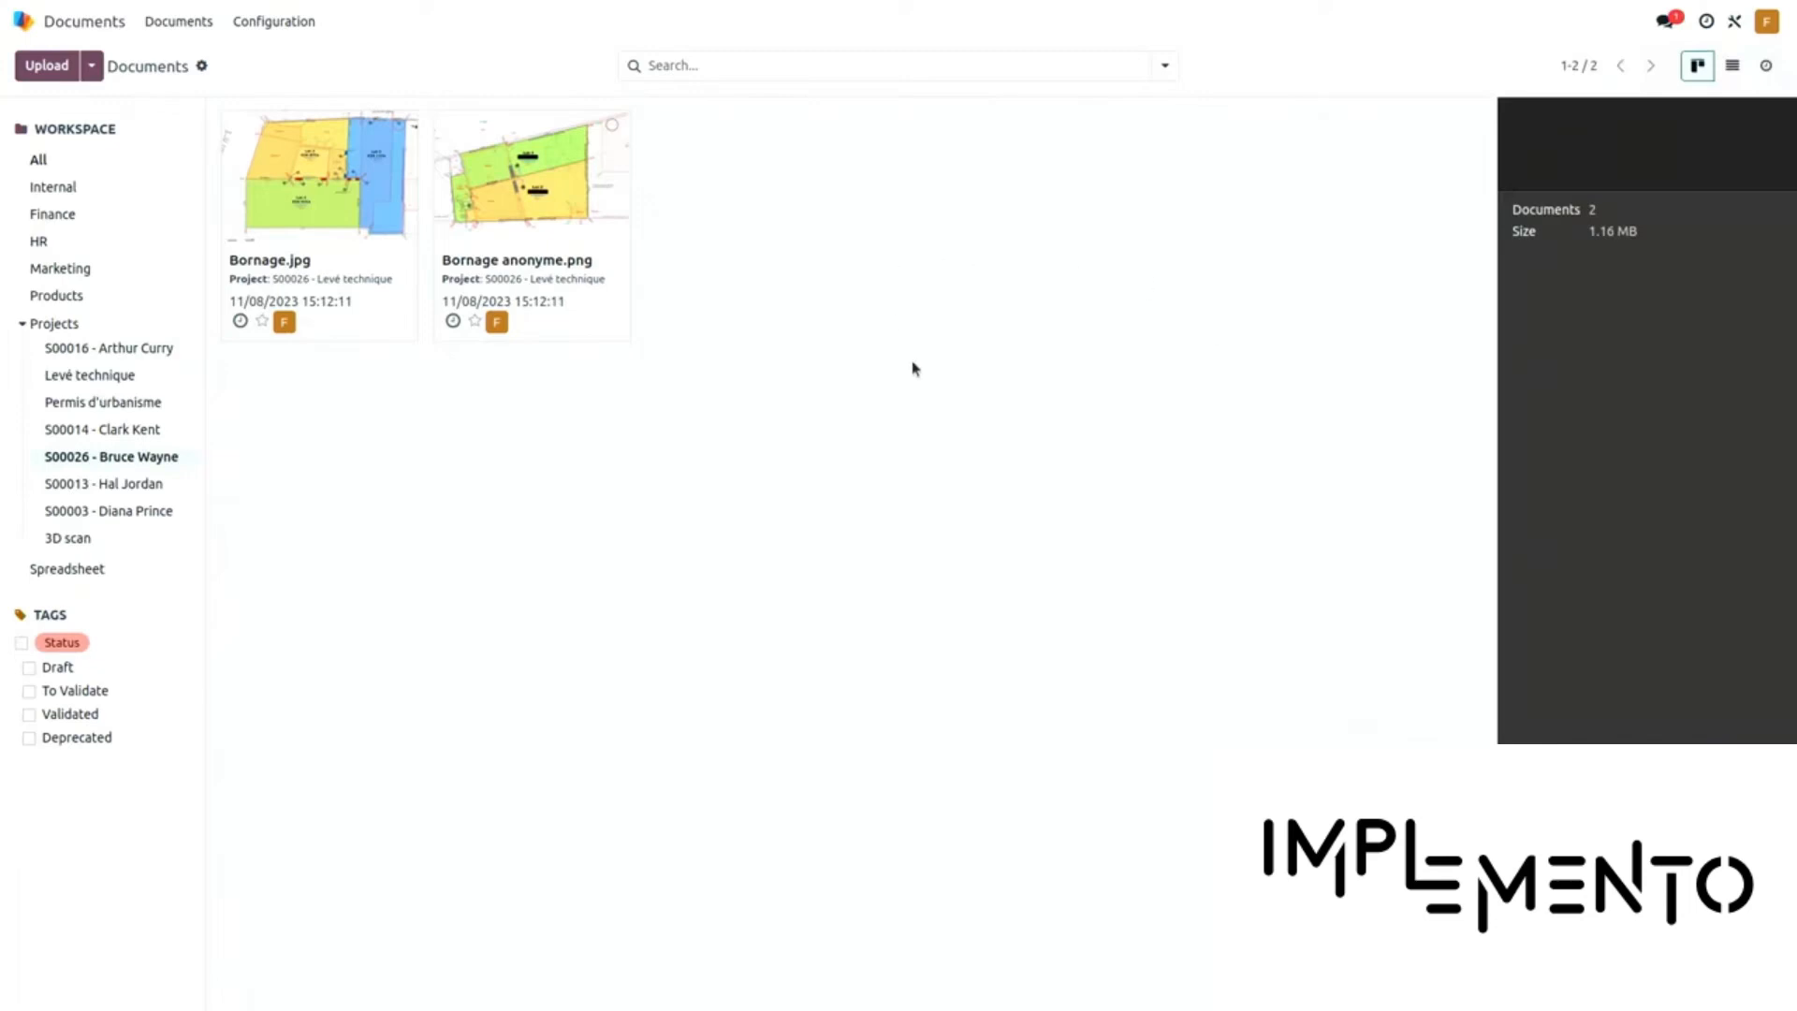
Move the 'I need boundaries on my parcels' opportunity to Won in CRM and open its order S00026
left_click(90, 28)
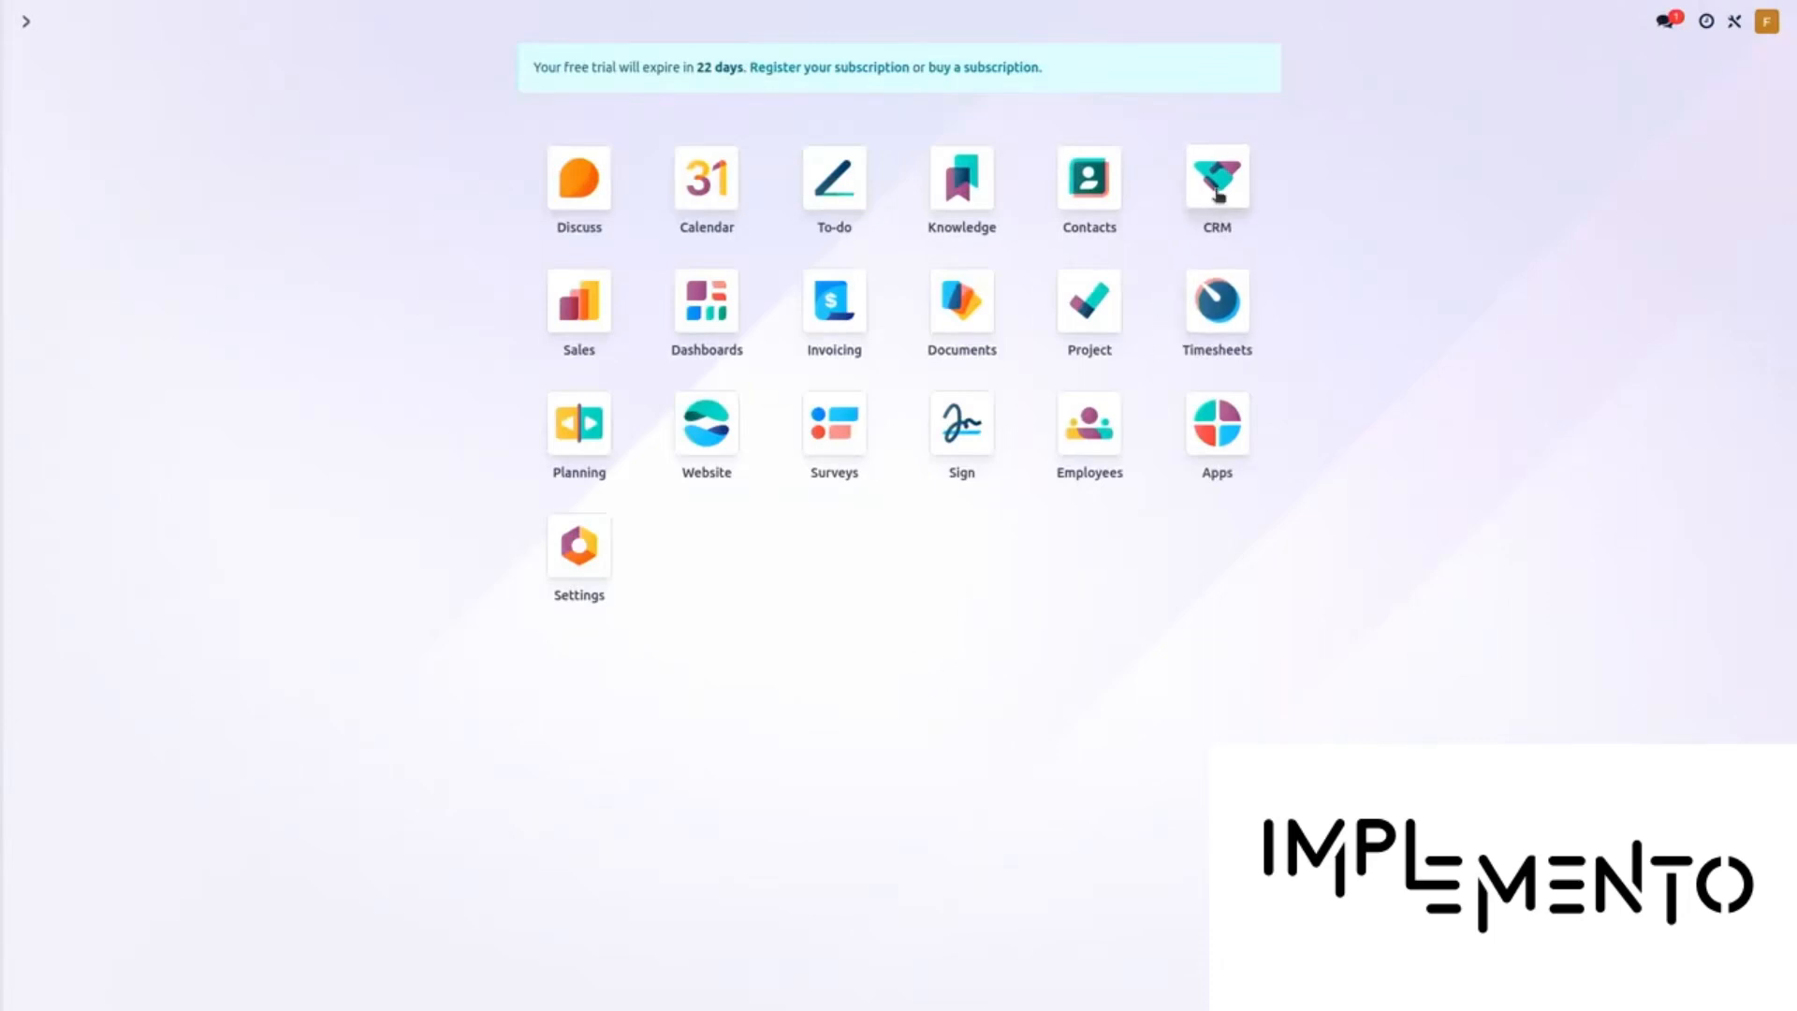
left_click(1217, 194)
left_click_drag(124, 205, 715, 202)
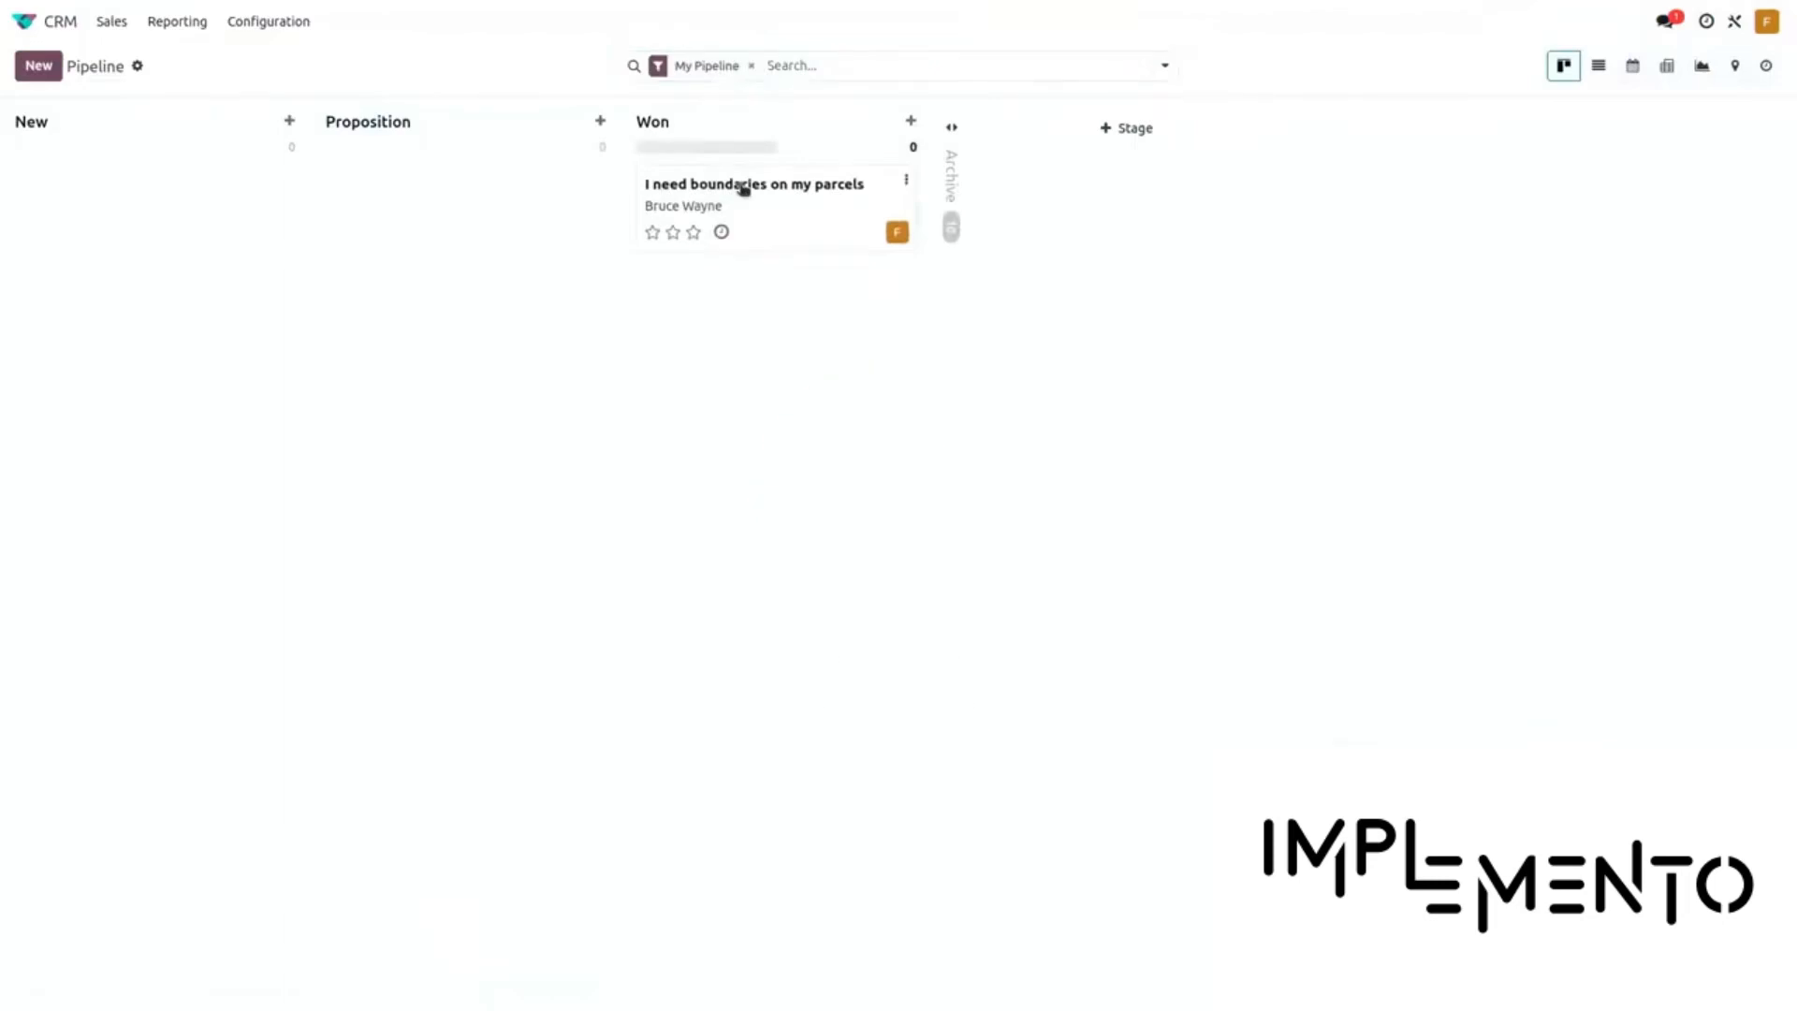
left_click(744, 189)
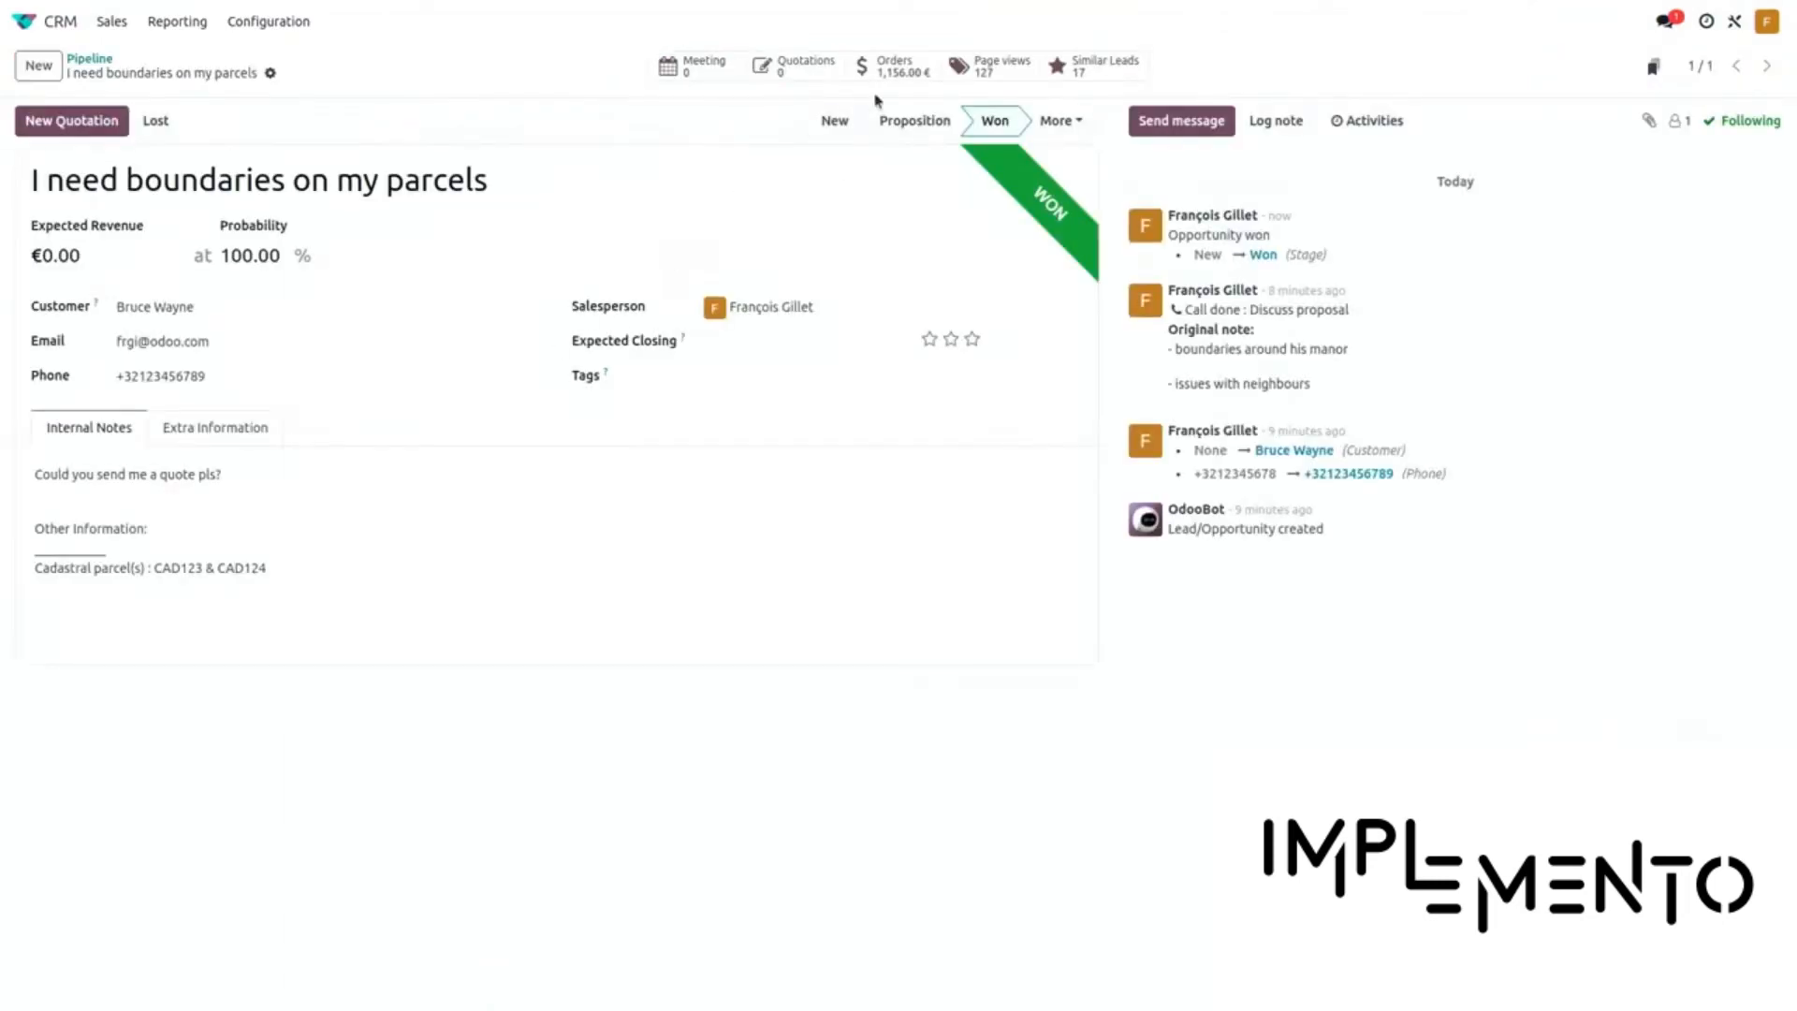
left_click(896, 68)
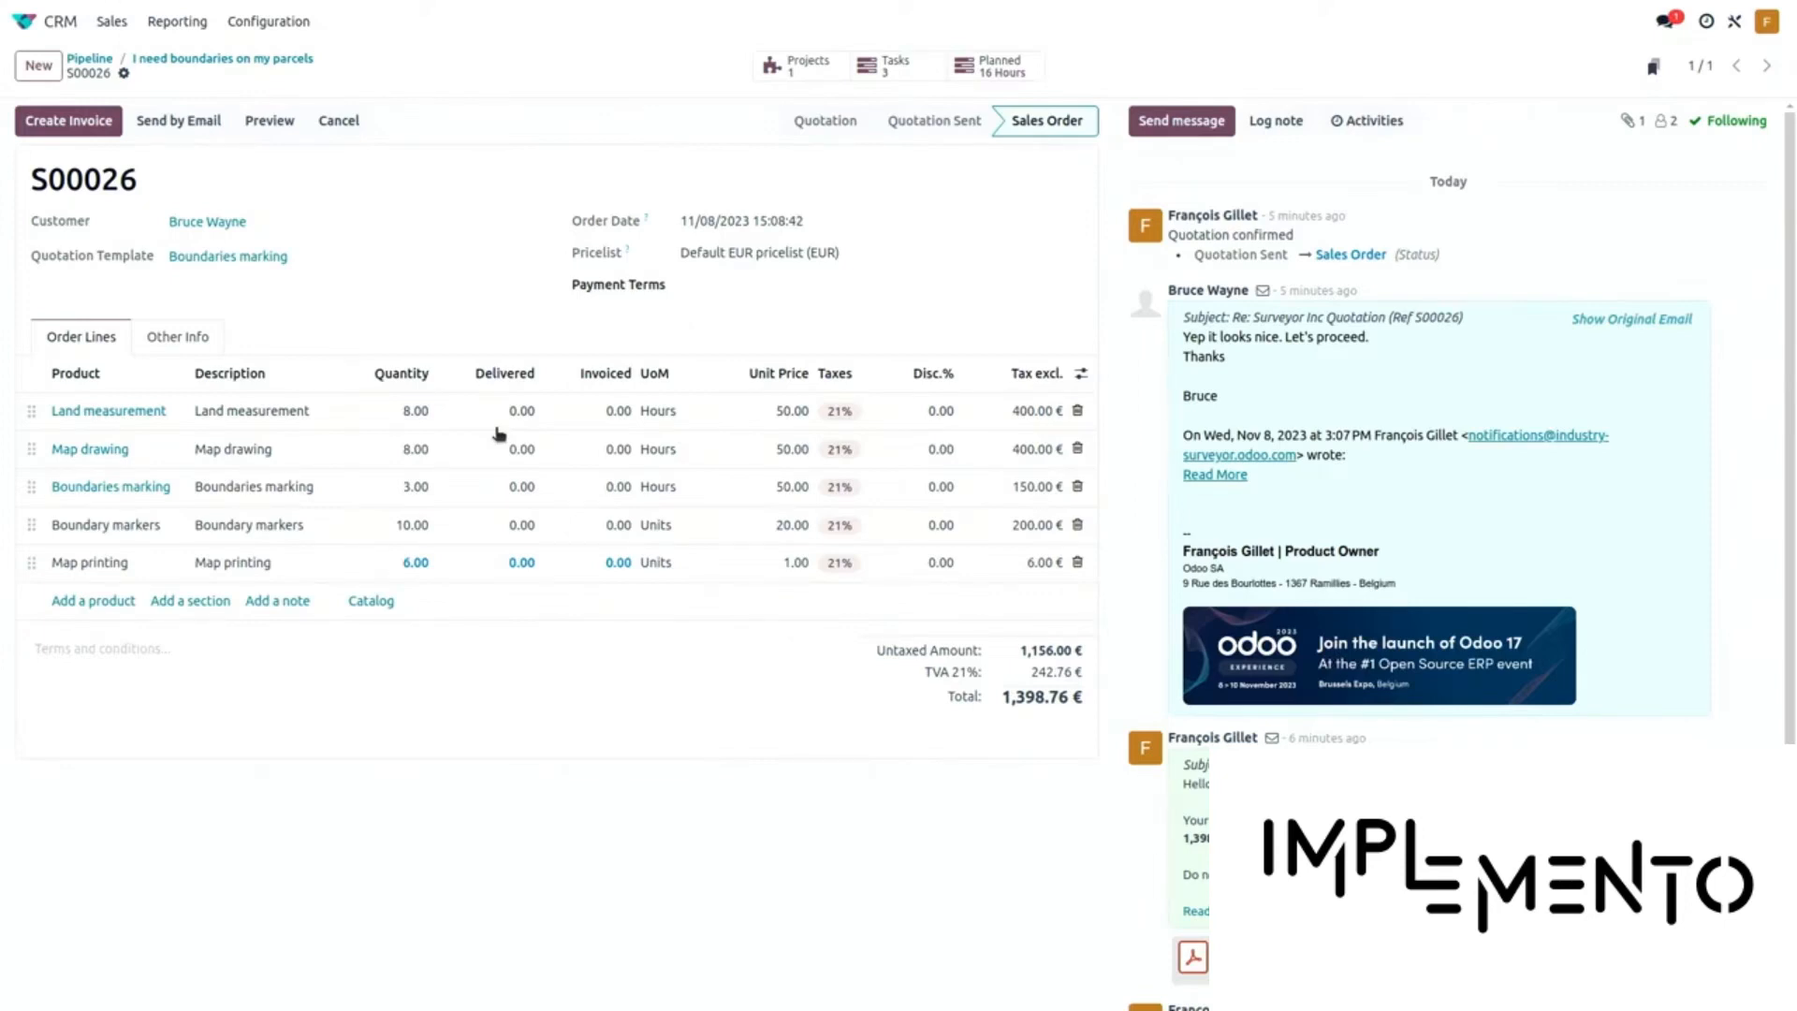
Enter delivered quantities 10, 8 and 5 for land measurement, map drawing and boundaries marking
left_click(496, 429)
left_click(496, 428)
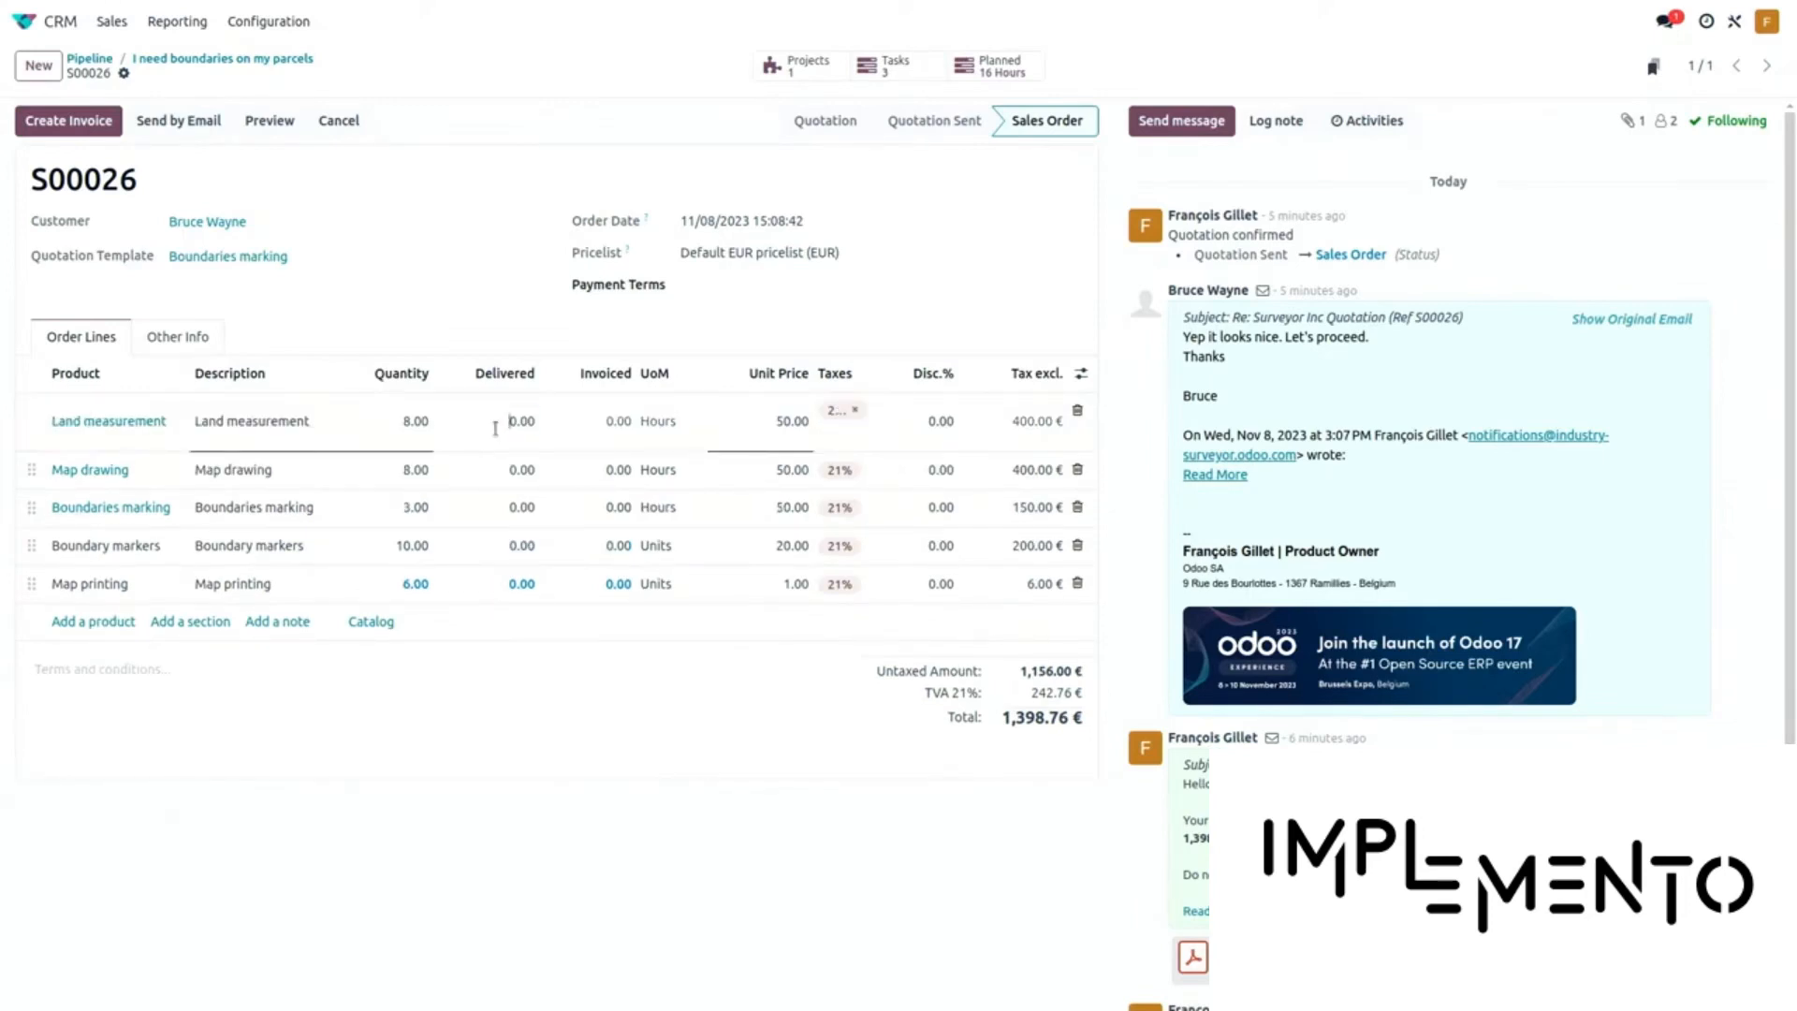
type("1")
left_click(502, 481)
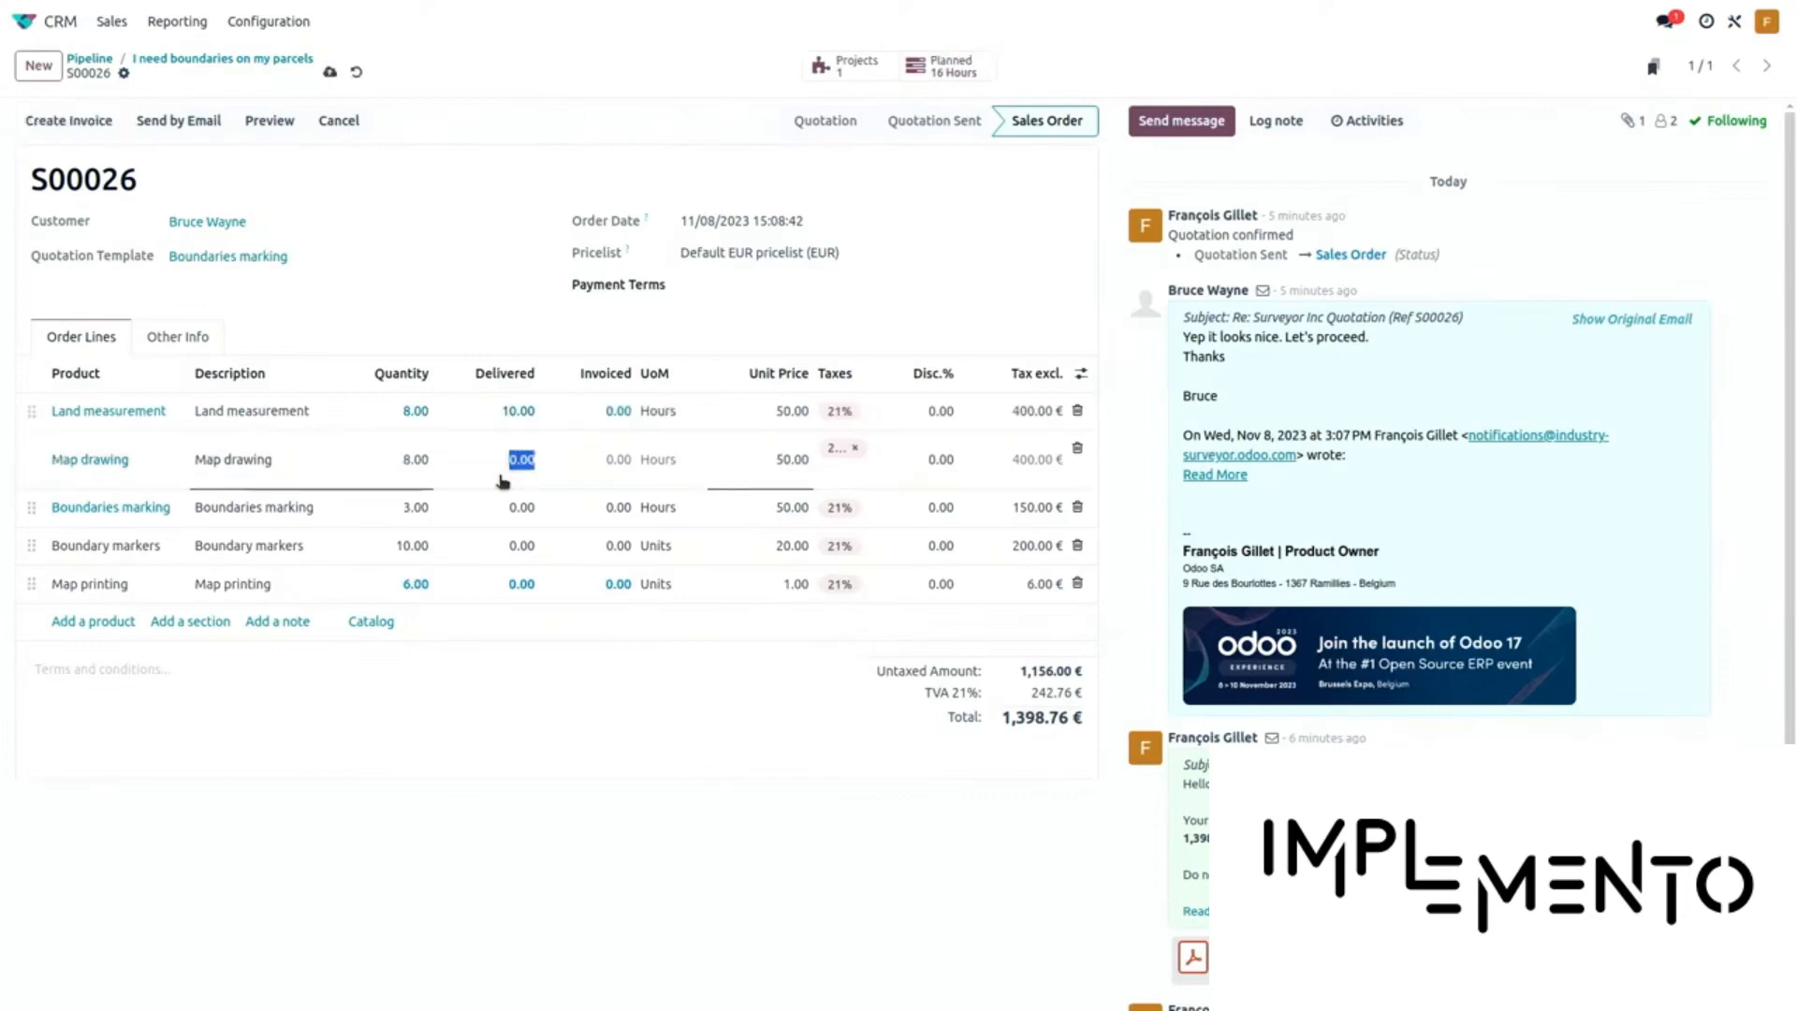
type("8")
left_click(503, 514)
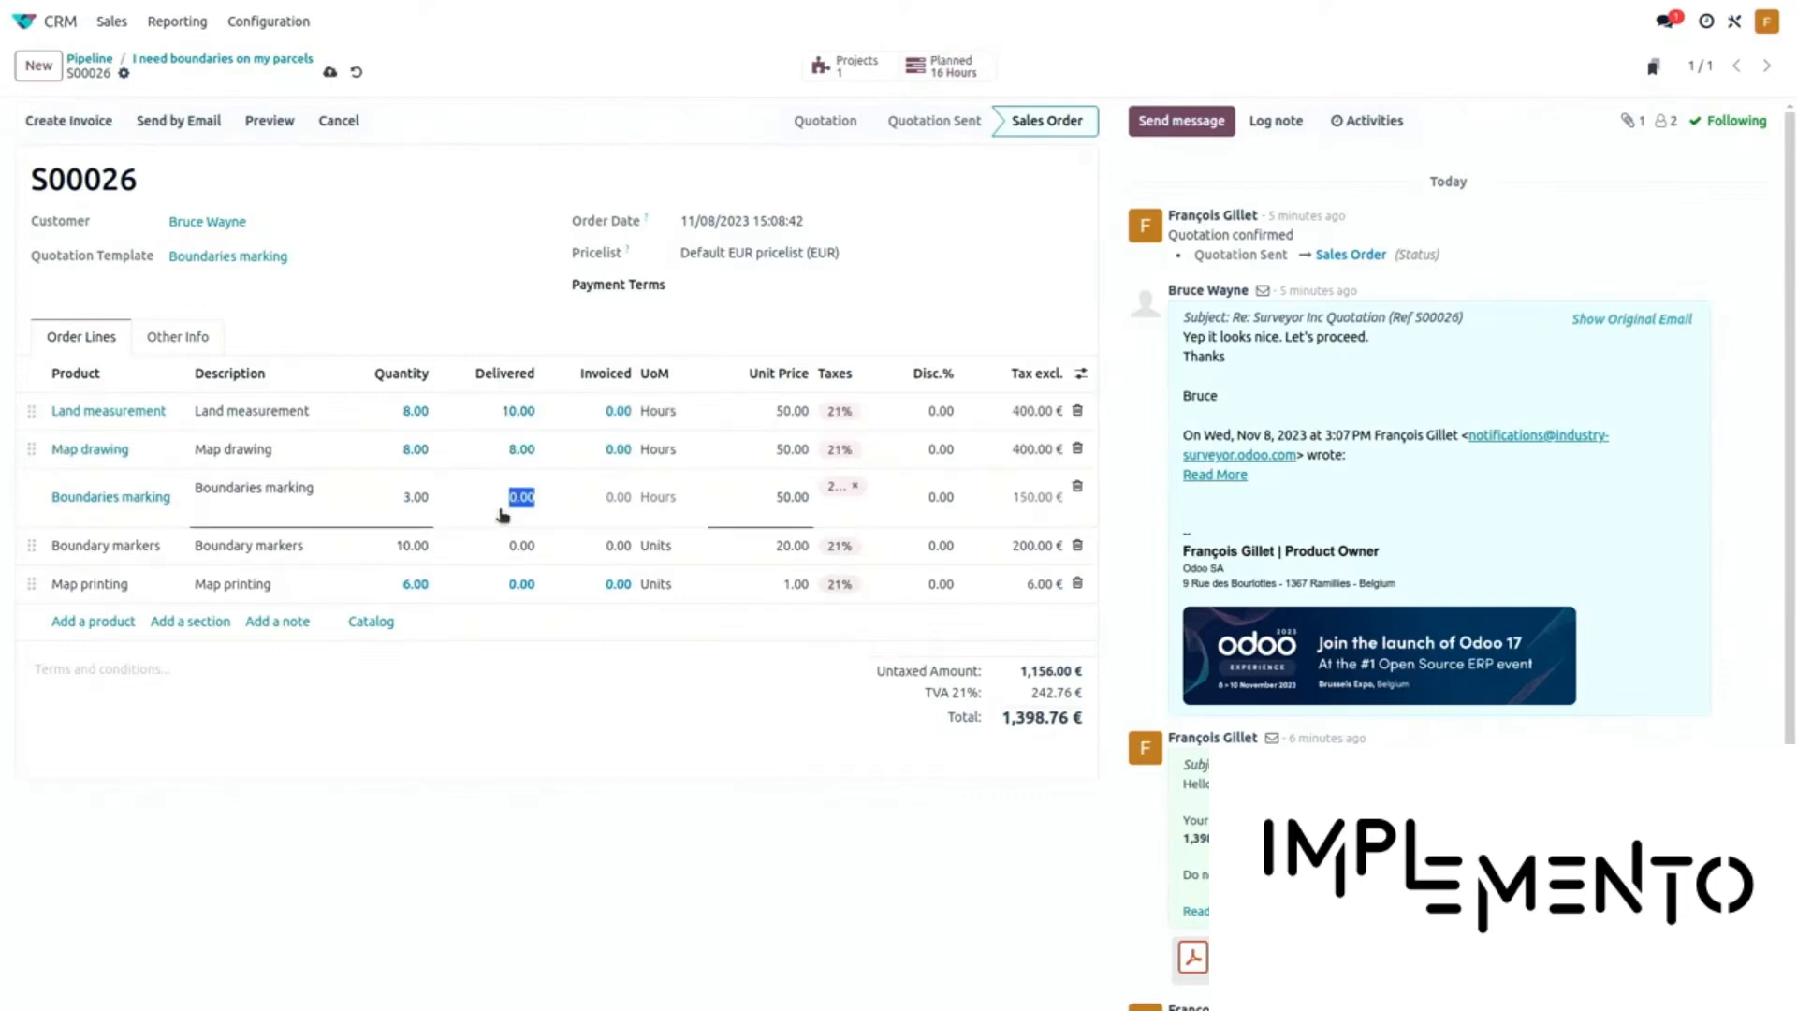
left_click(503, 514)
key("shift+Right")
type("5")
Enter 10 delivered boundary markers and 6 map printing, then save the order
left_click(494, 560)
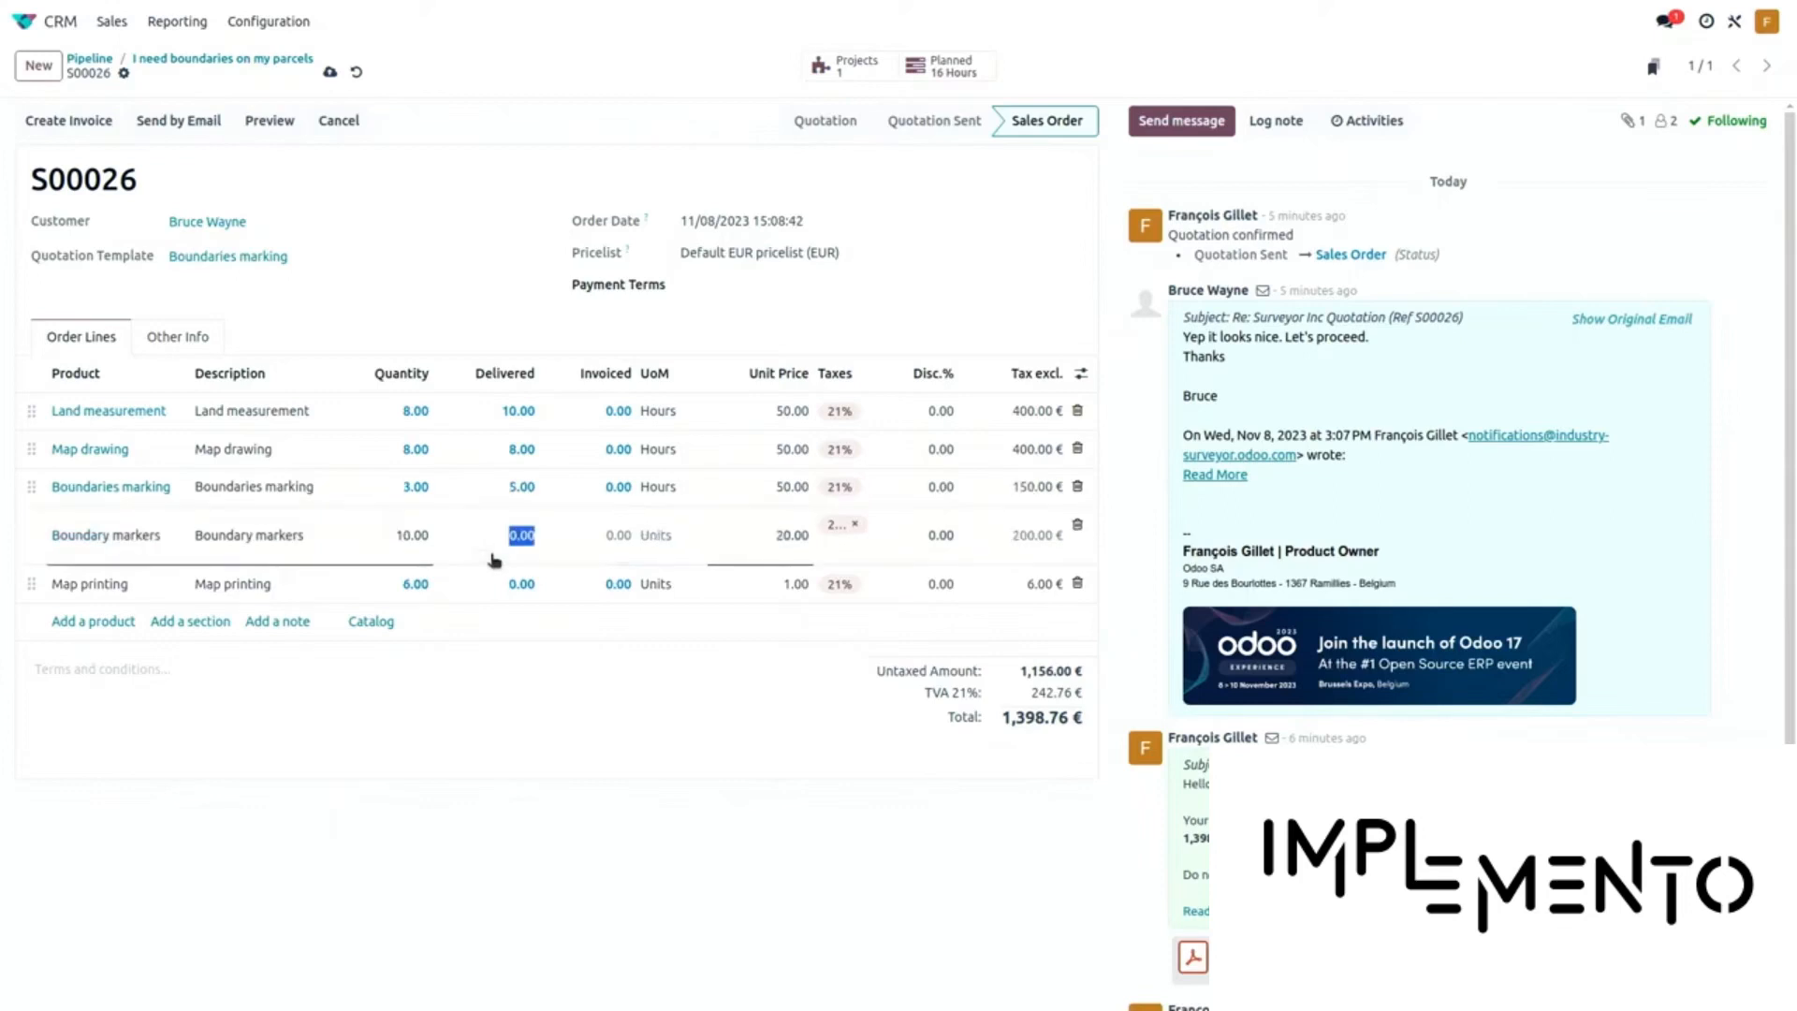
type("10.00")
left_click(495, 586)
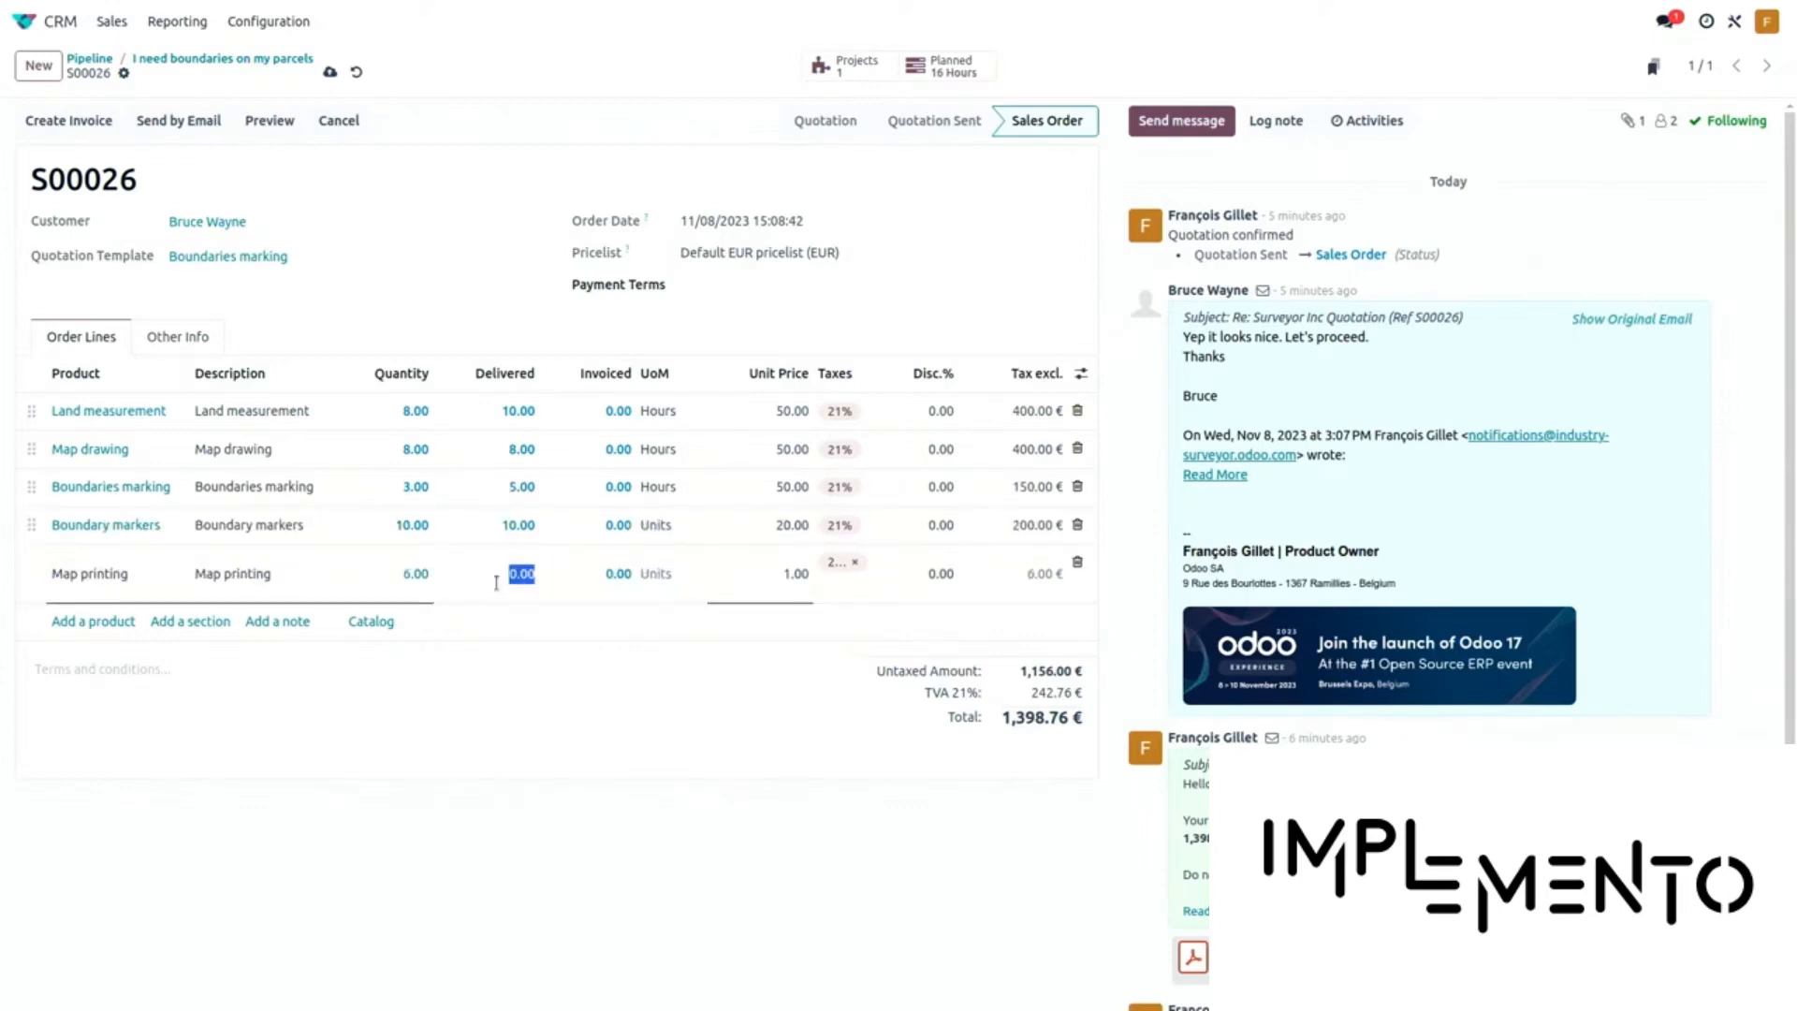
double_click(496, 582)
type("6")
left_click(571, 735)
left_click(330, 72)
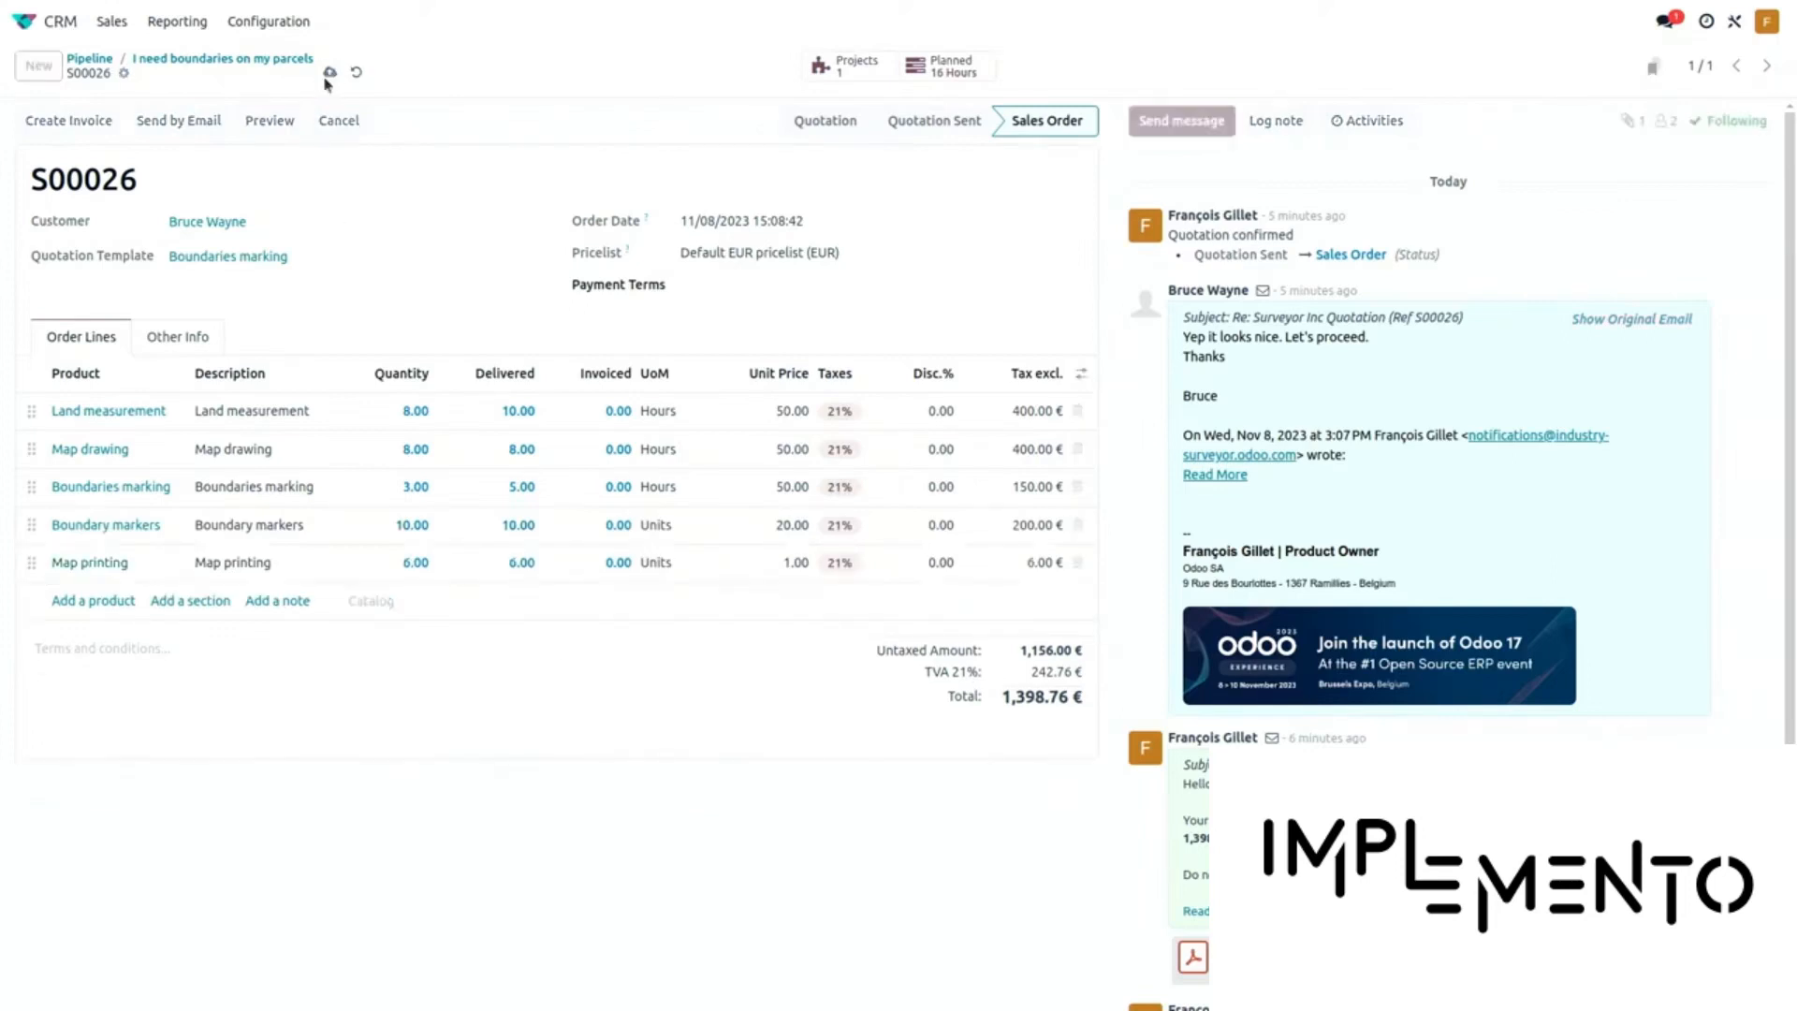
Create a regular invoice from S00026, post it as INV/2023/00014 (1,640.76 €), and open Send & Print
left_click(97, 128)
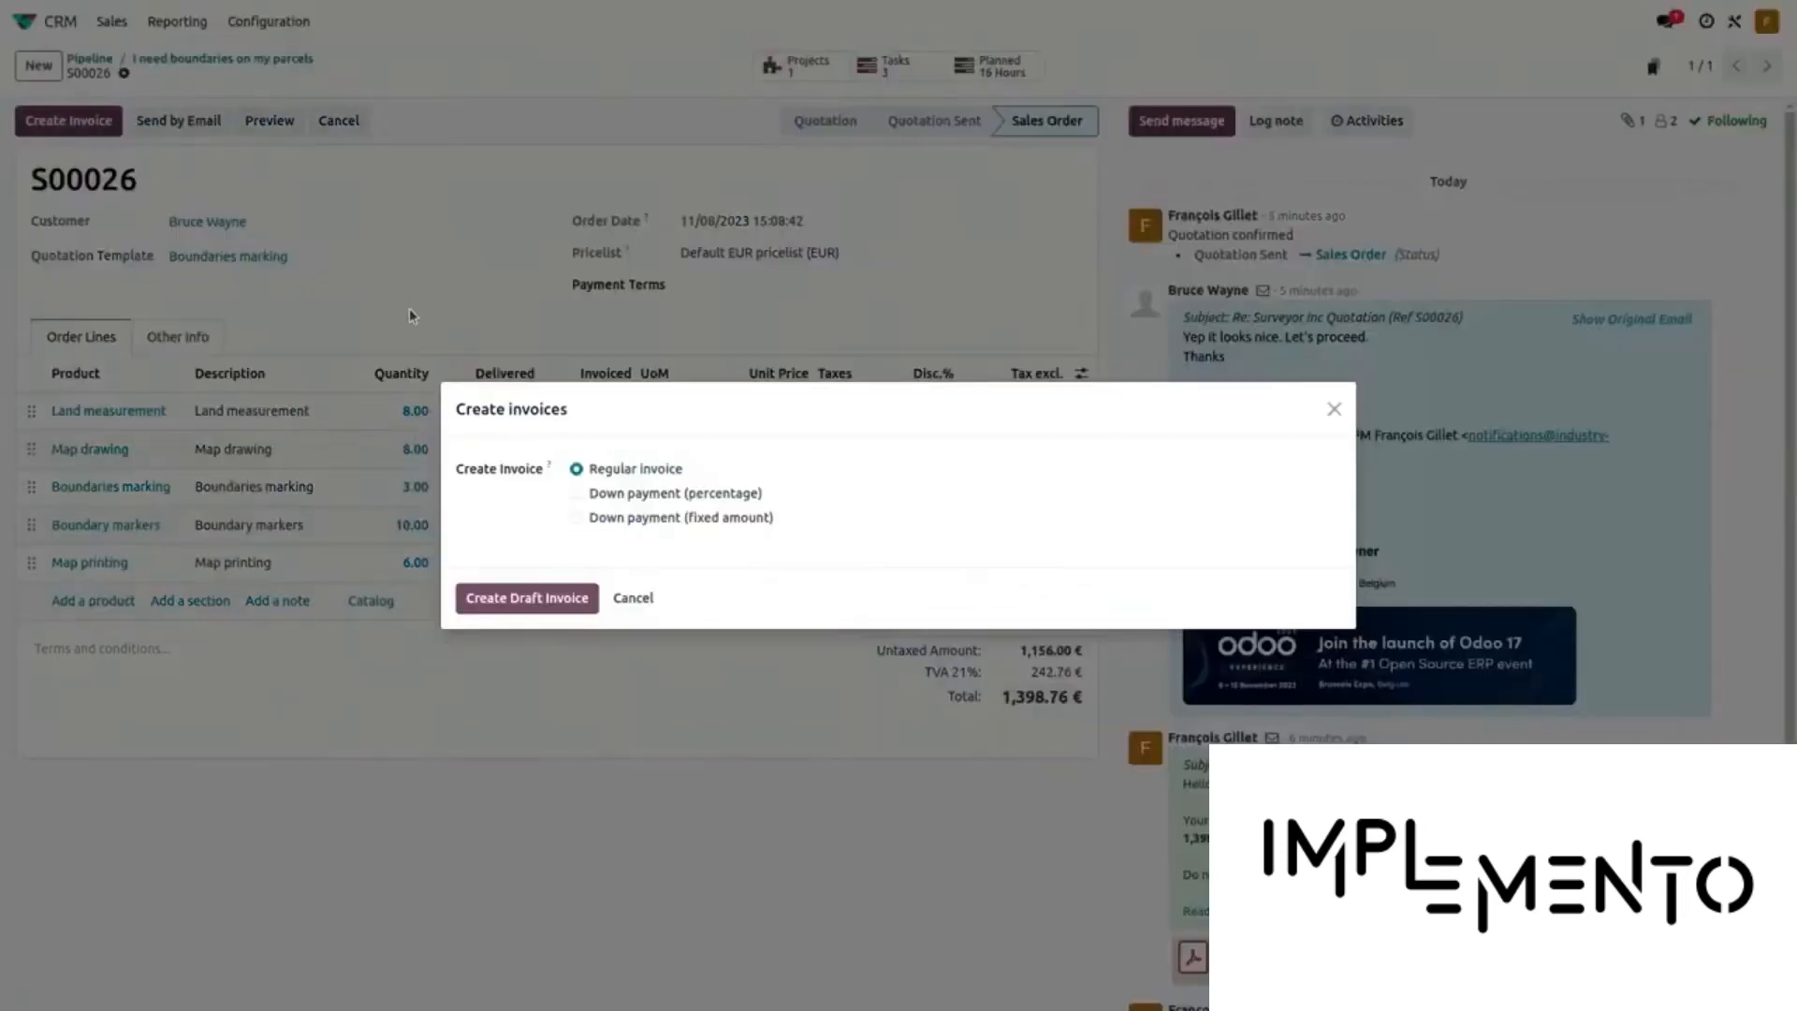
left_click(529, 604)
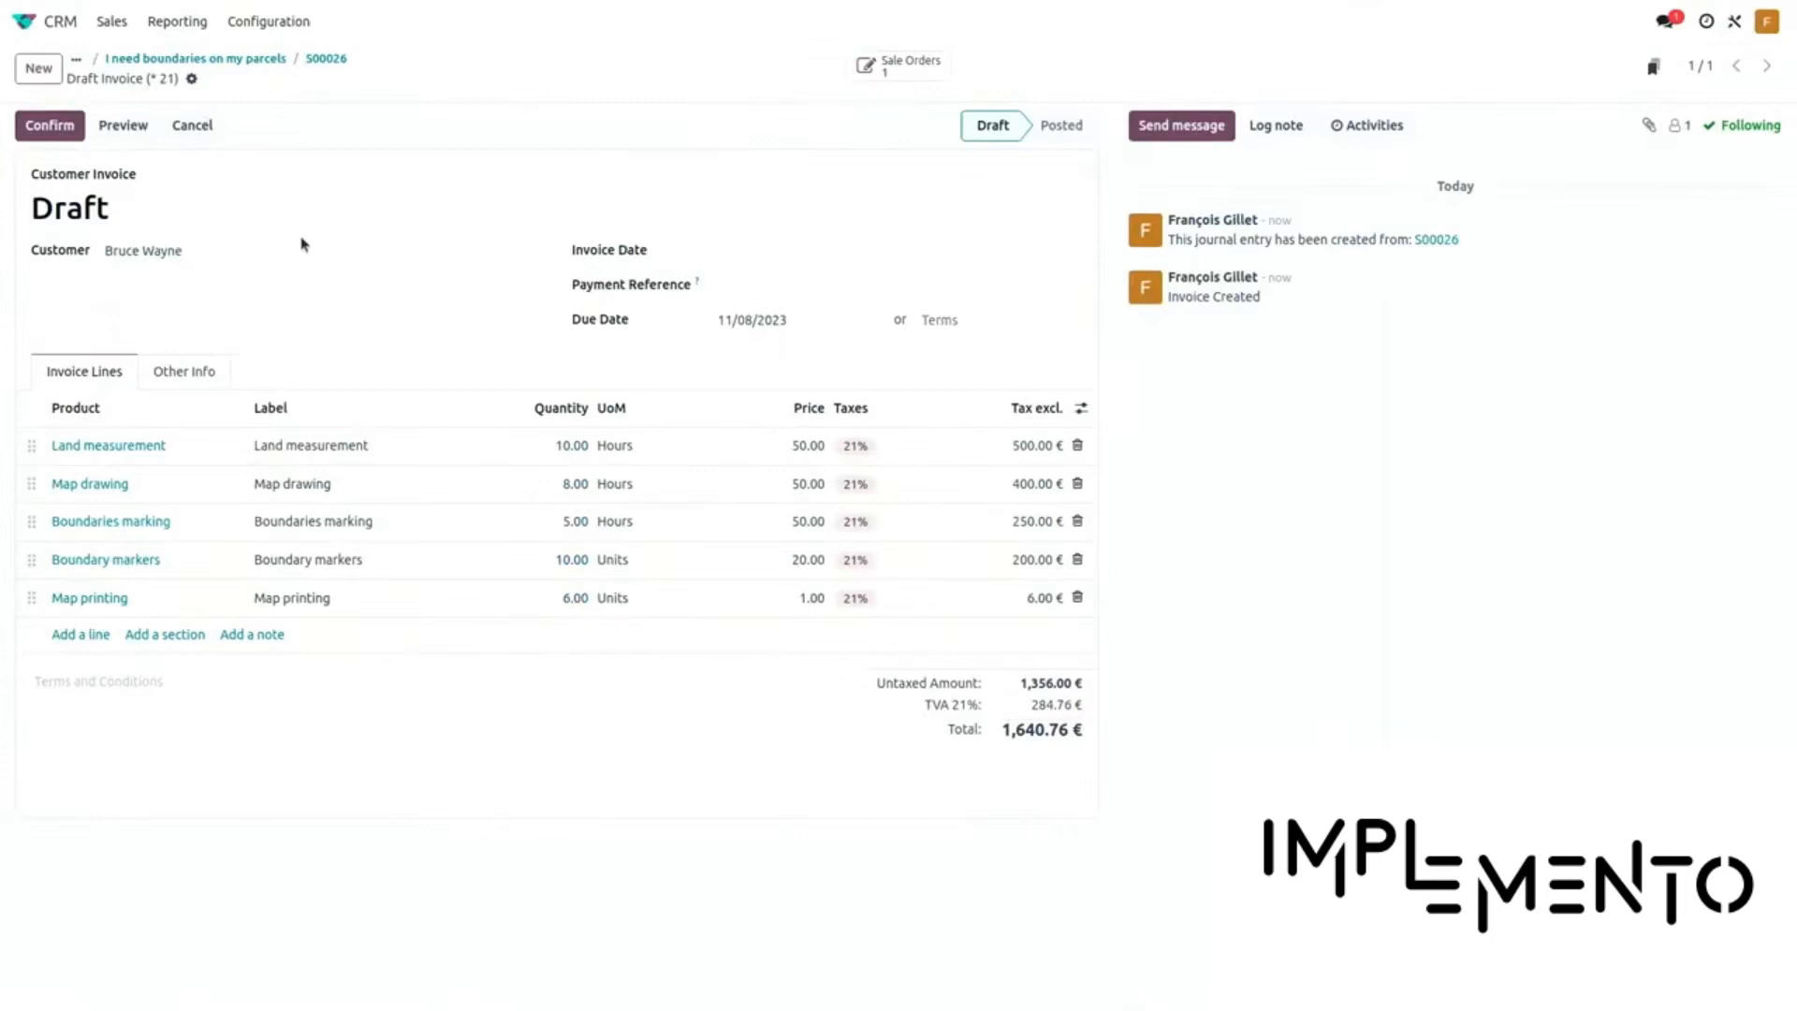
left_click(59, 138)
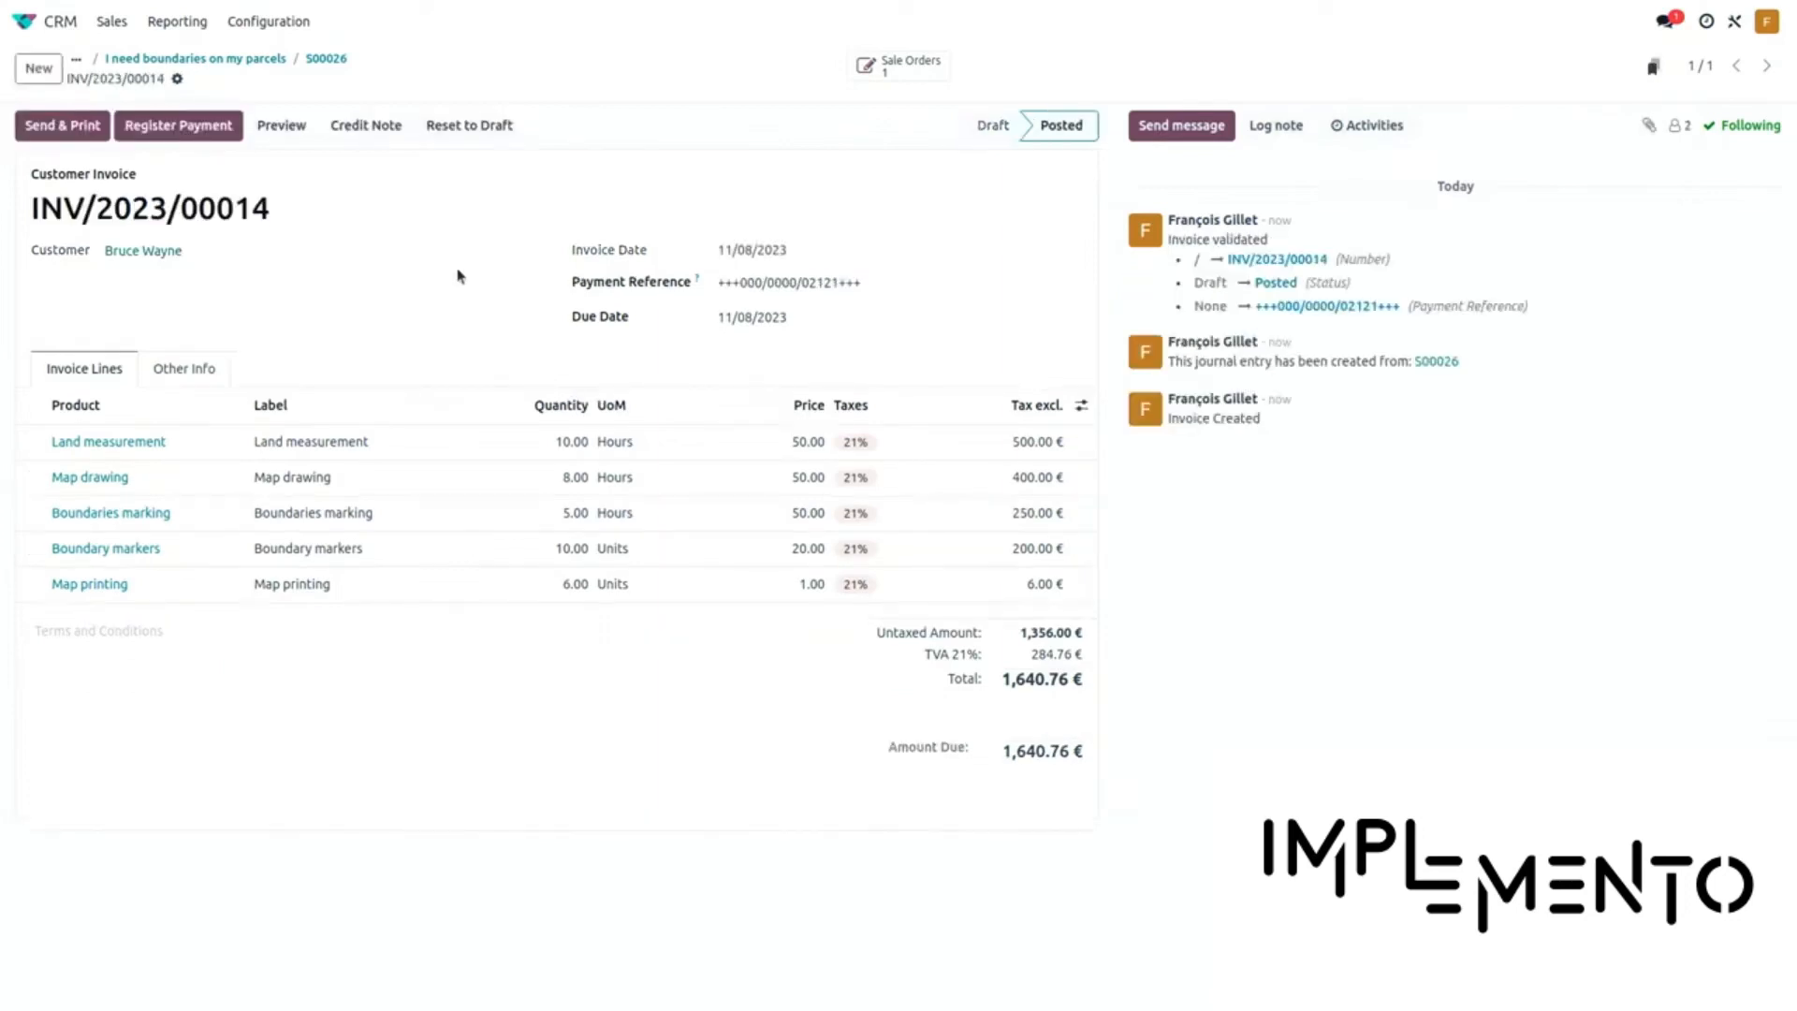
left_click(62, 138)
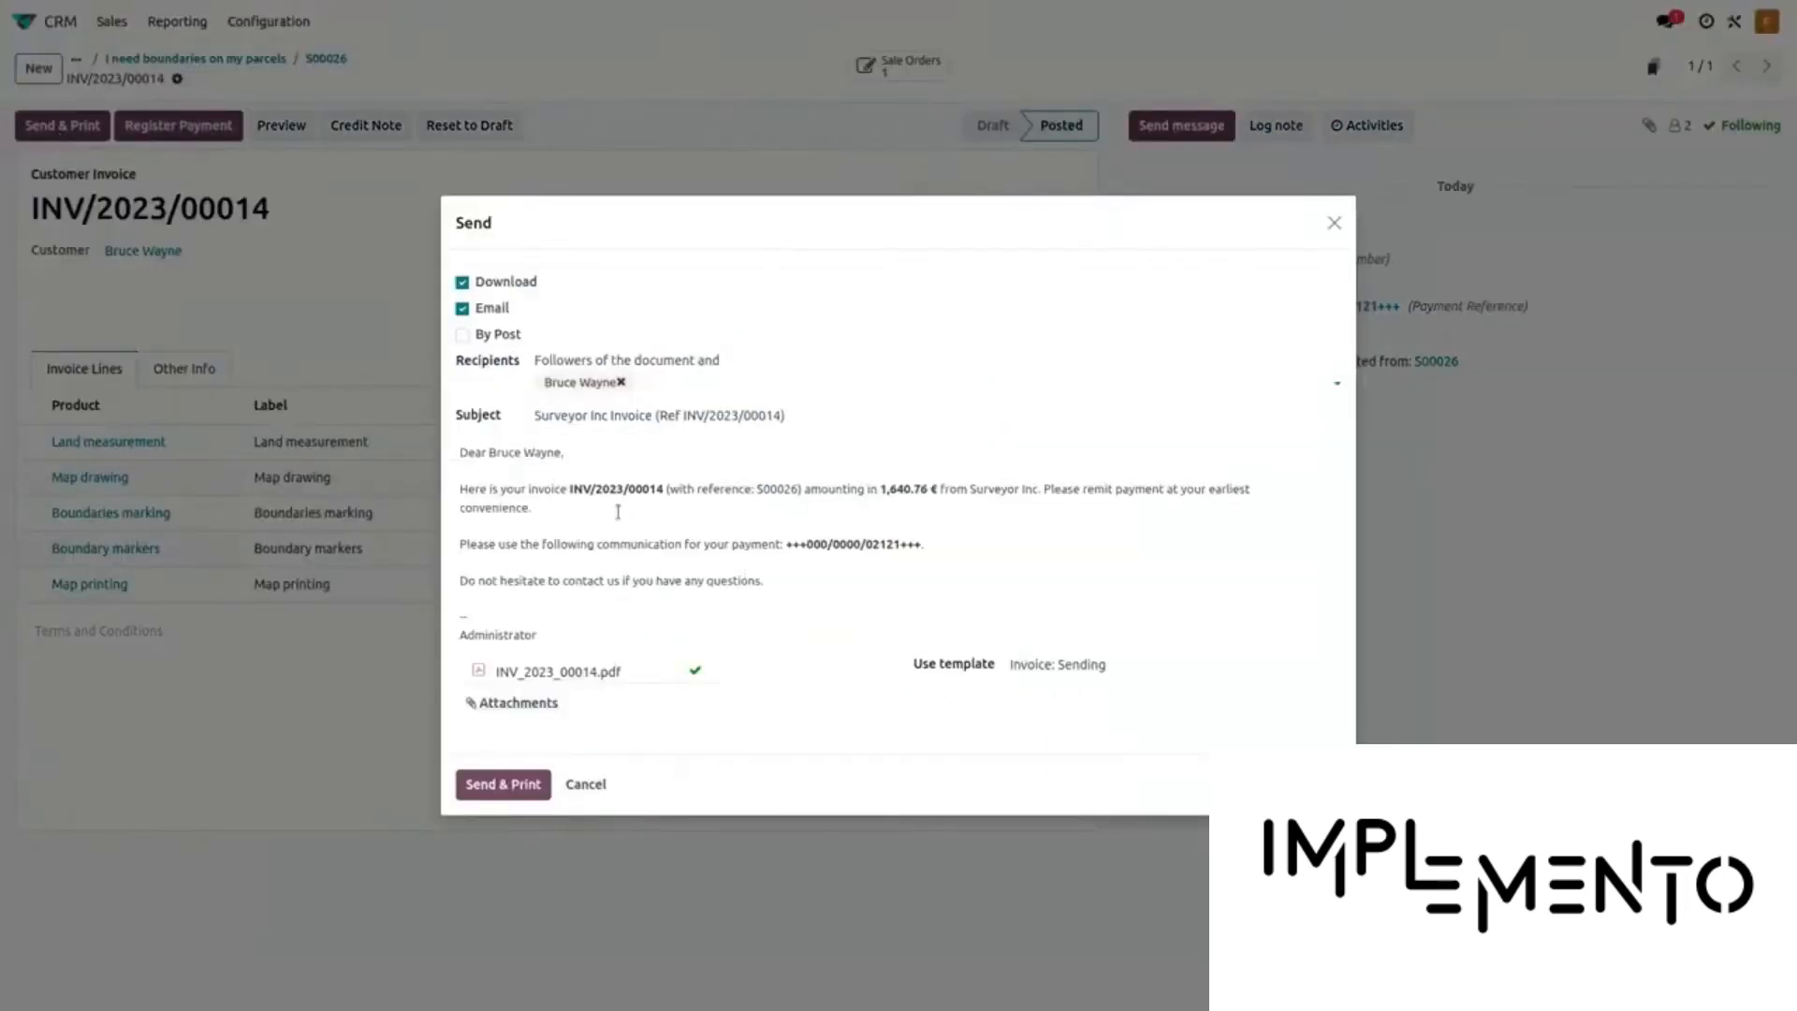
Send the invoice email with an added 'Please find your documents enclosed:' line and the pasted share link
left_click(956, 542)
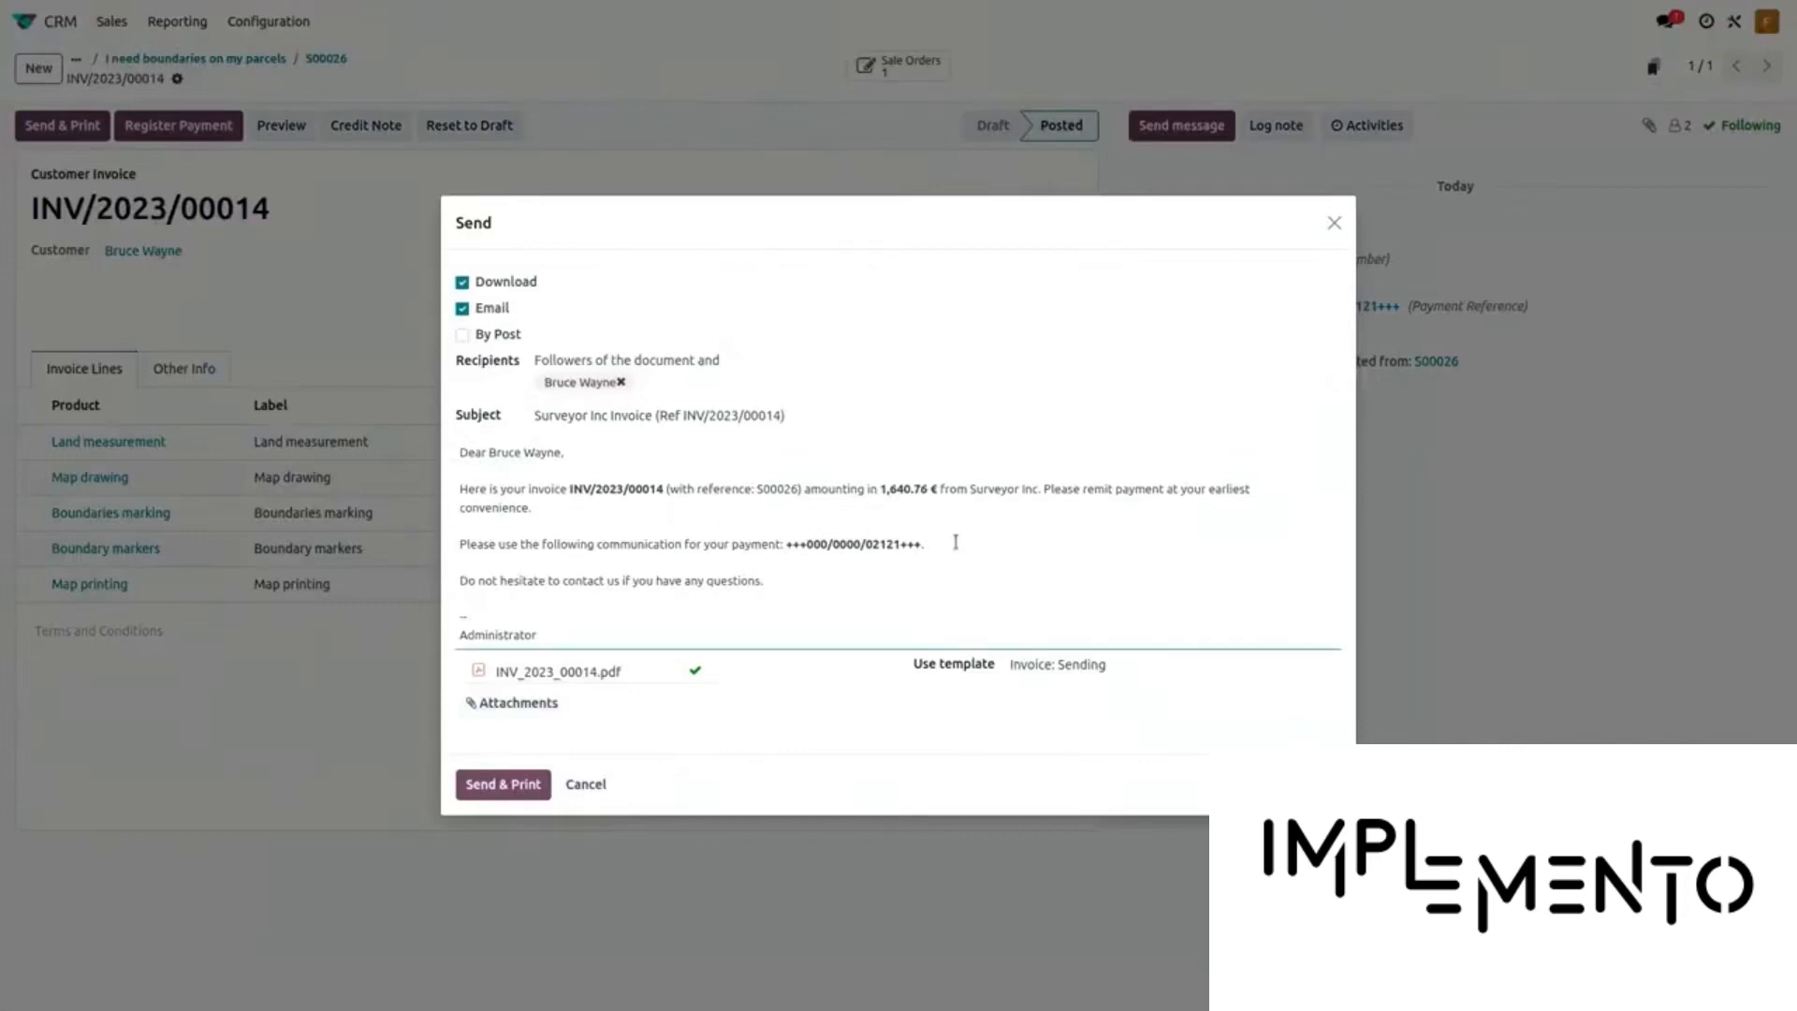
key("Return")
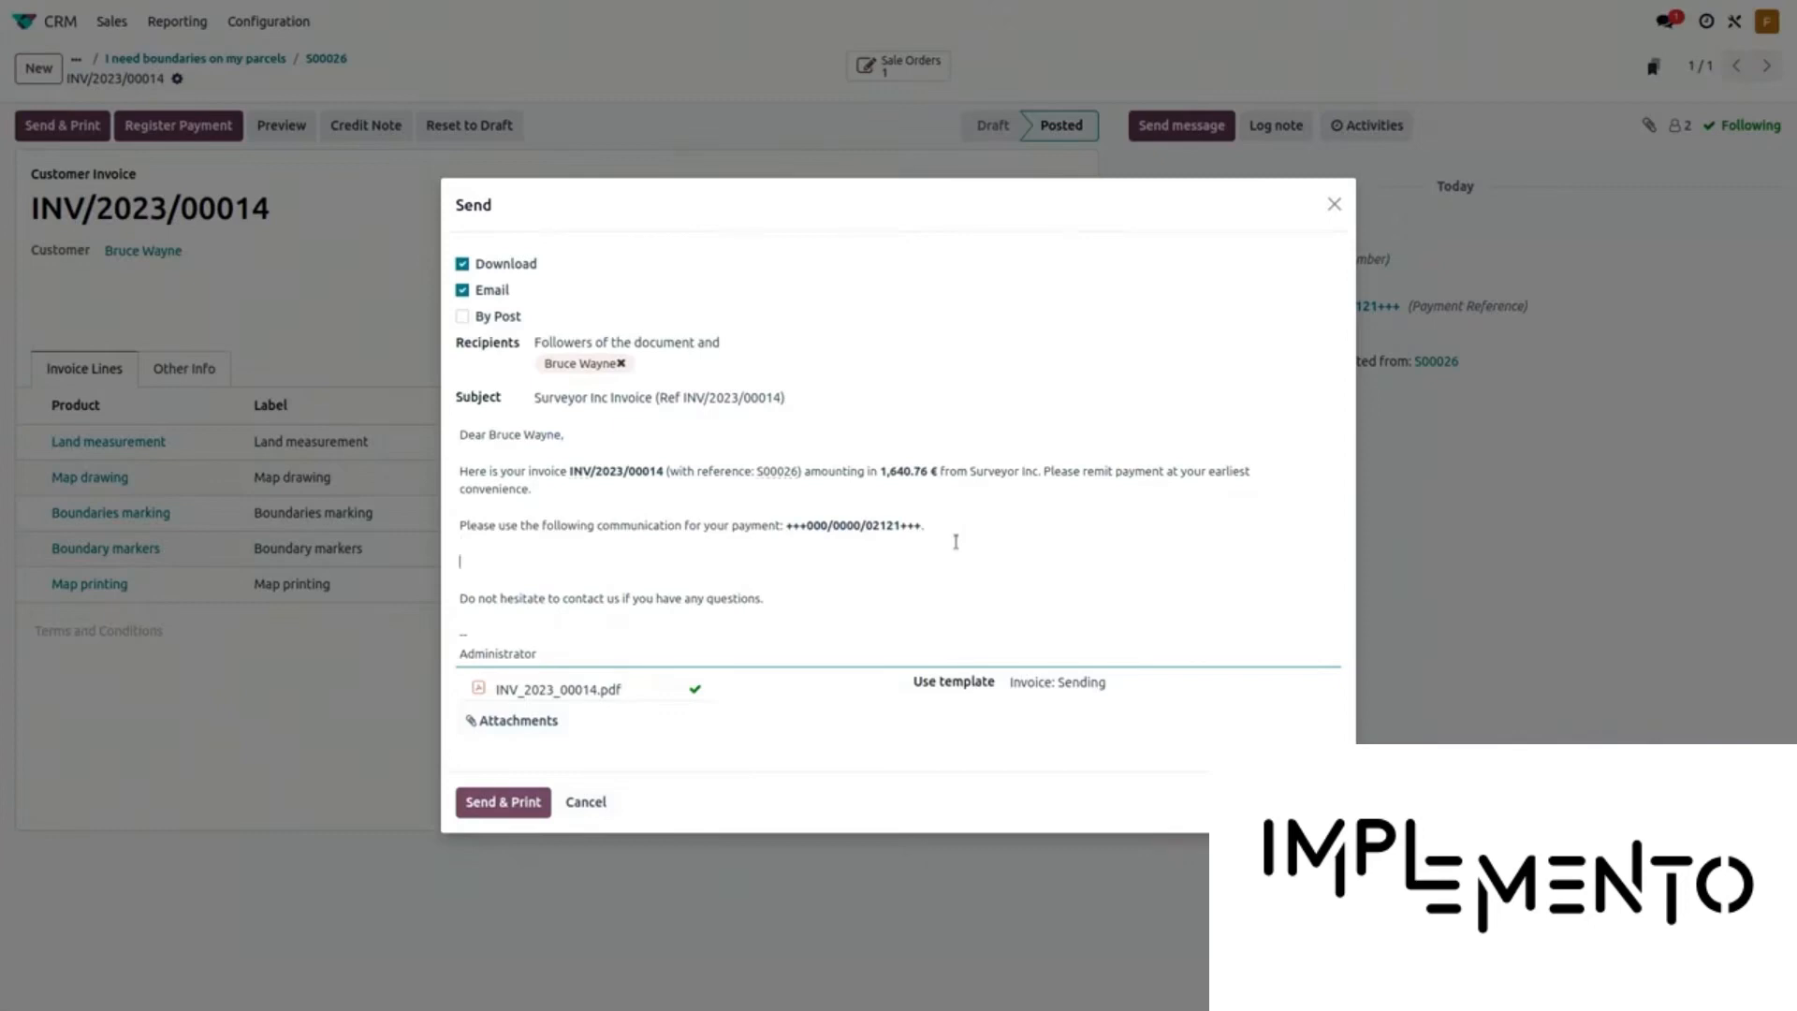
type("Please find your documents enclose")
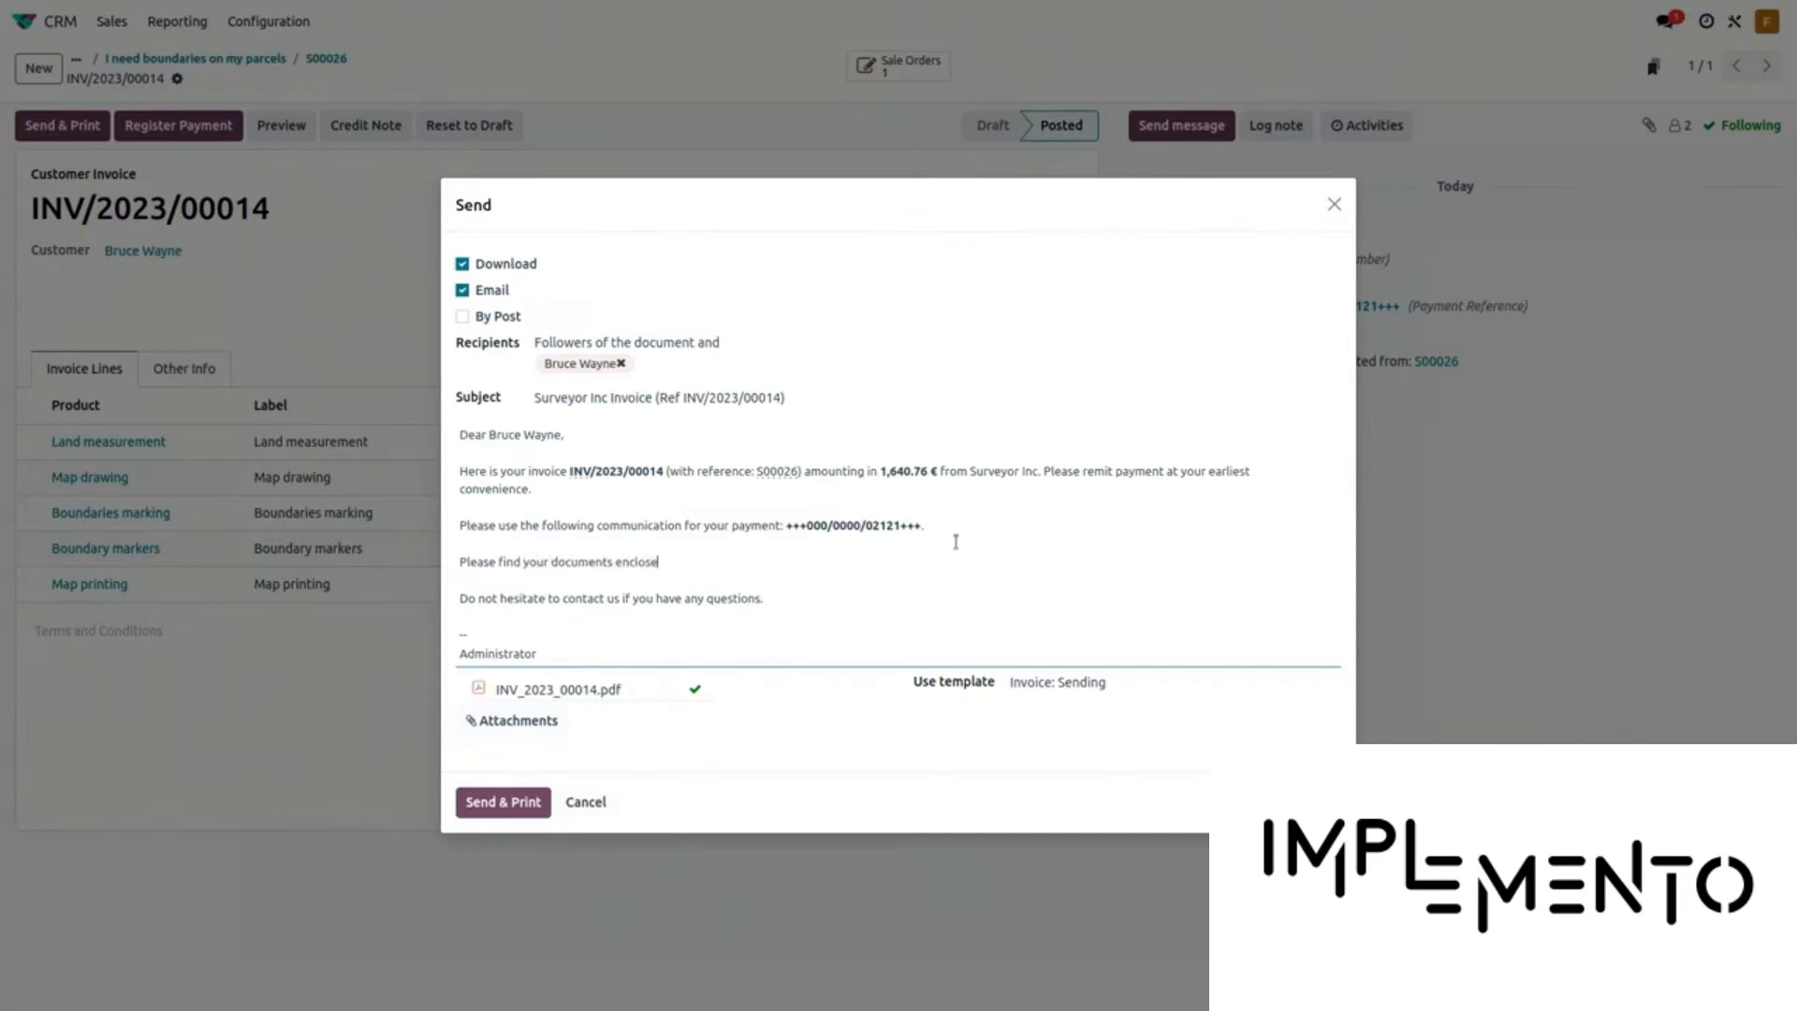
type("d:")
key("Return")
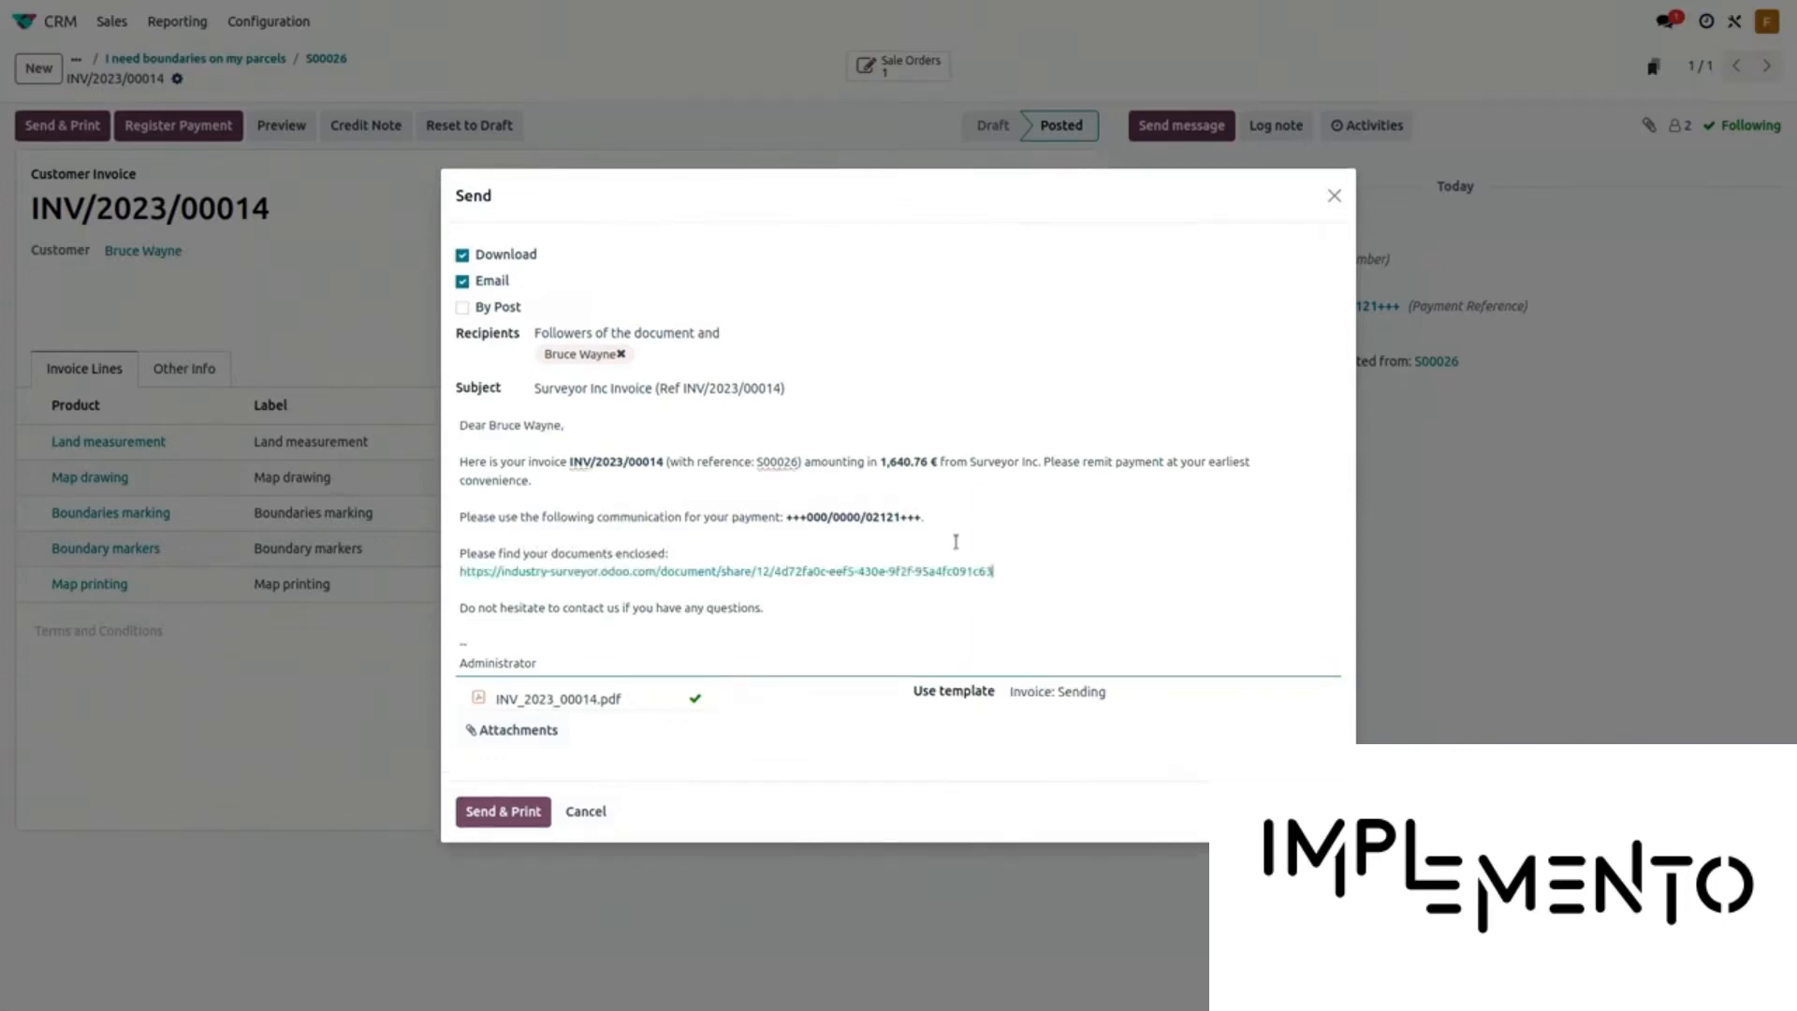
left_click(504, 811)
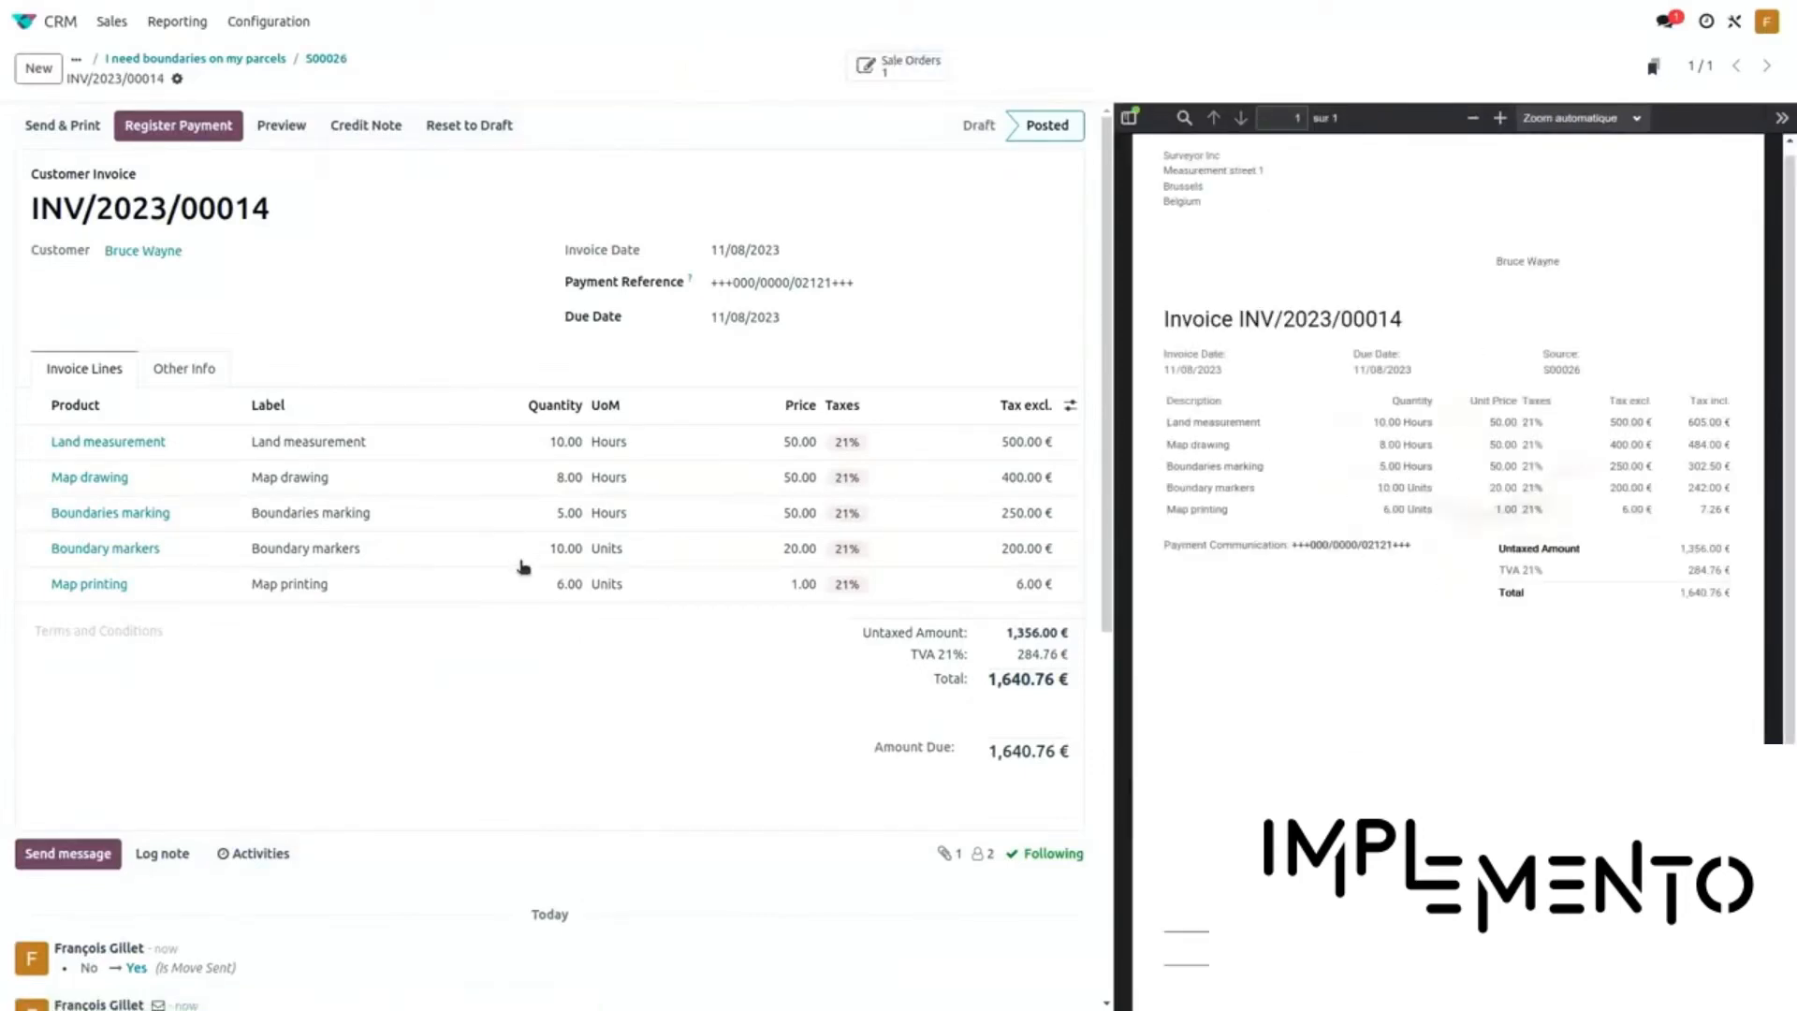
scroll(521, 566, "down", 7)
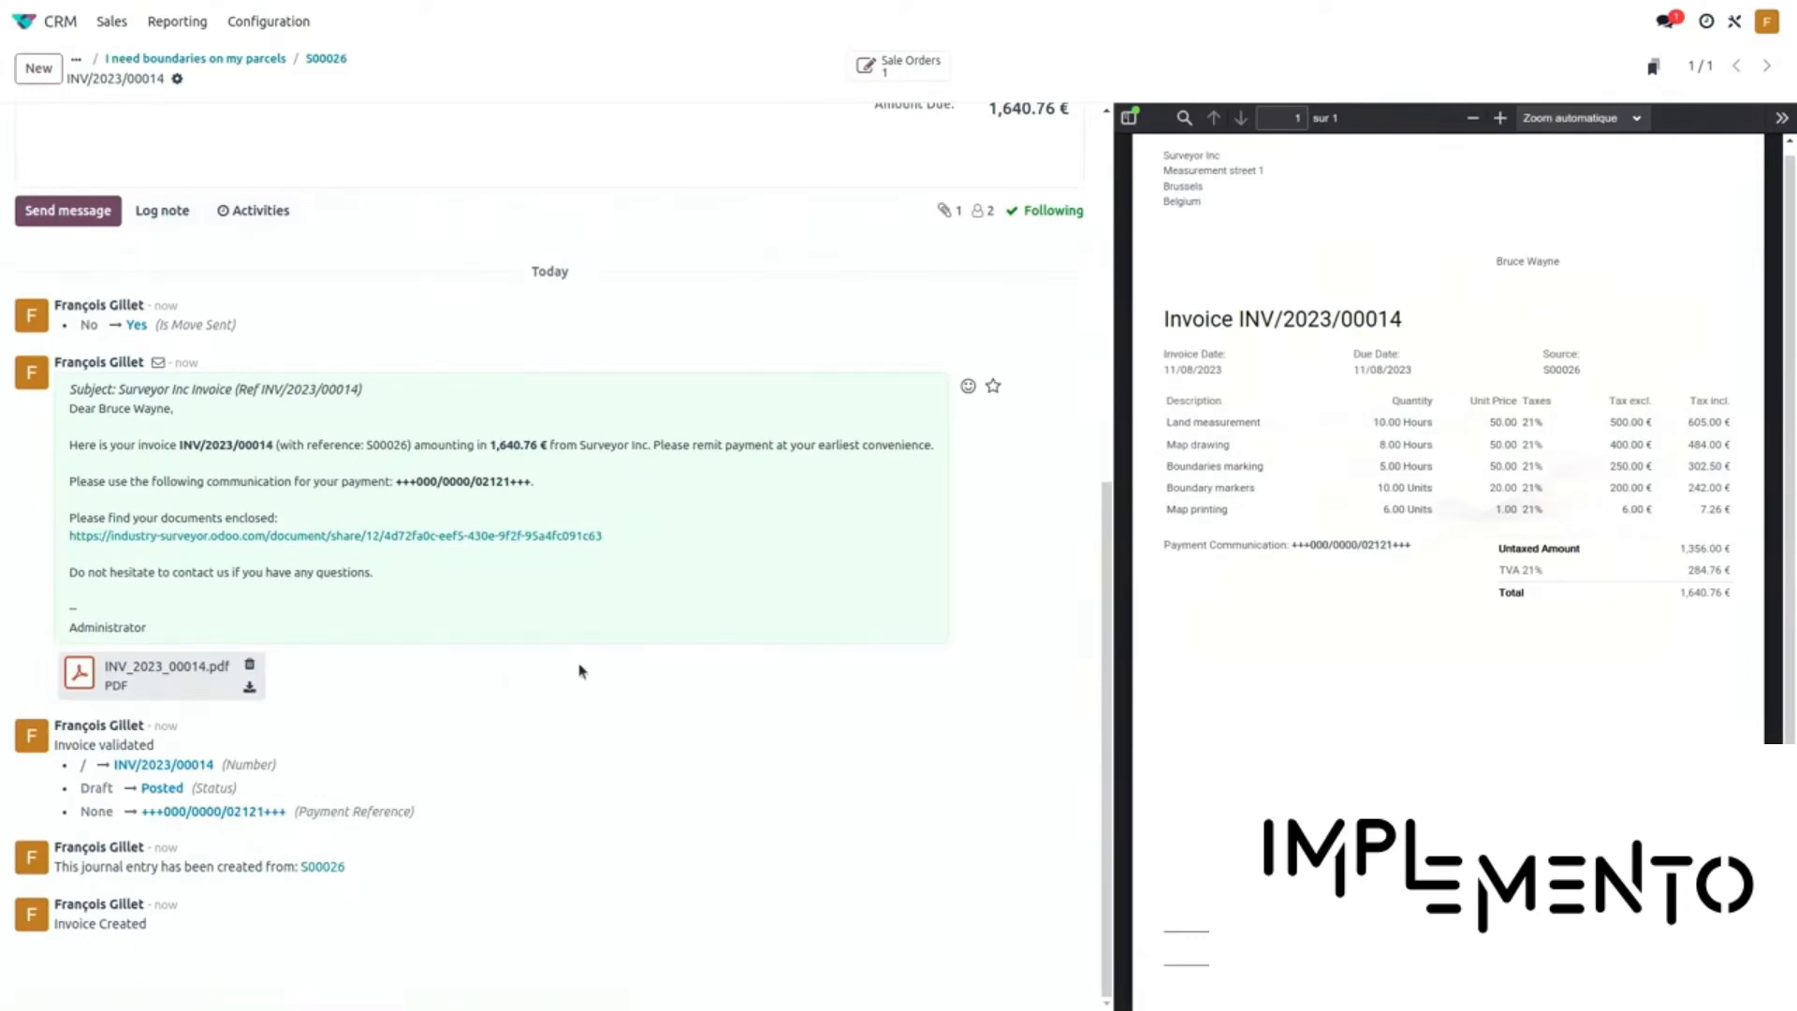
key("ctrl+alt+Right")
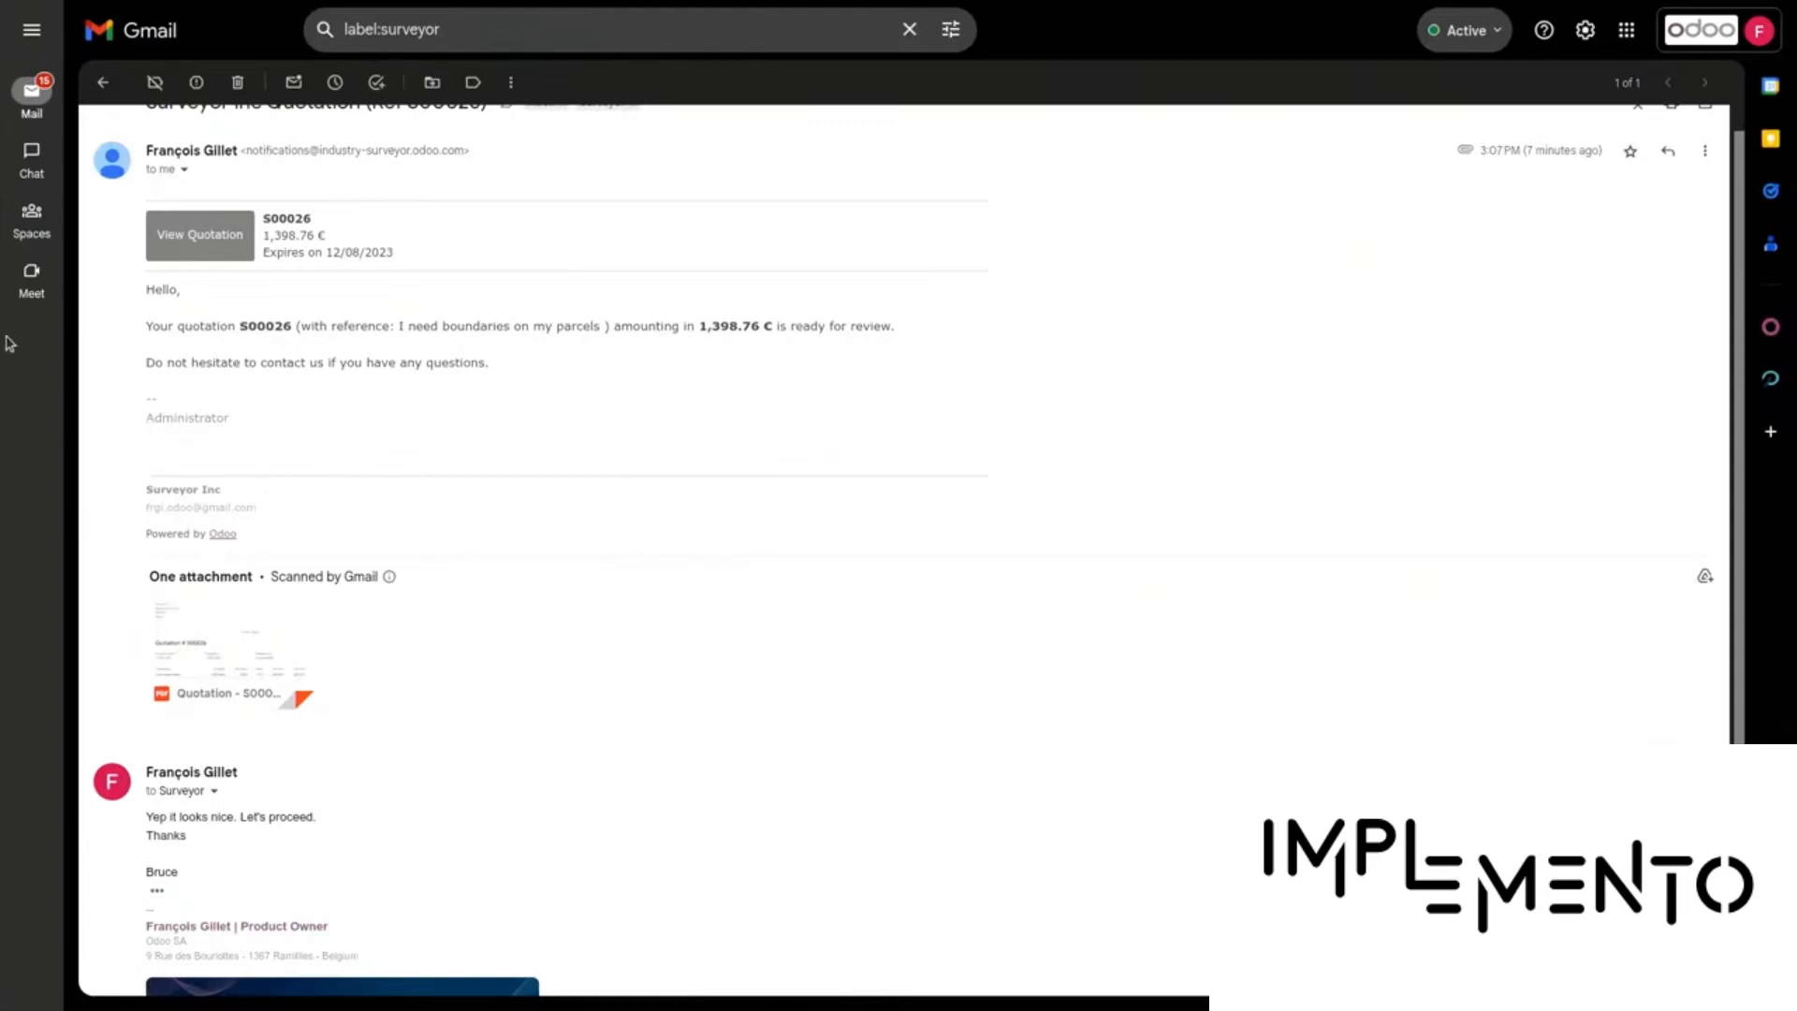
In Gmail, open the invoice email, preview its PDF, and follow the documents link to view Bornage.jpg
scroll(239, 384, "up", 1)
left_click(101, 86)
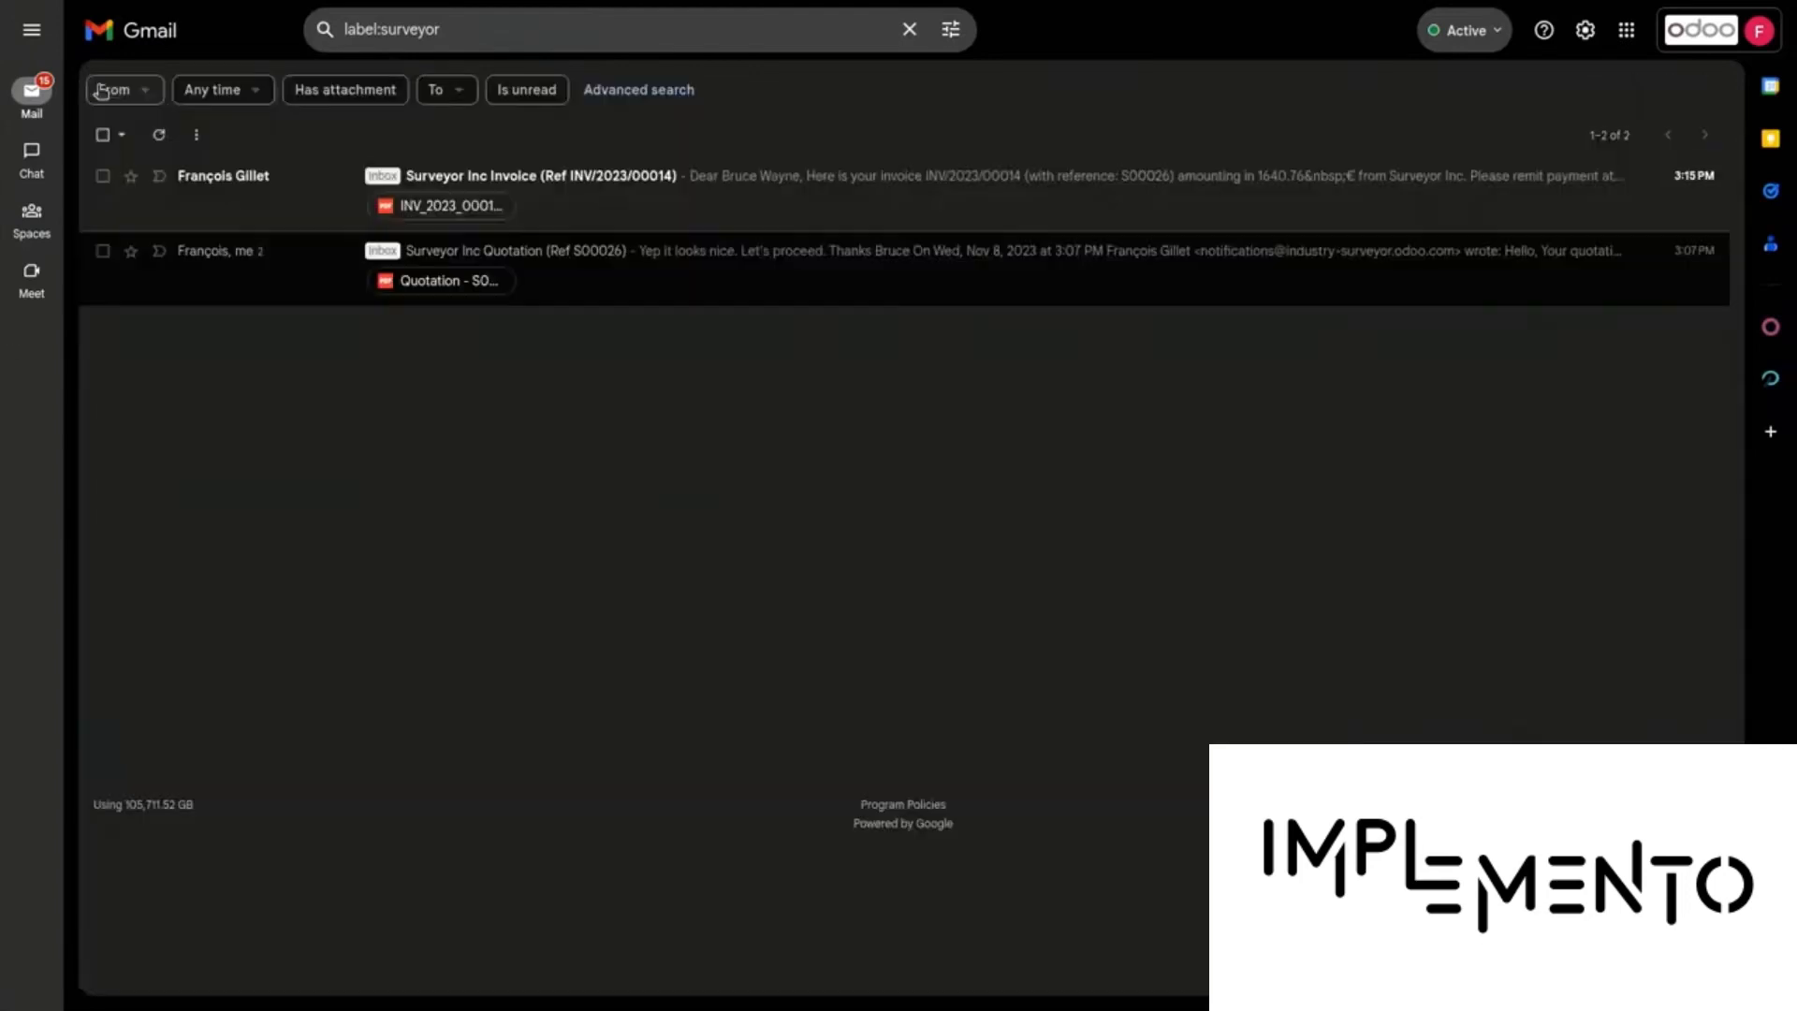
left_click(669, 218)
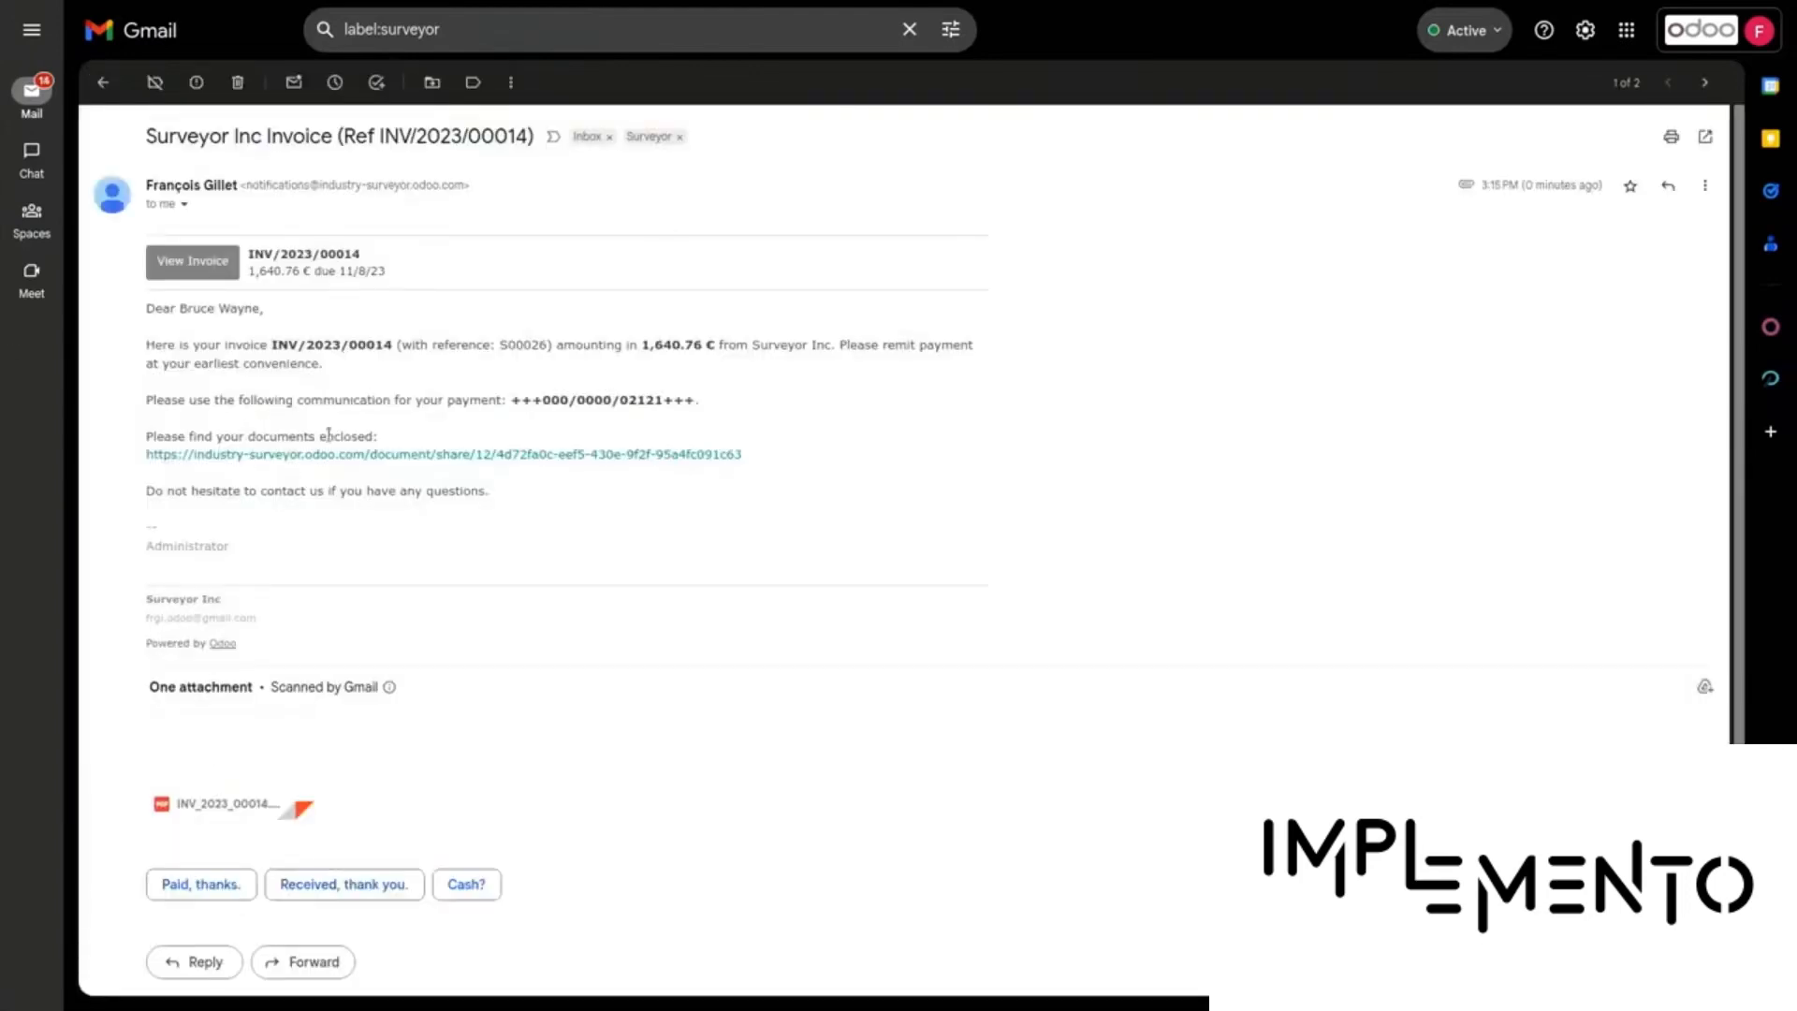
left_click(215, 754)
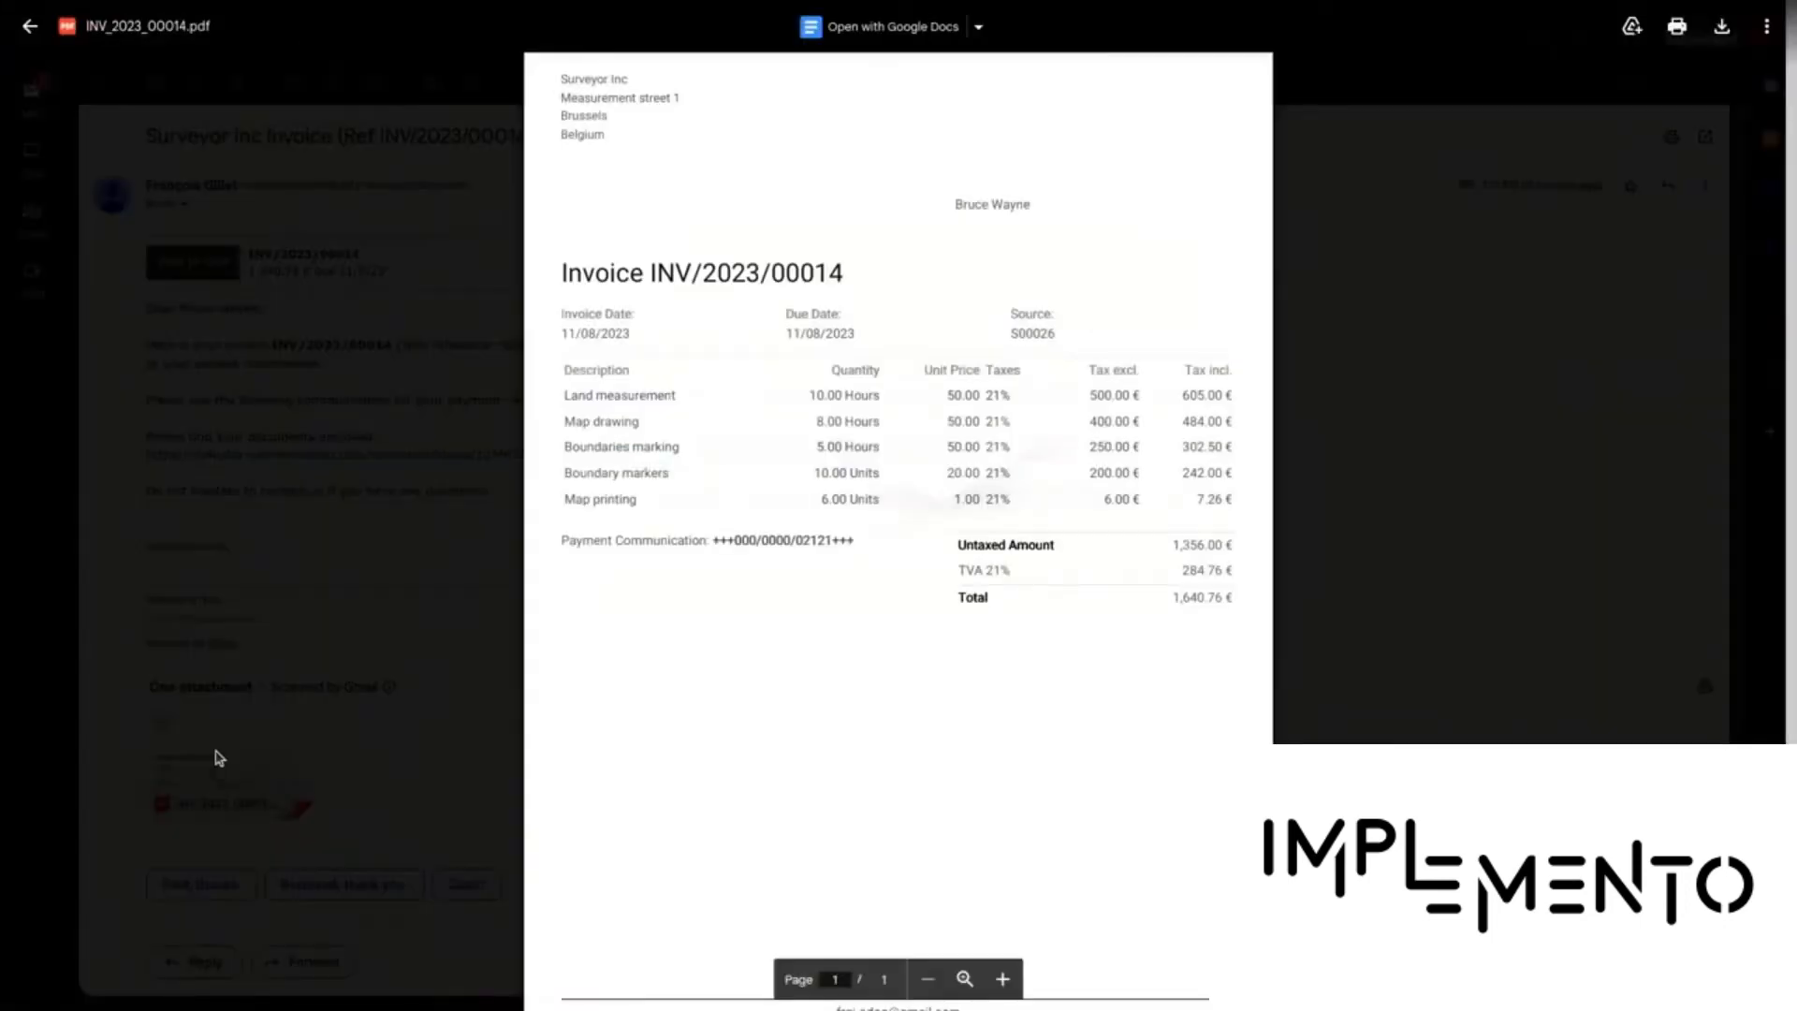
left_click(1411, 656)
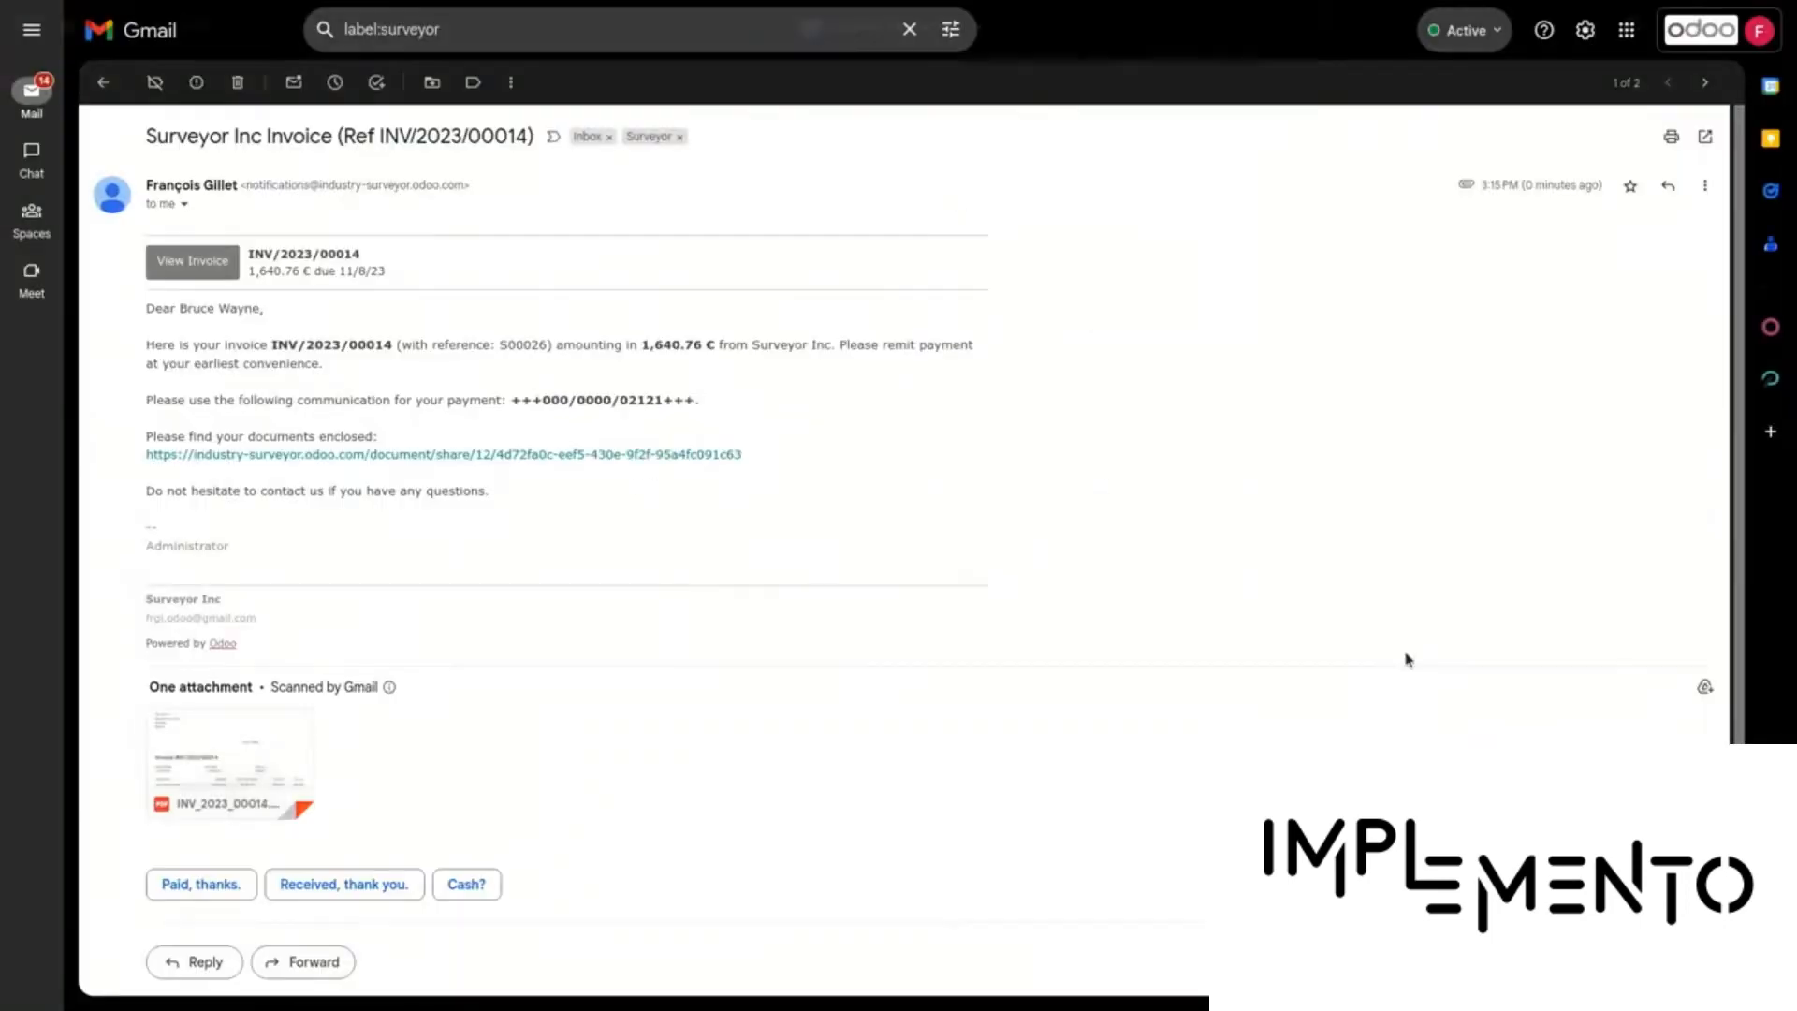
left_click(482, 457)
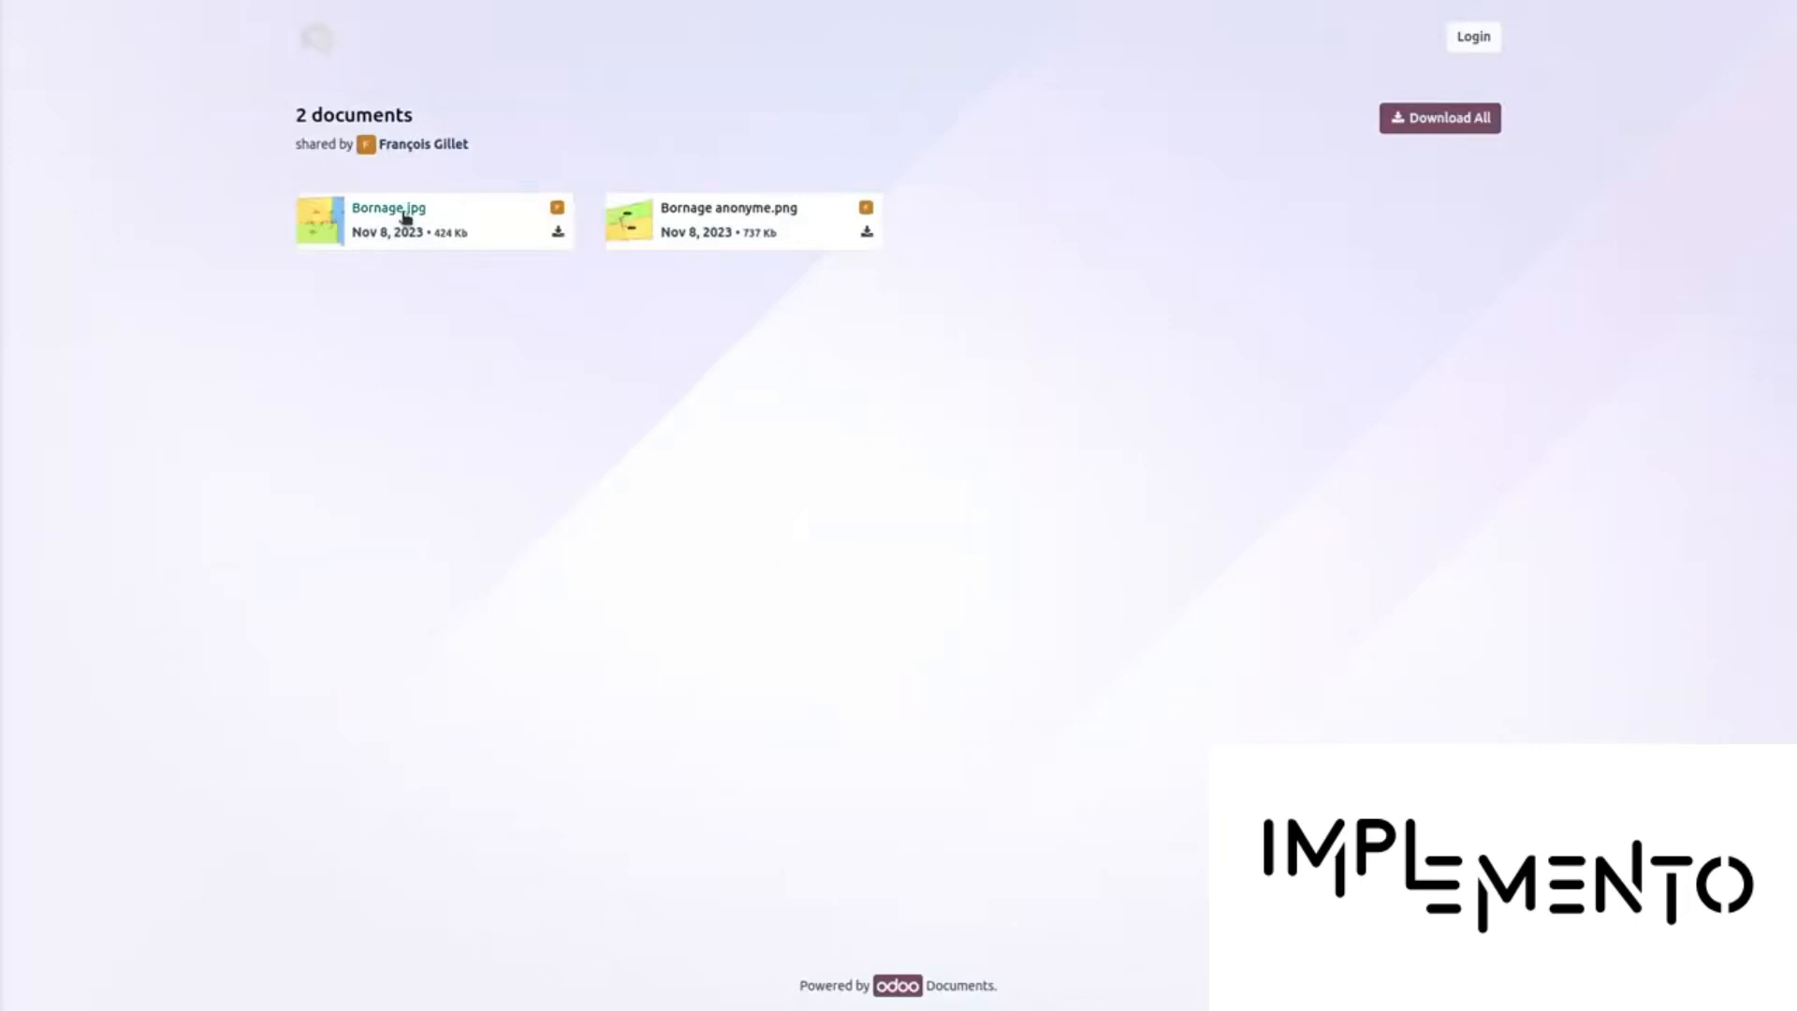
left_click(560, 234)
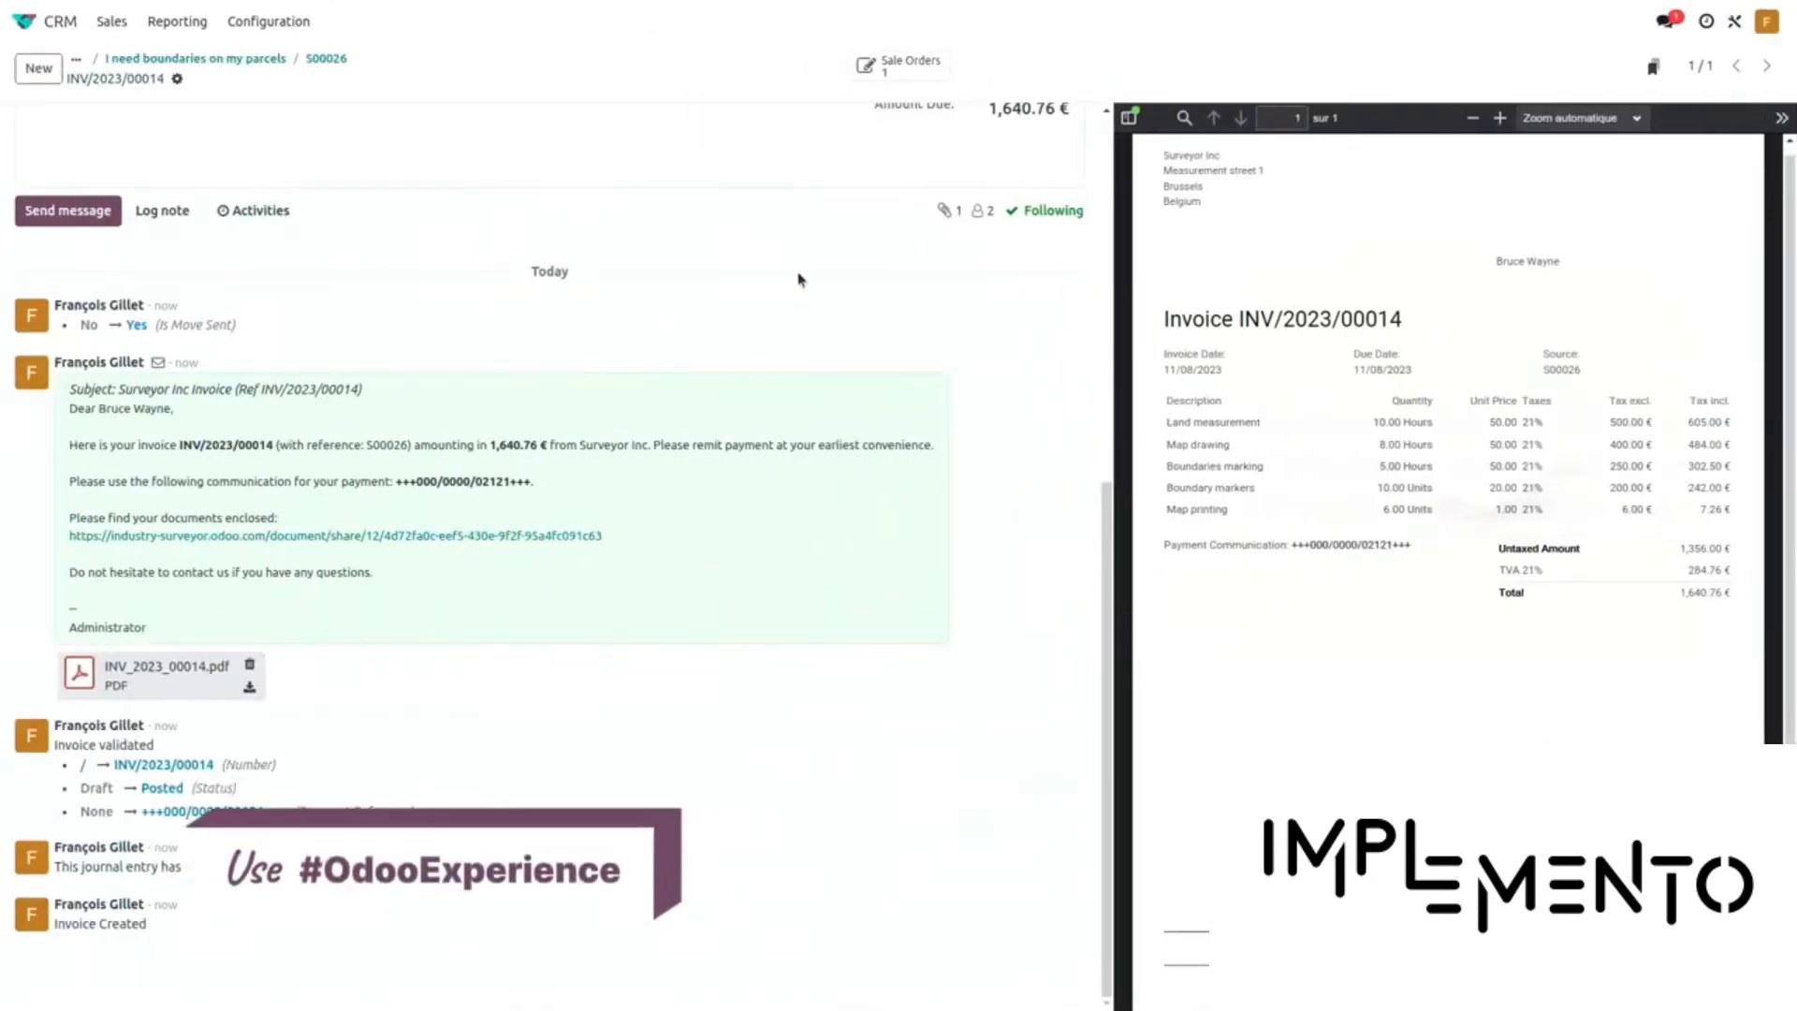
scroll(660, 640, "up", 5)
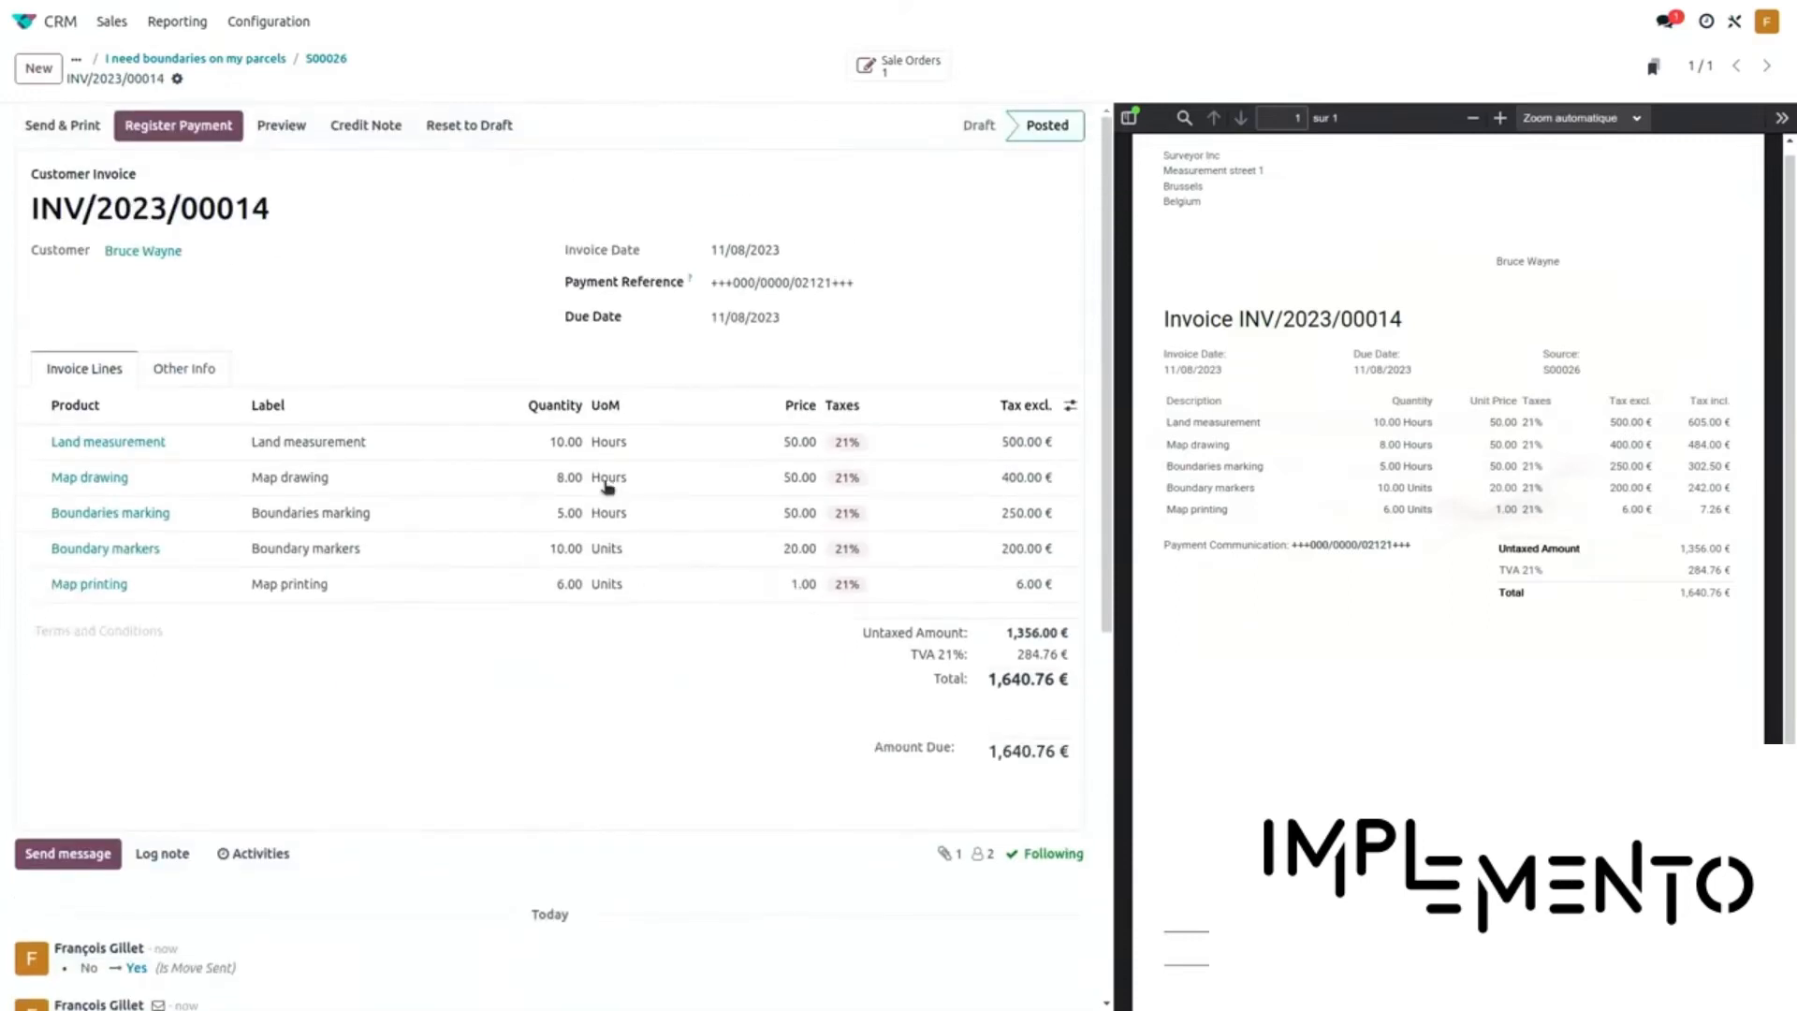